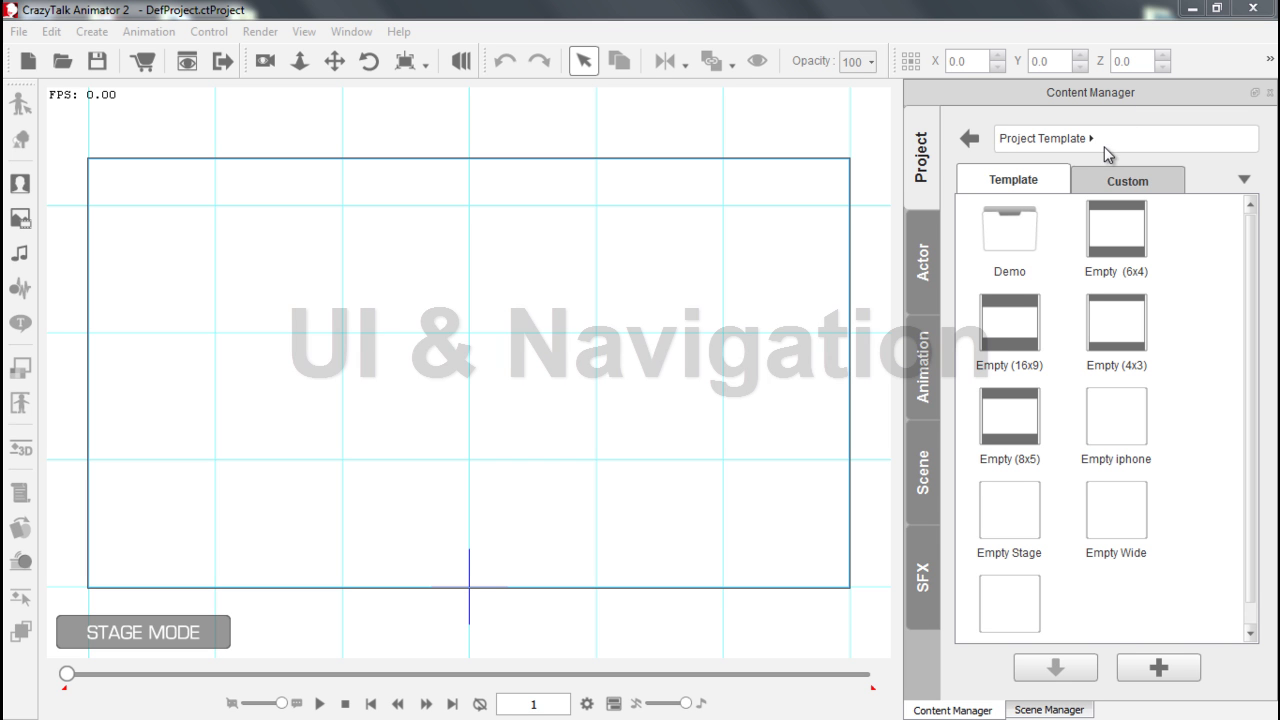
Look through the Actor, Animation, Scene and SFX template categories, and open the Scene folder within the Scene templates
{"action": "left_click", "coordinate": [924, 262]}
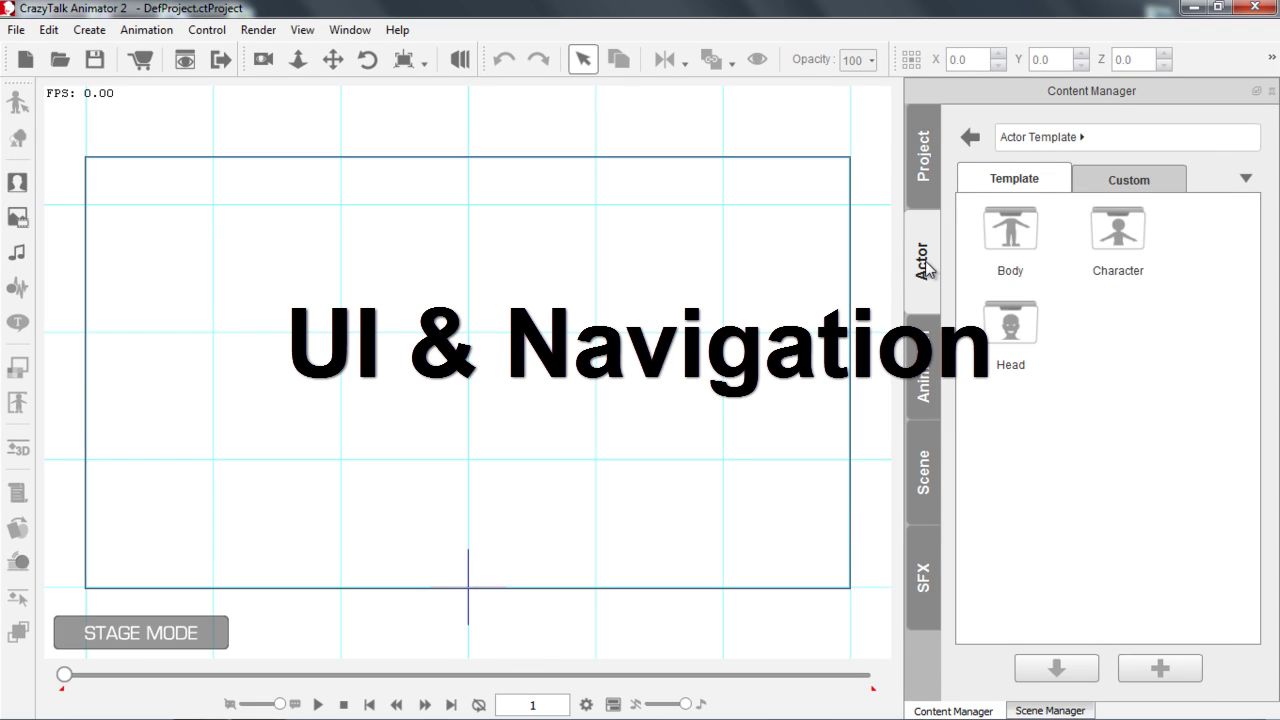
{"action": "left_click", "coordinate": [926, 376]}
{"action": "left_click", "coordinate": [929, 485]}
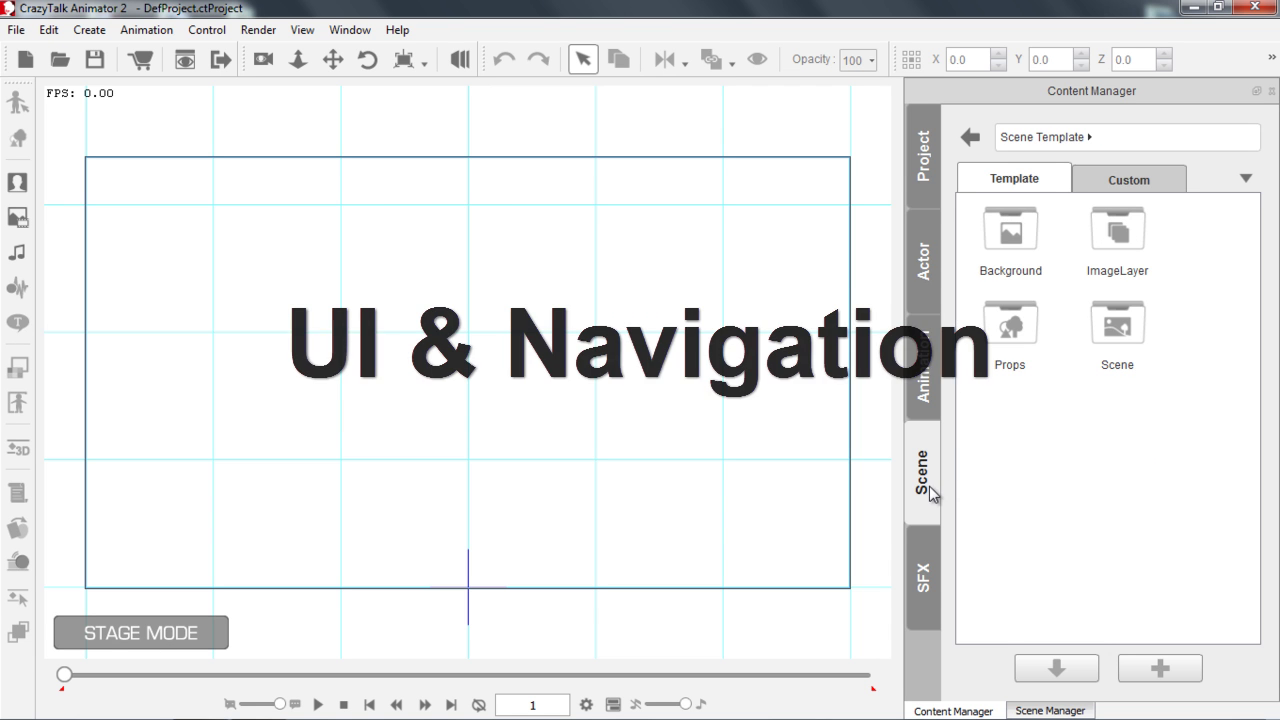
{"action": "left_click", "coordinate": [929, 580]}
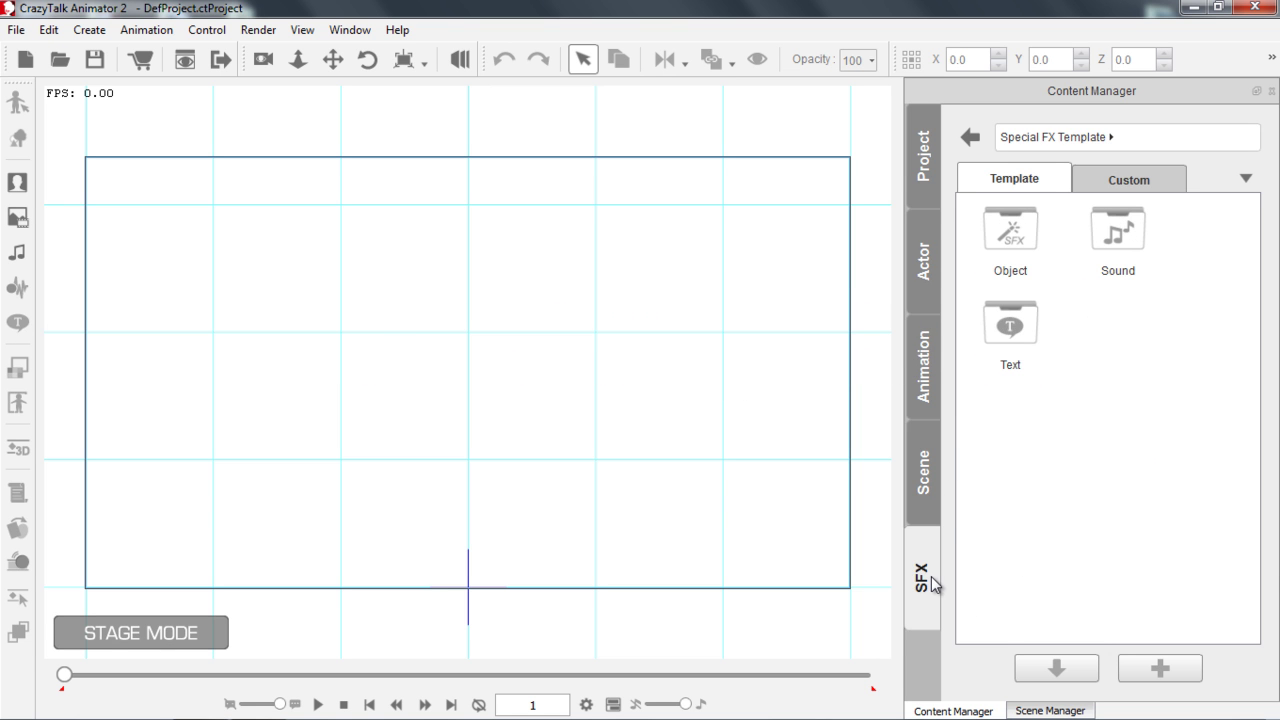
{"action": "left_click", "coordinate": [925, 482]}
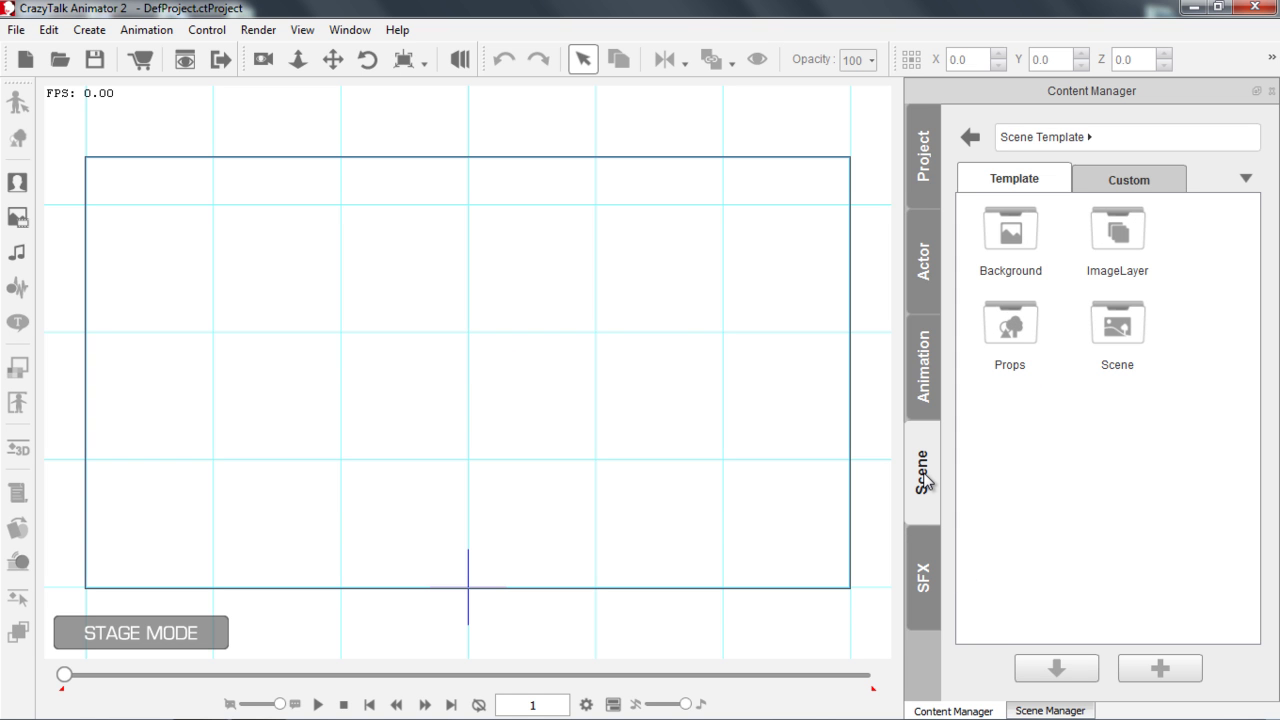
{"action": "double_click", "coordinate": [1125, 335]}
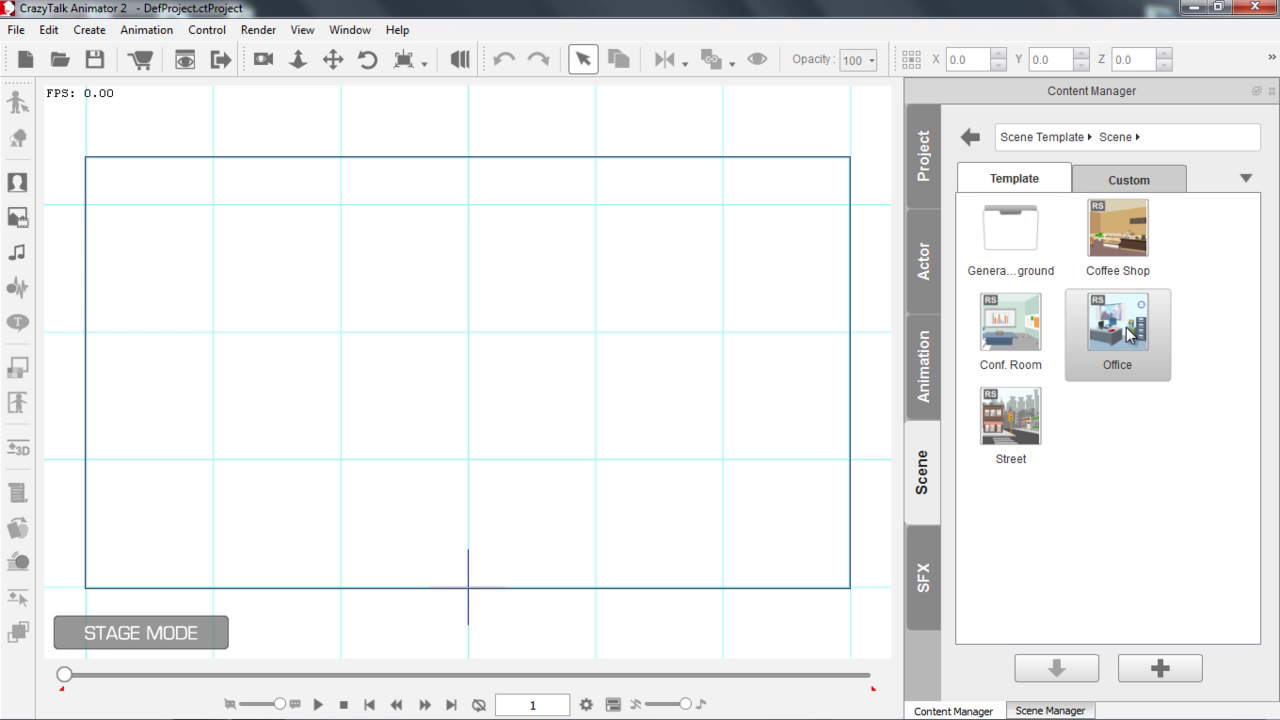
Load the Office scene template onto the stage and replace it with the Street scene
{"action": "left_click_drag", "start_coordinate": [1124, 325], "coordinate": [548, 358]}
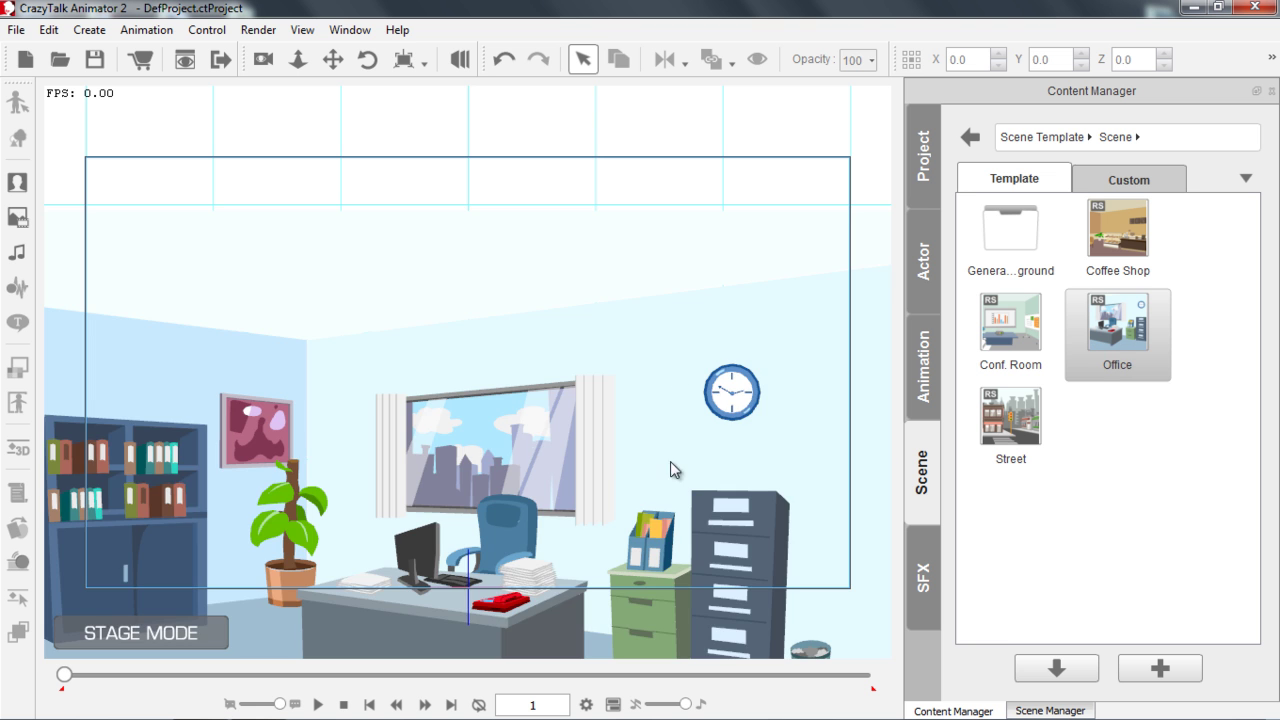
{"action": "left_click_drag", "start_coordinate": [670, 461], "coordinate": [718, 287]}
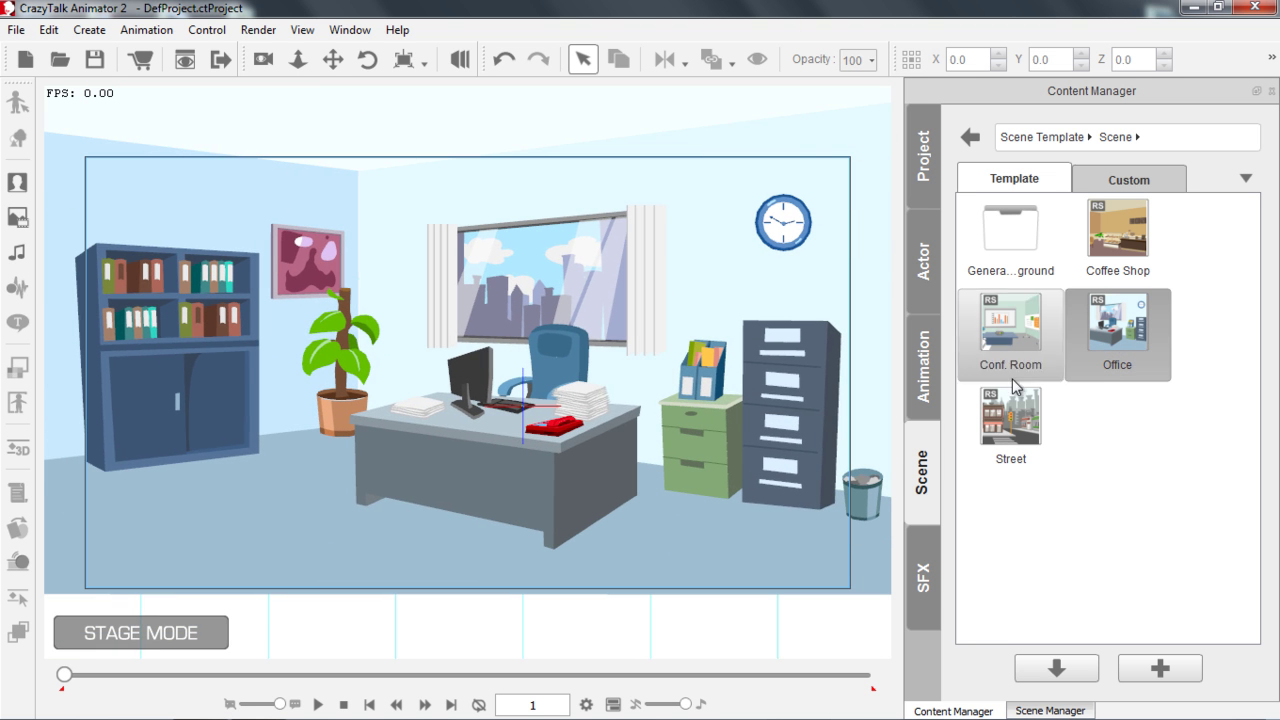
{"action": "double_click", "coordinate": [1028, 425]}
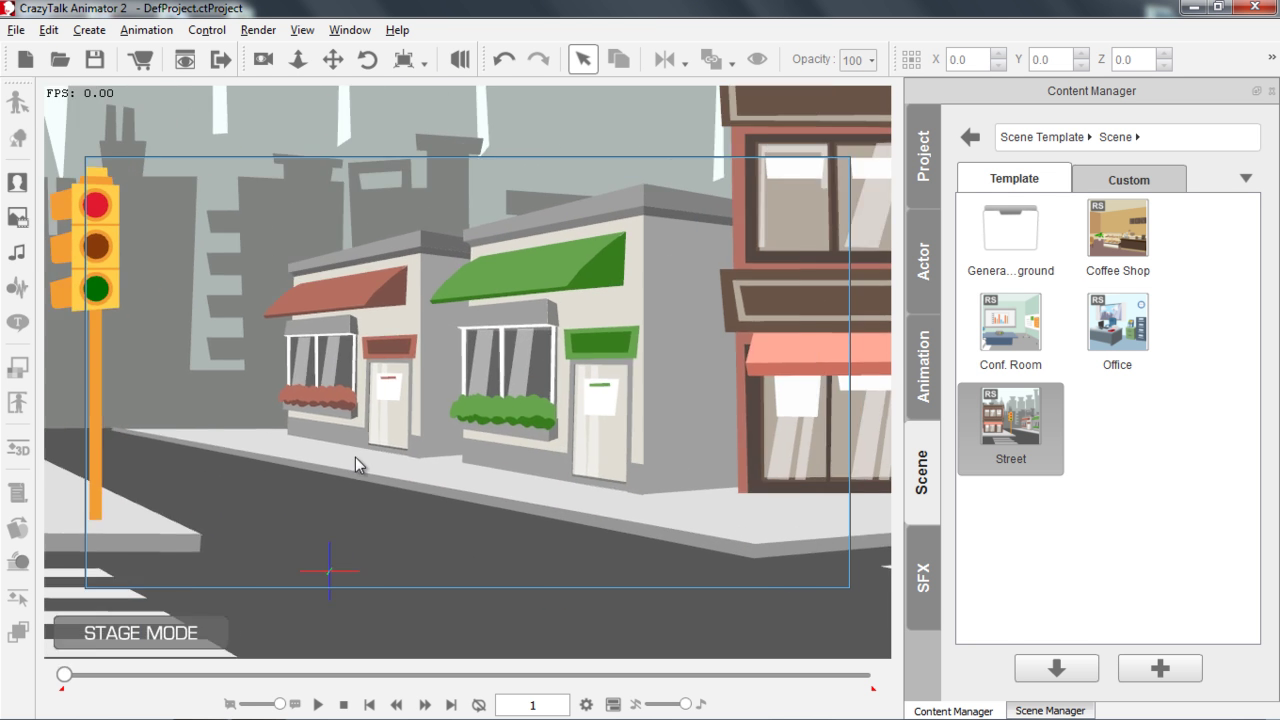
{"action": "left_click_drag", "start_coordinate": [355, 457], "coordinate": [608, 457]}
Load the Coffee Shop scene template and frame it within the camera area on the stage
{"action": "double_click", "coordinate": [1128, 232]}
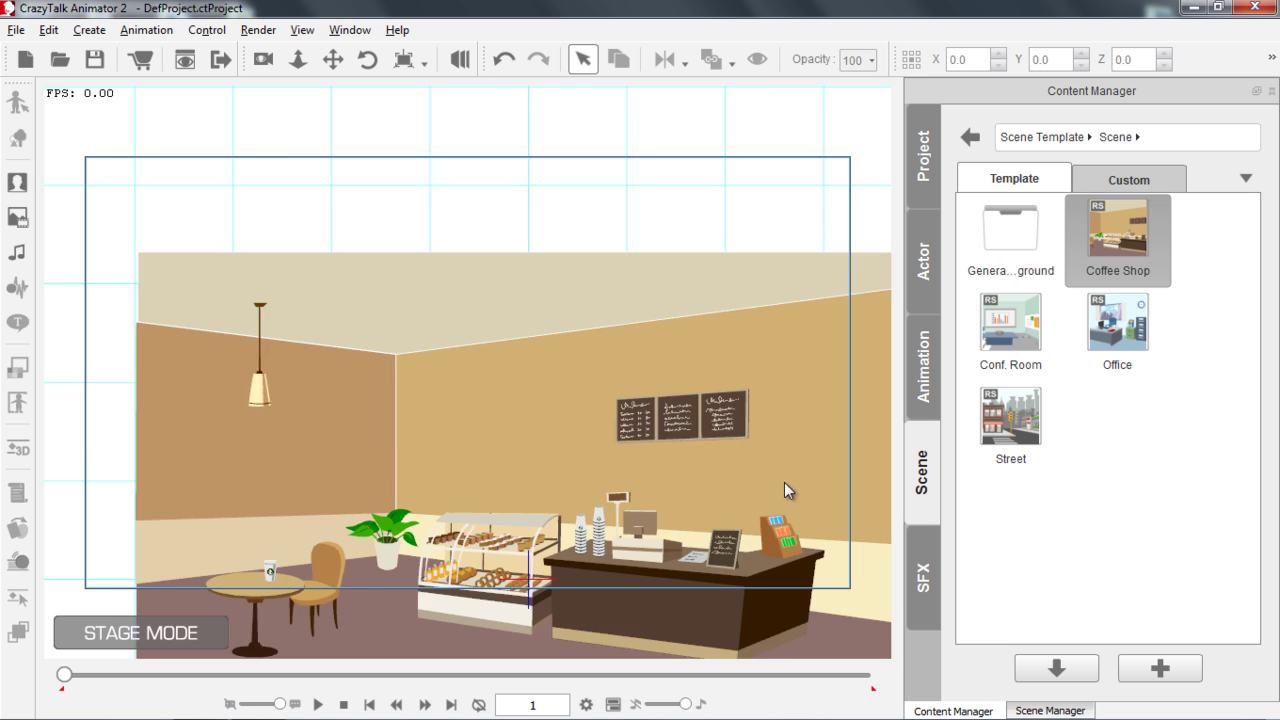
{"action": "left_click_drag", "start_coordinate": [784, 482], "coordinate": [705, 340]}
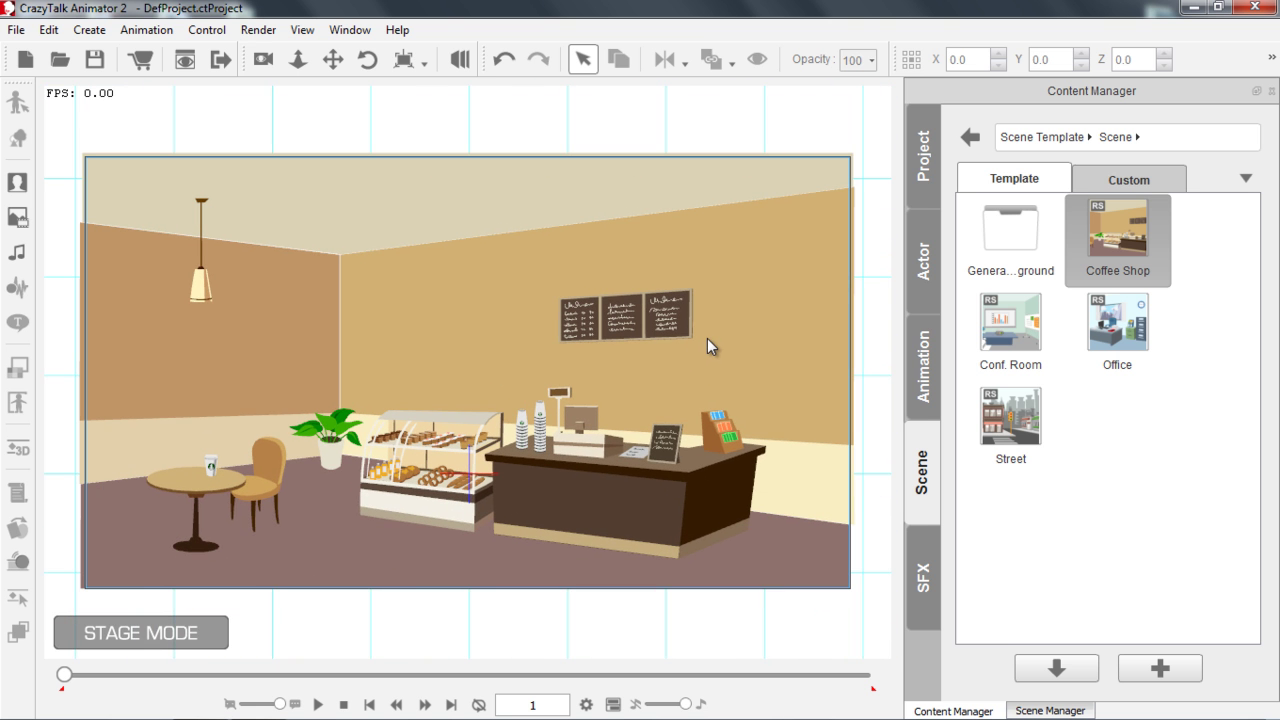
Undock the Content Manager as a floating window and select several coffee shop props in the Scene Manager, ending with Snacks D
{"action": "left_click_drag", "start_coordinate": [1086, 90], "coordinate": [716, 55]}
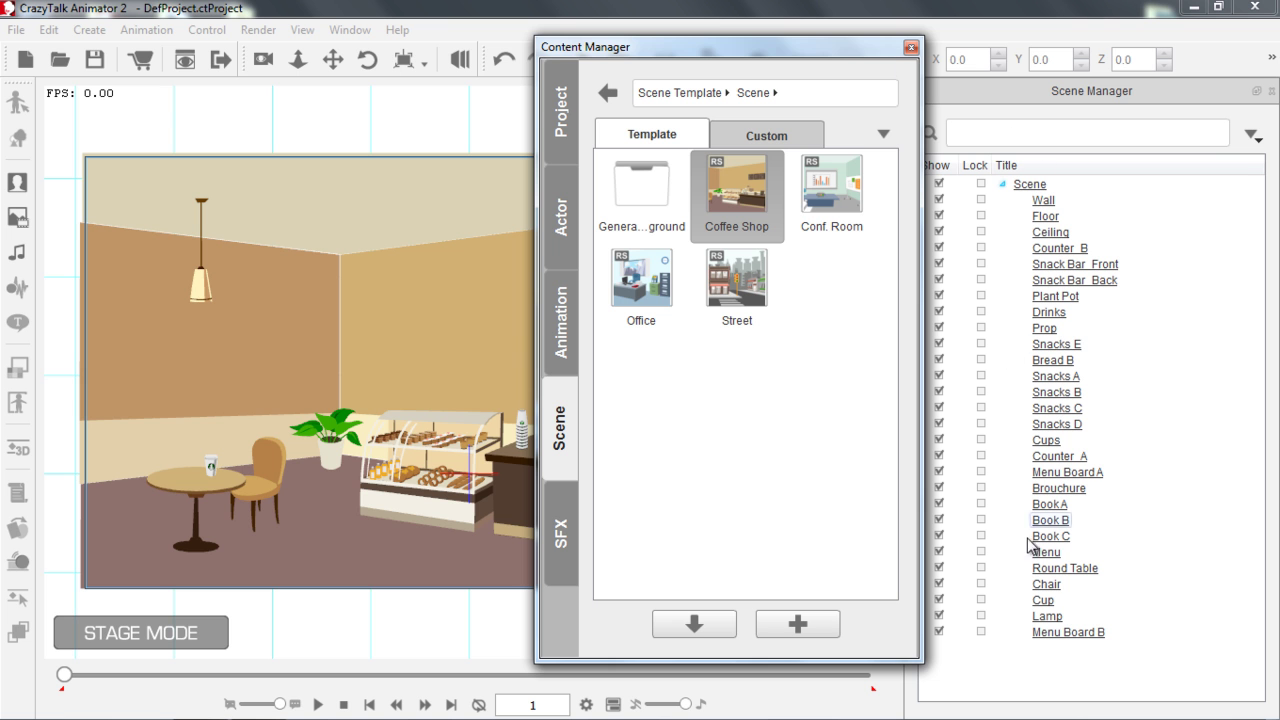
{"action": "left_click_drag", "start_coordinate": [798, 52], "coordinate": [854, 59]}
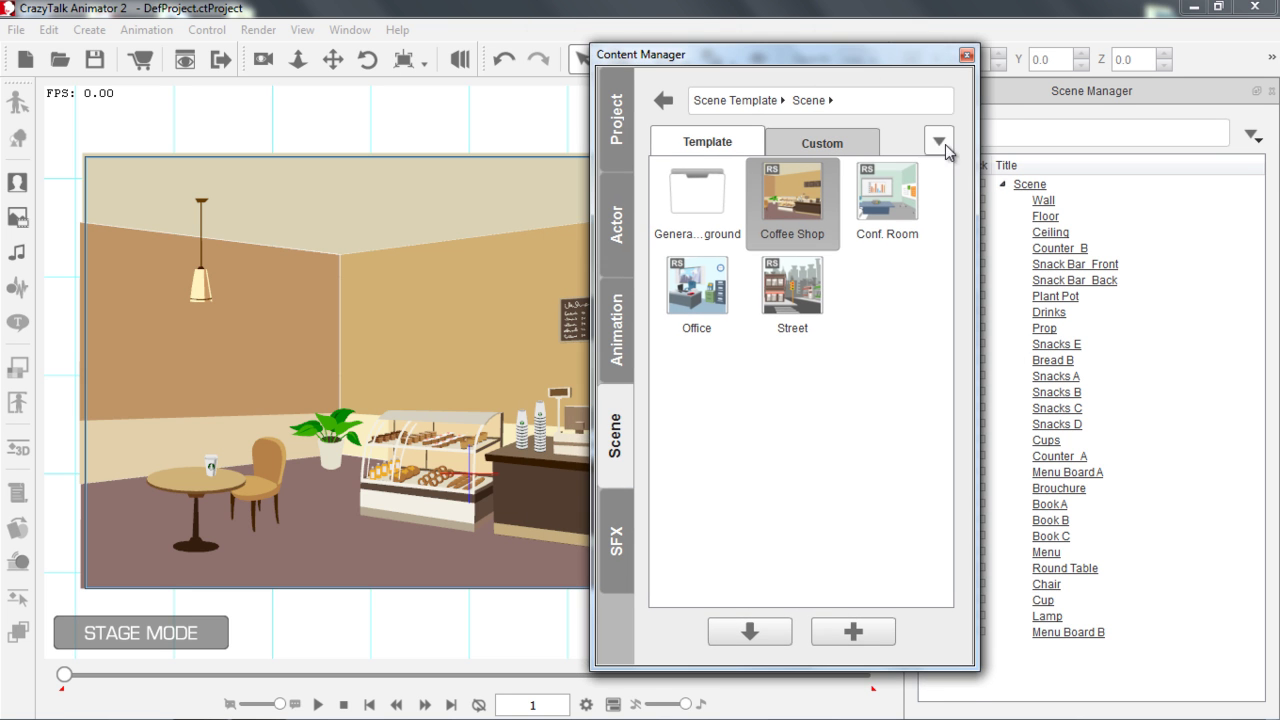
{"action": "left_click", "coordinate": [1053, 360]}
{"action": "left_click", "coordinate": [1056, 297]}
{"action": "left_click", "coordinate": [1054, 392]}
{"action": "left_click", "coordinate": [1056, 424]}
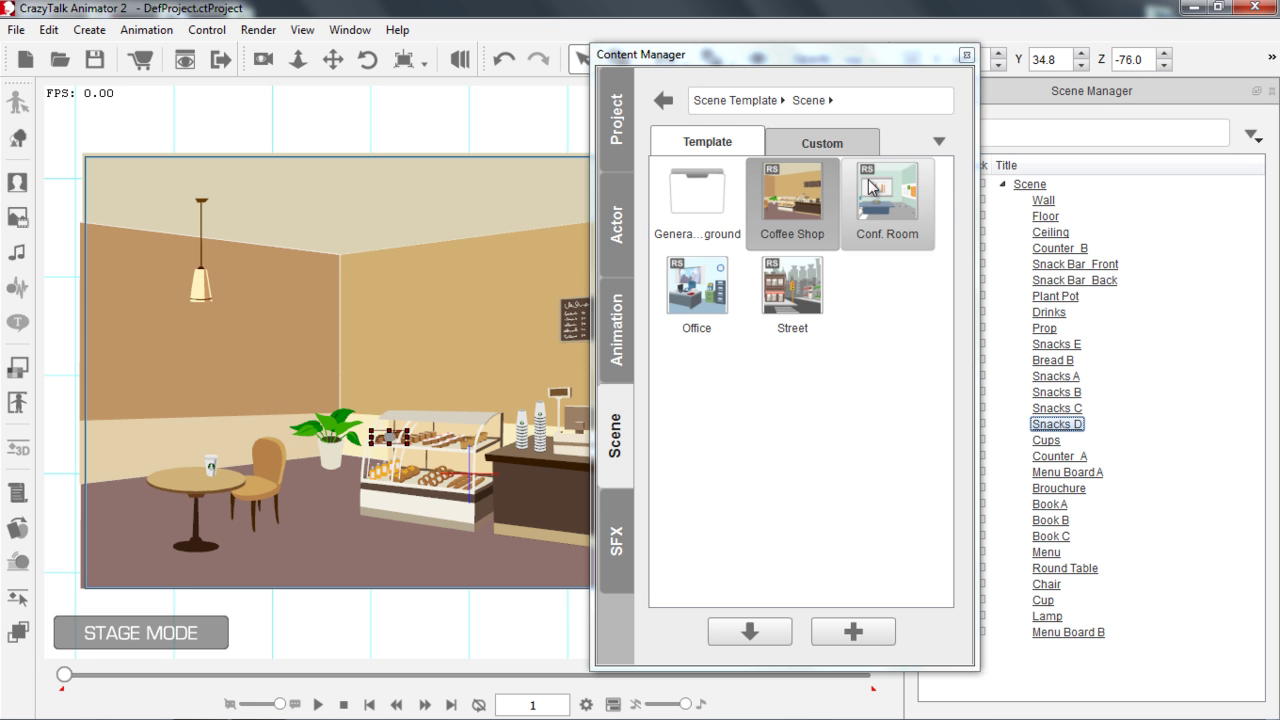
Dock the floating Content Manager back with the Scene Manager and switch between the two, ending on the Content Manager
{"action": "left_click", "coordinate": [822, 60]}
{"action": "left_click_drag", "start_coordinate": [818, 64], "coordinate": [1074, 108]}
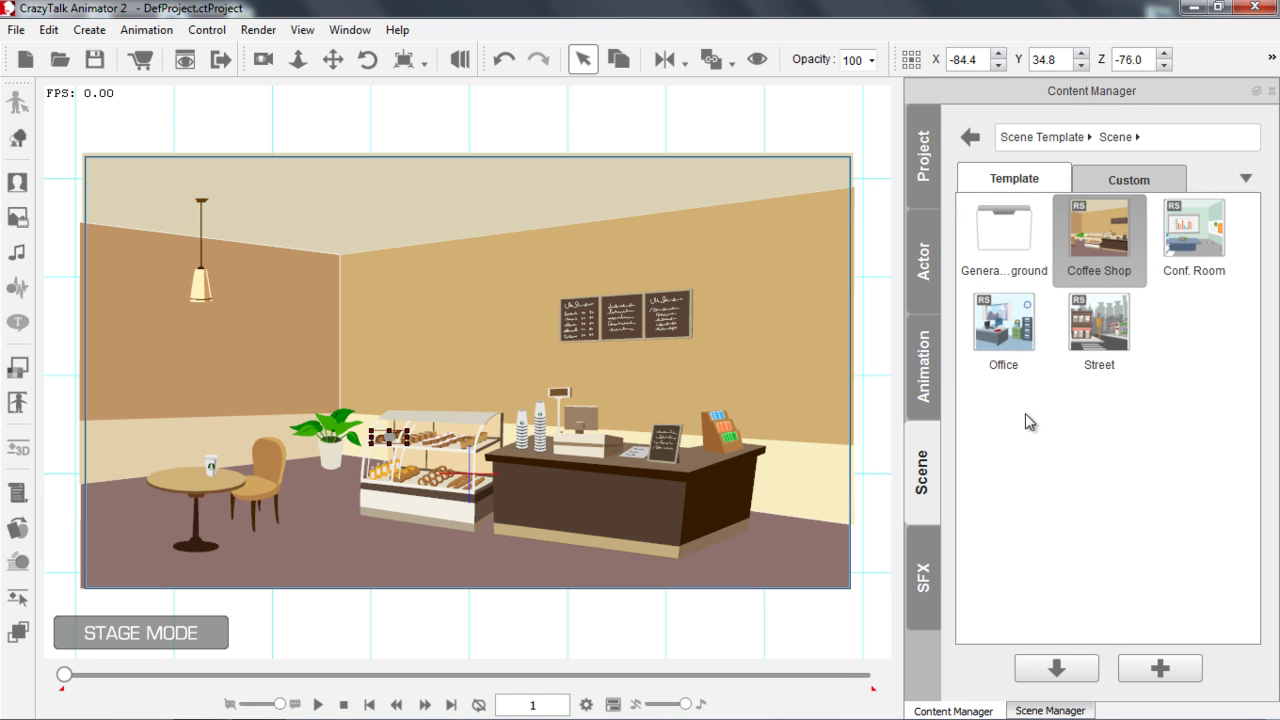
{"action": "left_click", "coordinate": [1048, 711]}
{"action": "left_click", "coordinate": [952, 711]}
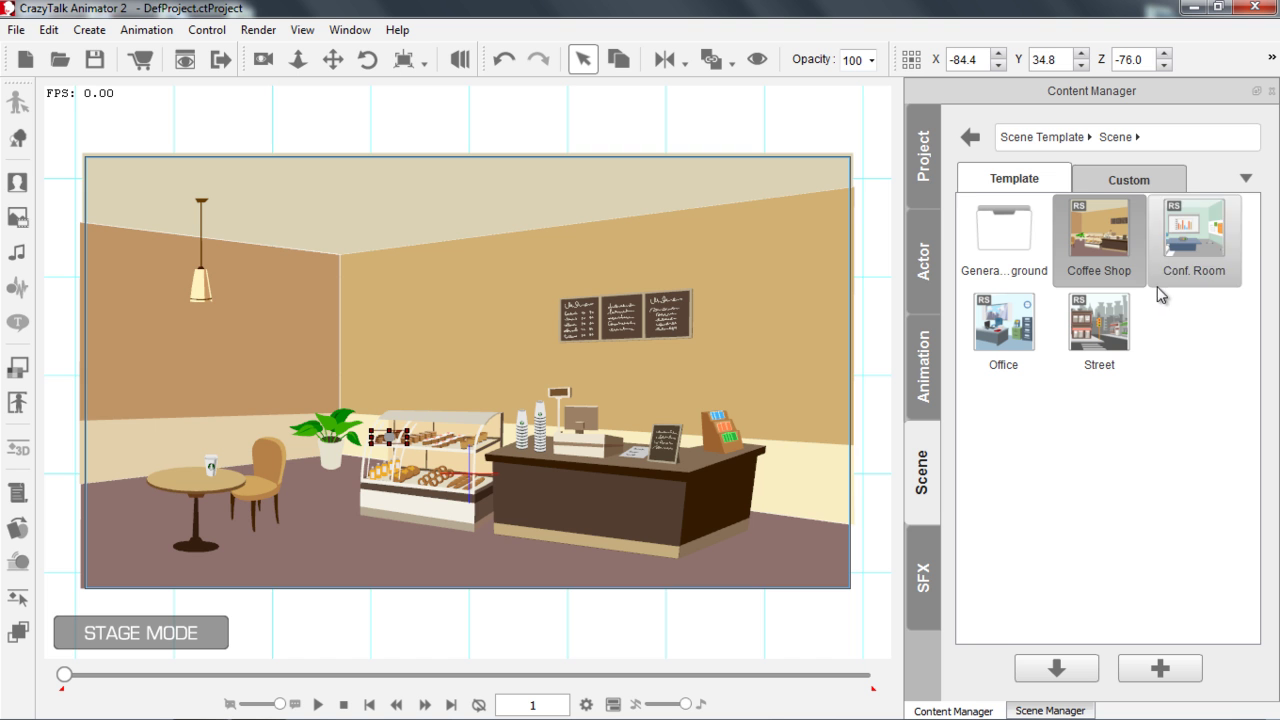
Cycle the Content Manager's view mode through large thumbnails and the detailed list back to small thumbnails
{"action": "left_click", "coordinate": [1246, 178]}
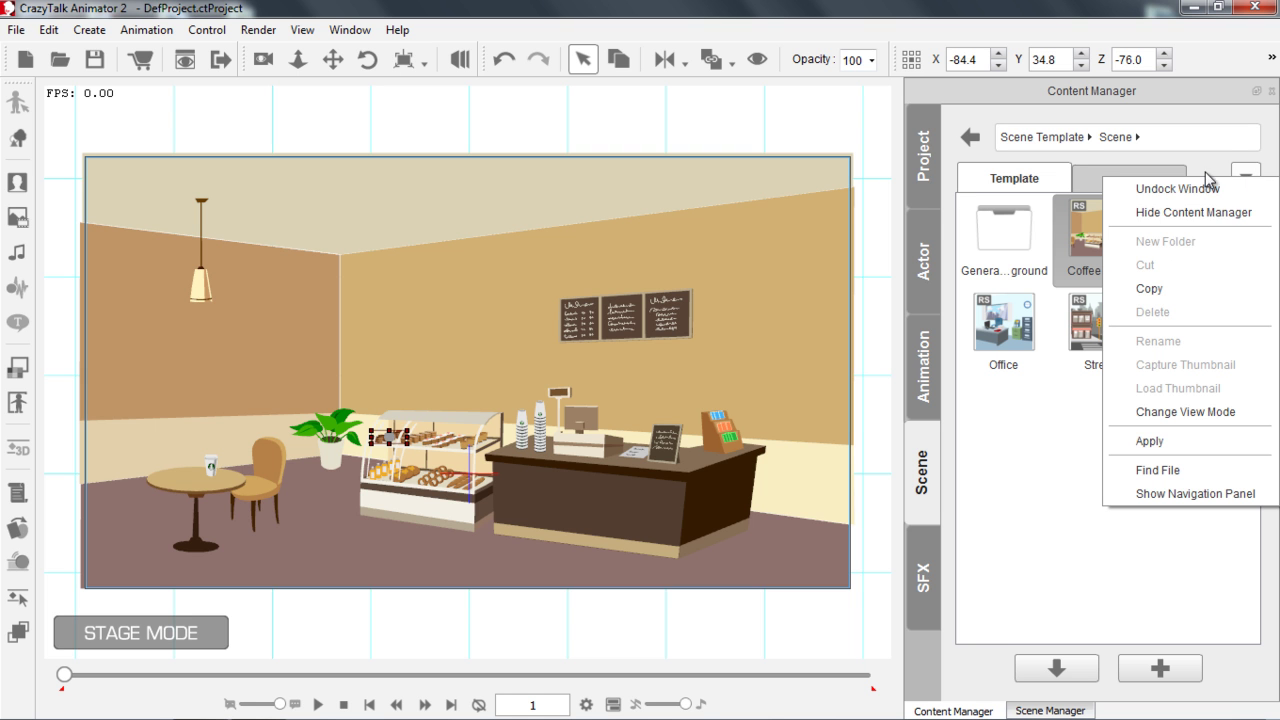
{"action": "left_click", "coordinate": [1172, 412]}
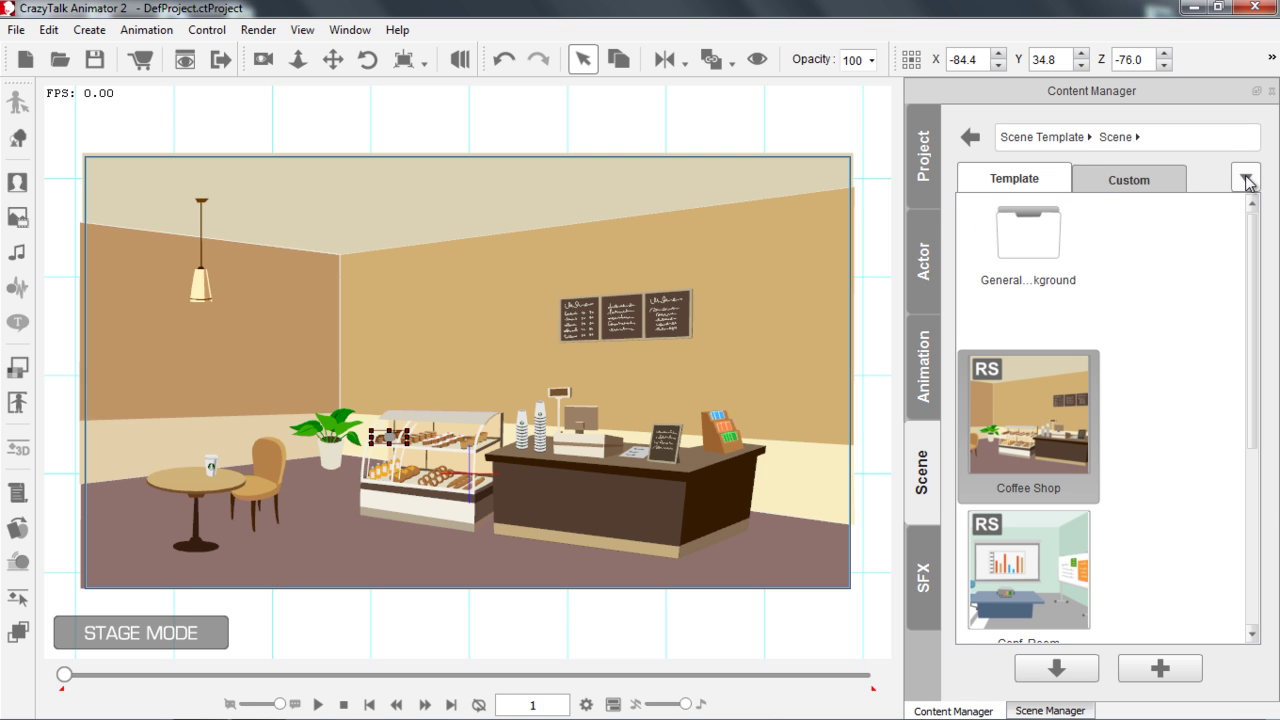
{"action": "left_click", "coordinate": [1247, 180]}
{"action": "left_click", "coordinate": [1198, 420]}
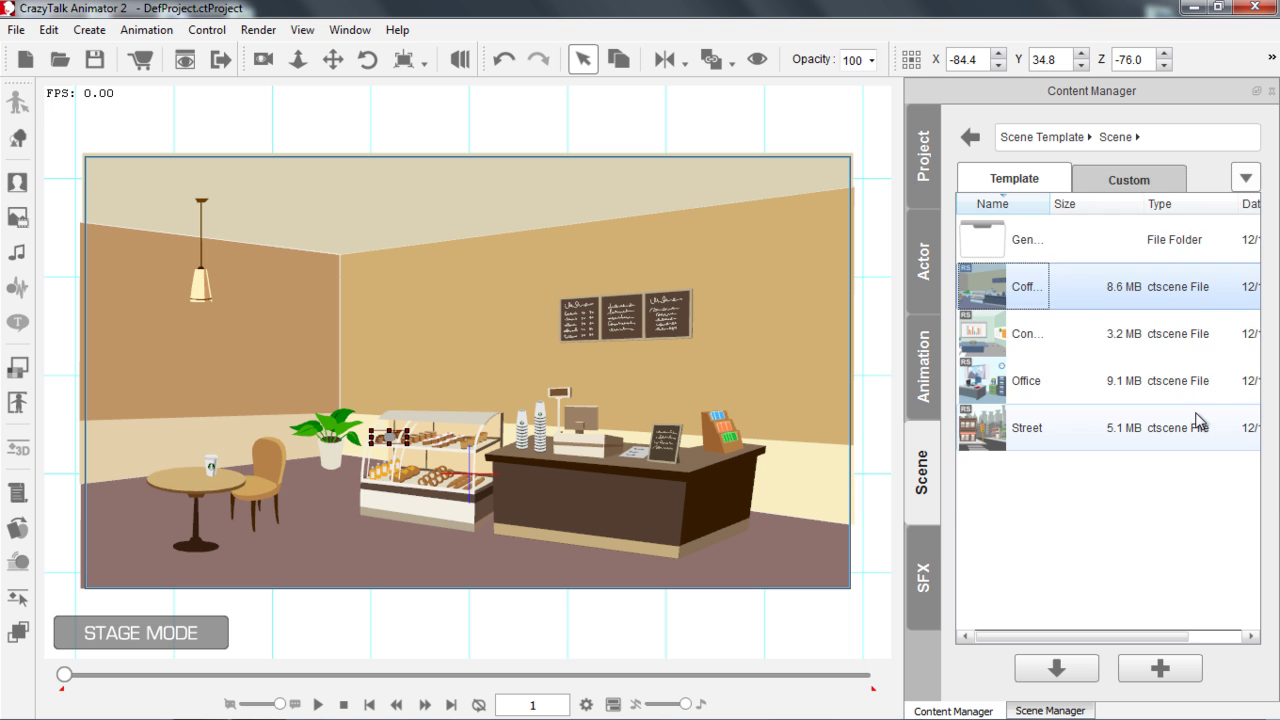
{"action": "left_click", "coordinate": [1248, 179]}
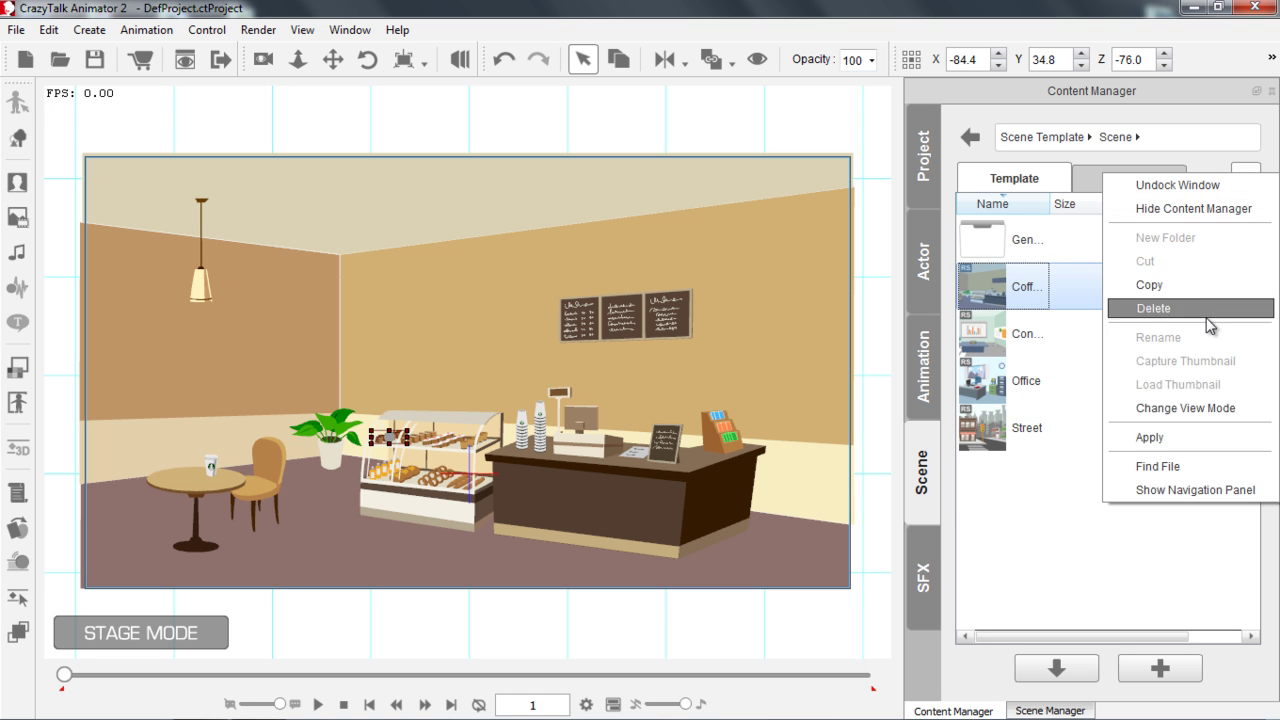
{"action": "left_click", "coordinate": [1196, 409]}
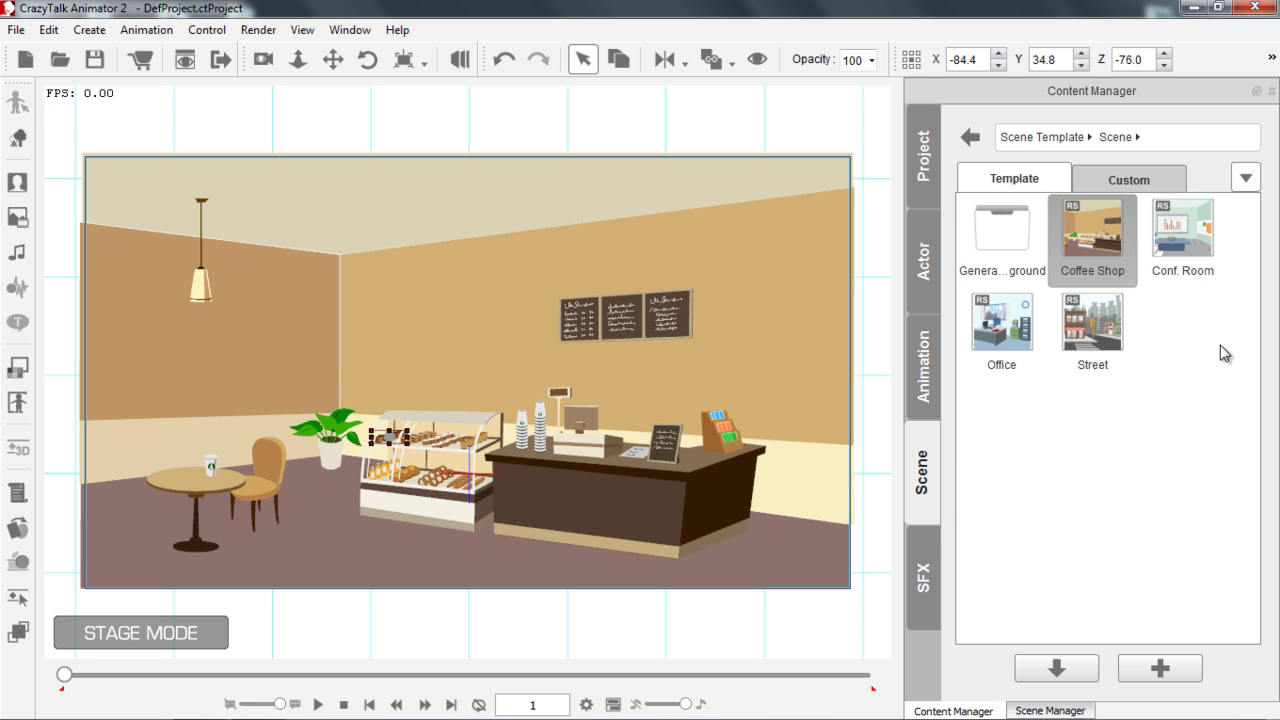
Show the Content Manager's navigation panel, browse the Props folders to Conf. Room, and collapse the Props branch
{"action": "left_click", "coordinate": [1247, 180]}
{"action": "left_click", "coordinate": [1180, 493]}
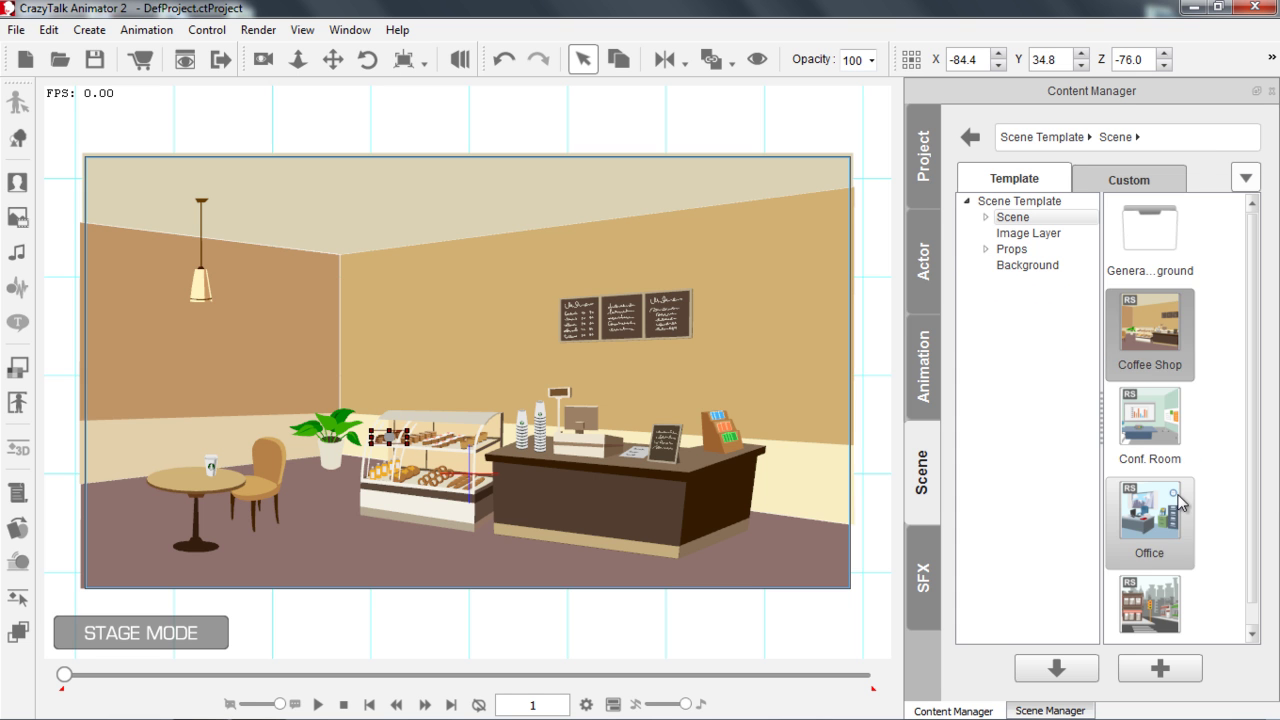
{"action": "left_click", "coordinate": [1008, 251]}
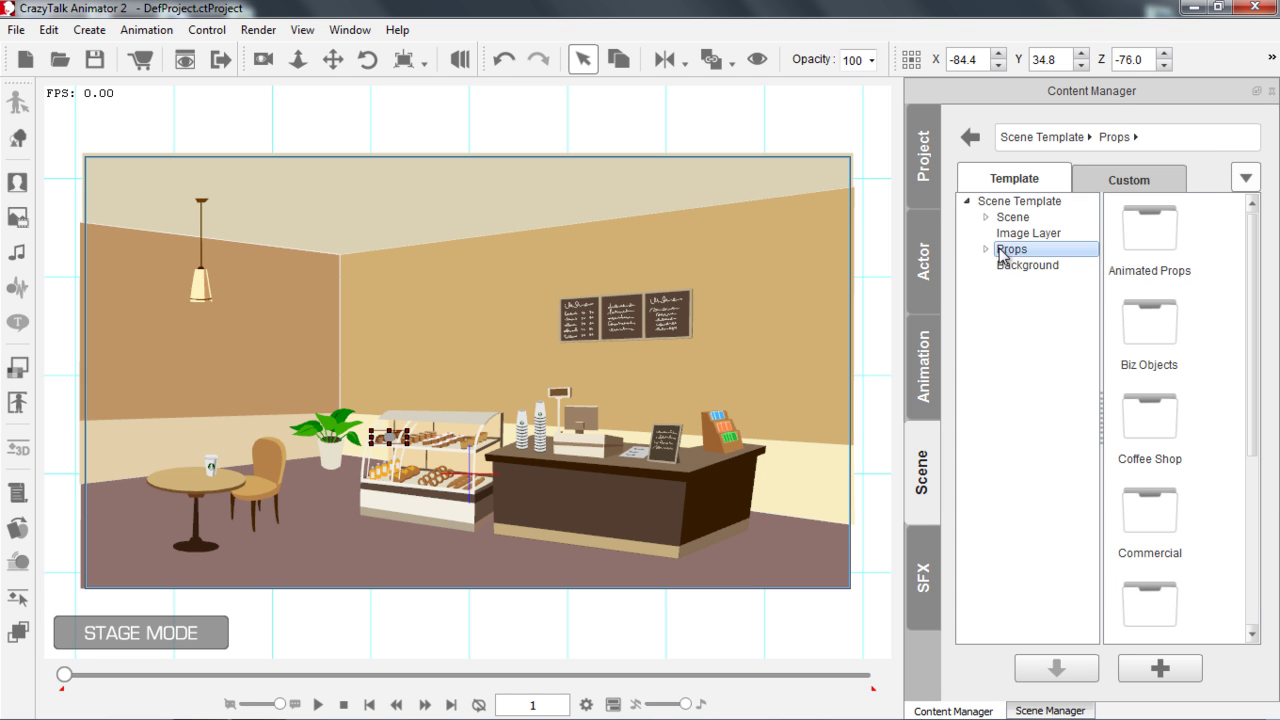
{"action": "double_click", "coordinate": [1008, 251]}
{"action": "left_click", "coordinate": [1040, 283]}
{"action": "left_click", "coordinate": [1044, 329]}
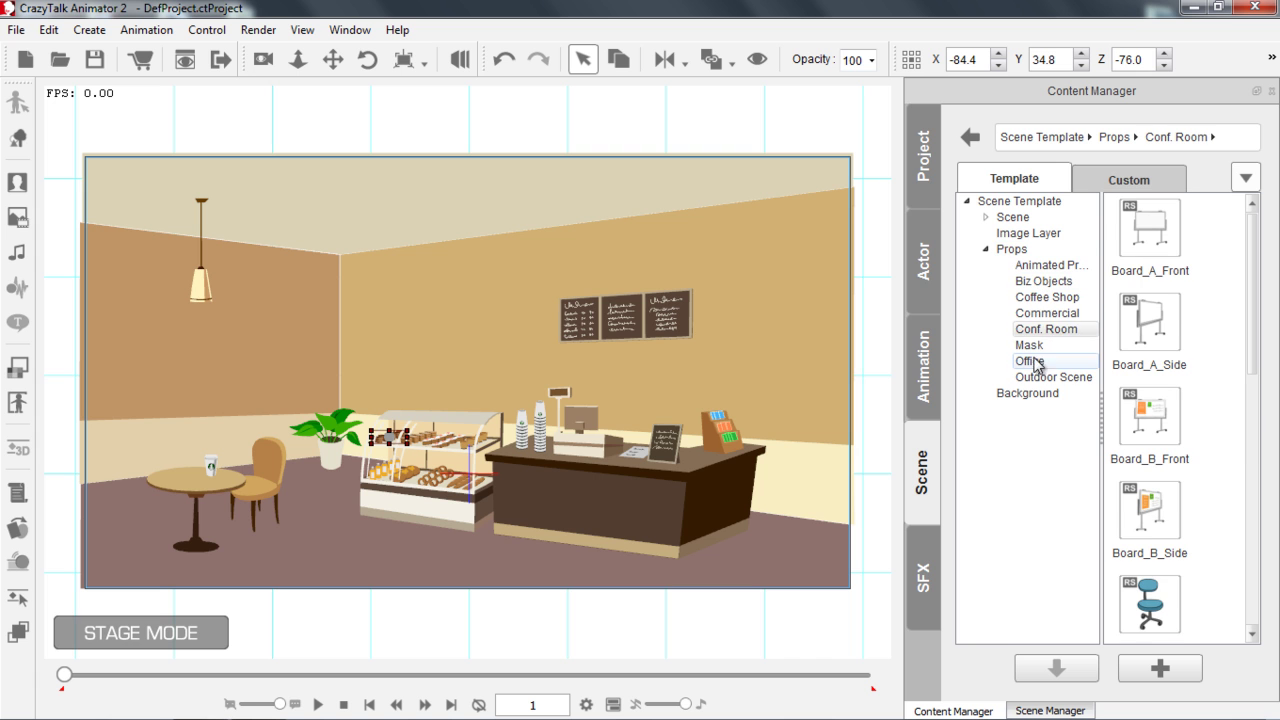
{"action": "left_click", "coordinate": [988, 254]}
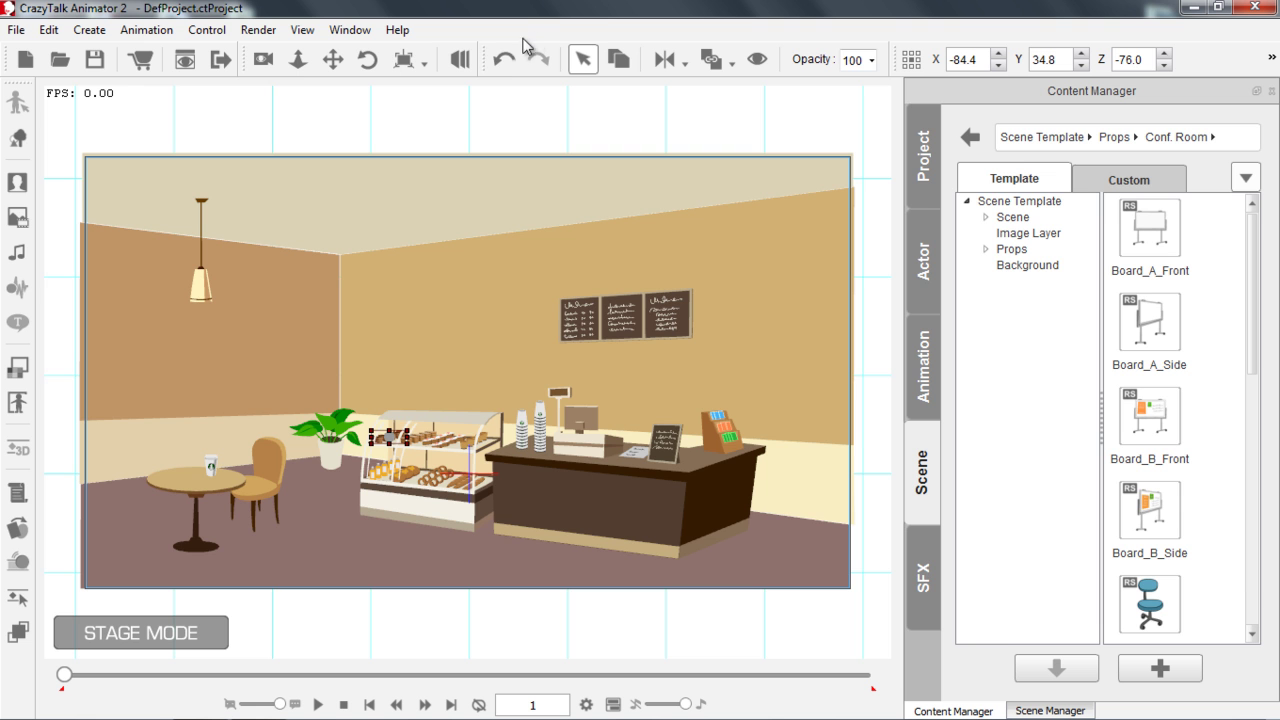
Undock the editing toolbar and dock it back in its original place
{"action": "left_click_drag", "start_coordinate": [478, 56], "coordinate": [409, 137]}
{"action": "left_click_drag", "start_coordinate": [5, 97], "coordinate": [480, 52]}
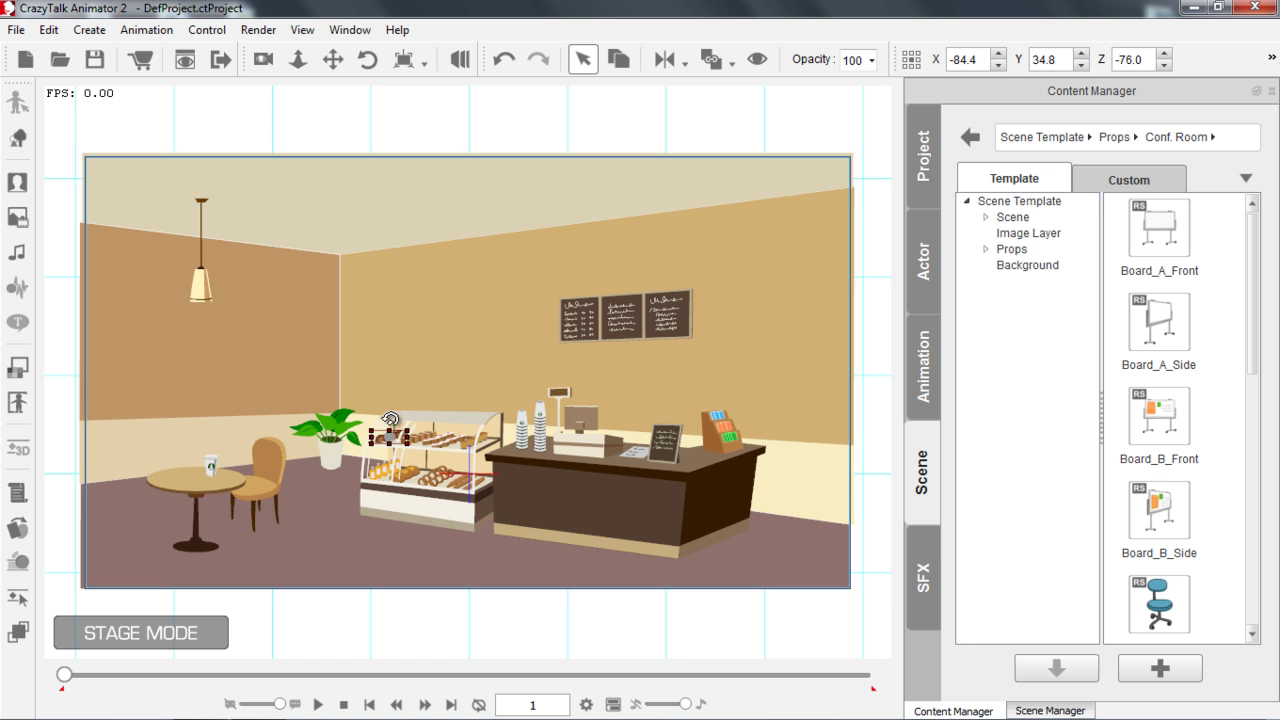
Examine the coffee shop scene by zooming and panning the stage view, and clear the object selection
{"action": "scroll", "coordinate": [342, 392], "scroll_direction": "up", "scroll_amount": 2}
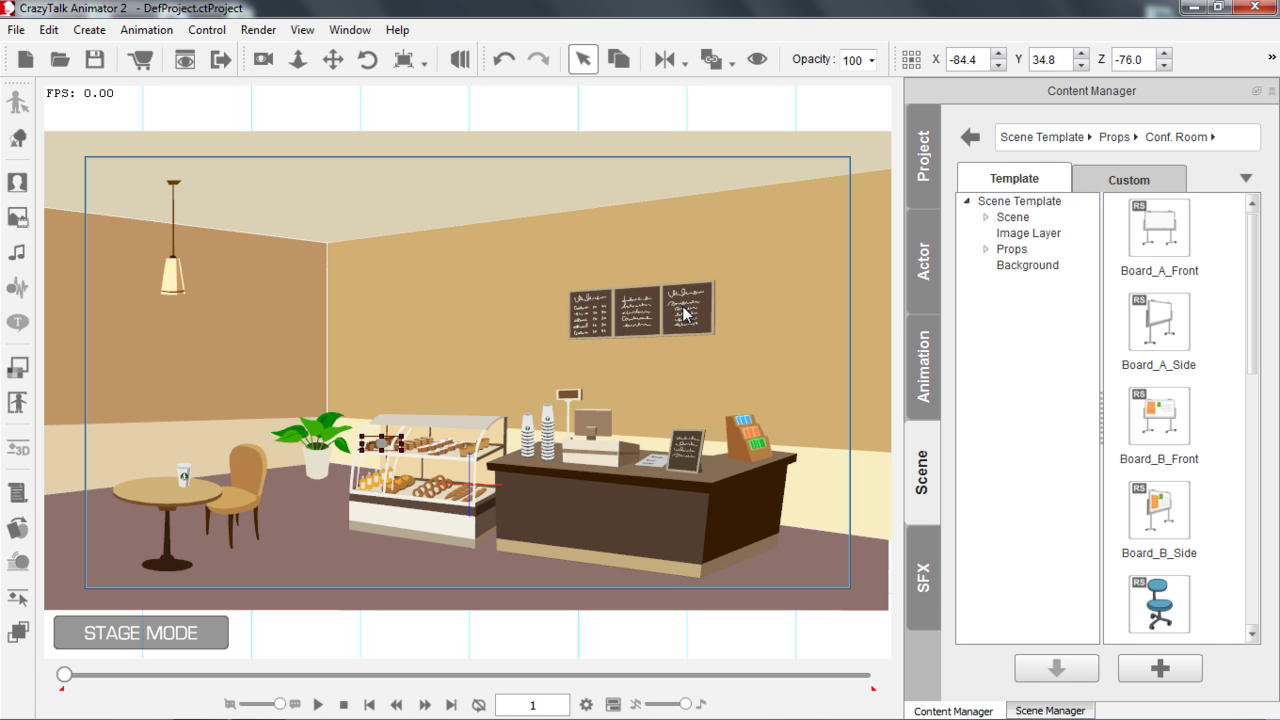
{"action": "left_click_drag", "start_coordinate": [476, 428], "coordinate": [551, 349]}
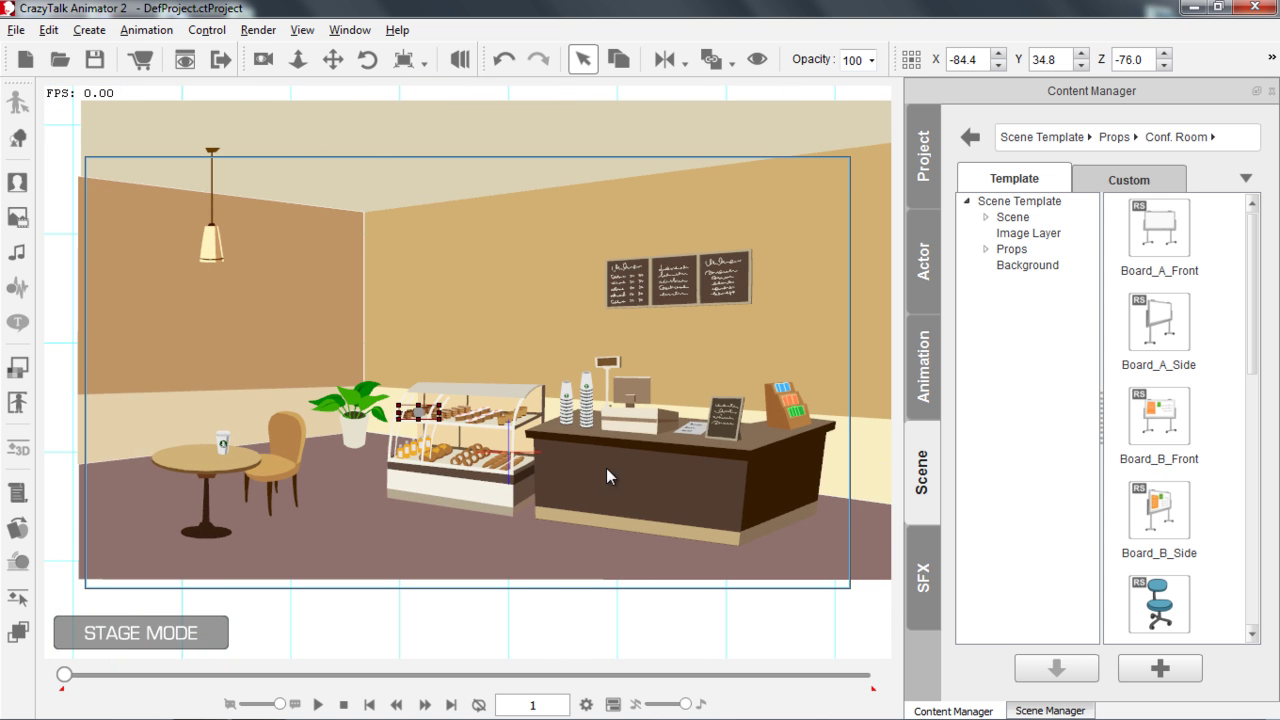
{"action": "left_click_drag", "start_coordinate": [628, 469], "coordinate": [473, 517]}
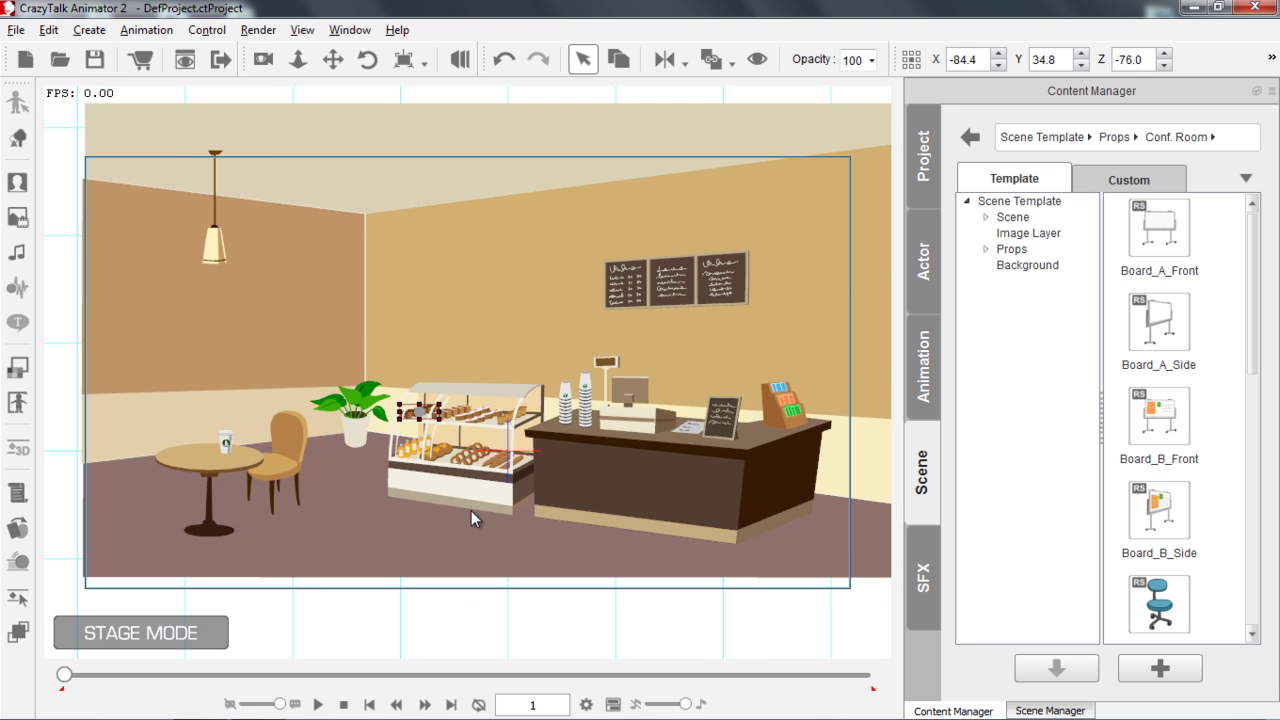
{"action": "left_click", "coordinate": [478, 626]}
{"action": "scroll", "coordinate": [458, 437], "scroll_direction": "up", "scroll_amount": 5}
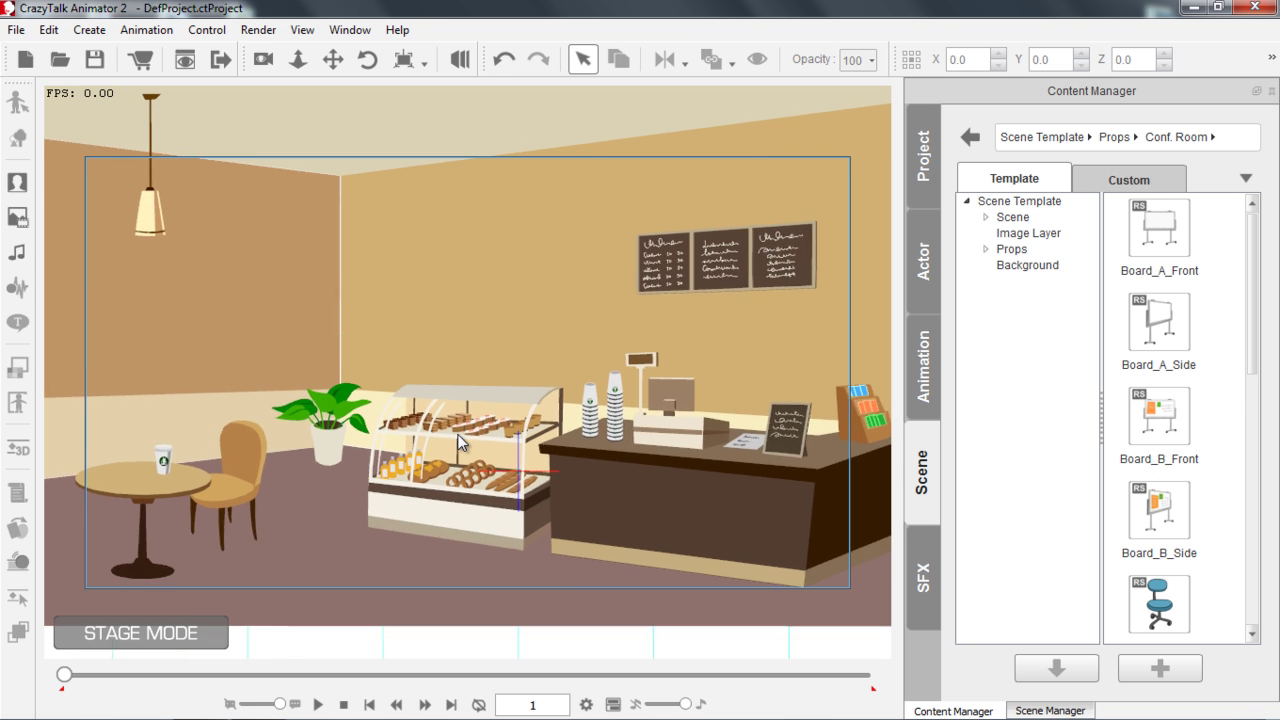
{"action": "scroll", "coordinate": [458, 437], "scroll_direction": "down", "scroll_amount": 5}
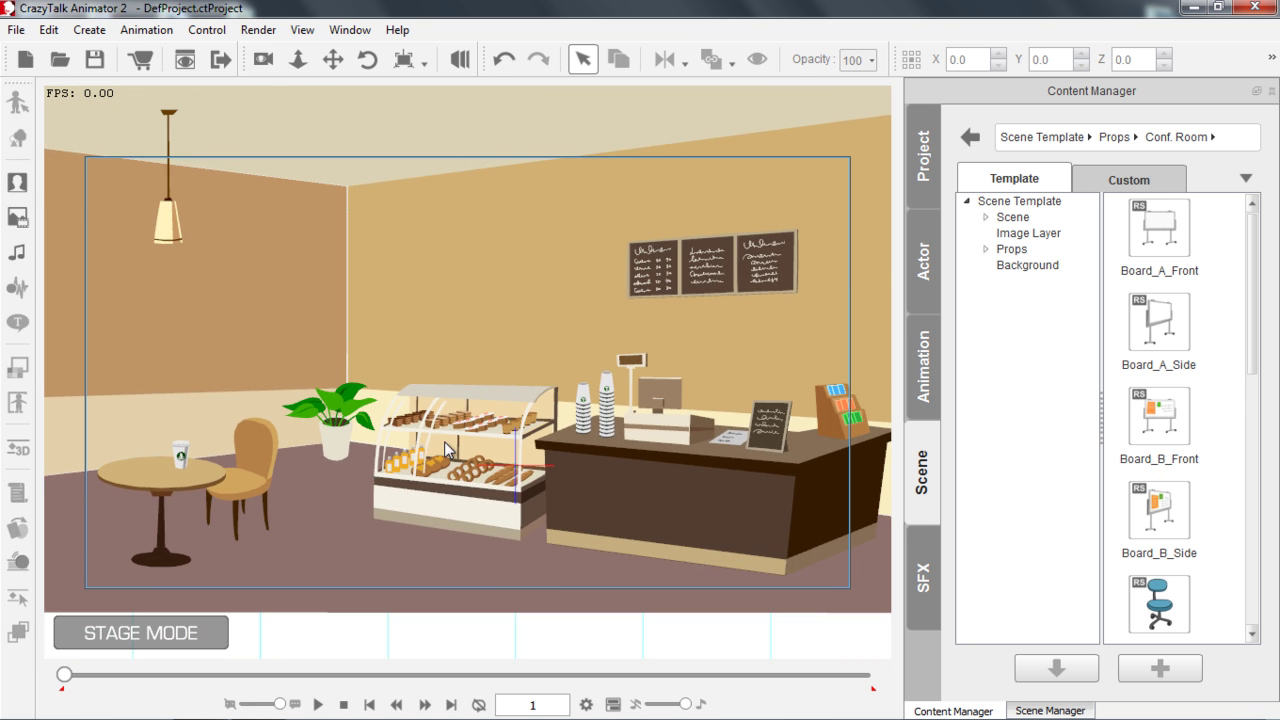
{"action": "scroll", "coordinate": [461, 415], "scroll_direction": "up", "scroll_amount": 3}
{"action": "scroll", "coordinate": [461, 415], "scroll_direction": "down", "scroll_amount": 3}
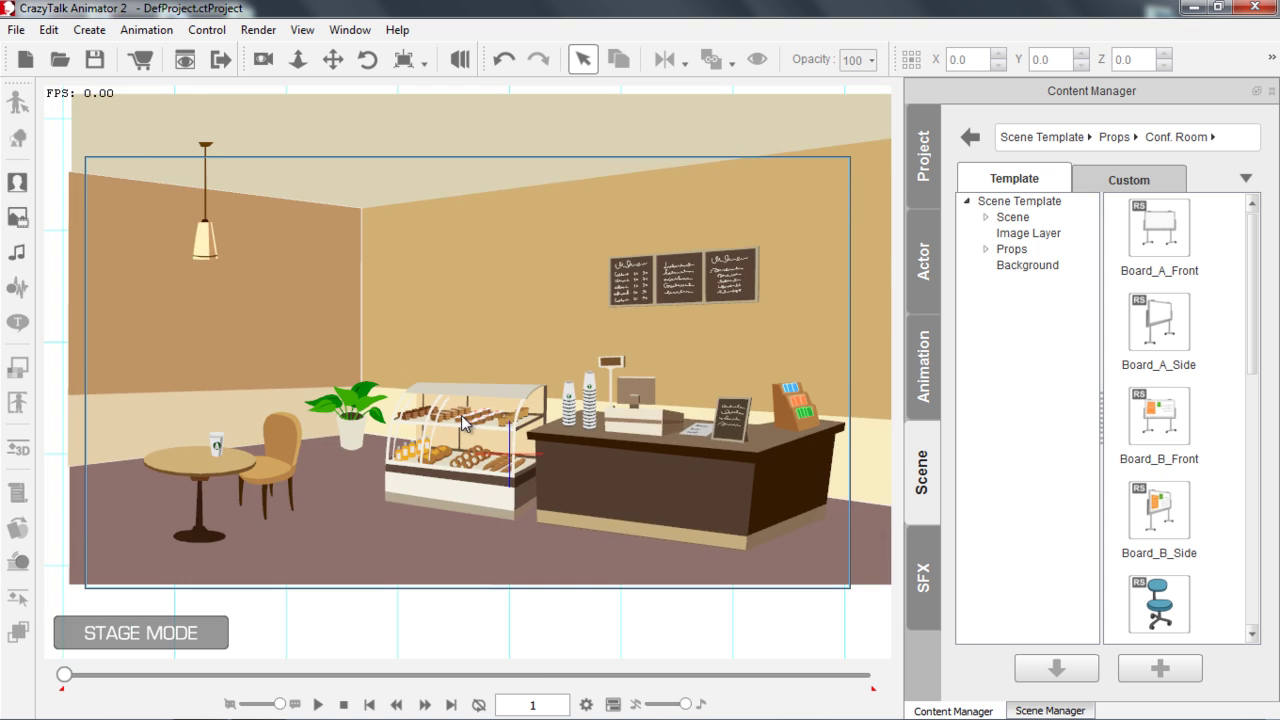
{"action": "scroll", "coordinate": [461, 415], "scroll_direction": "up", "scroll_amount": 3}
{"action": "scroll", "coordinate": [461, 417], "scroll_direction": "down", "scroll_amount": 3}
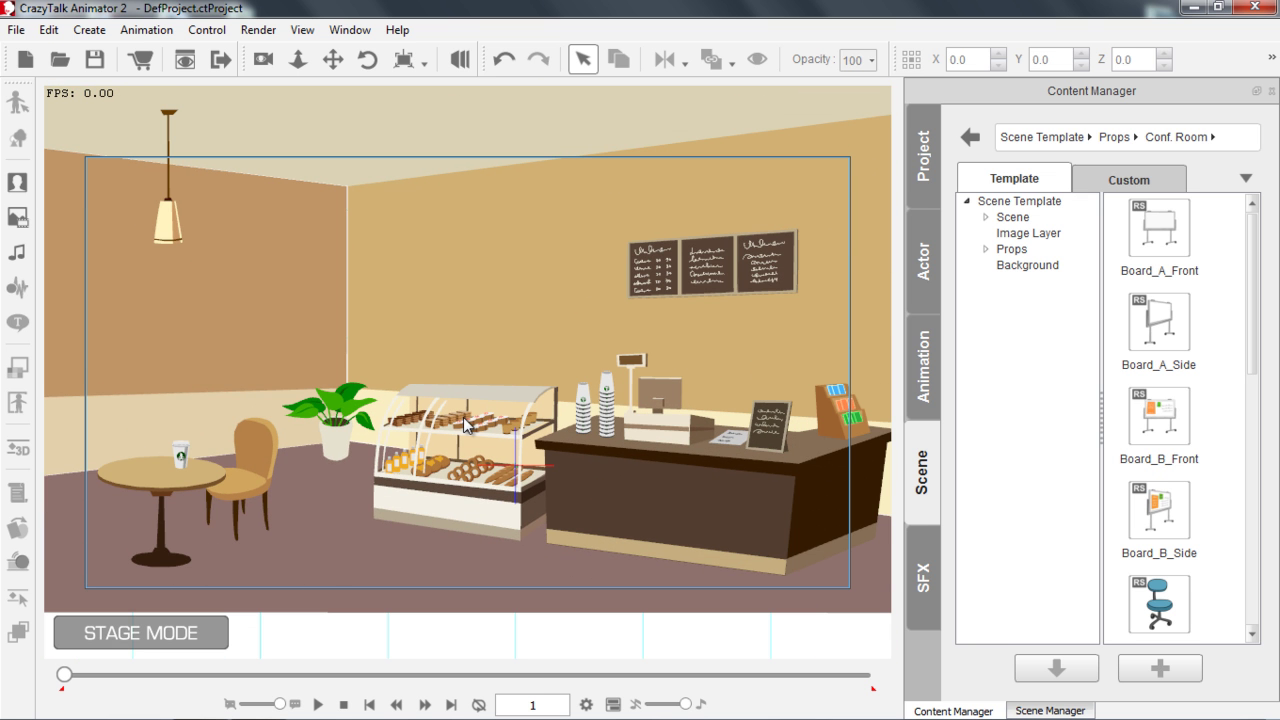
Select the potted plant, then review the safe area setting in the project settings without changing it
{"action": "left_click", "coordinate": [338, 444]}
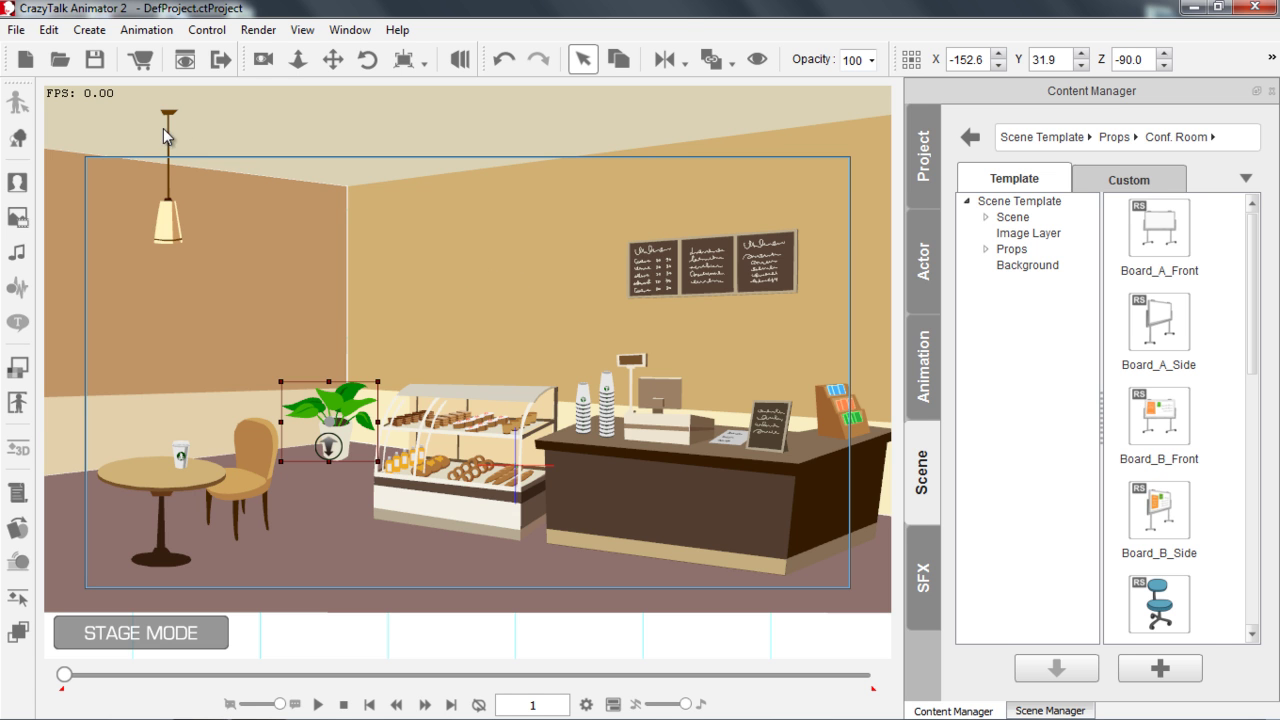
{"action": "left_click", "coordinate": [48, 29]}
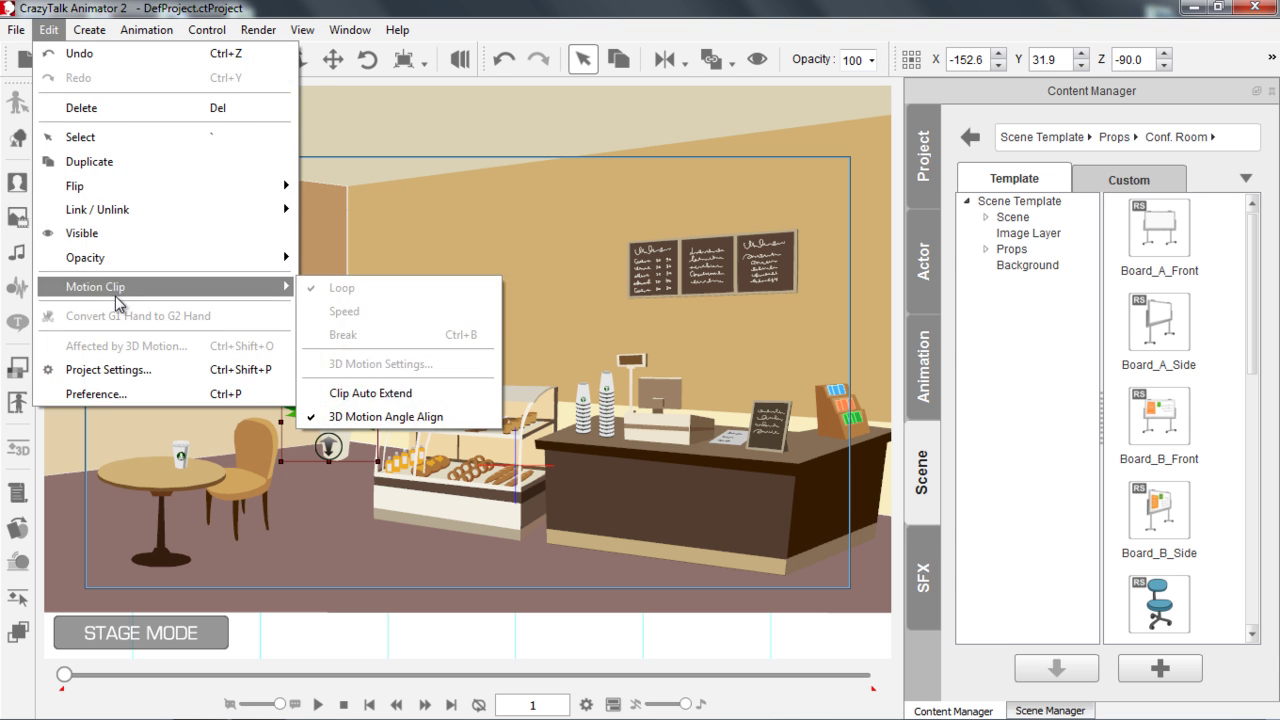
{"action": "left_click", "coordinate": [118, 370]}
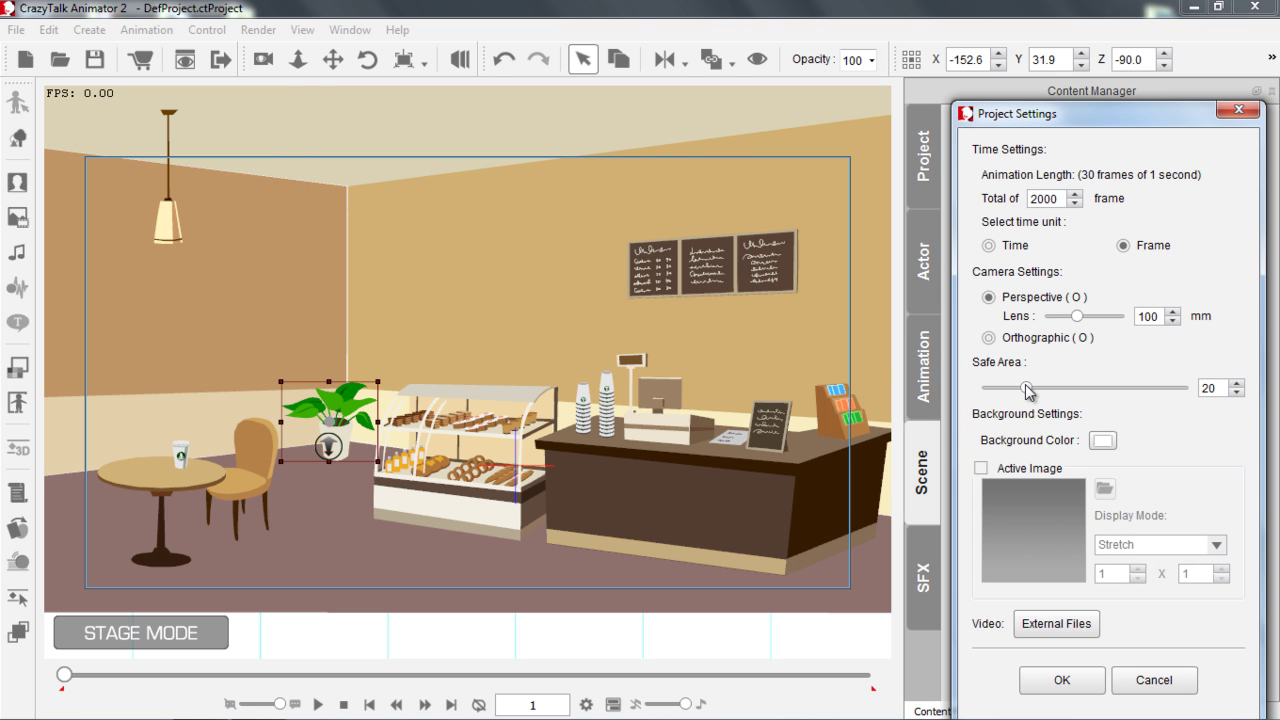
{"action": "mouse_move", "coordinate": [1026, 389]}
{"action": "left_mouse_down"}
{"action": "mouse_move", "coordinate": [981, 392]}
{"action": "mouse_move", "coordinate": [1159, 390]}
{"action": "mouse_move", "coordinate": [986, 396]}
{"action": "mouse_move", "coordinate": [1030, 398]}
{"action": "left_mouse_up"}
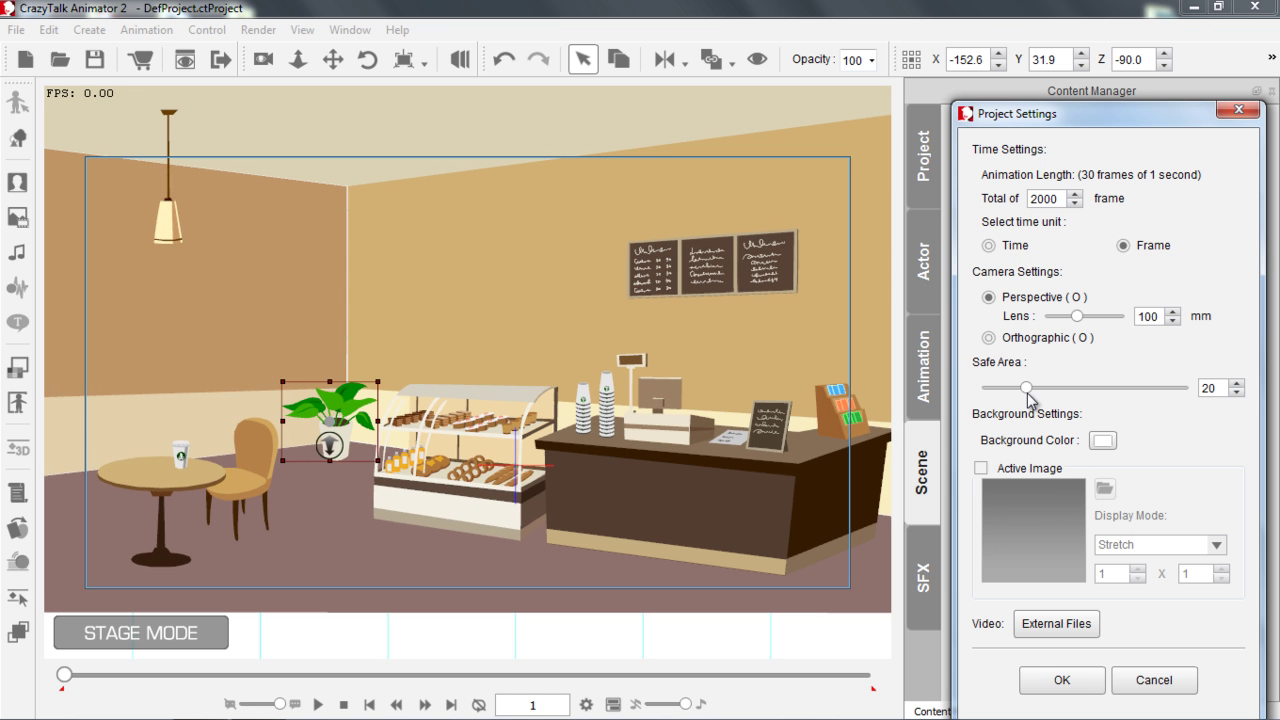
{"action": "left_click", "coordinate": [1062, 682]}
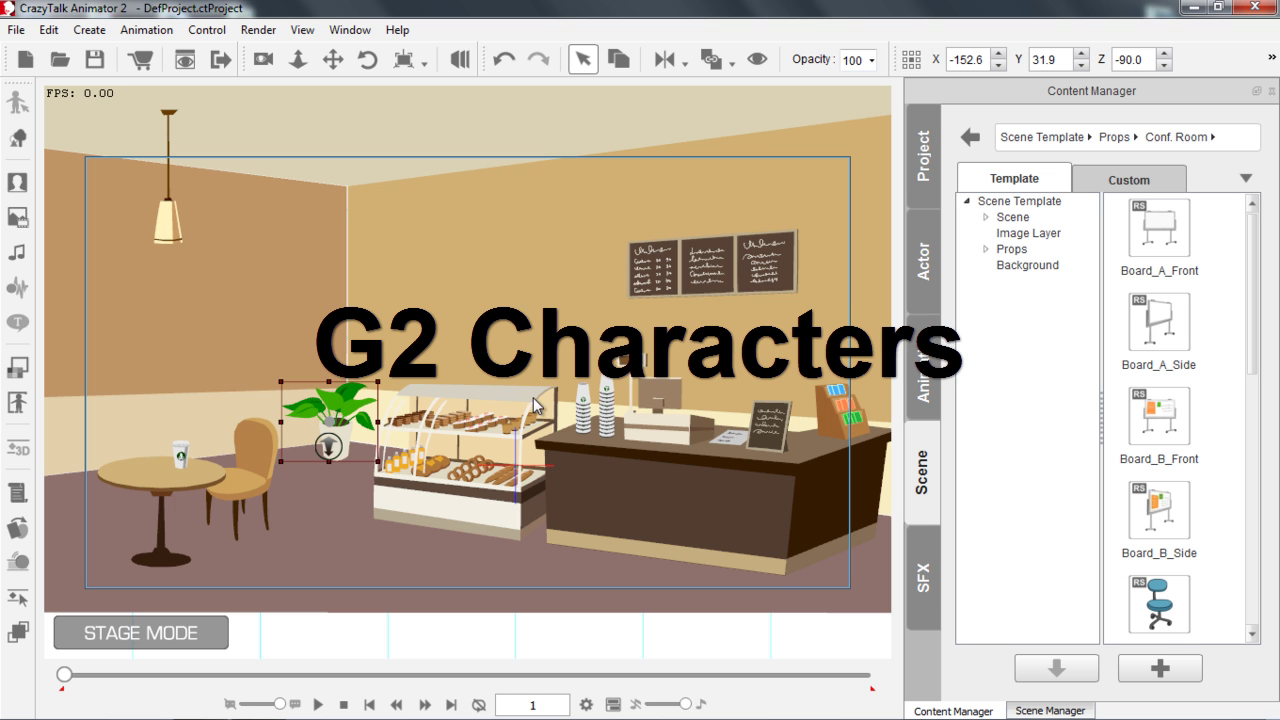
Add the Saul actor from the G2 Character templates to the stage in front of the bakery display case
{"action": "left_click", "coordinate": [923, 257]}
{"action": "left_click", "coordinate": [1012, 232]}
{"action": "left_click", "coordinate": [1020, 217]}
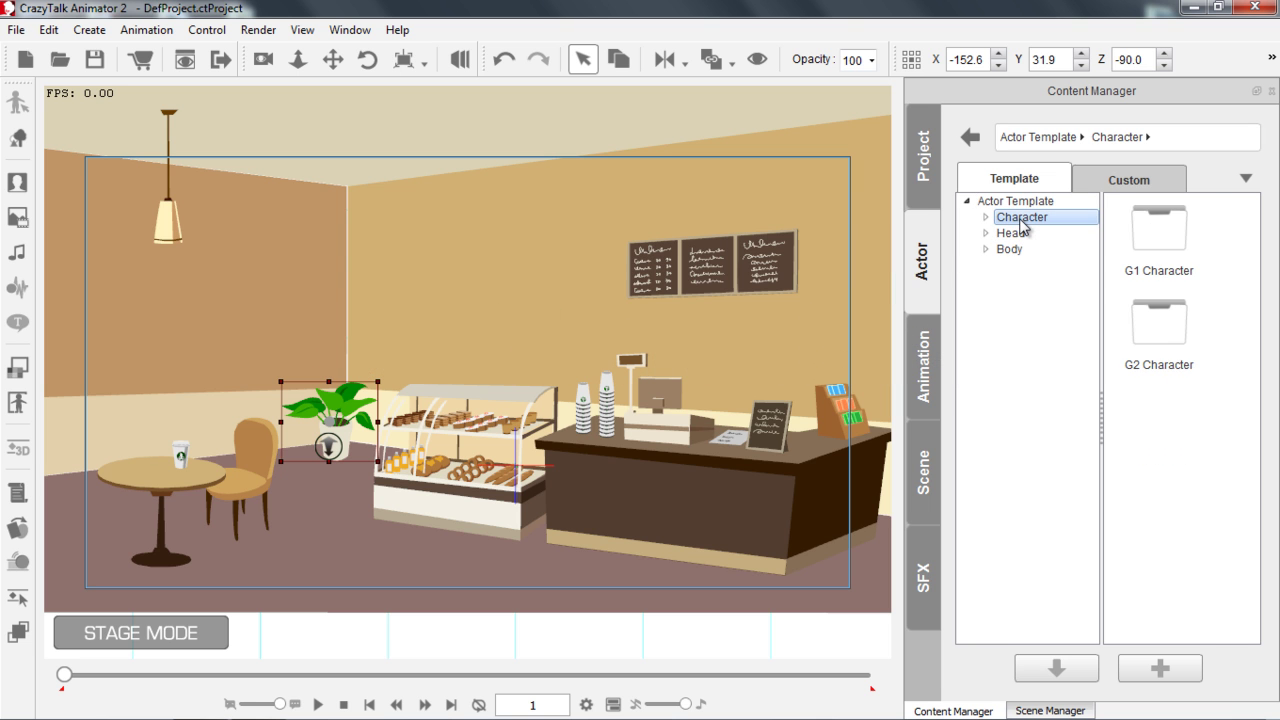
{"action": "double_click", "coordinate": [1167, 333]}
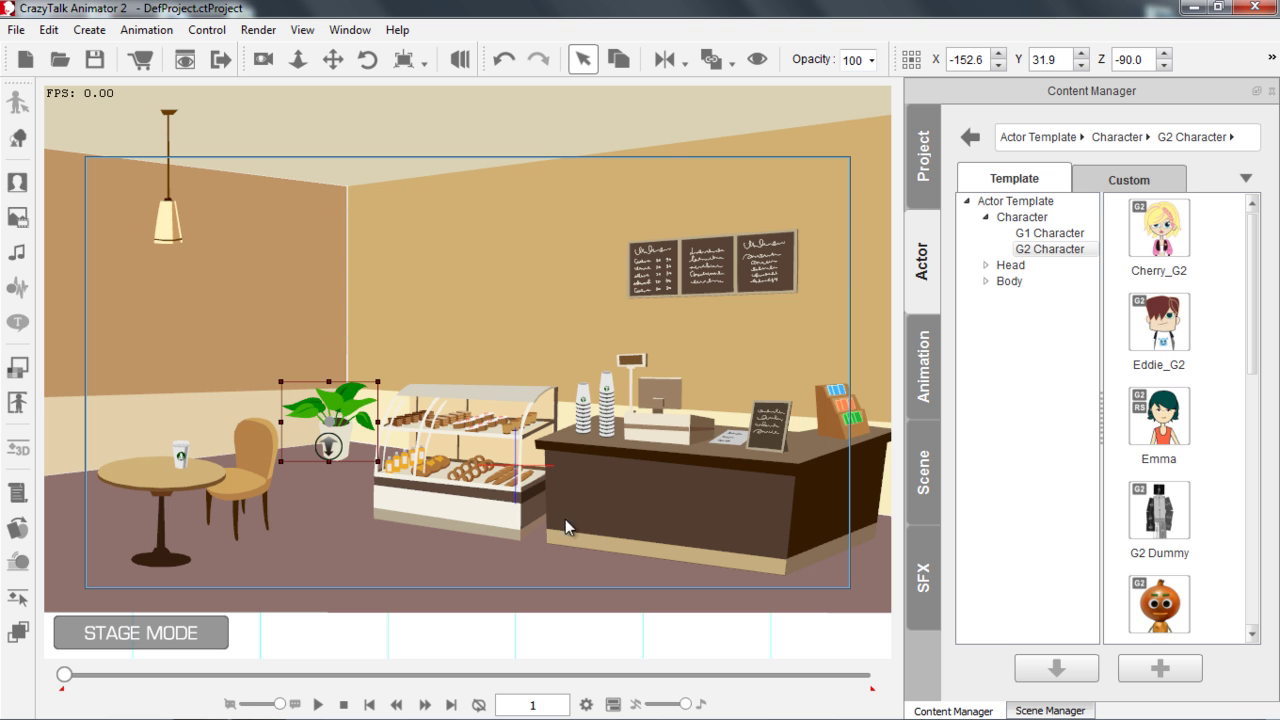
{"action": "left_click_drag", "start_coordinate": [1253, 312], "coordinate": [1243, 512]}
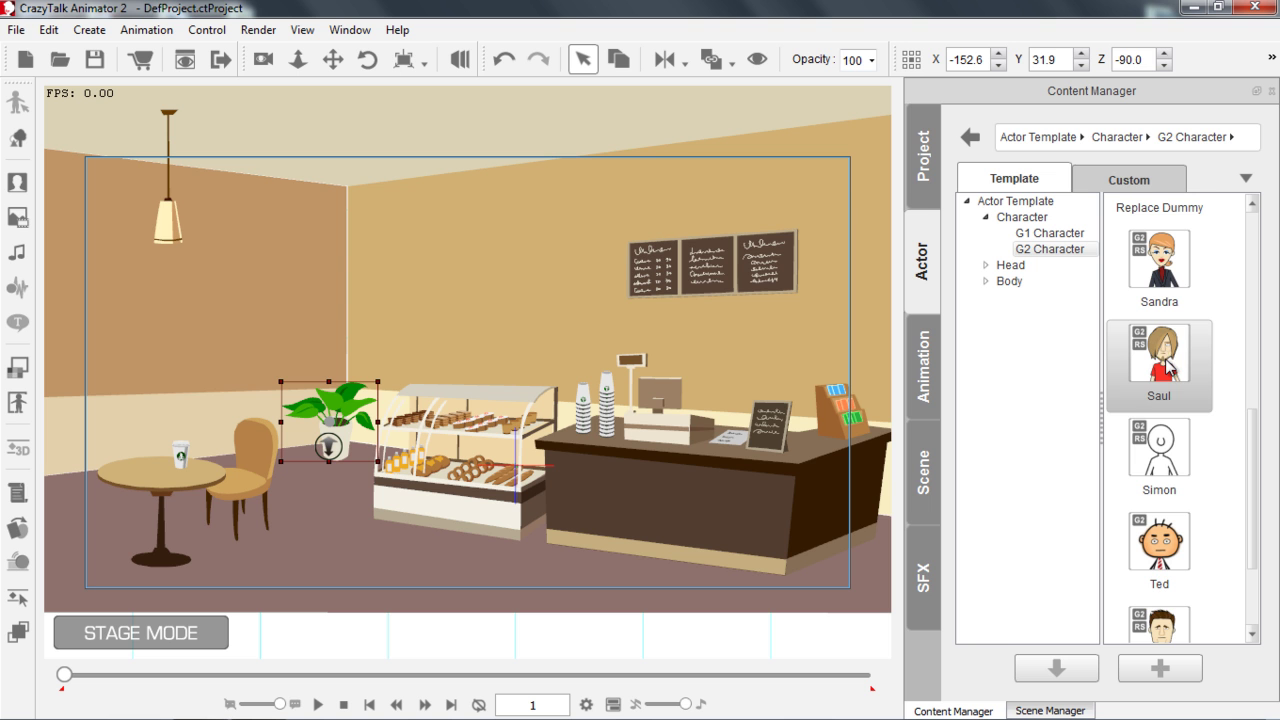
{"action": "left_click_drag", "start_coordinate": [1167, 366], "coordinate": [451, 420]}
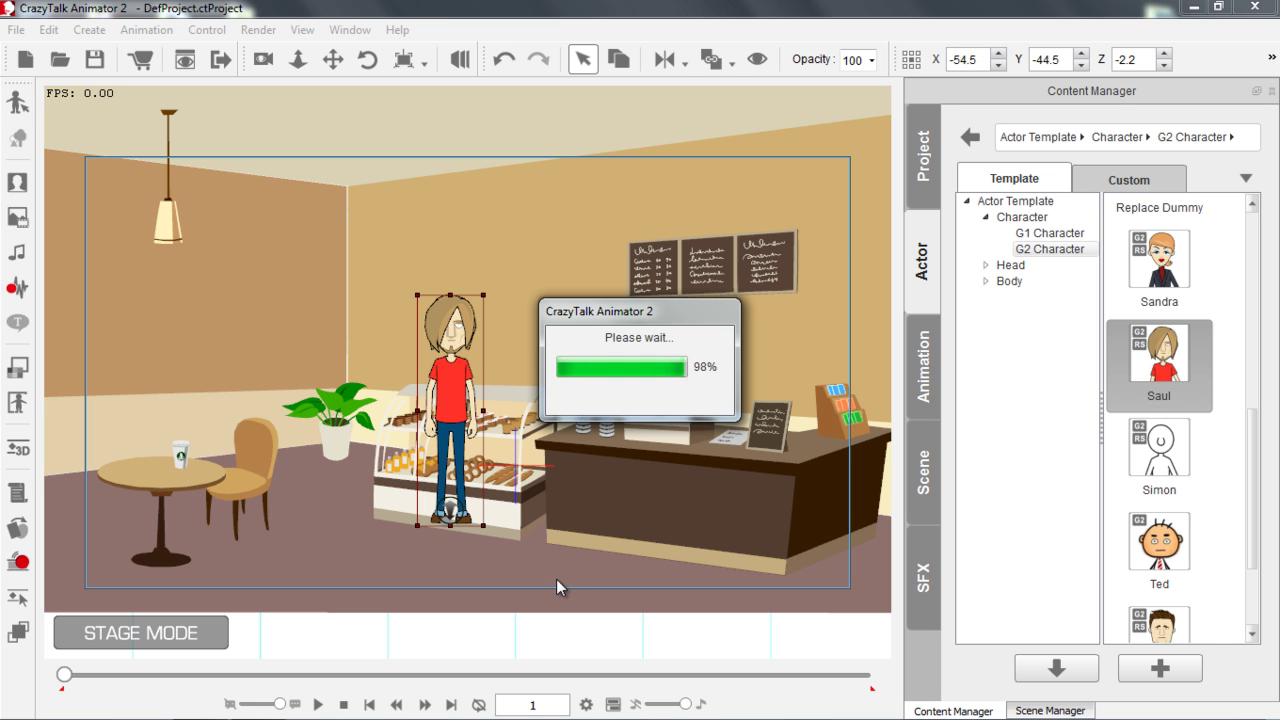
Reposition Saul in front of the display case at about X -51.6, Y -100.5, pulling him forward to about Z -19.4 in the 3D view
{"action": "scroll", "coordinate": [457, 133], "scroll_direction": "up", "scroll_amount": 3}
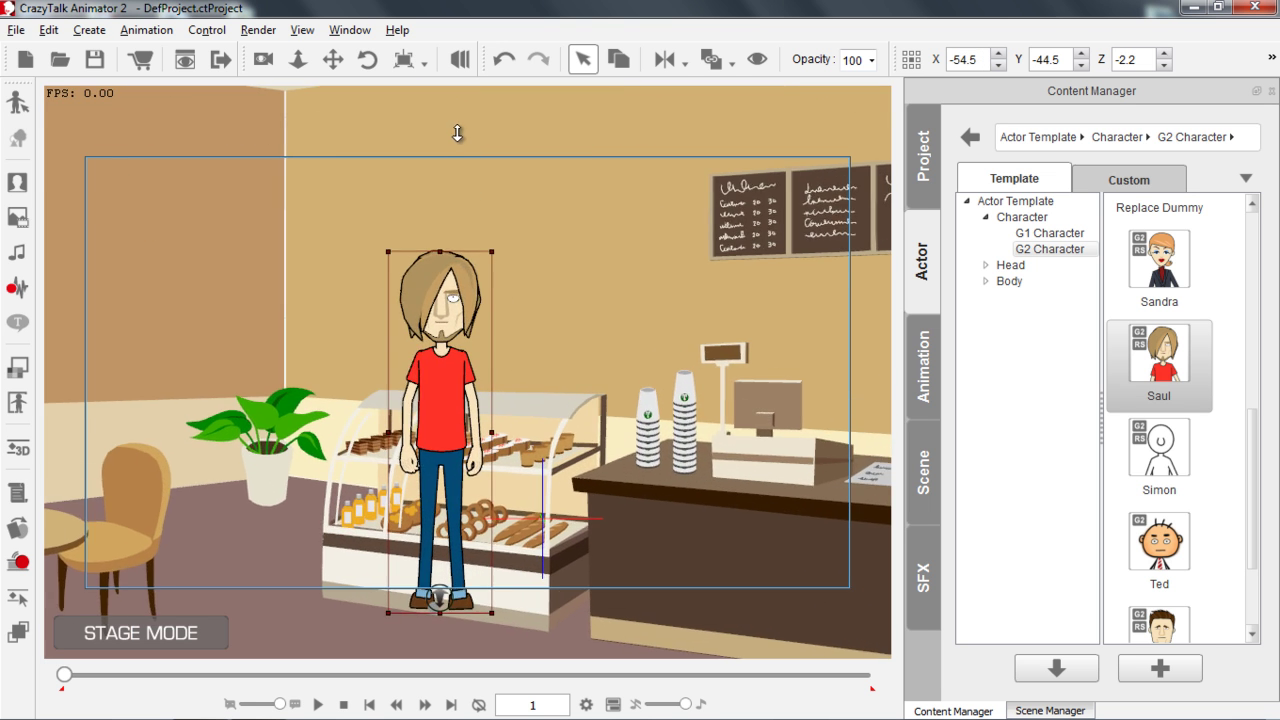
{"action": "mouse_move", "coordinate": [445, 330]}
{"action": "left_mouse_down"}
{"action": "mouse_move", "coordinate": [474, 355]}
{"action": "mouse_move", "coordinate": [467, 342]}
{"action": "left_mouse_up"}
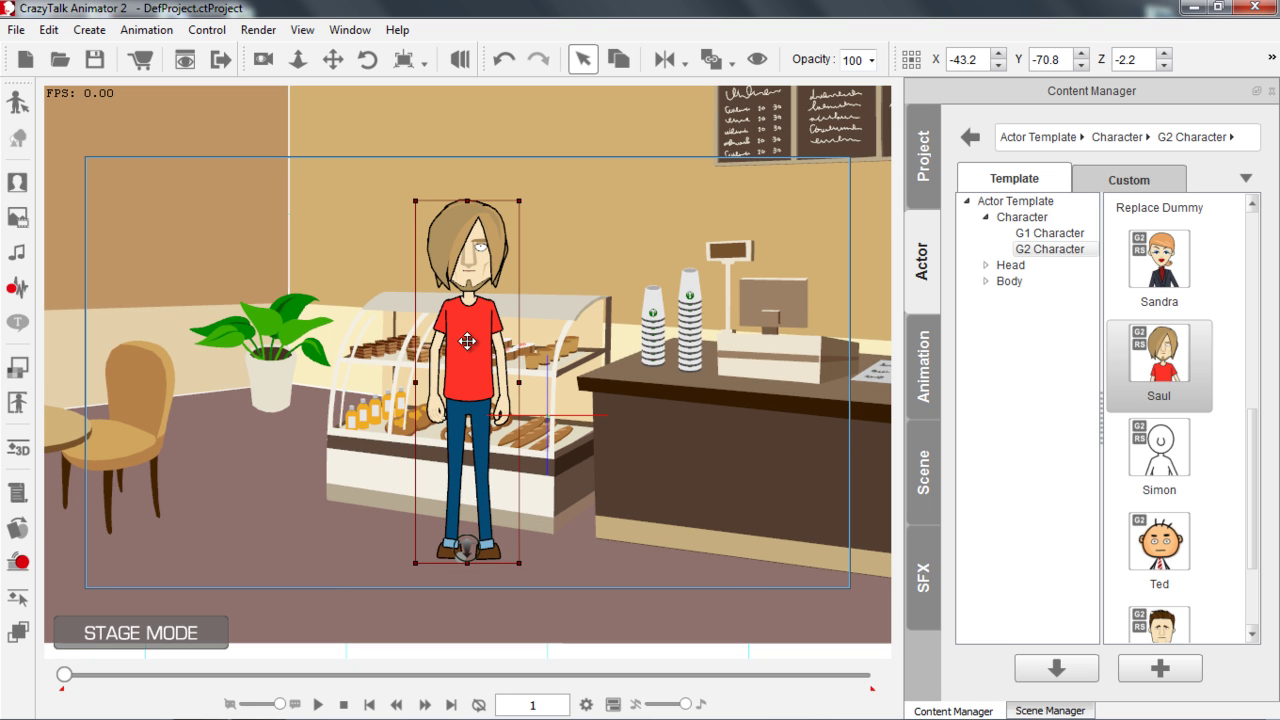
{"action": "left_click", "coordinate": [460, 61]}
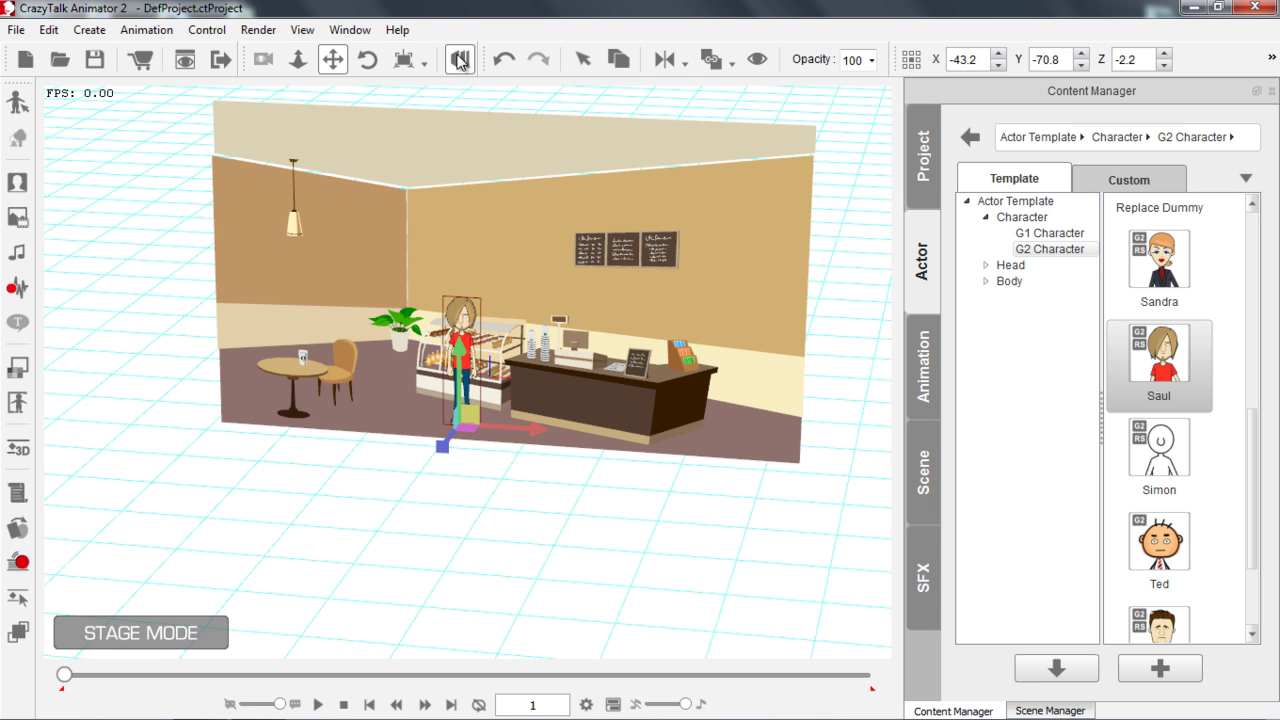
{"action": "left_click_drag", "start_coordinate": [609, 440], "coordinate": [413, 444]}
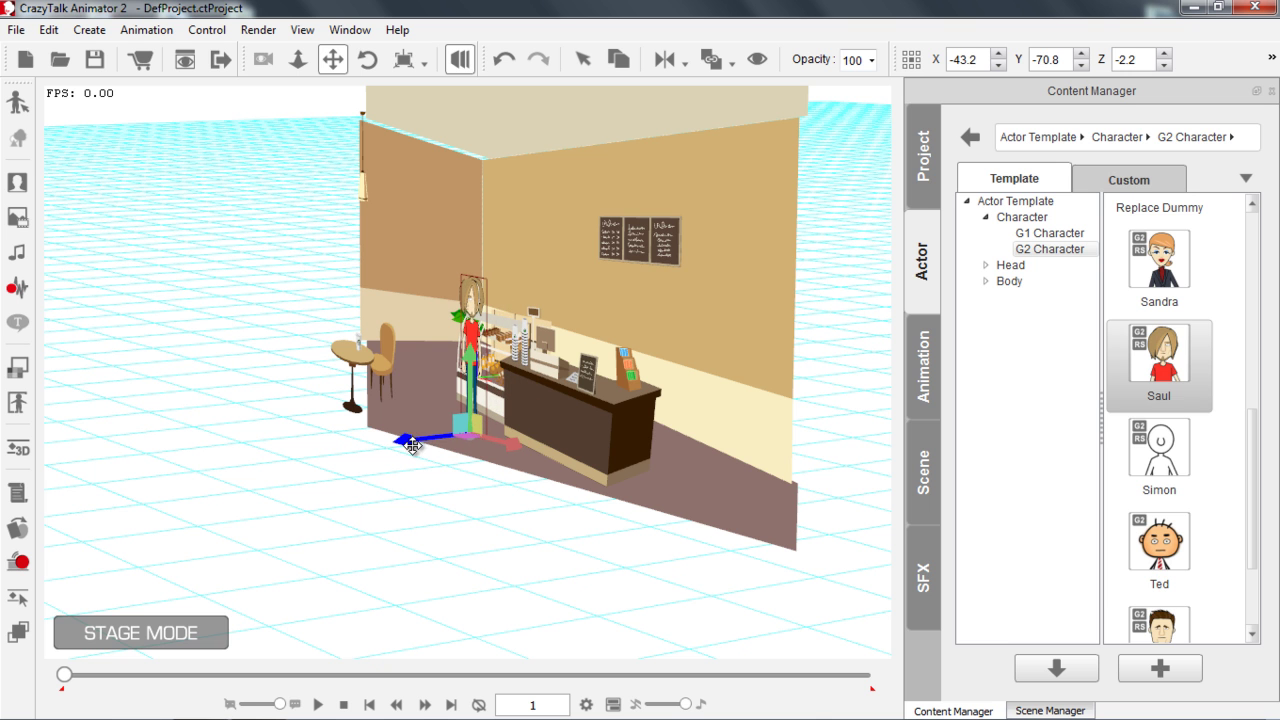
{"action": "left_click", "coordinate": [460, 59]}
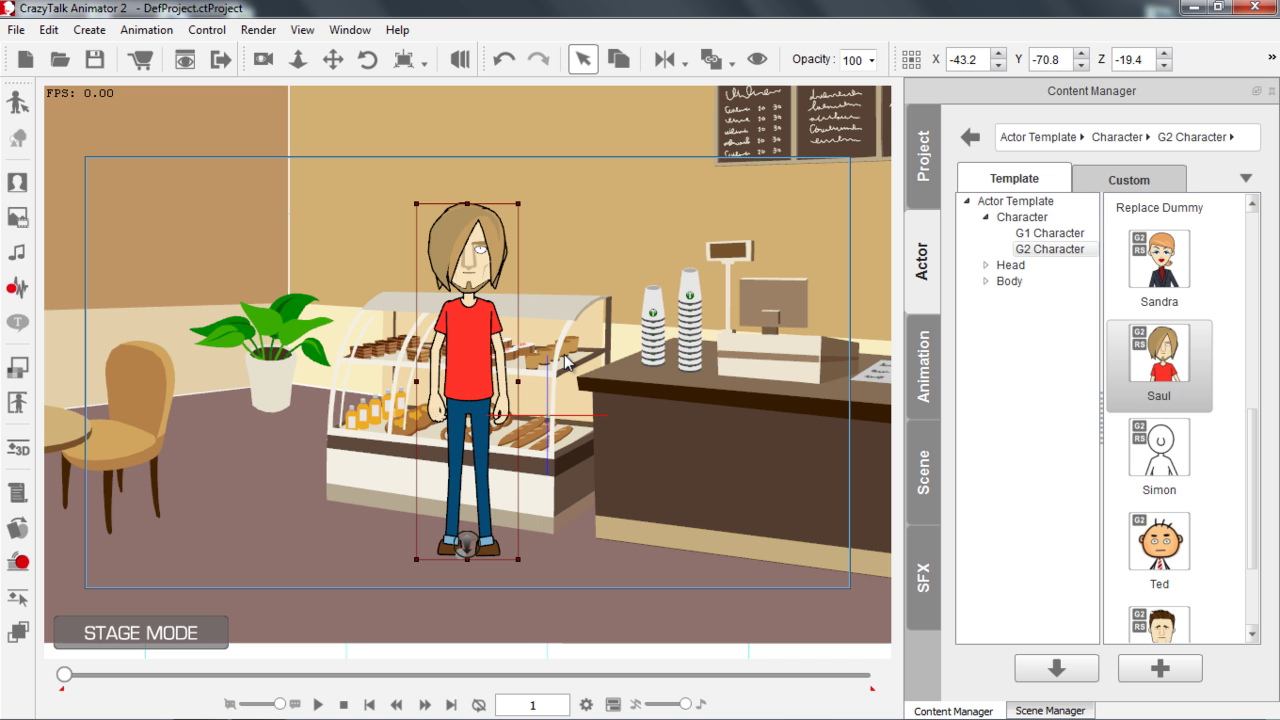
{"action": "left_click_drag", "start_coordinate": [611, 481], "coordinate": [606, 453]}
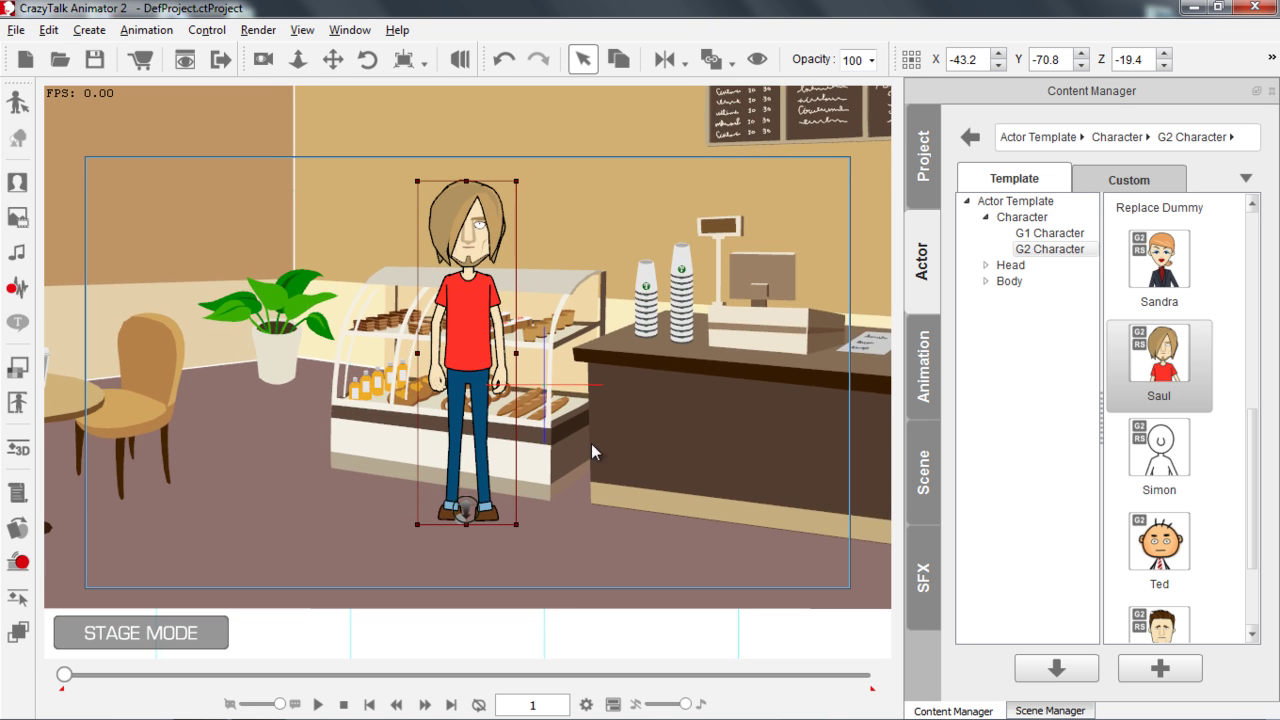
{"action": "left_click_drag", "start_coordinate": [453, 302], "coordinate": [449, 346]}
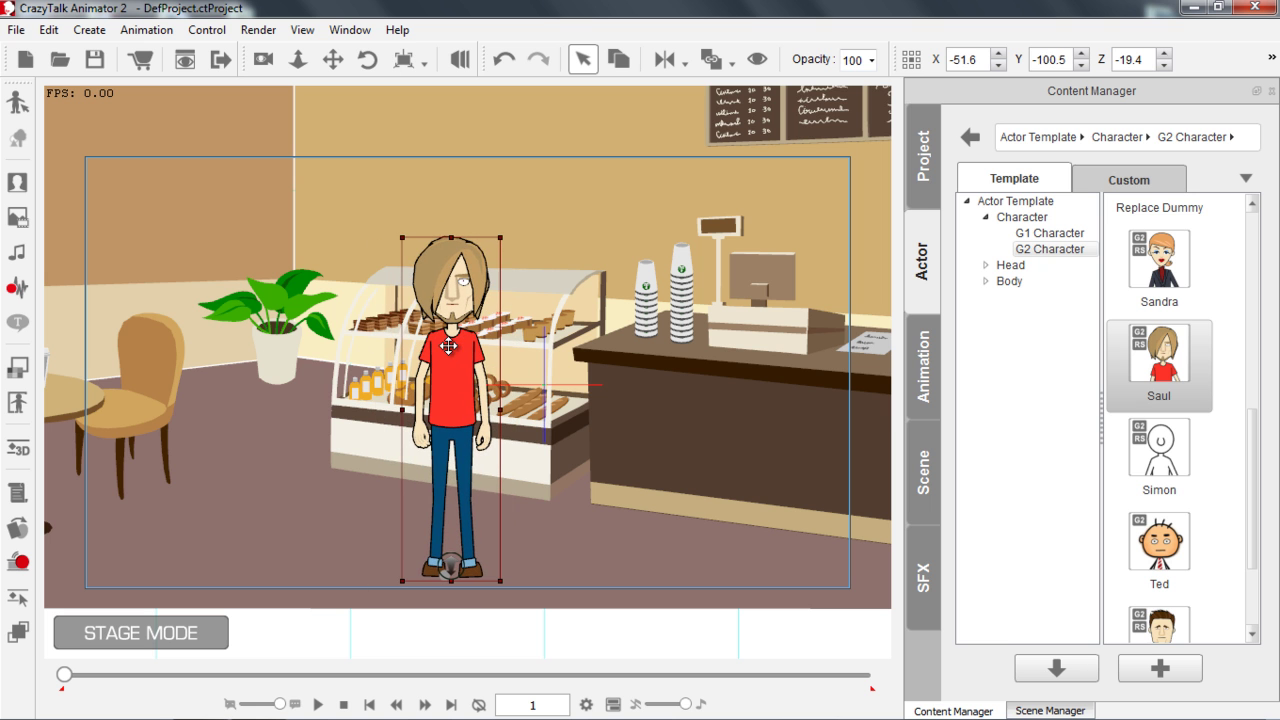
Open the 3D Motion Key Editor for Saul and explore the dummy's angle, hip and right-hand controls
{"action": "left_click", "coordinate": [20, 450]}
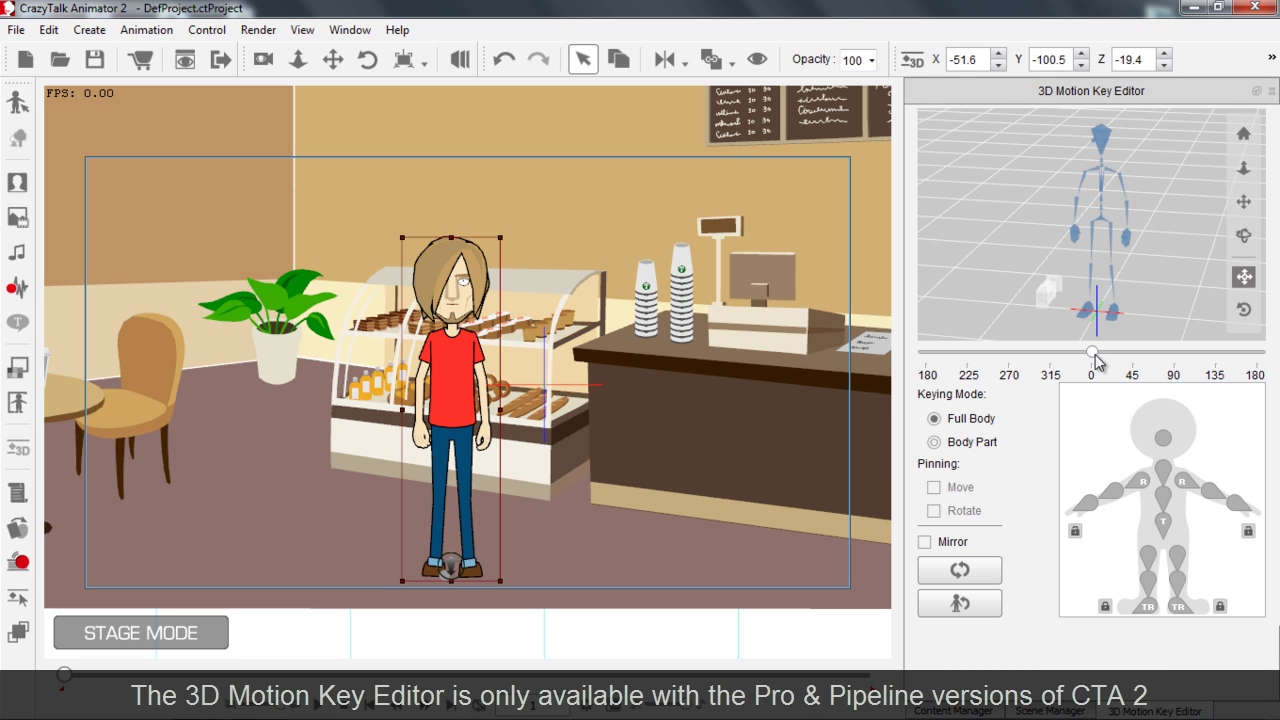
{"action": "mouse_move", "coordinate": [1097, 362]}
{"action": "left_mouse_down"}
{"action": "mouse_move", "coordinate": [1256, 364]}
{"action": "mouse_move", "coordinate": [926, 374]}
{"action": "mouse_move", "coordinate": [1085, 369]}
{"action": "left_mouse_up"}
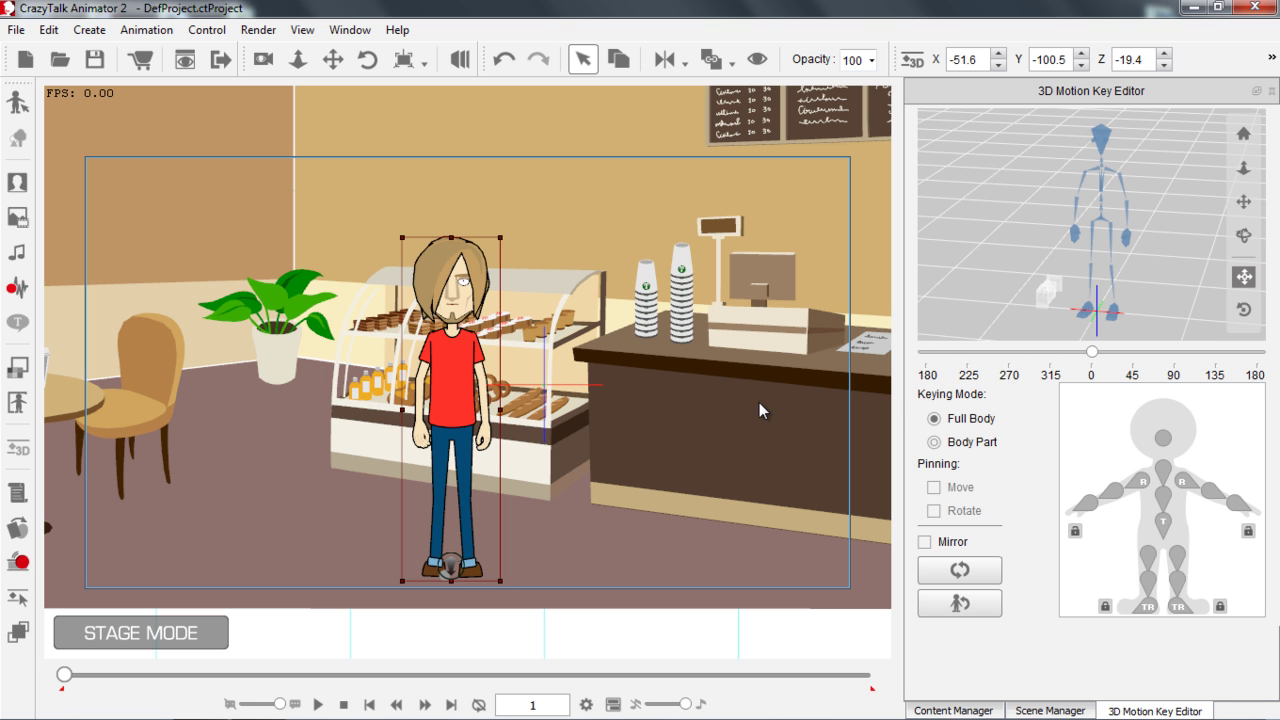
{"action": "scroll", "coordinate": [620, 491], "scroll_direction": "up", "scroll_amount": 5}
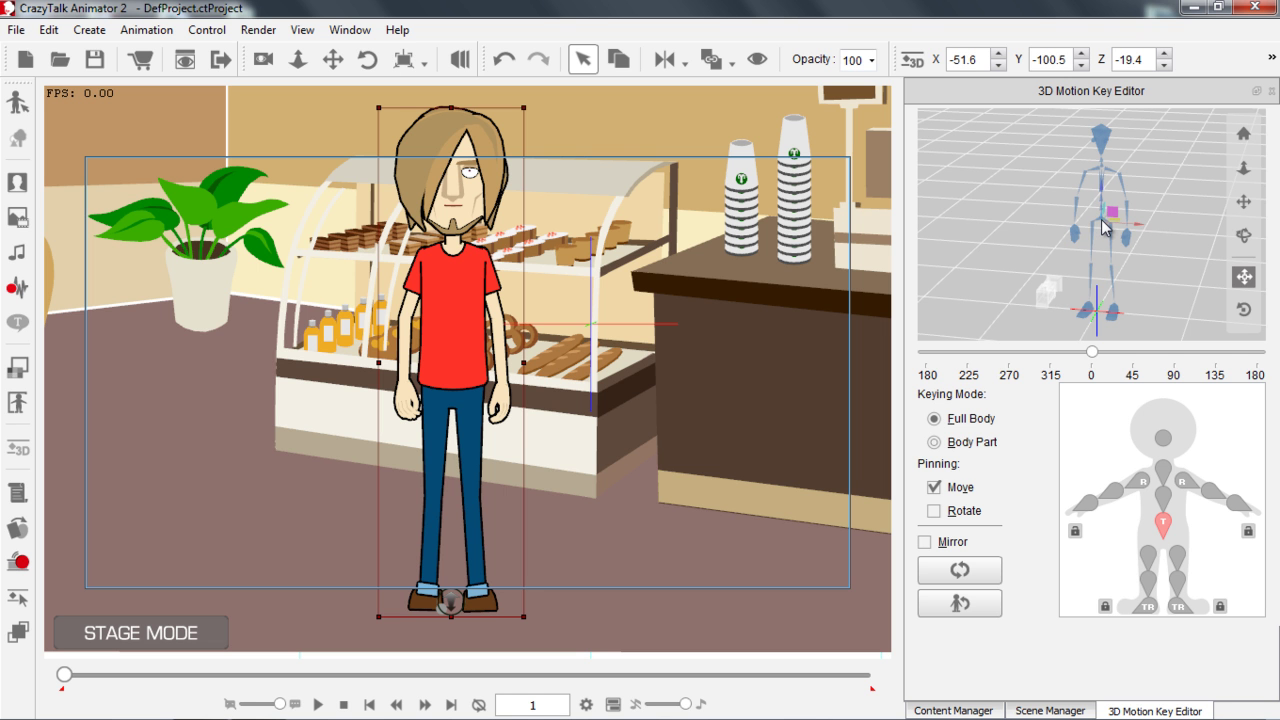
{"action": "mouse_move", "coordinate": [1110, 213]}
{"action": "left_mouse_down"}
{"action": "mouse_move", "coordinate": [1121, 213]}
{"action": "mouse_move", "coordinate": [1098, 232]}
{"action": "mouse_move", "coordinate": [1115, 232]}
{"action": "mouse_move", "coordinate": [1094, 231]}
{"action": "mouse_move", "coordinate": [1122, 232]}
{"action": "mouse_move", "coordinate": [1100, 219]}
{"action": "mouse_move", "coordinate": [1093, 237]}
{"action": "mouse_move", "coordinate": [1076, 212]}
{"action": "mouse_move", "coordinate": [1105, 236]}
{"action": "left_mouse_up"}
{"action": "left_click", "coordinate": [1076, 235]}
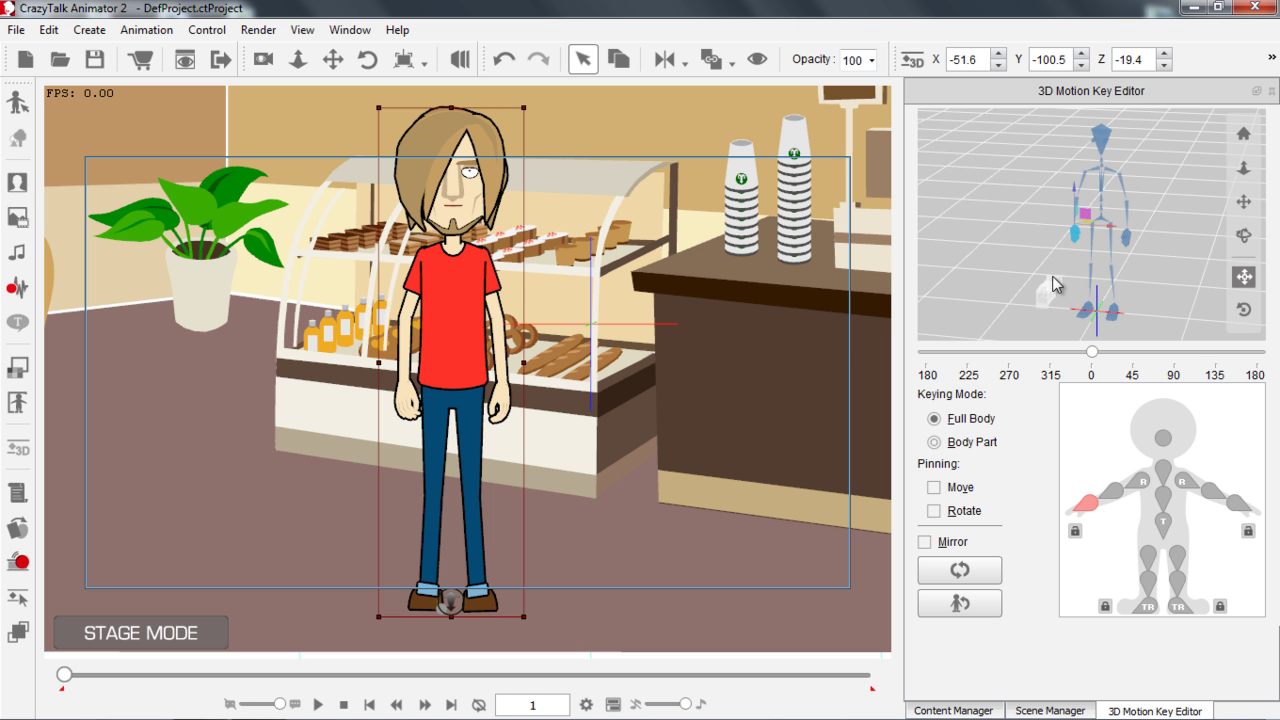
Move Saul behind the round table and chair, at about X -256.2, Y -45.6, Z -46.4
{"action": "left_click_drag", "start_coordinate": [305, 282], "coordinate": [623, 435]}
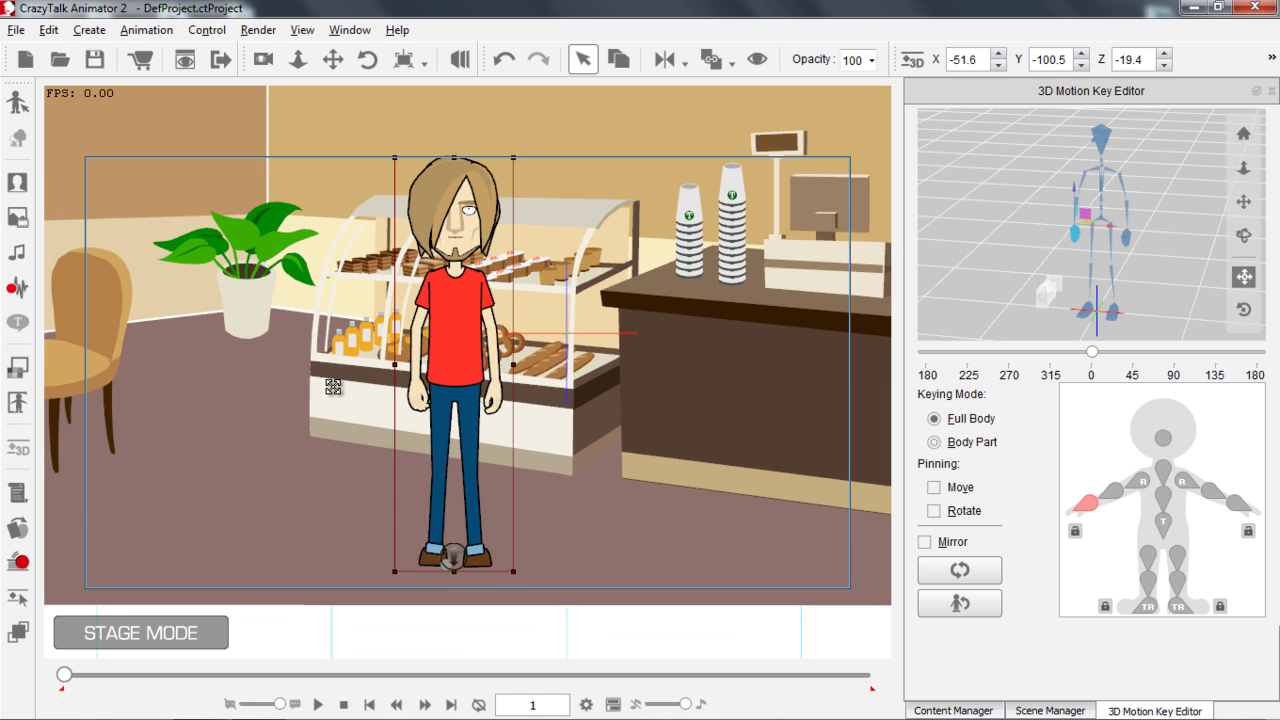
{"action": "left_click_drag", "start_coordinate": [653, 387], "coordinate": [248, 318]}
{"action": "mouse_move", "coordinate": [240, 495]}
{"action": "left_mouse_down"}
{"action": "mouse_move", "coordinate": [240, 510]}
{"action": "mouse_move", "coordinate": [248, 488]}
{"action": "mouse_move", "coordinate": [252, 509]}
{"action": "mouse_move", "coordinate": [243, 480]}
{"action": "left_mouse_up"}
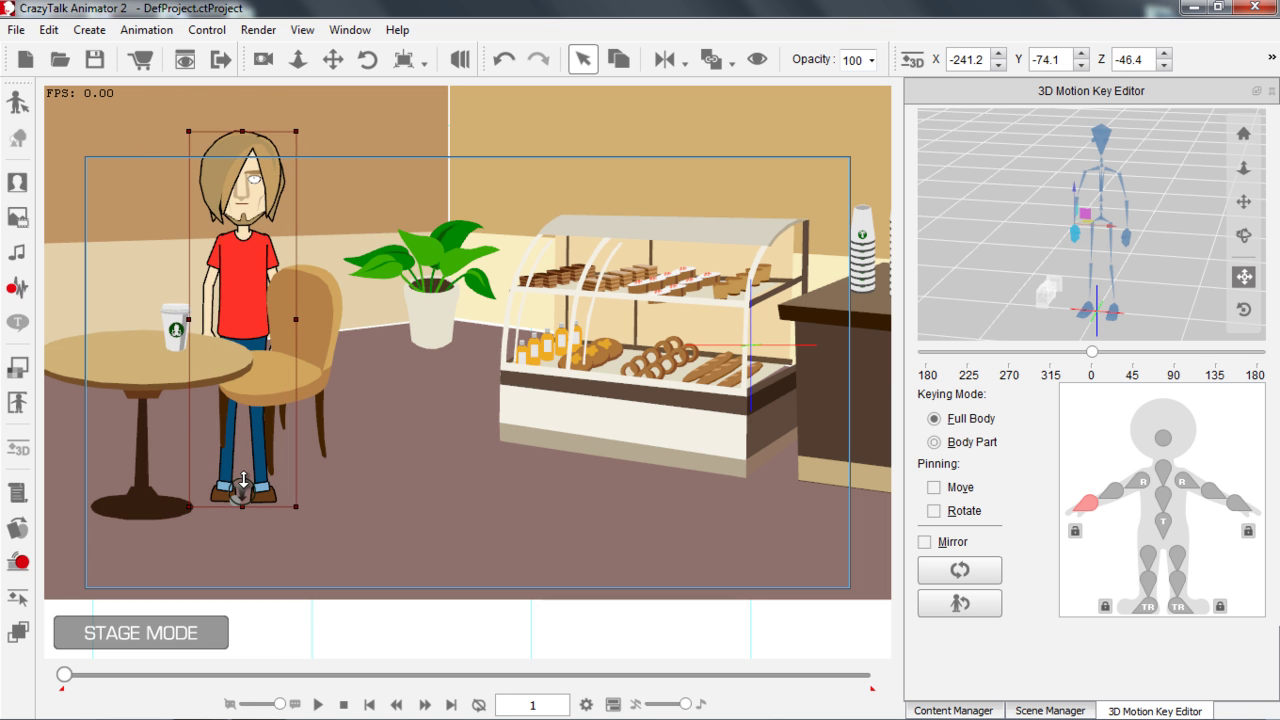
{"action": "left_click_drag", "start_coordinate": [246, 328], "coordinate": [224, 254]}
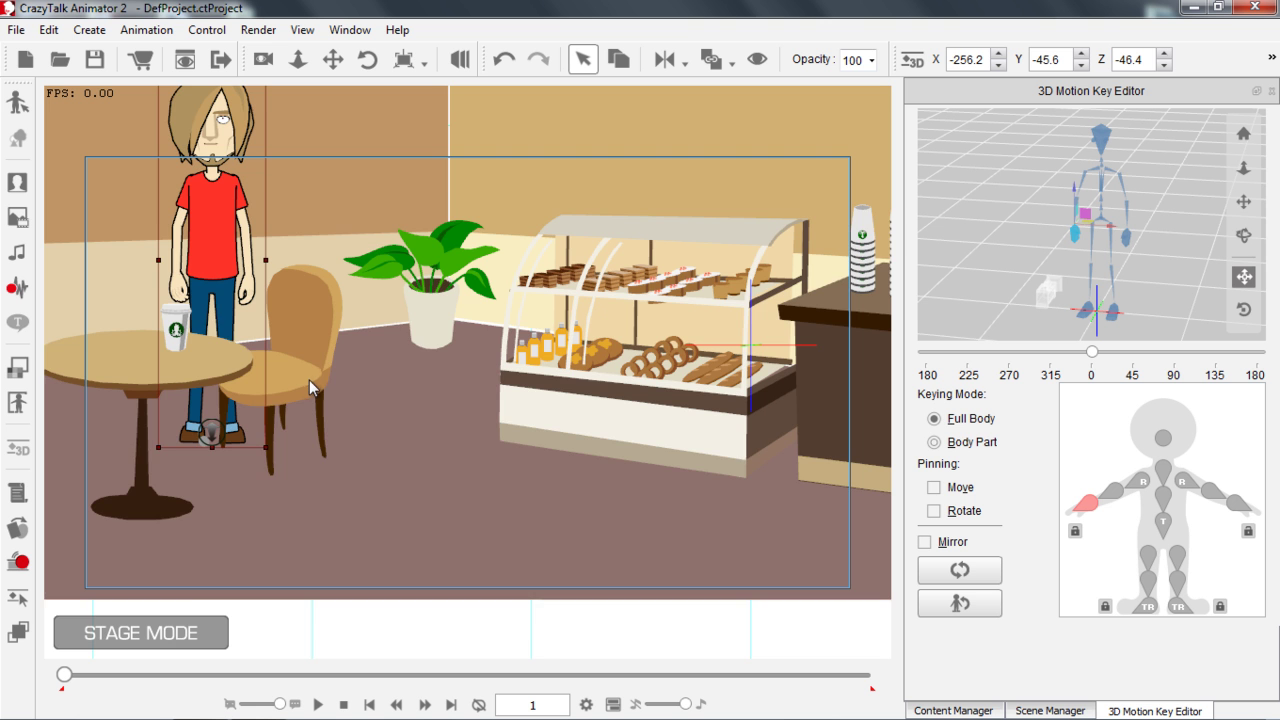
{"action": "scroll", "coordinate": [203, 356], "scroll_direction": "up", "scroll_amount": 2}
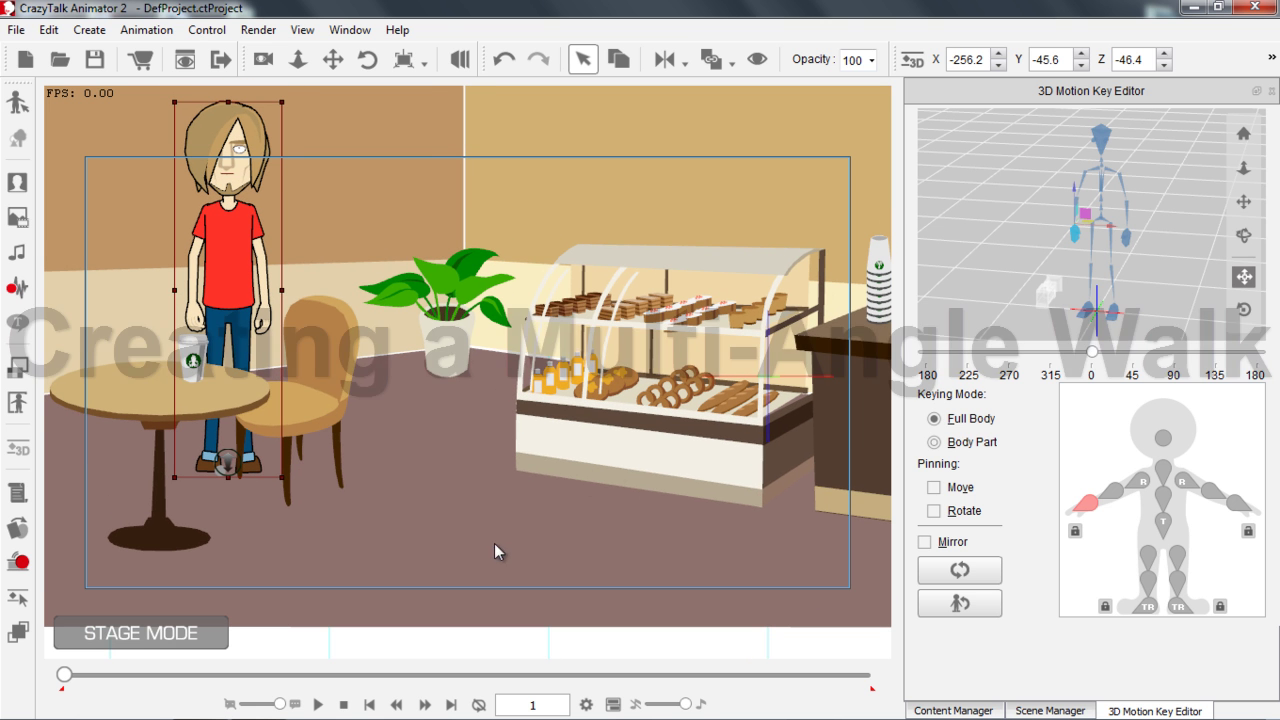
{"action": "scroll", "coordinate": [463, 440], "scroll_direction": "up", "scroll_amount": 2}
{"action": "scroll", "coordinate": [429, 297], "scroll_direction": "up", "scroll_amount": 2}
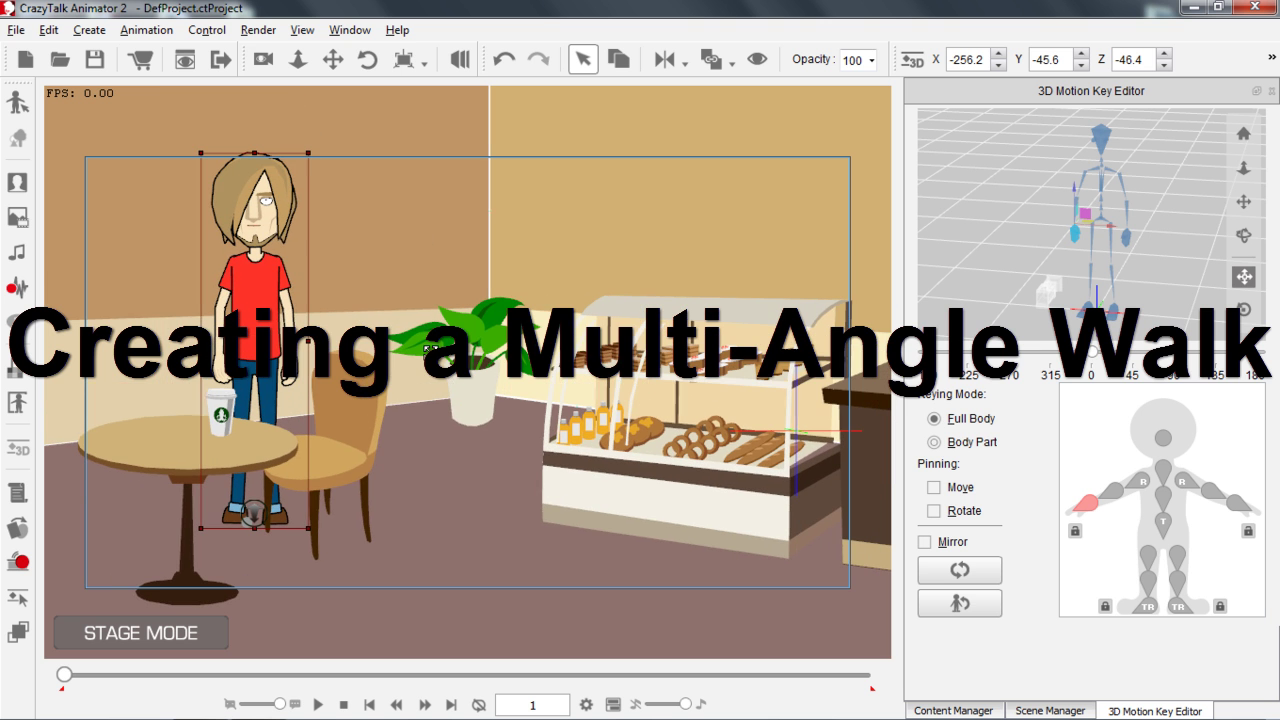
Apply the Walk_Male motion from the 3D 01_Move animation templates to Saul
{"action": "left_click", "coordinate": [955, 711]}
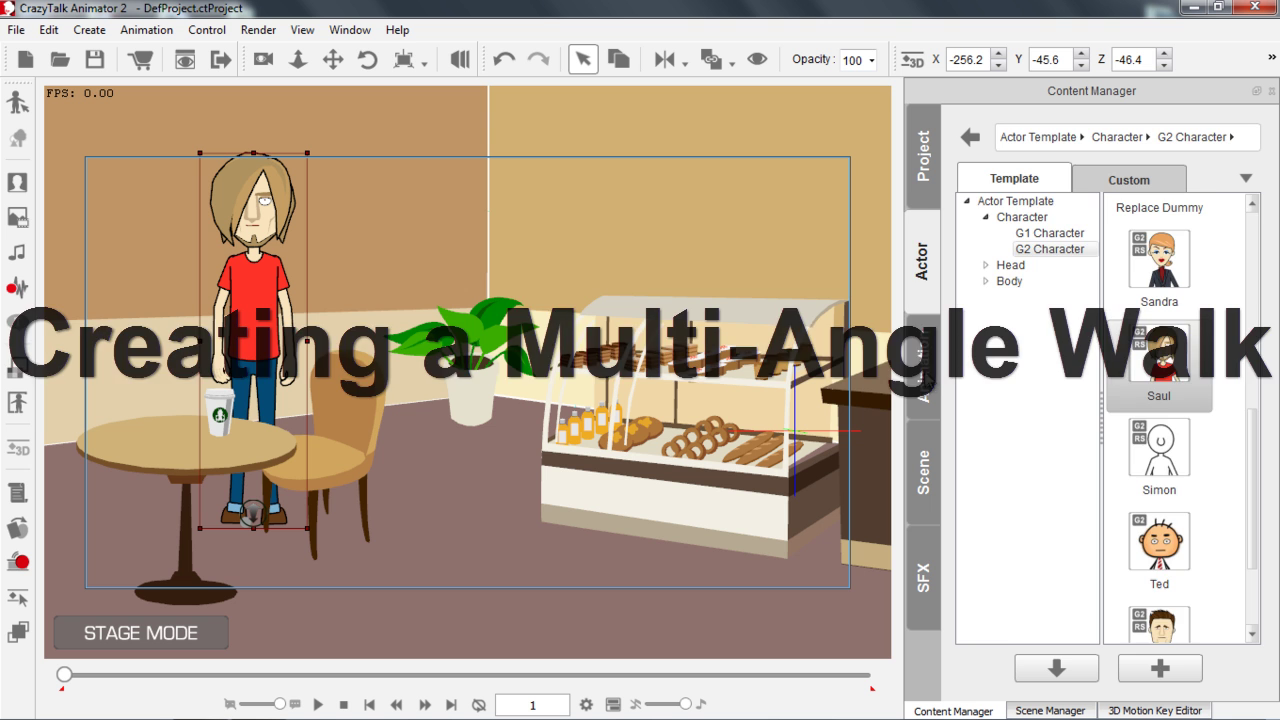
{"action": "left_click", "coordinate": [923, 365]}
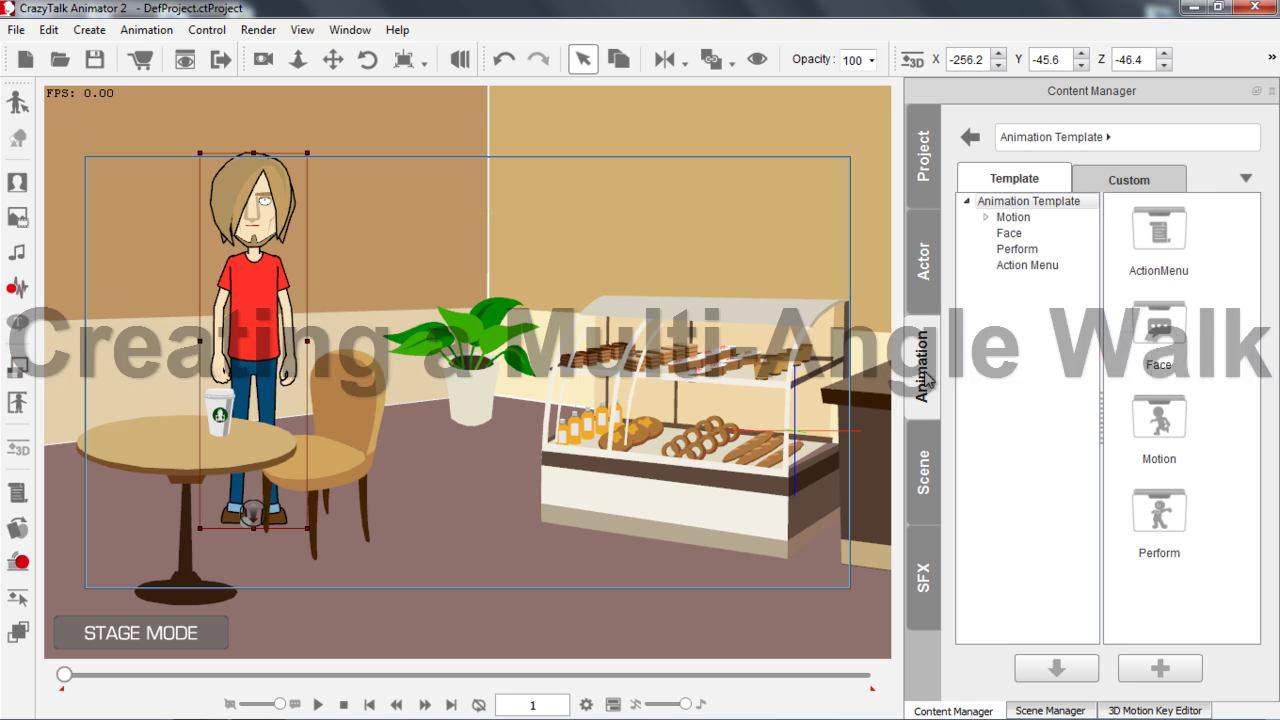
{"action": "left_click", "coordinate": [1012, 217]}
{"action": "double_click", "coordinate": [1163, 338]}
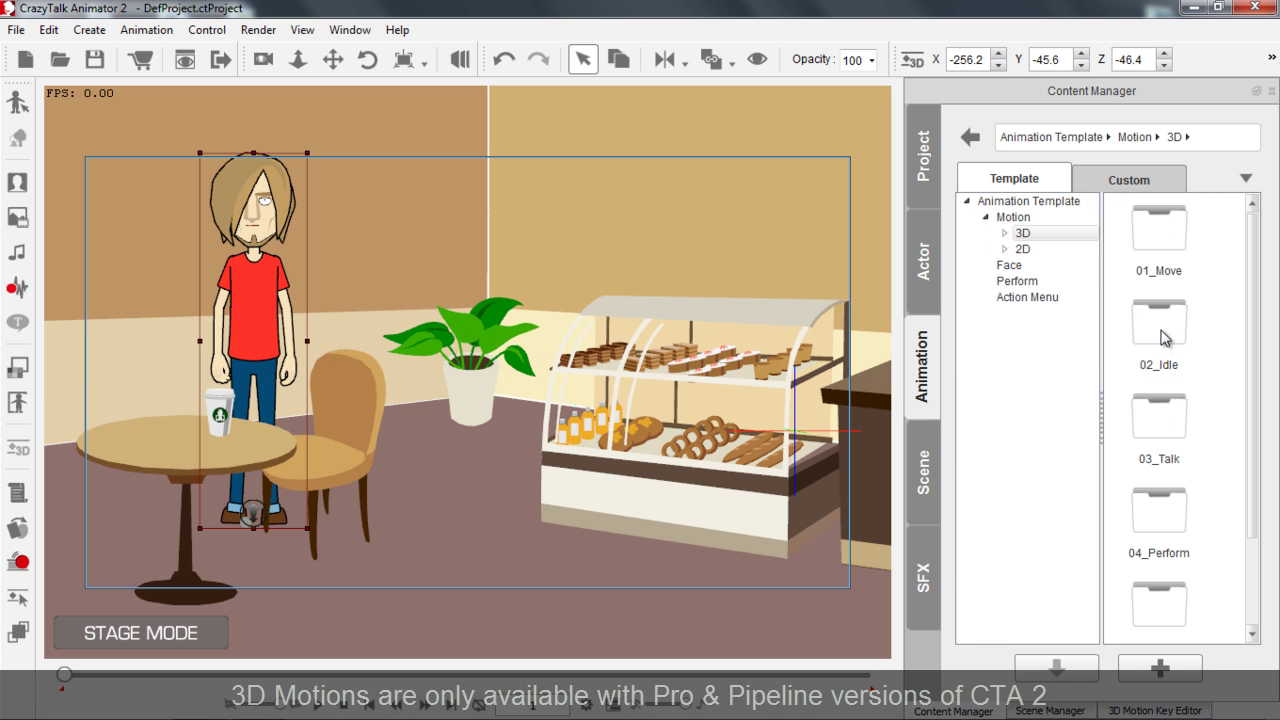
{"action": "double_click", "coordinate": [1166, 250]}
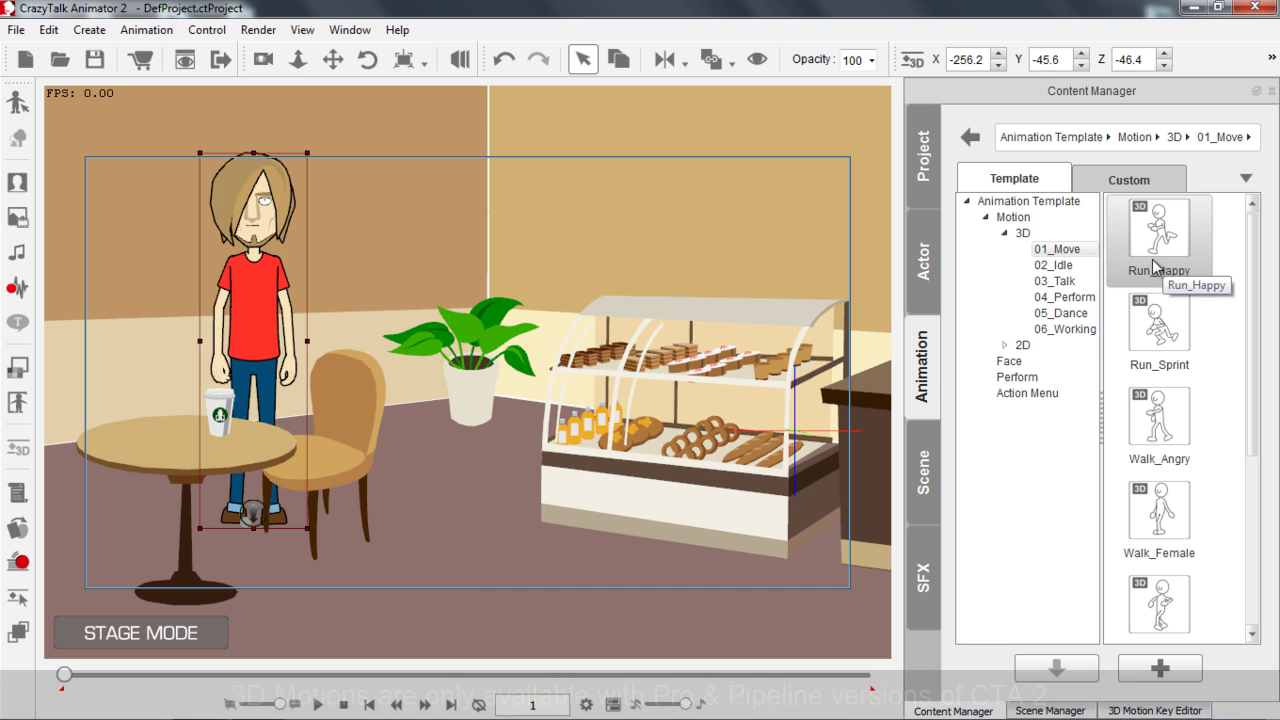
{"action": "left_click_drag", "start_coordinate": [1258, 288], "coordinate": [1251, 468]}
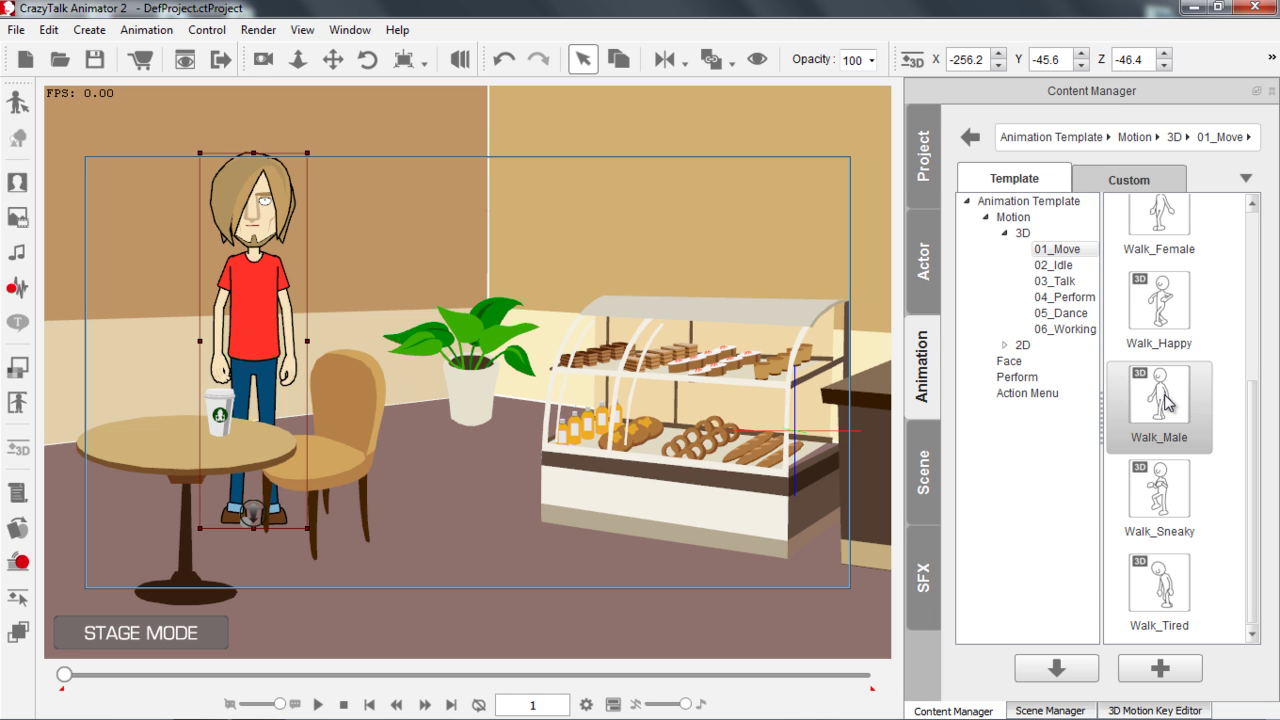
{"action": "double_click", "coordinate": [1162, 397]}
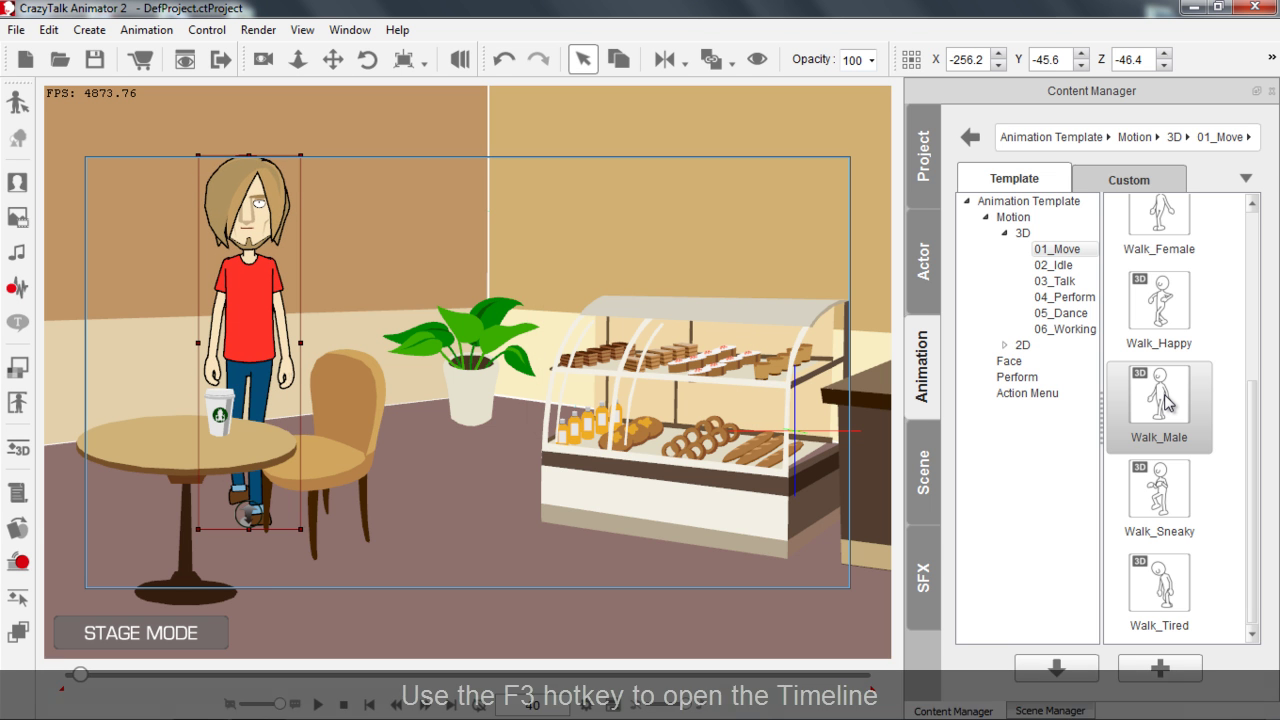
Open the Timeline, show Saul's 3D Motion tracks, play the walk and select its motion clip
{"action": "key", "text": "F3"}
{"action": "left_click_drag", "start_coordinate": [305, 22], "coordinate": [588, 24]}
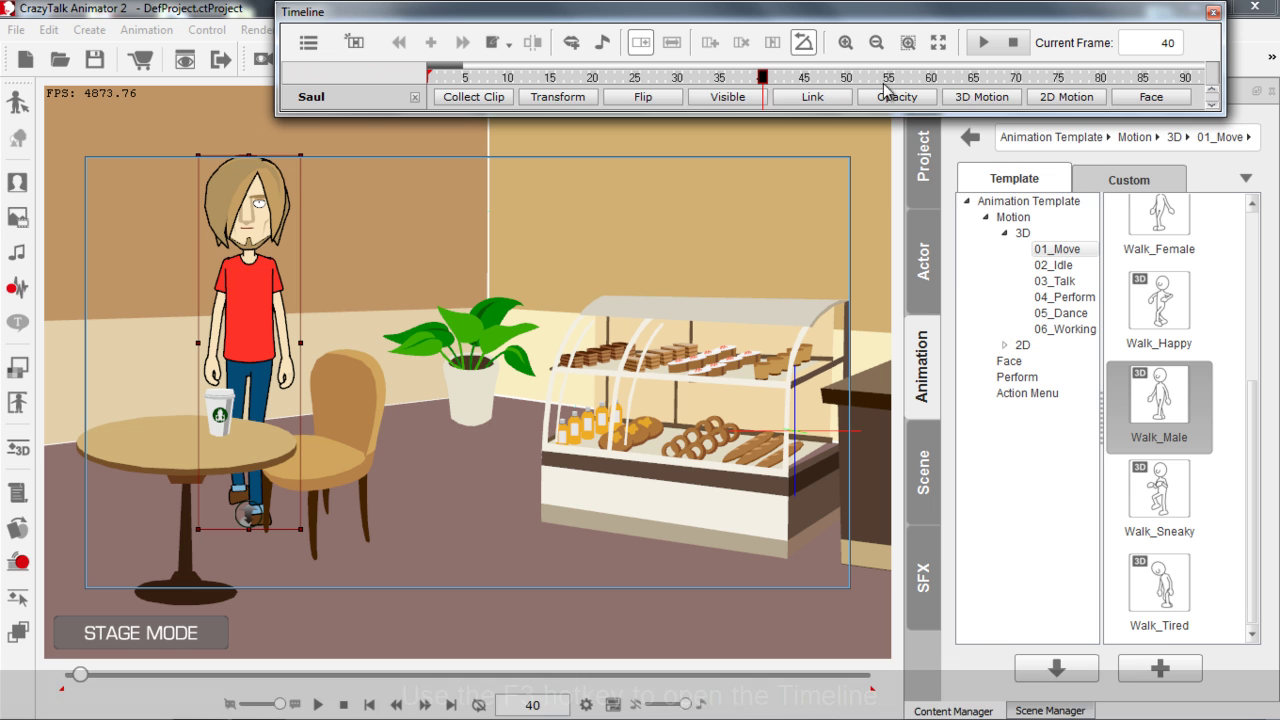
{"action": "left_click", "coordinate": [982, 97]}
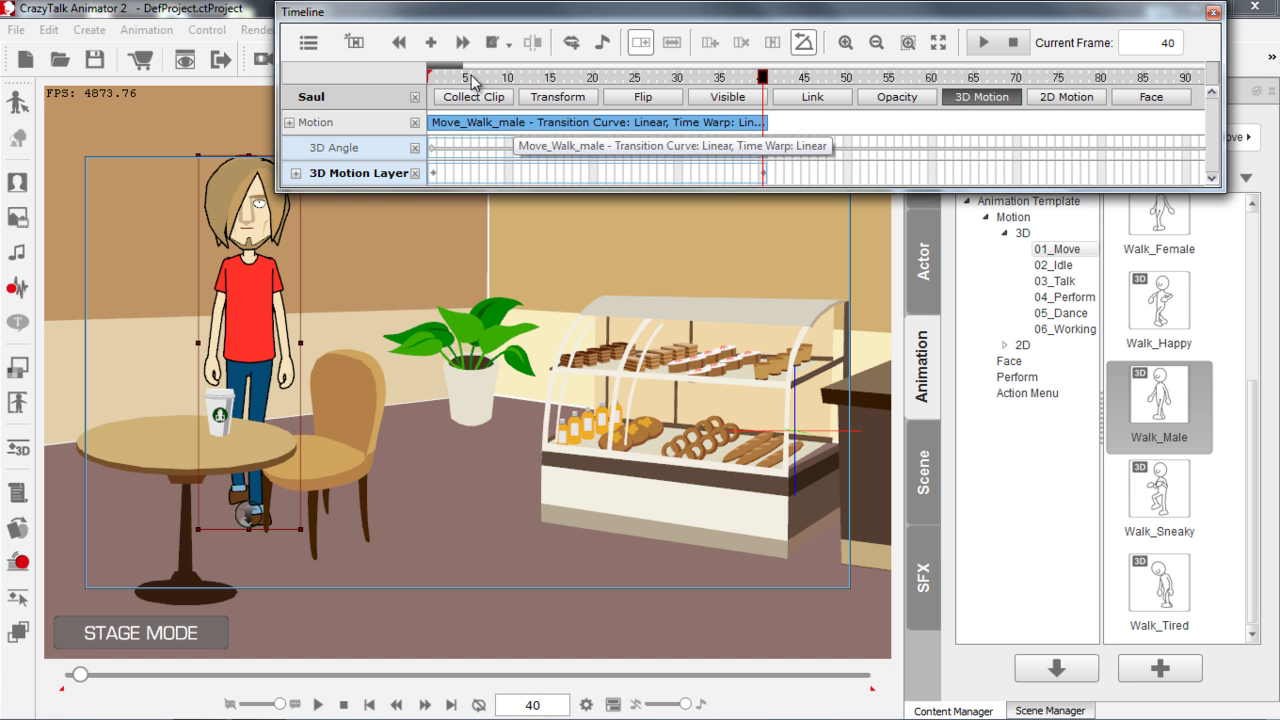
{"action": "scroll", "coordinate": [474, 84], "scroll_direction": "down", "scroll_amount": 4}
{"action": "key", "text": "space"}
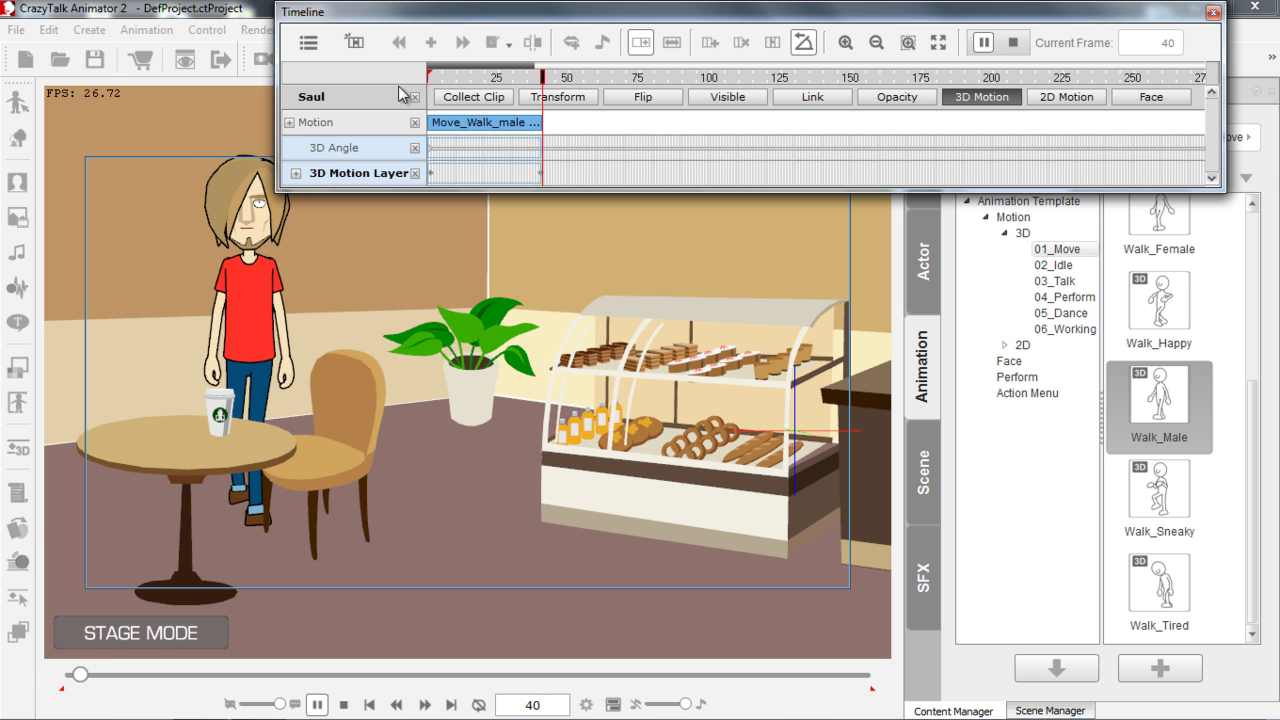
{"action": "left_click", "coordinate": [510, 122]}
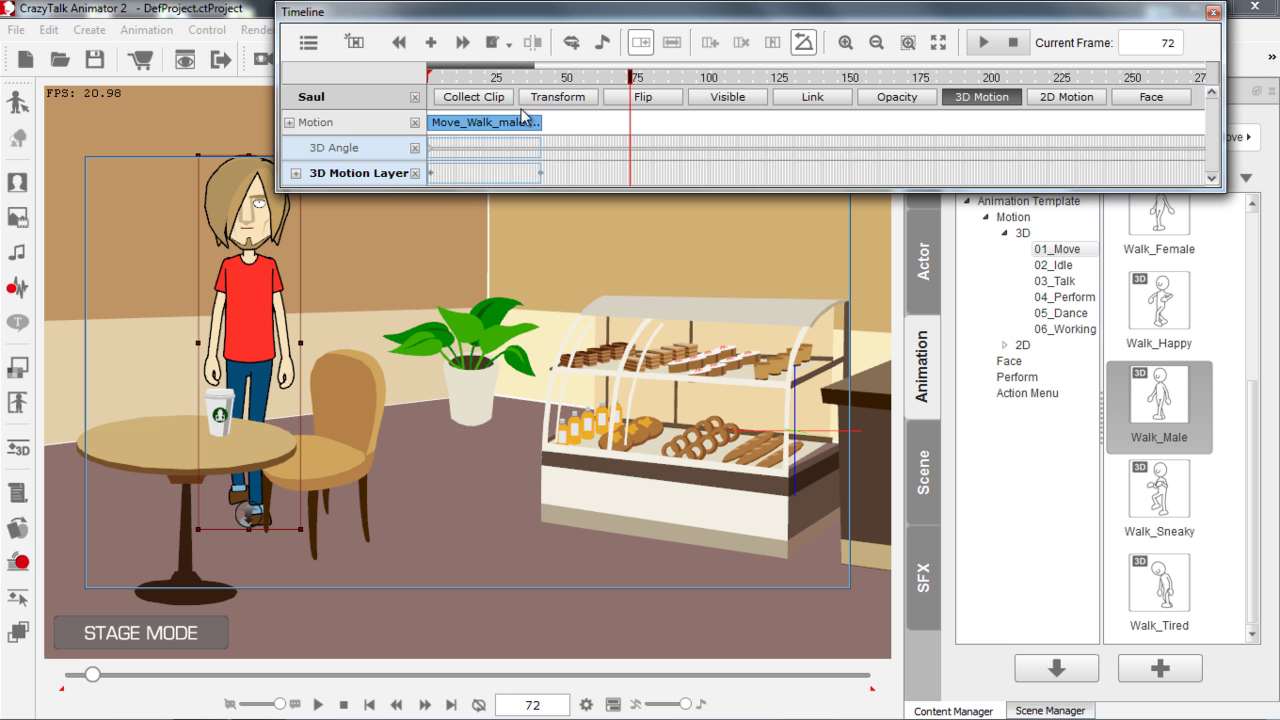
Loop Saul's Move_Walk_male clip by extending it to about frame 197, and play it from the start
{"action": "left_click", "coordinate": [640, 42]}
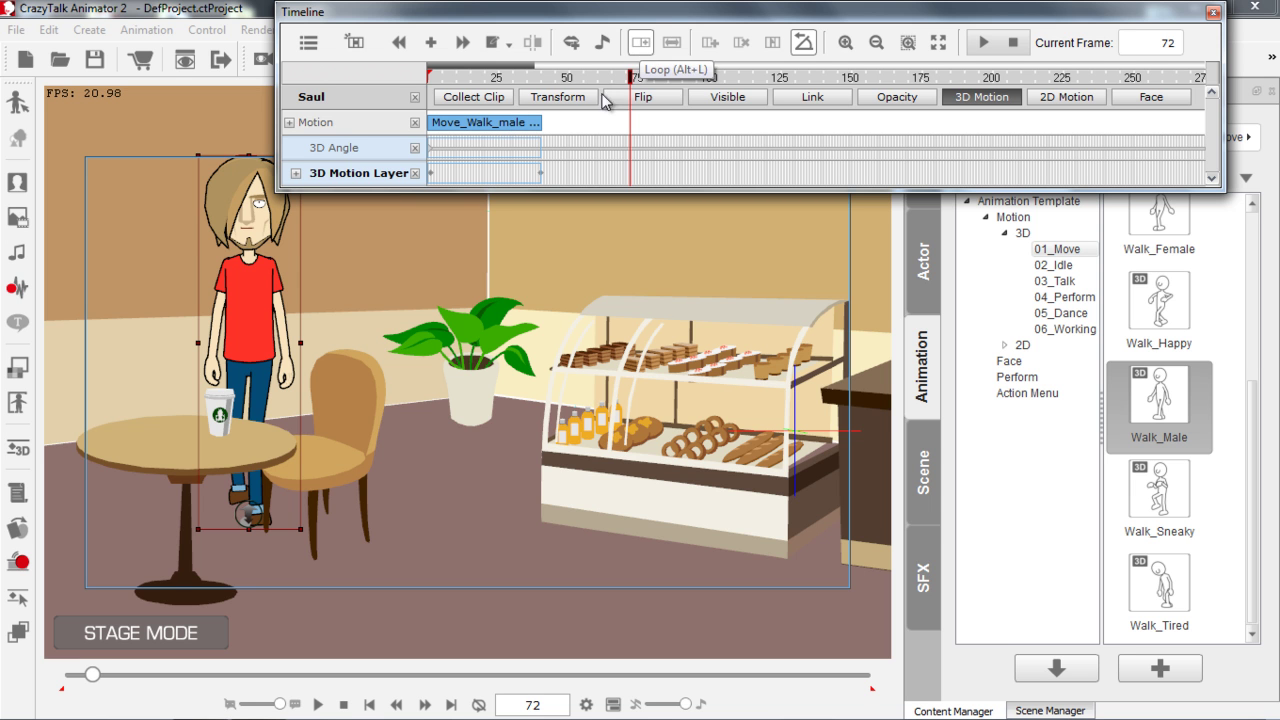
{"action": "left_click_drag", "start_coordinate": [541, 122], "coordinate": [697, 125]}
{"action": "left_click_drag", "start_coordinate": [784, 122], "coordinate": [982, 124]}
{"action": "left_click_drag", "start_coordinate": [630, 77], "coordinate": [397, 92]}
{"action": "key", "text": "space"}
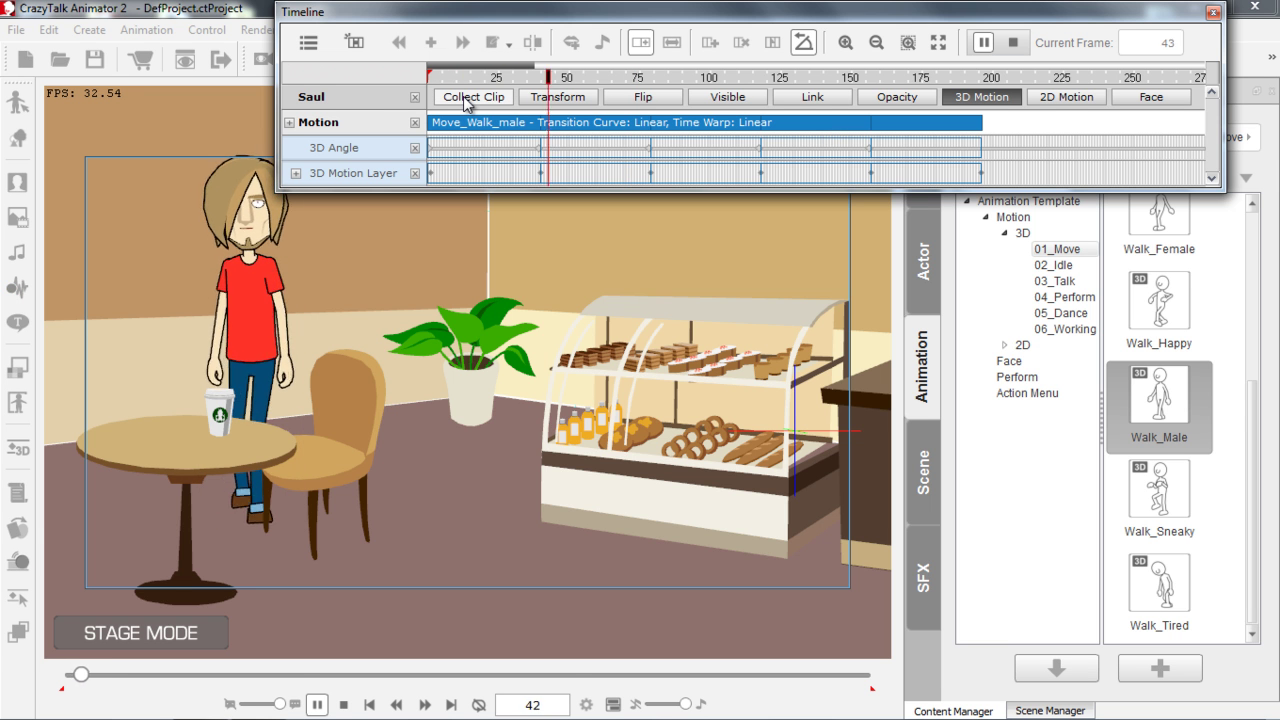
{"action": "key", "text": "space"}
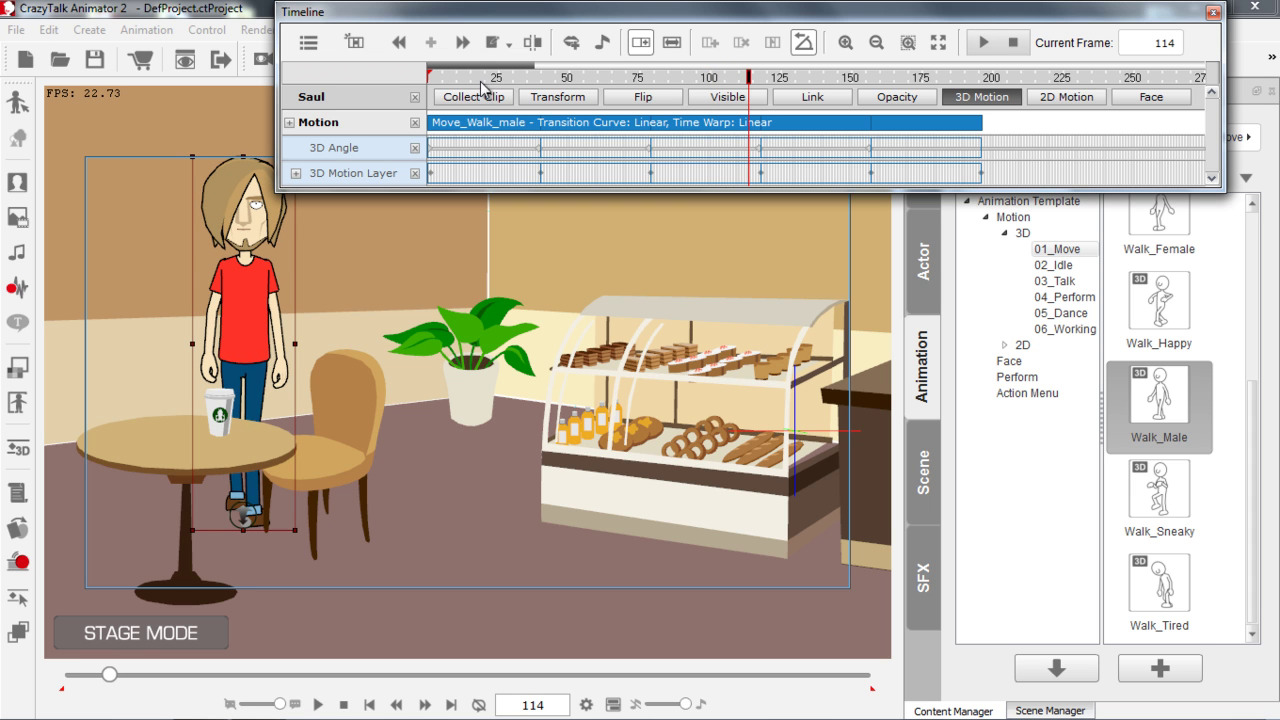
Try a 3D angle key of 45 degrees at frame 20 of the looped walk and play it from frame 1
{"action": "left_click", "coordinate": [484, 78]}
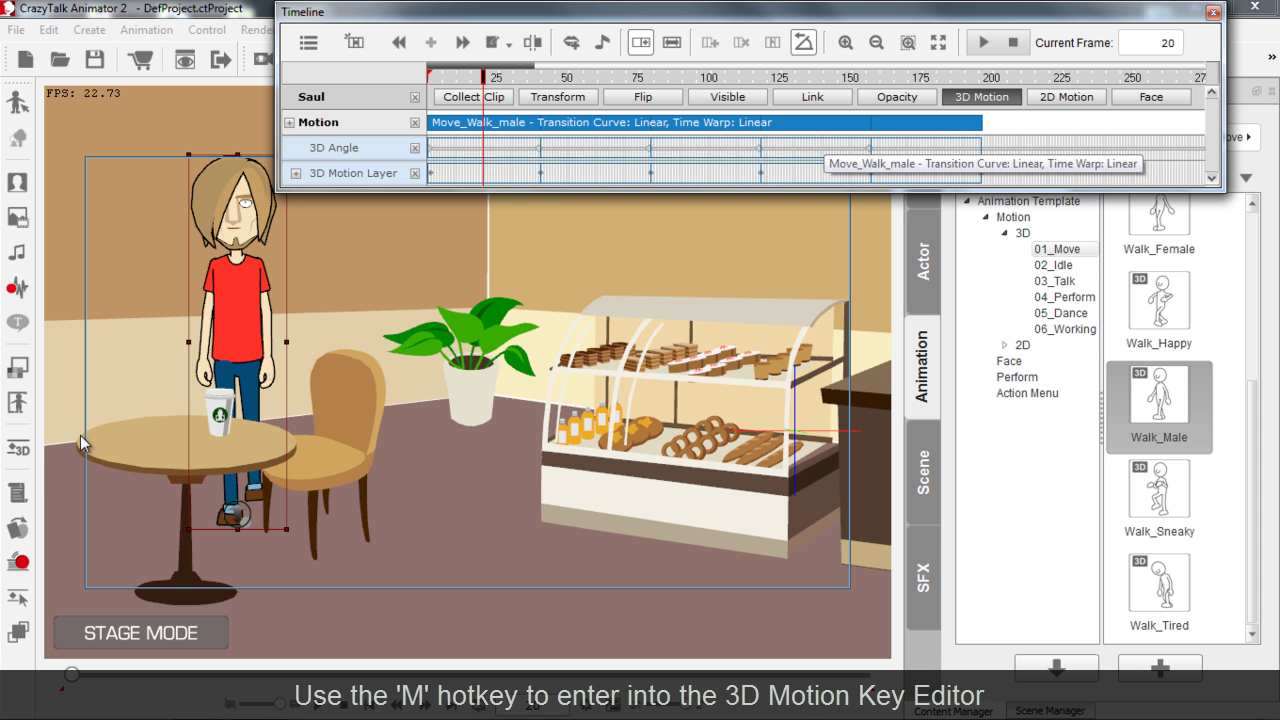
{"action": "key", "text": "m"}
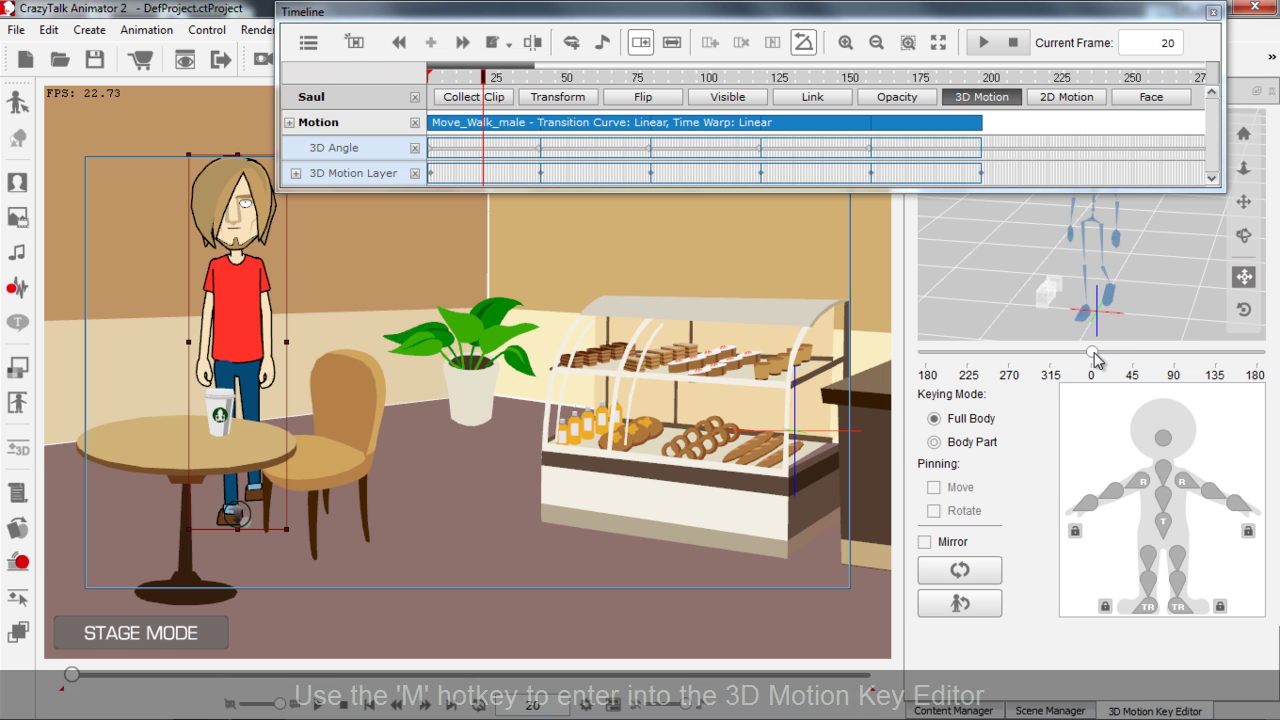
{"action": "left_click_drag", "start_coordinate": [1095, 360], "coordinate": [1125, 356]}
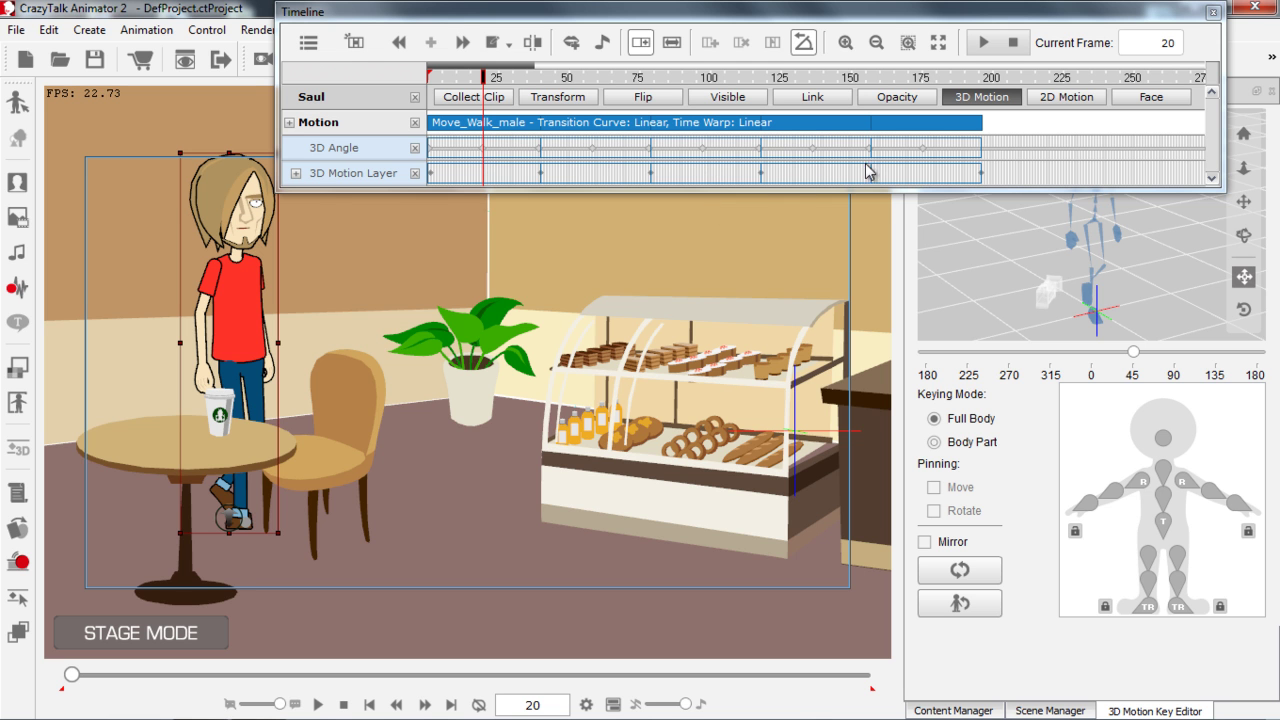
{"action": "left_click_drag", "start_coordinate": [485, 72], "coordinate": [410, 88]}
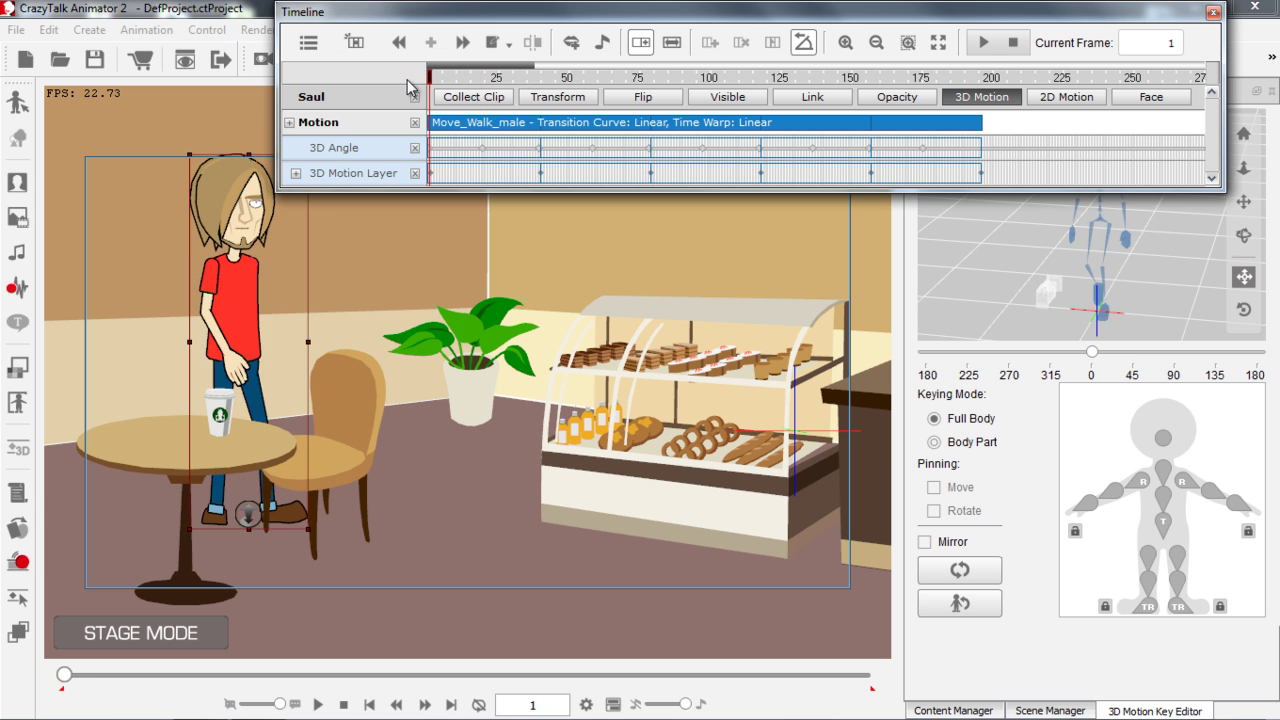
{"action": "key", "text": "space"}
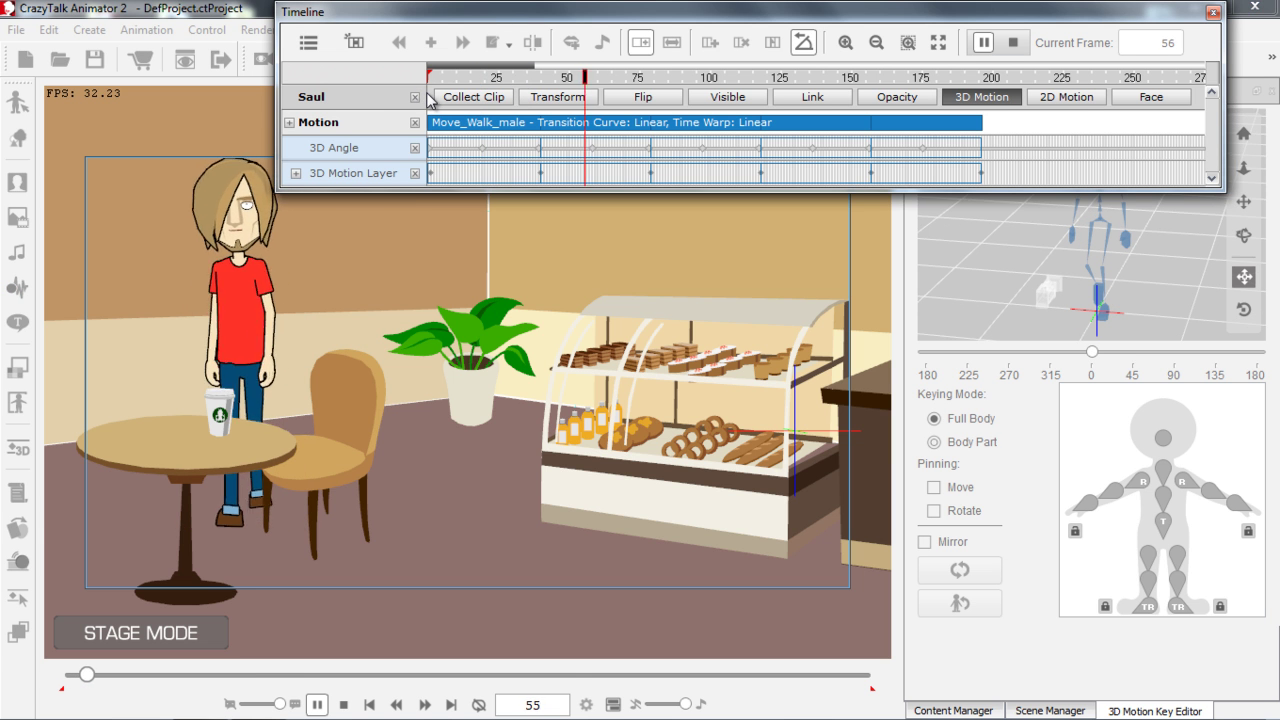
{"action": "key", "text": "space"}
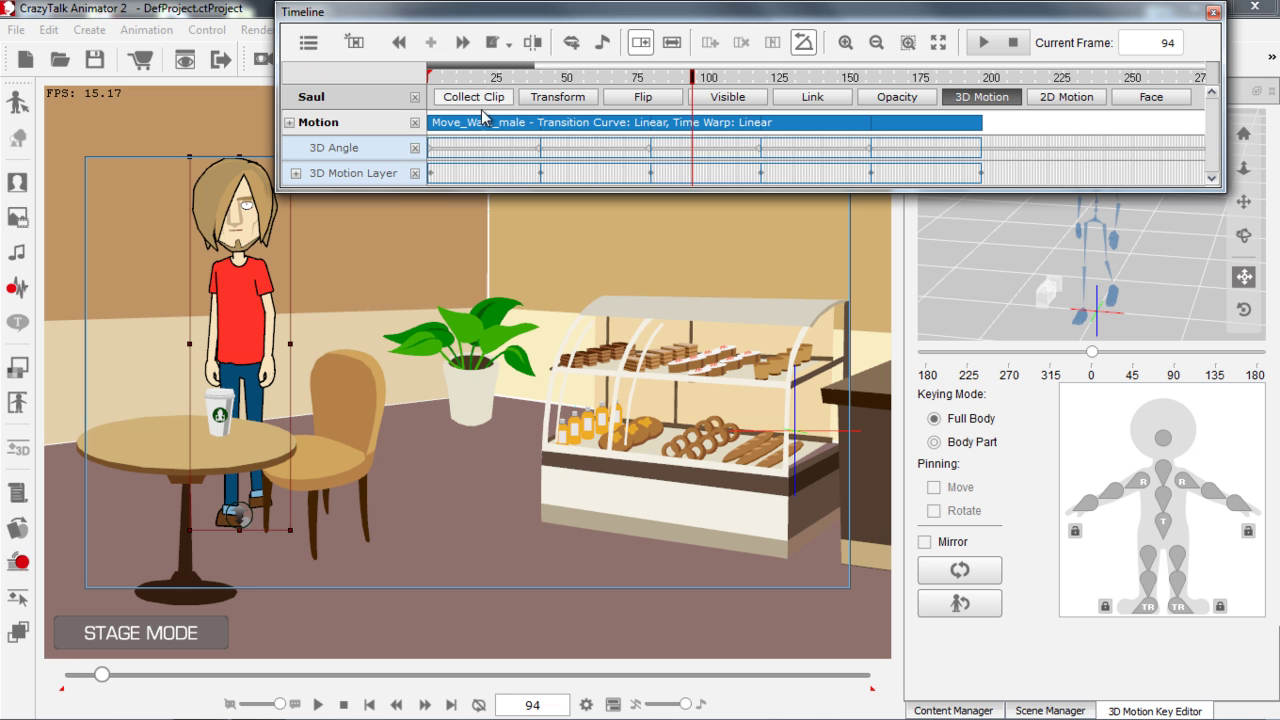
Flatten the looped walk motion clip and play back the flattened motion
{"action": "right_click", "coordinate": [472, 128]}
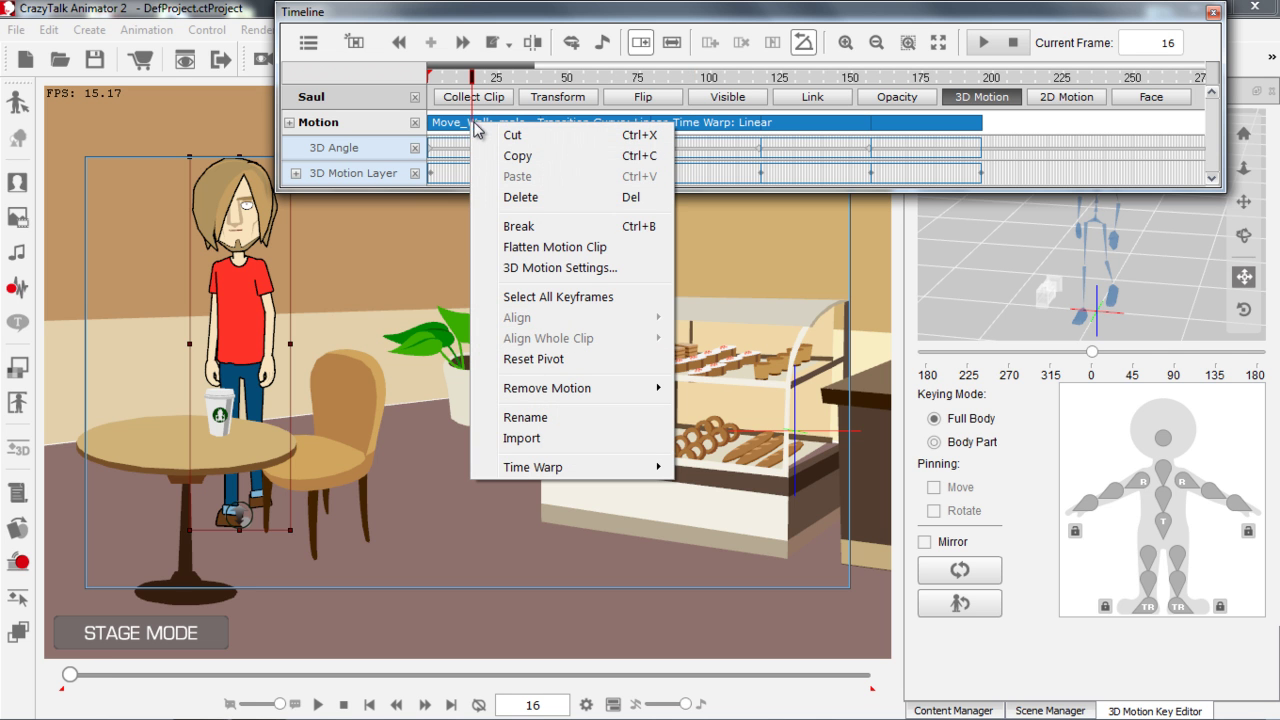
{"action": "left_click", "coordinate": [543, 247]}
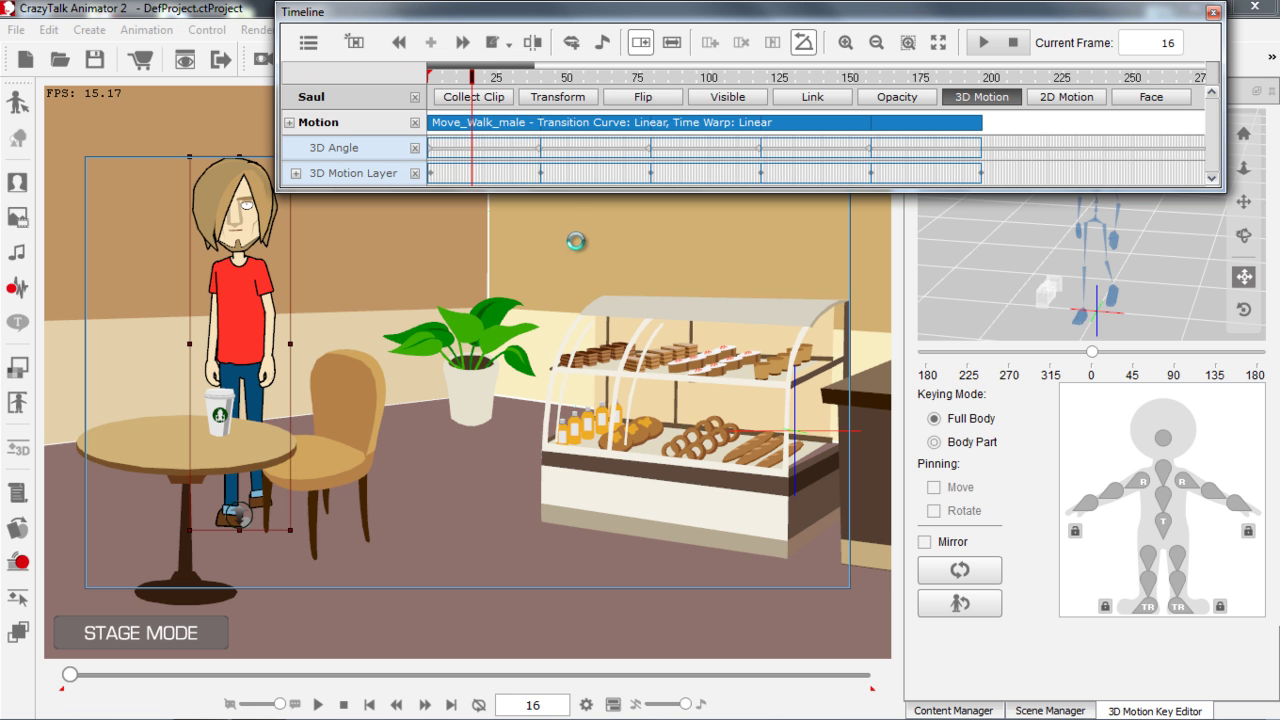
{"action": "key", "text": "space"}
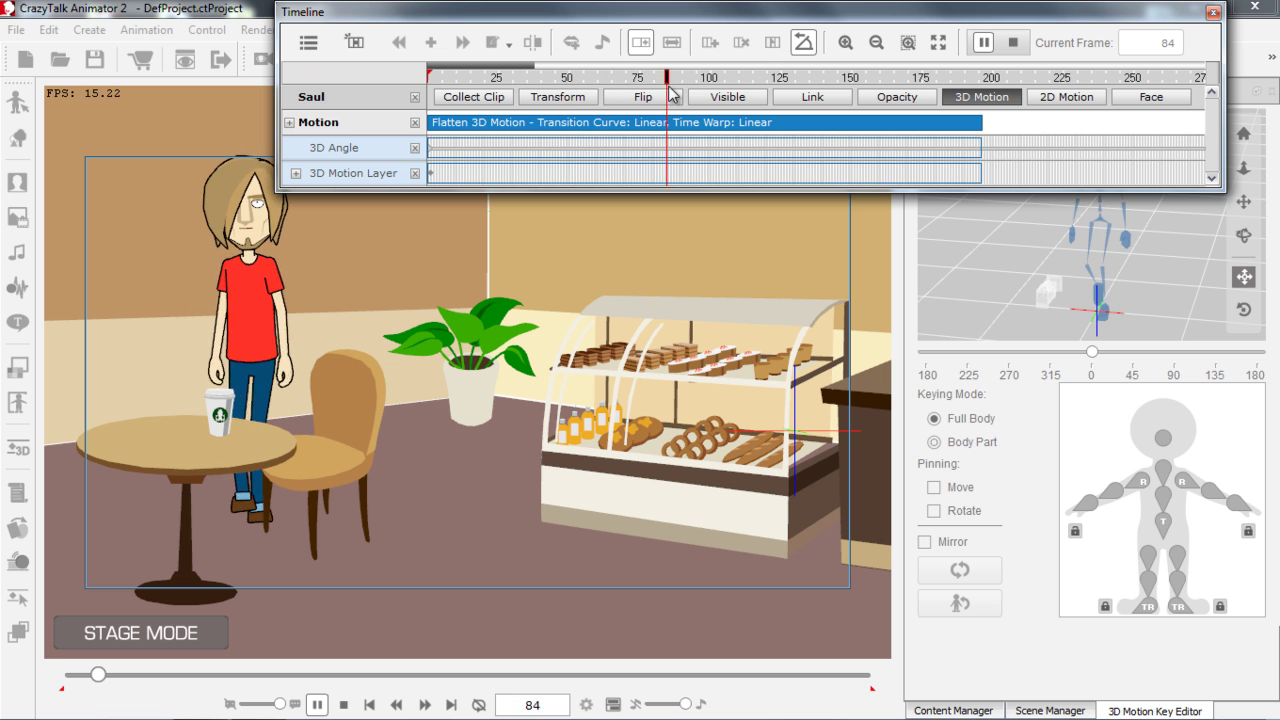
{"action": "key", "text": "space"}
Turn Saul to a 90-degree side angle at frame 1 and preview the walk
{"action": "left_click", "coordinate": [490, 80]}
{"action": "left_click_drag", "start_coordinate": [487, 84], "coordinate": [430, 80]}
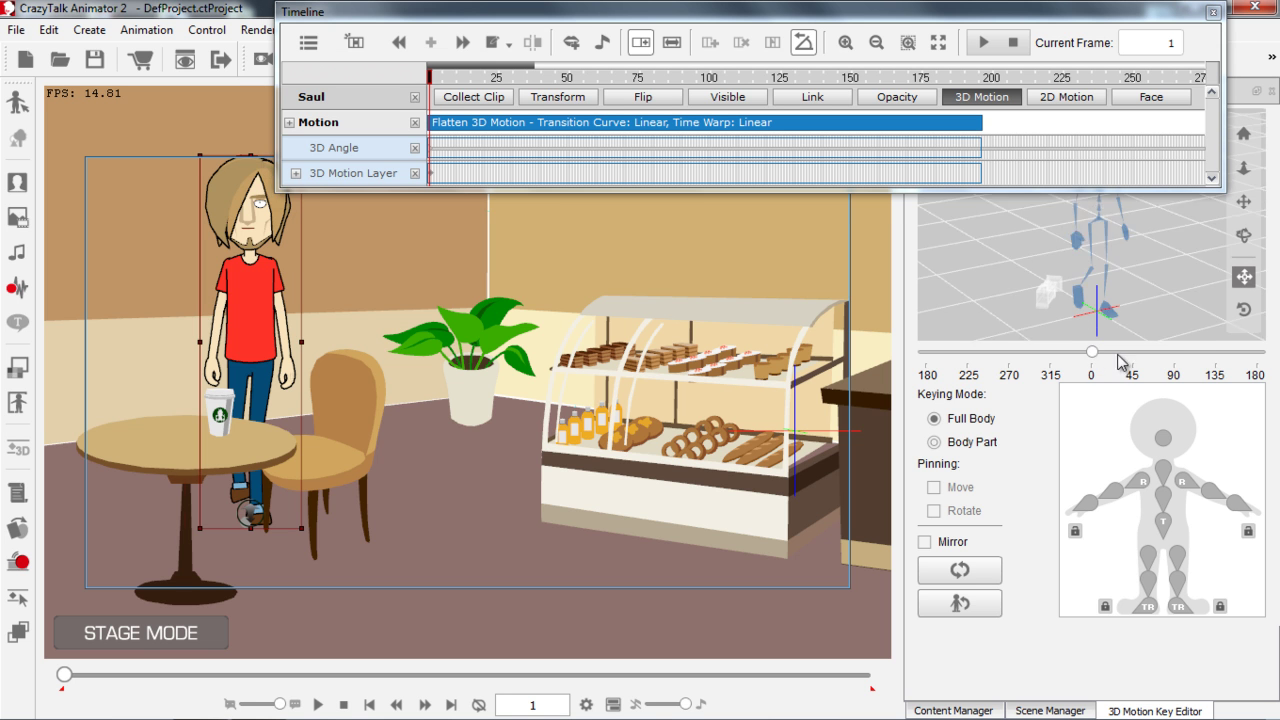
{"action": "left_click_drag", "start_coordinate": [1092, 354], "coordinate": [1182, 351]}
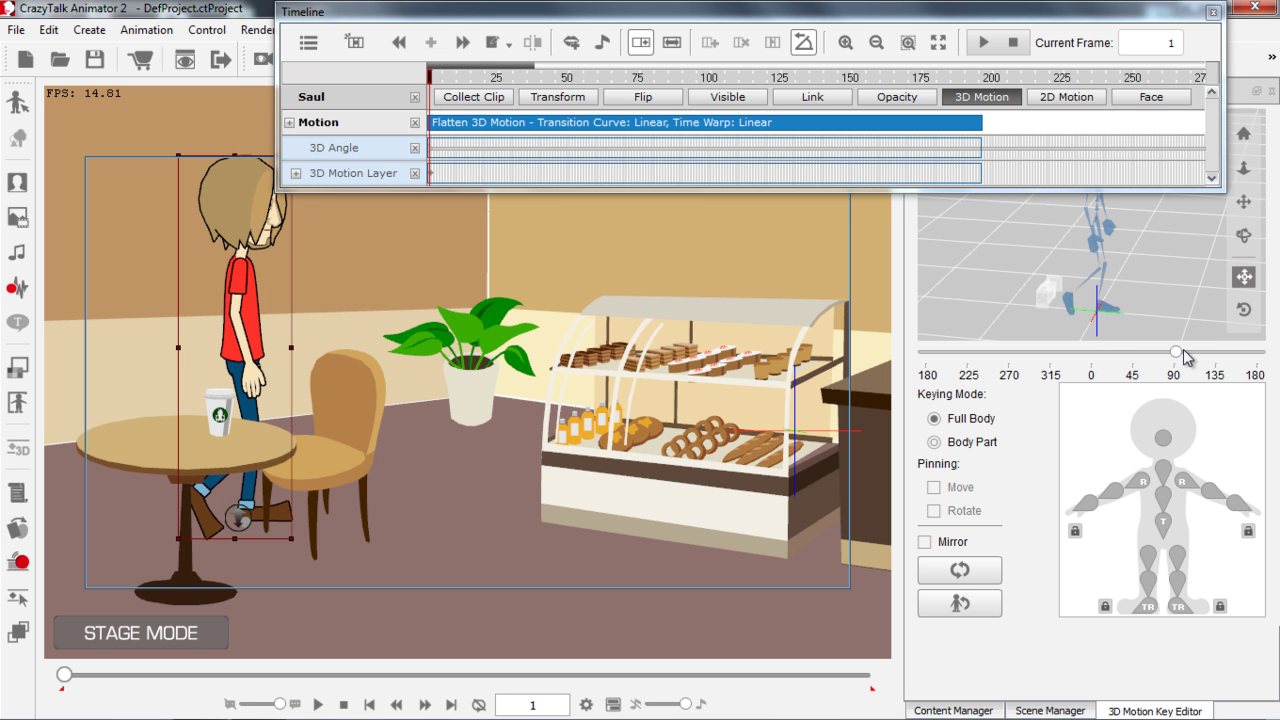
{"action": "left_click", "coordinate": [432, 80]}
{"action": "key", "text": "space"}
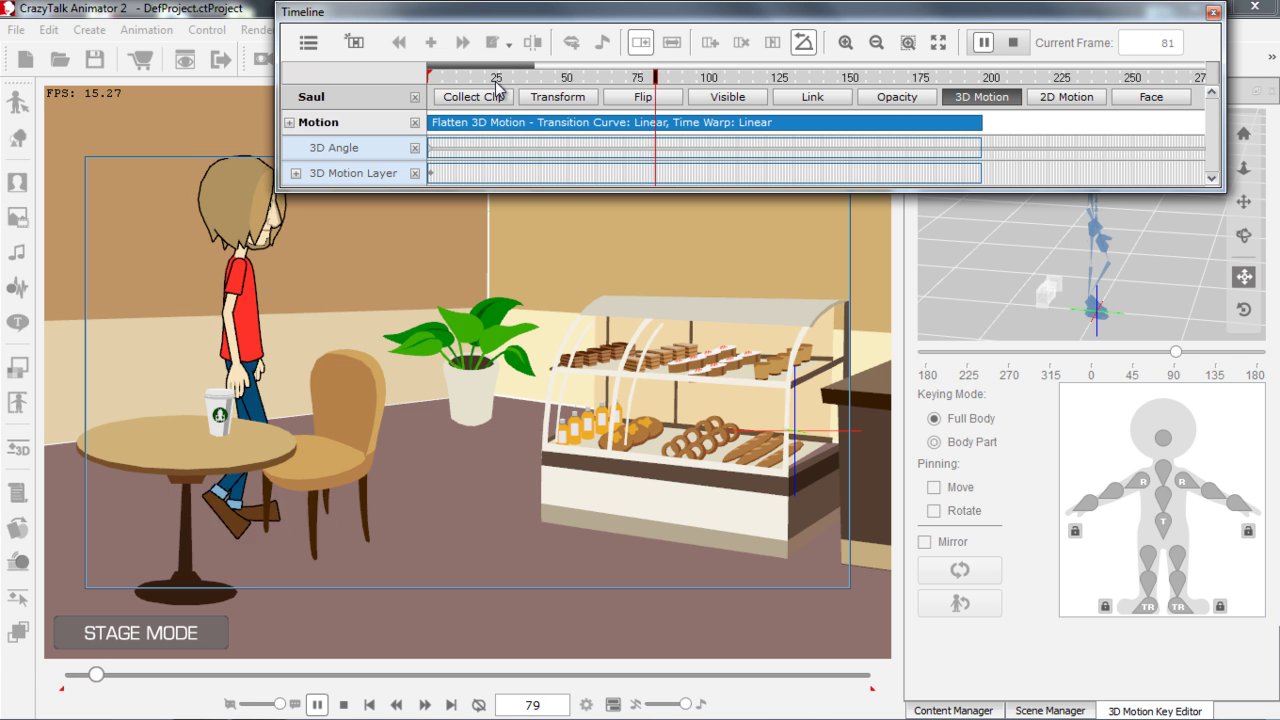
At frame 45, show the Transform track, move Saul past the chair in front of the plant, and set his angle to 45 degrees
{"action": "left_click_drag", "start_coordinate": [496, 80], "coordinate": [362, 289]}
{"action": "left_click_drag", "start_coordinate": [585, 468], "coordinate": [589, 432]}
{"action": "left_click_drag", "start_coordinate": [480, 76], "coordinate": [414, 88]}
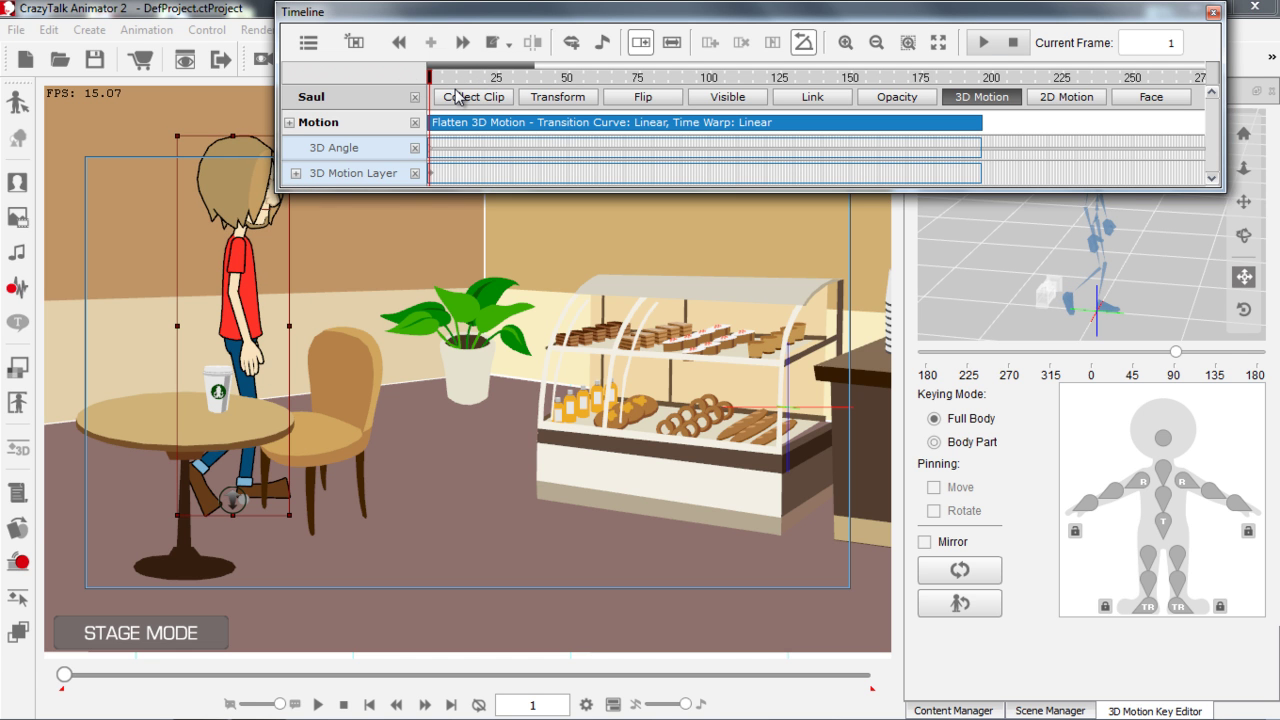
{"action": "key", "text": "space"}
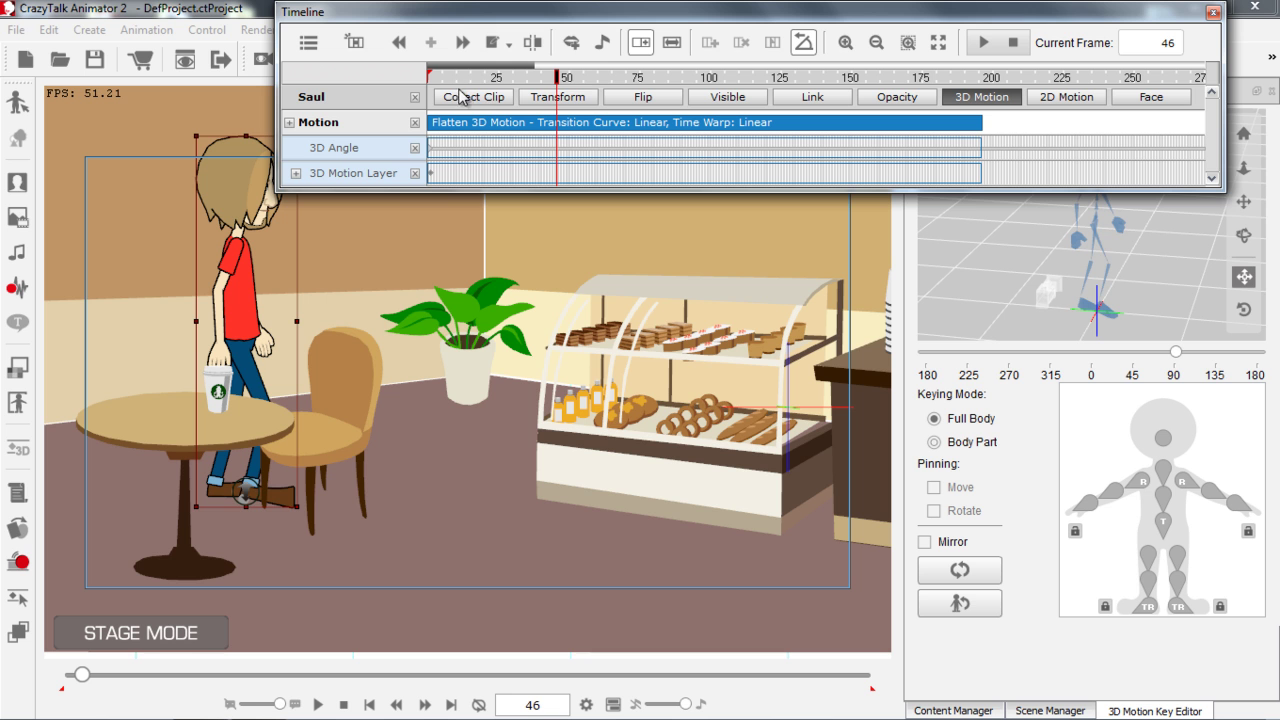
{"action": "left_click_drag", "start_coordinate": [558, 80], "coordinate": [554, 80]}
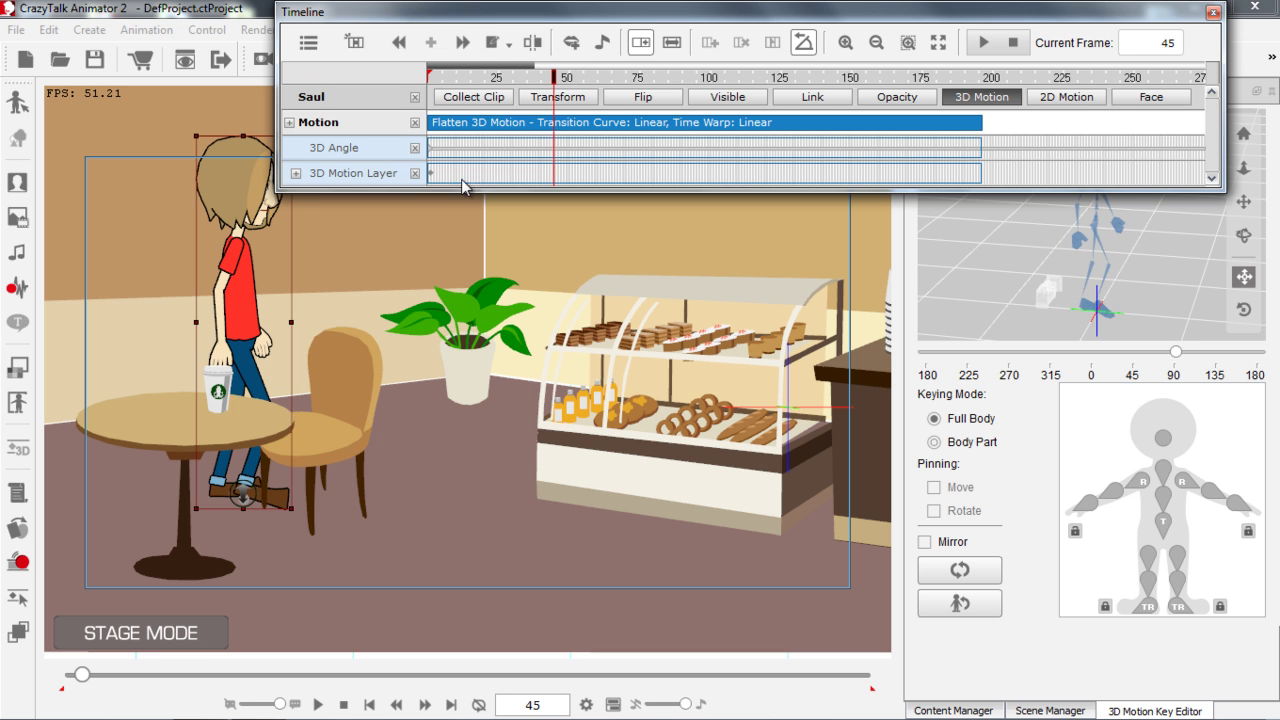
{"action": "left_click", "coordinate": [565, 98]}
{"action": "left_click_drag", "start_coordinate": [253, 298], "coordinate": [421, 304]}
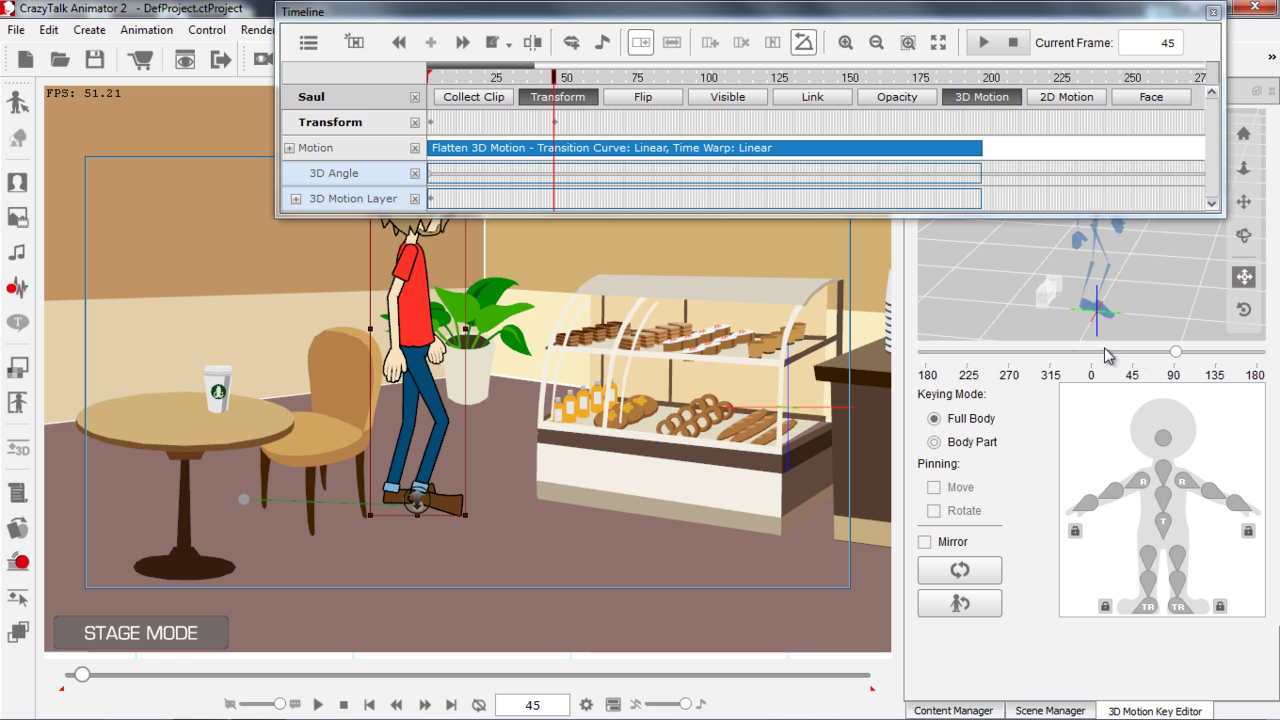
{"action": "left_click_drag", "start_coordinate": [1177, 356], "coordinate": [1141, 354]}
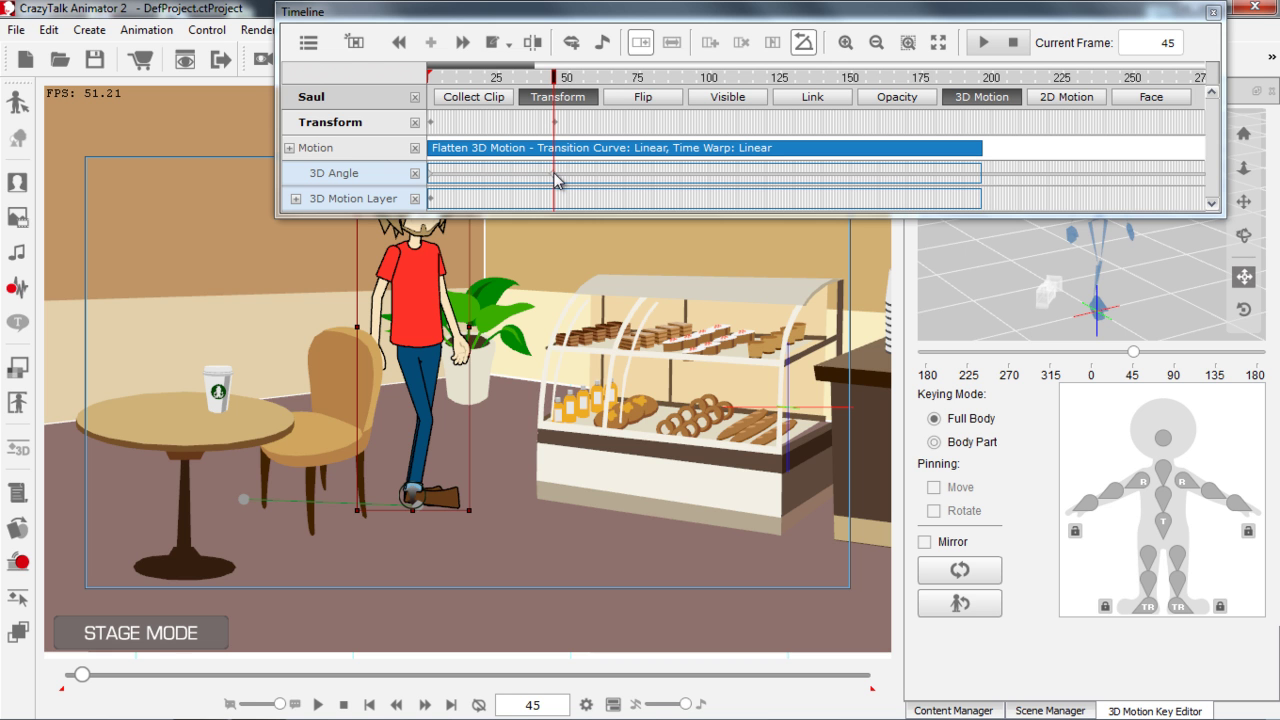
At frame 98, move Saul forward to the near end of the display case and set his angle to 0 degrees
{"action": "left_click", "coordinate": [558, 78]}
{"action": "key", "text": "space"}
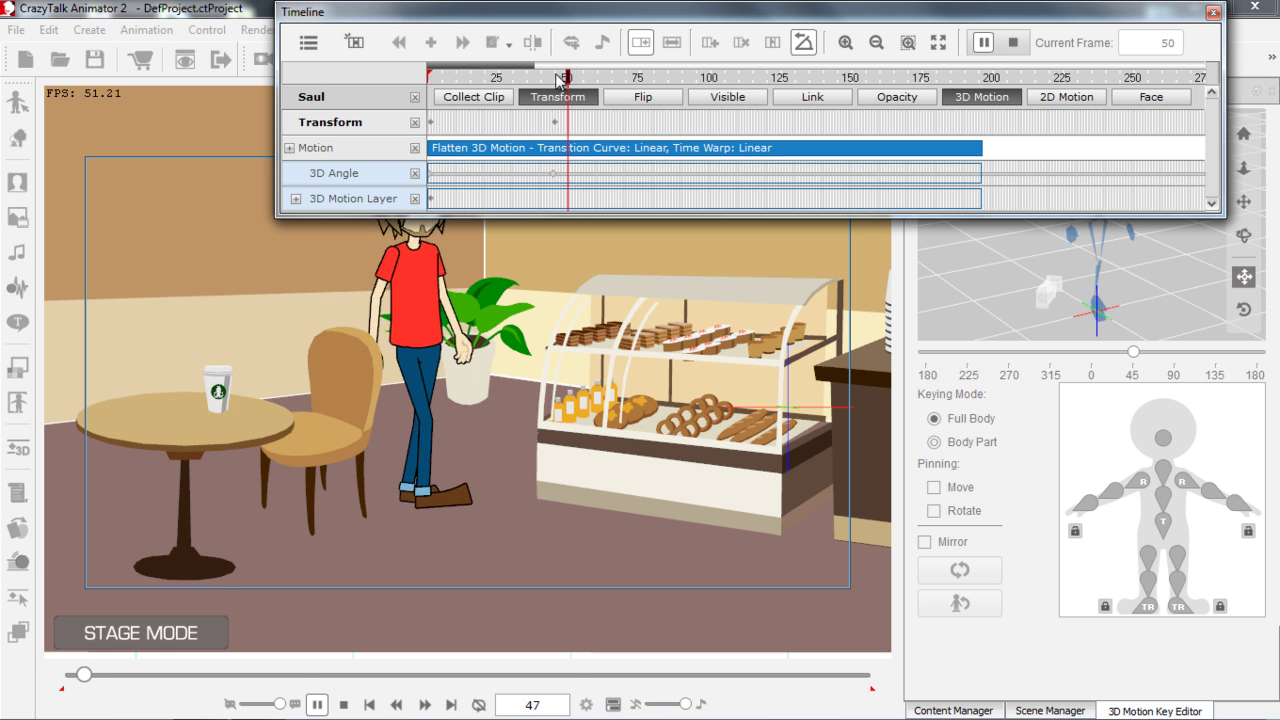
{"action": "key", "text": "space"}
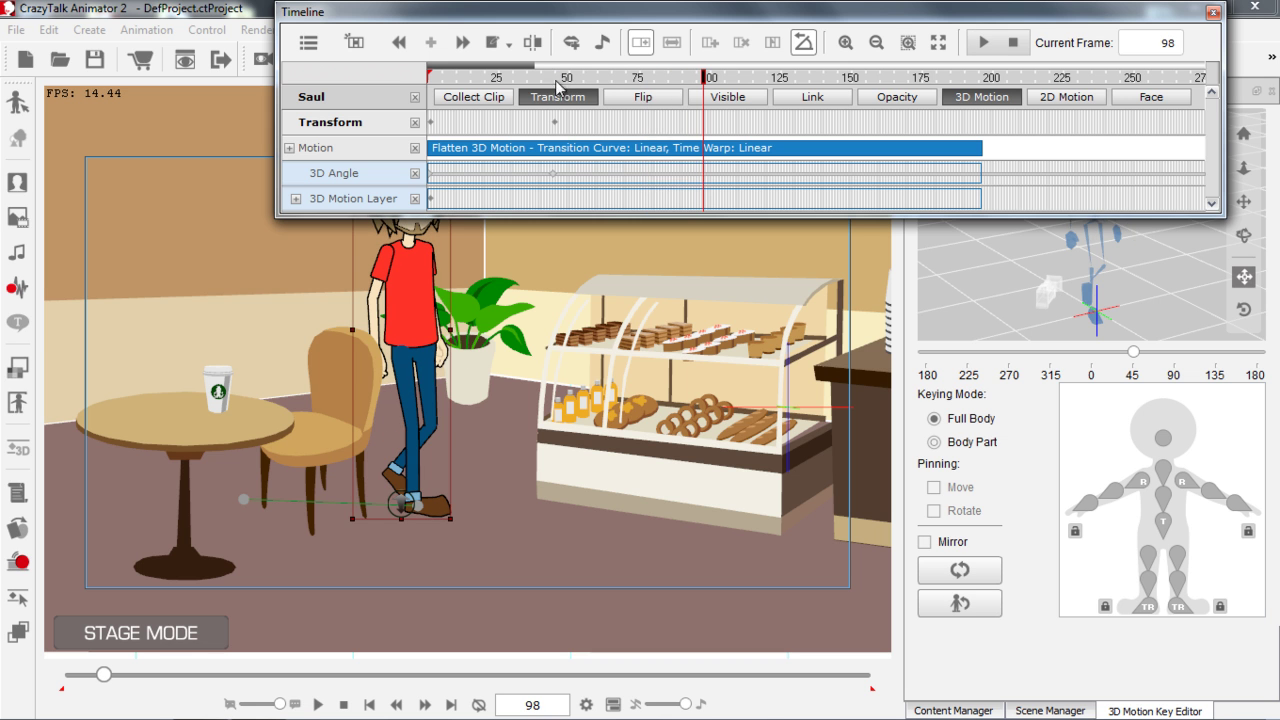
{"action": "left_click_drag", "start_coordinate": [440, 386], "coordinate": [521, 413]}
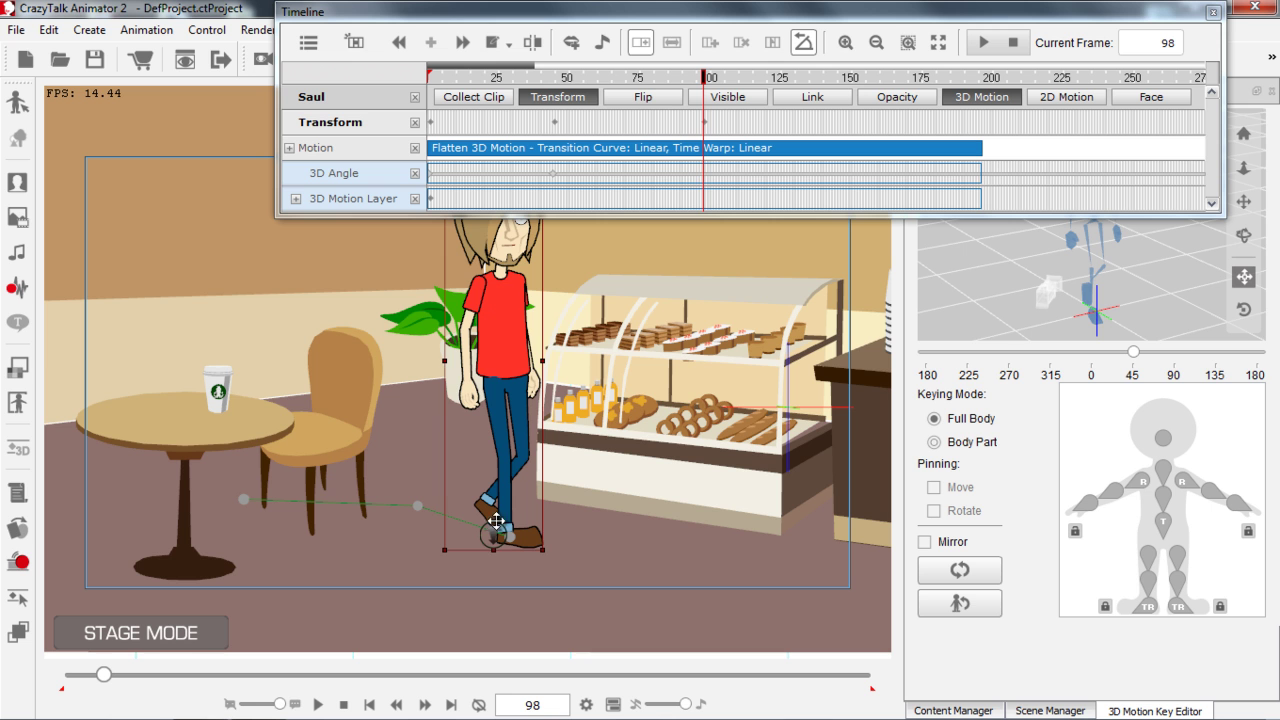
{"action": "left_click_drag", "start_coordinate": [495, 545], "coordinate": [493, 545]}
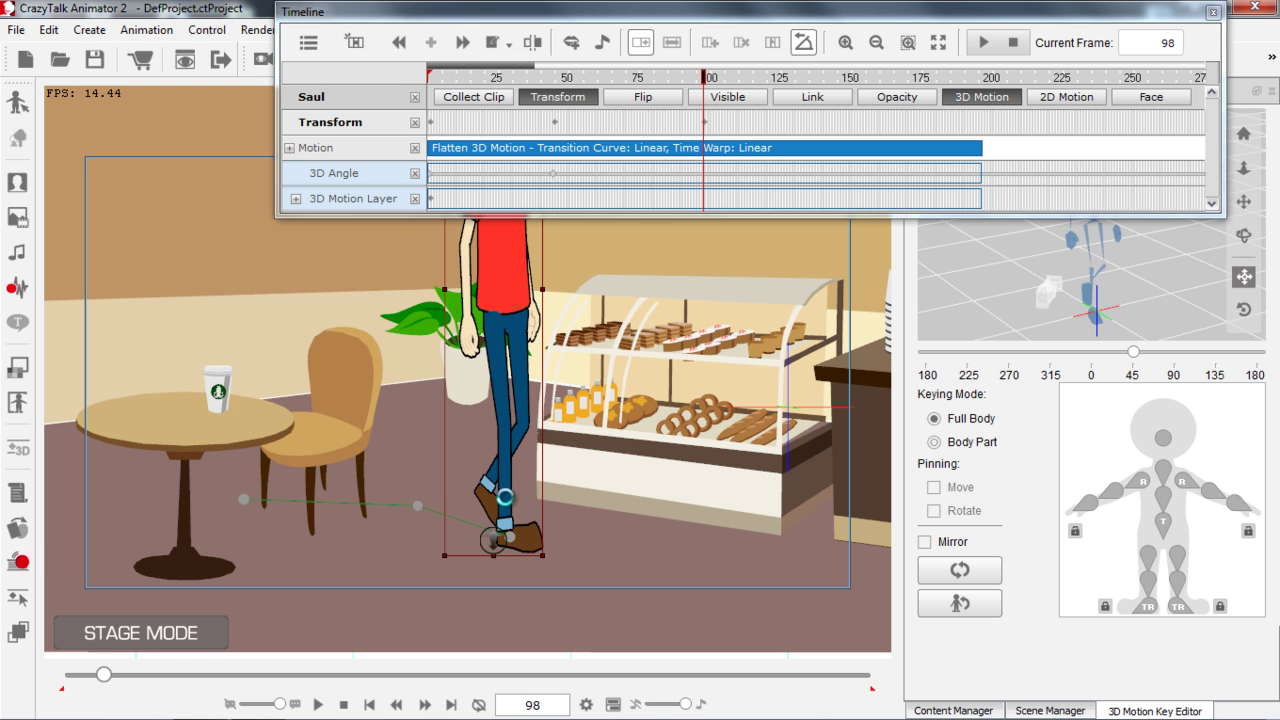
{"action": "key", "text": "ctrl+z"}
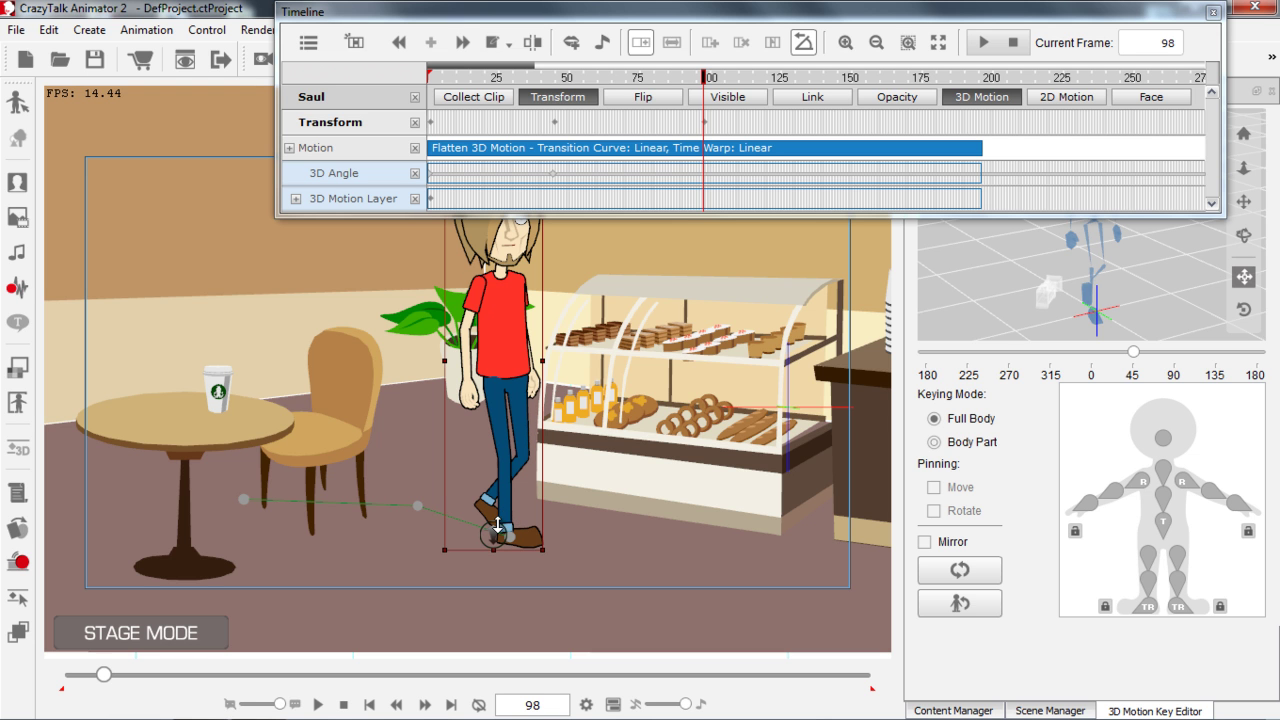
{"action": "left_click_drag", "start_coordinate": [495, 530], "coordinate": [495, 553]}
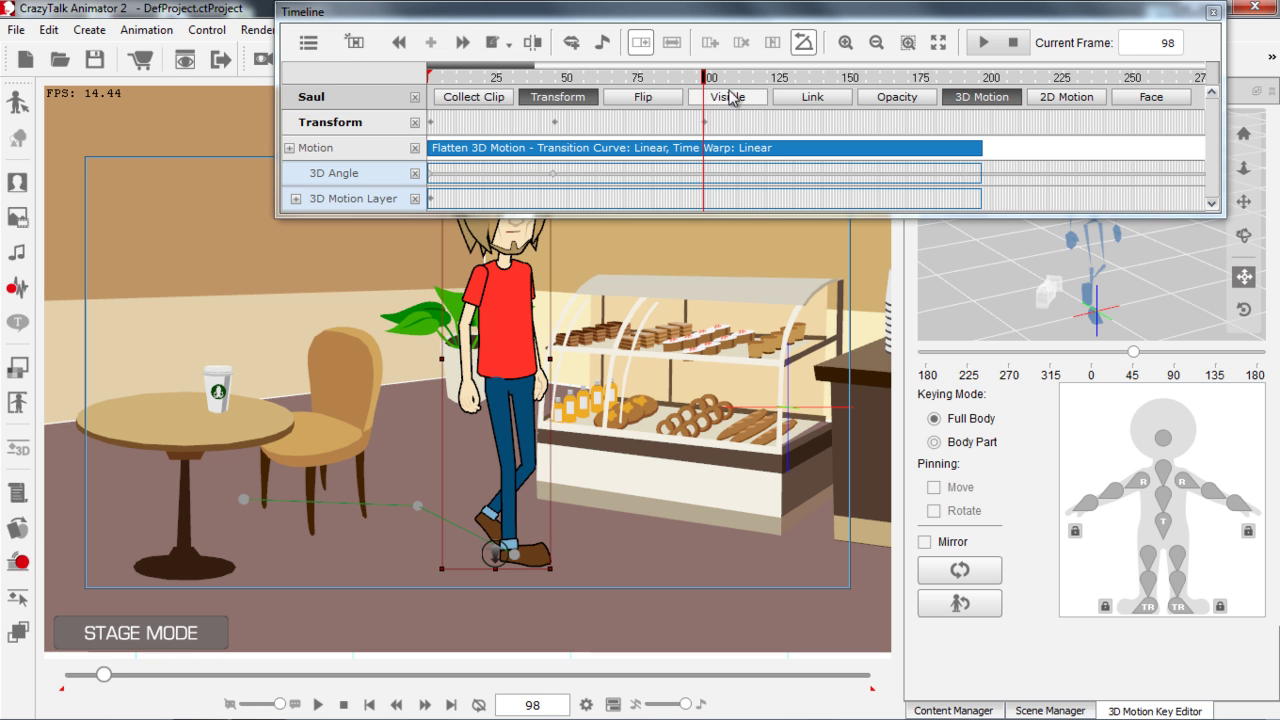
{"action": "left_click", "coordinate": [1115, 354]}
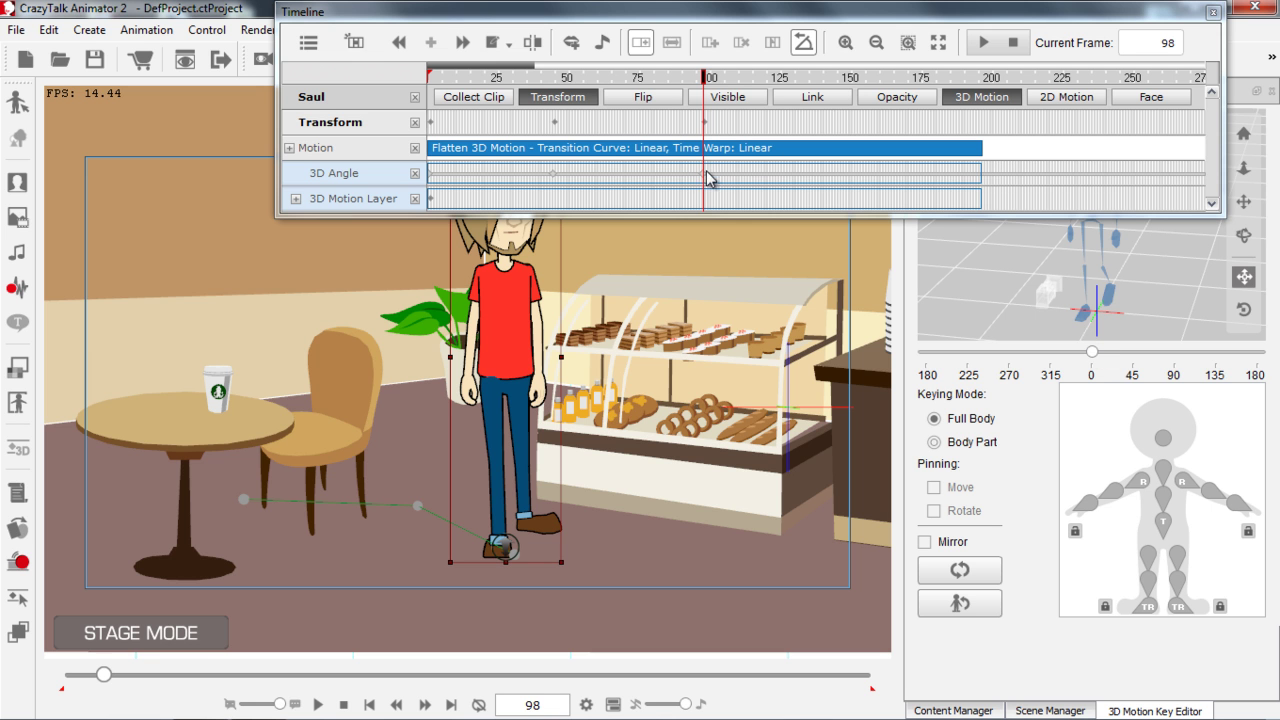
At frame 161, bring Saul straight forward toward the front edge of the floor so he appears larger
{"action": "left_click", "coordinate": [702, 80]}
{"action": "left_click_drag", "start_coordinate": [703, 80], "coordinate": [708, 82]}
{"action": "key", "text": "space"}
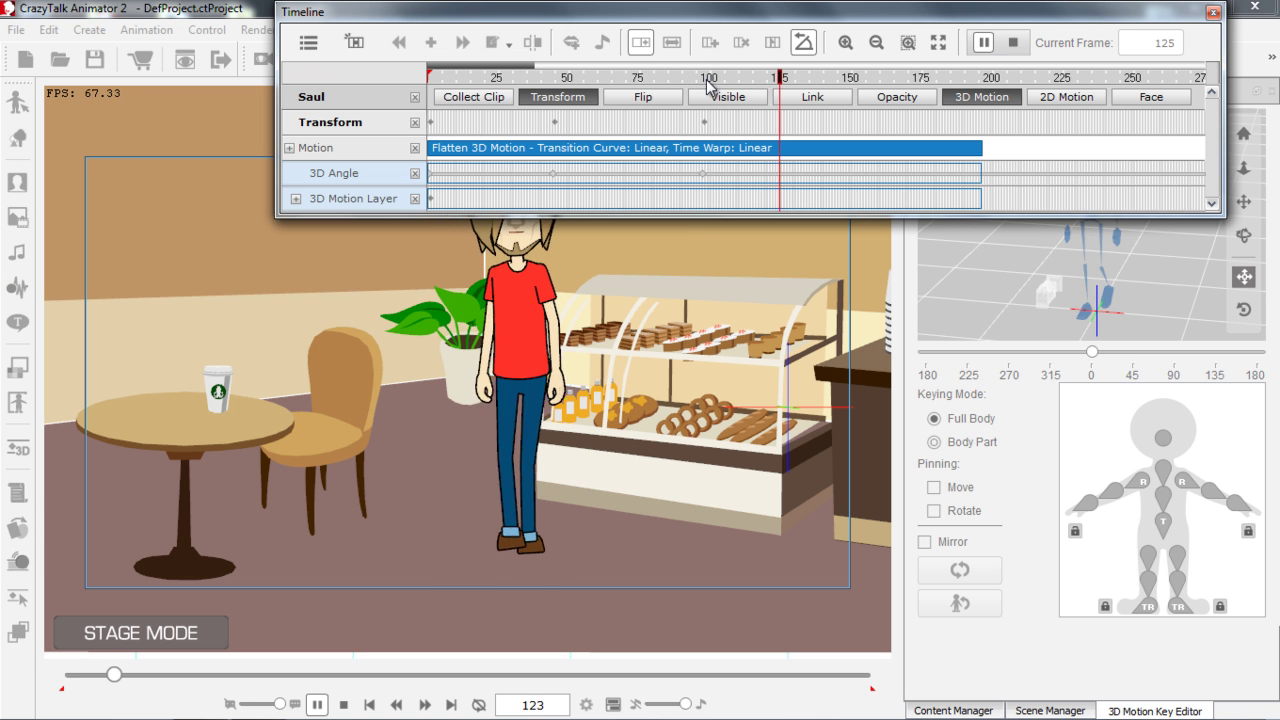
{"action": "key", "text": "space"}
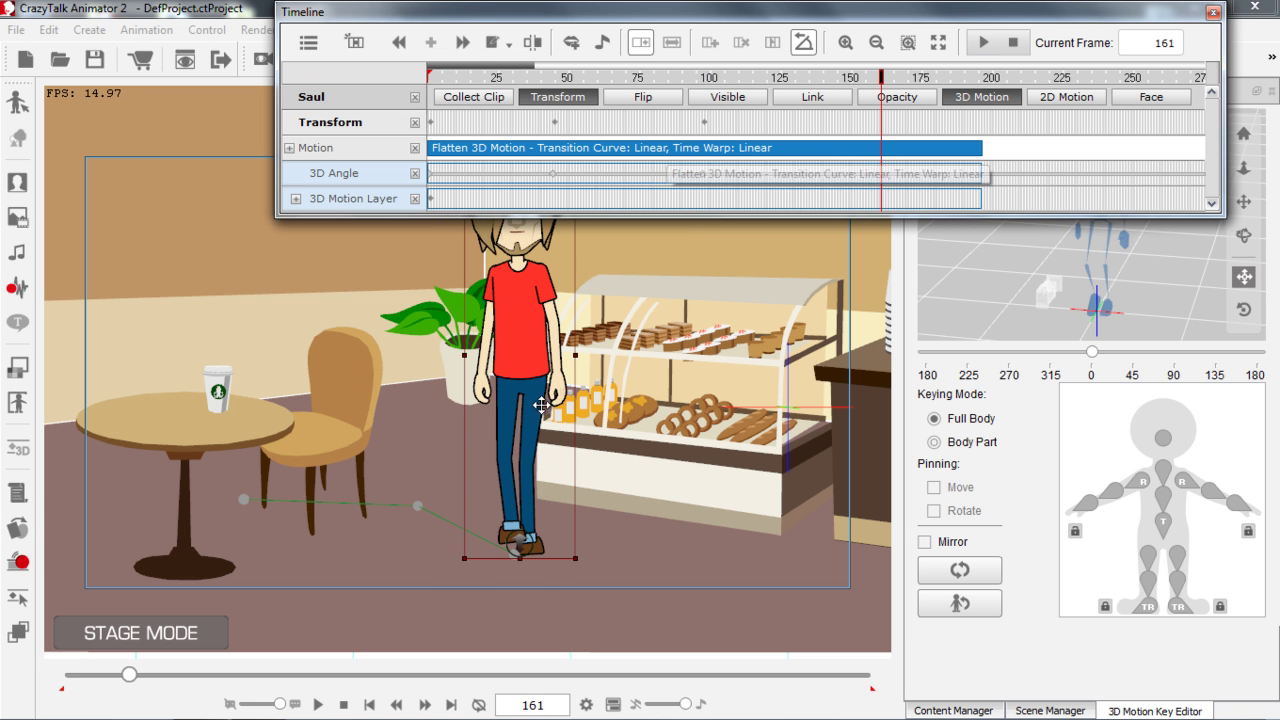
{"action": "left_click_drag", "start_coordinate": [526, 541], "coordinate": [523, 607]}
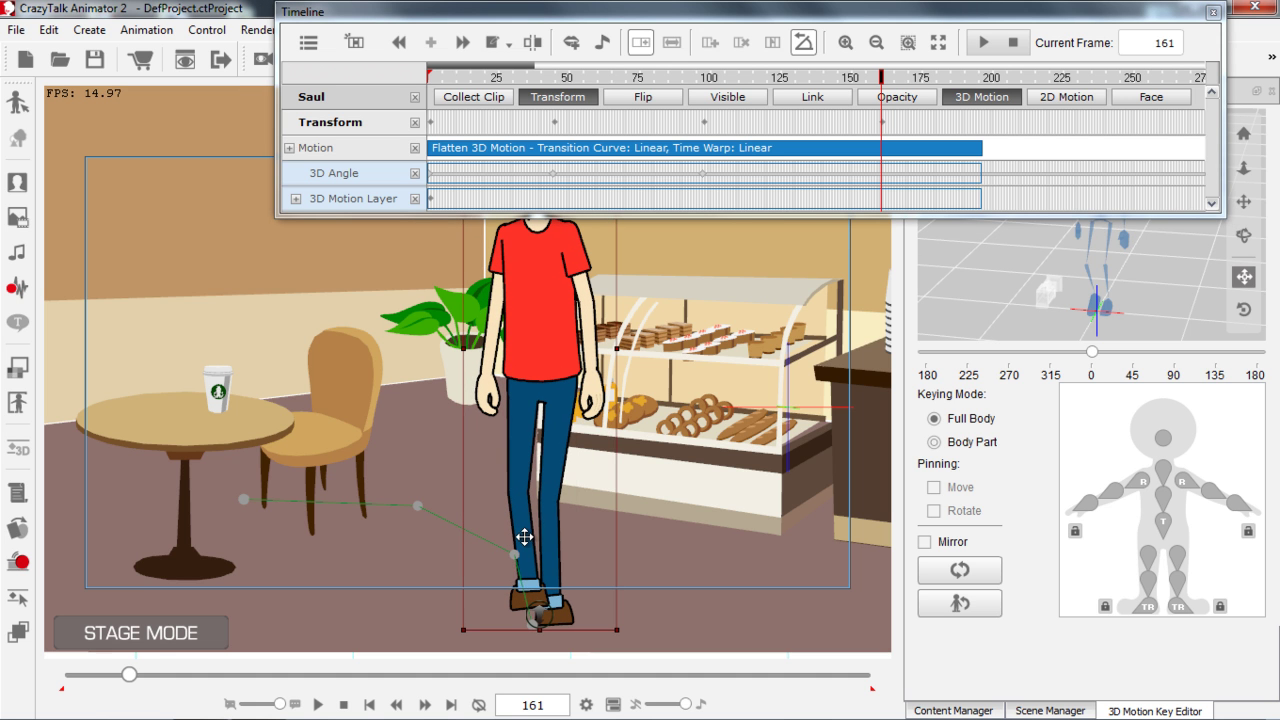
{"action": "mouse_move", "coordinate": [515, 538]}
{"action": "left_mouse_down"}
{"action": "mouse_move", "coordinate": [503, 530]}
{"action": "mouse_move", "coordinate": [510, 538]}
{"action": "left_mouse_up"}
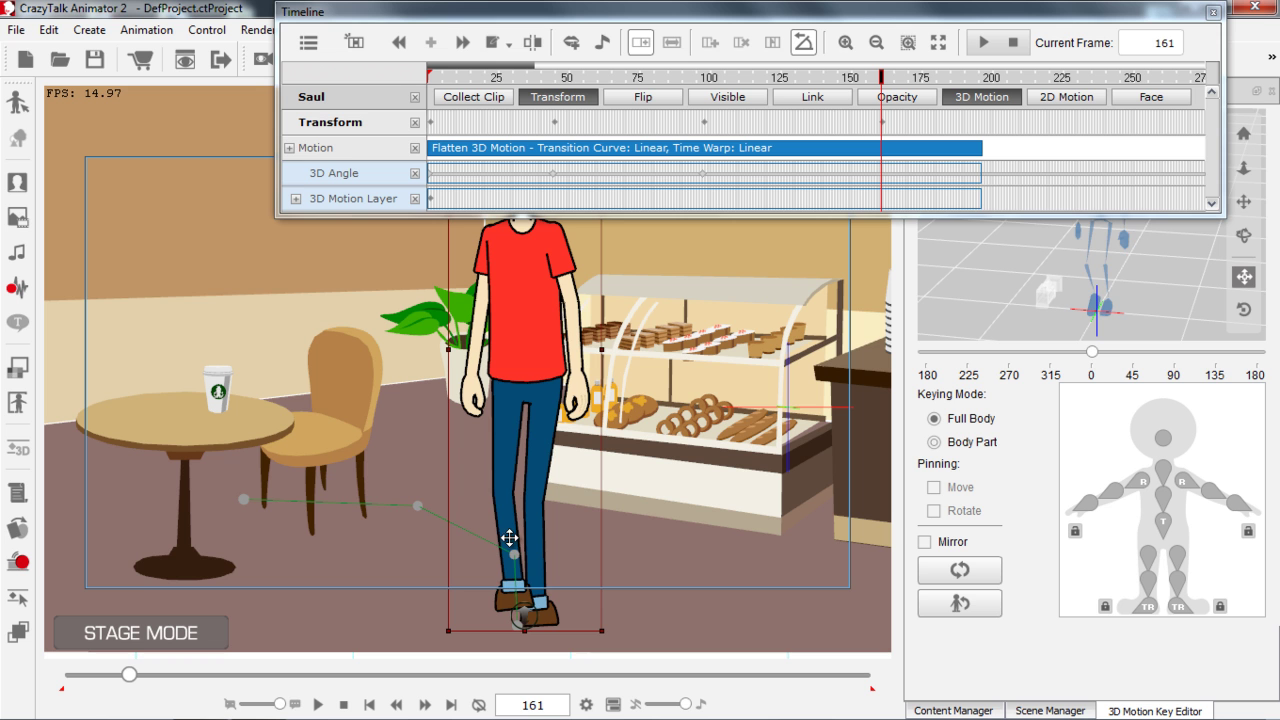
Close the Timeline and play the finished multi-angle walk from frame 1, stopping around frame 178
{"action": "left_click_drag", "start_coordinate": [510, 86], "coordinate": [429, 86]}
{"action": "left_click", "coordinate": [1213, 12]}
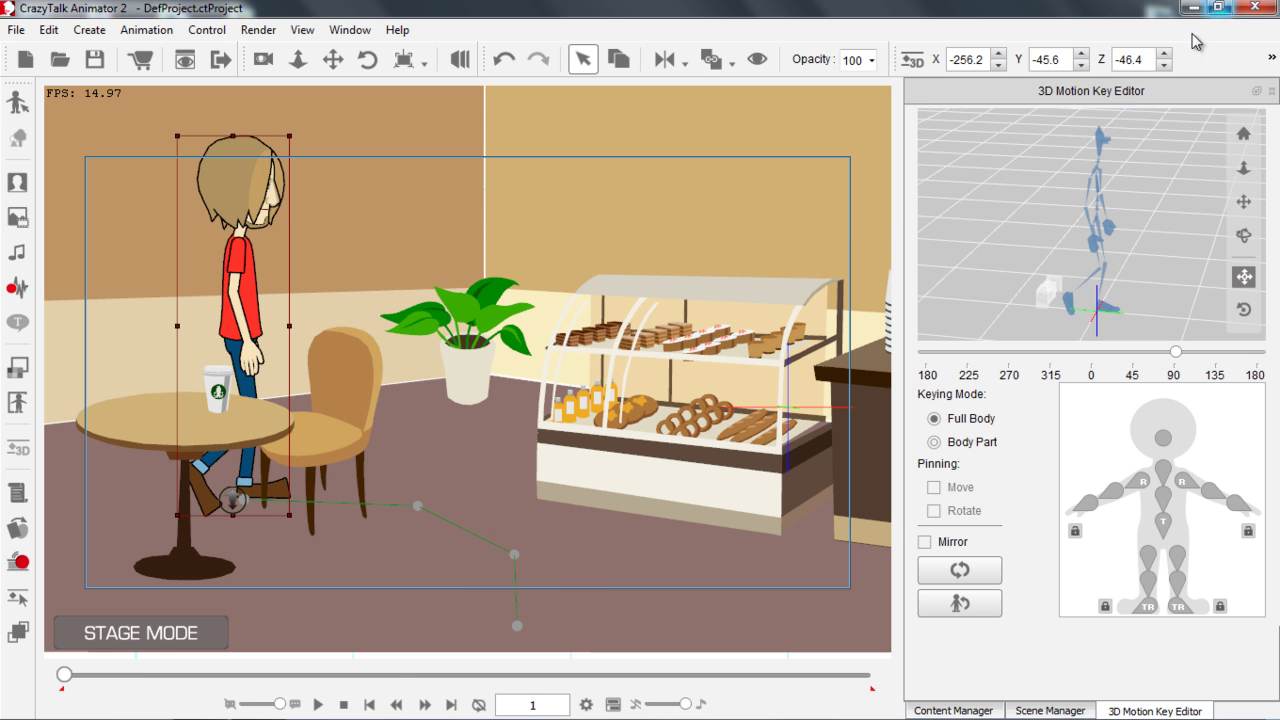
{"action": "left_click", "coordinate": [319, 705]}
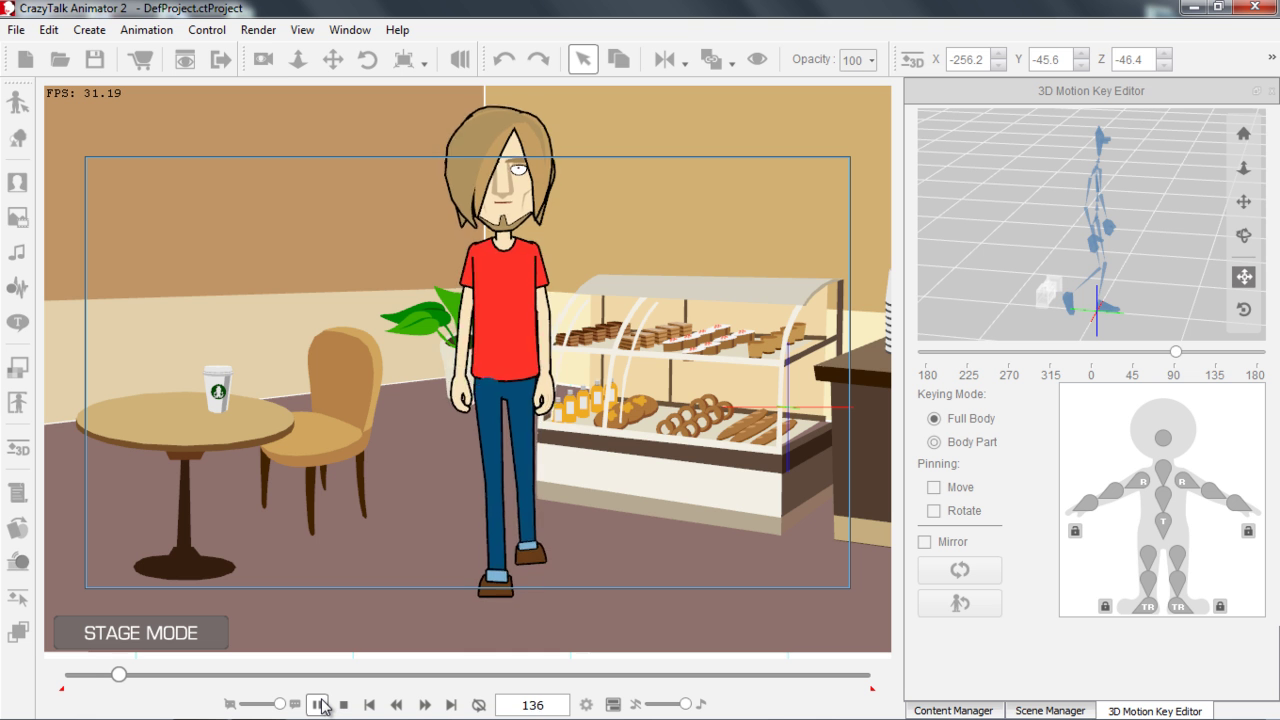
{"action": "left_click", "coordinate": [319, 705]}
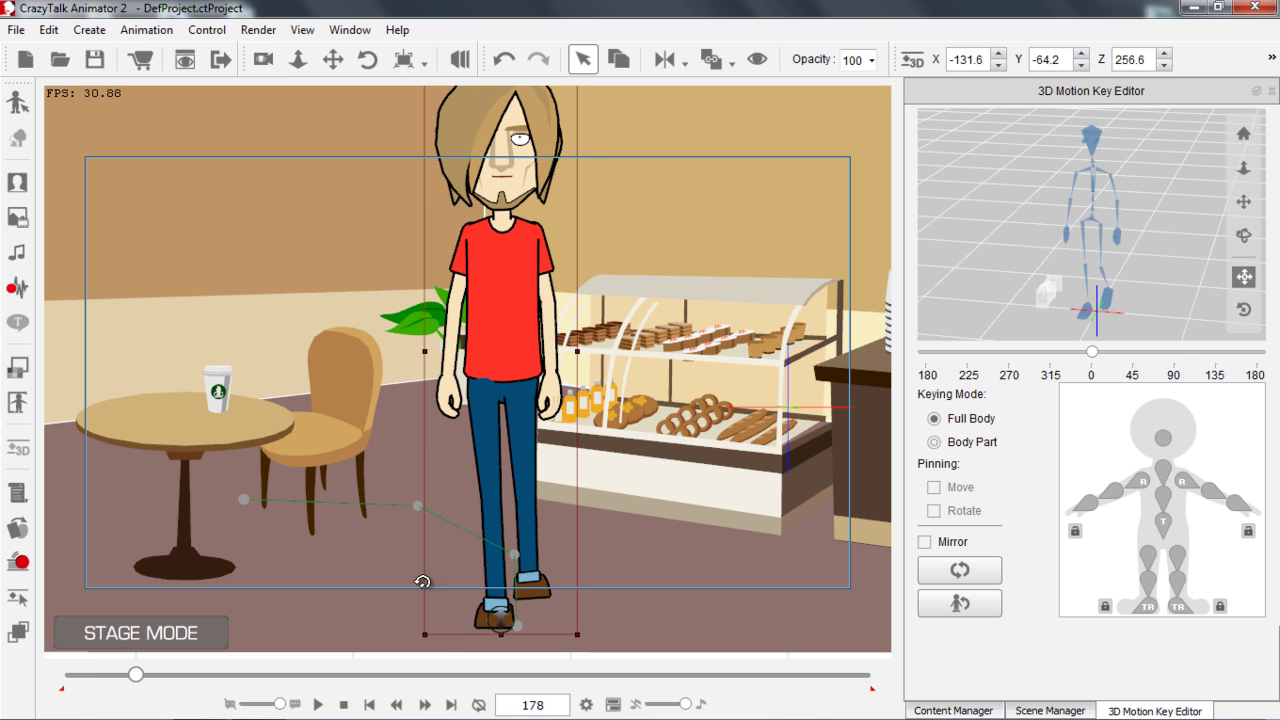
{"action": "scroll", "coordinate": [604, 268], "scroll_direction": "down", "scroll_amount": 5}
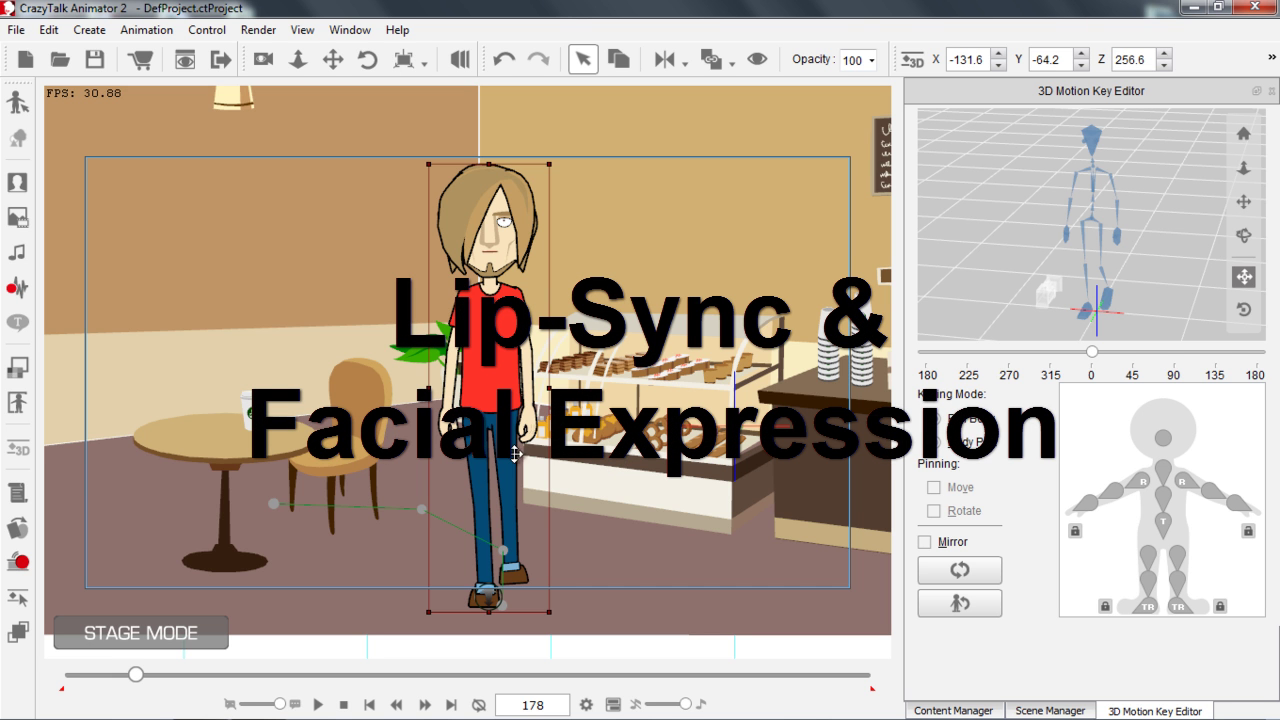
From frame 1, record a microphone voice clip of about 5.7 seconds for Saul's lip-sync and play the talking animation
{"action": "left_click", "coordinate": [343, 705]}
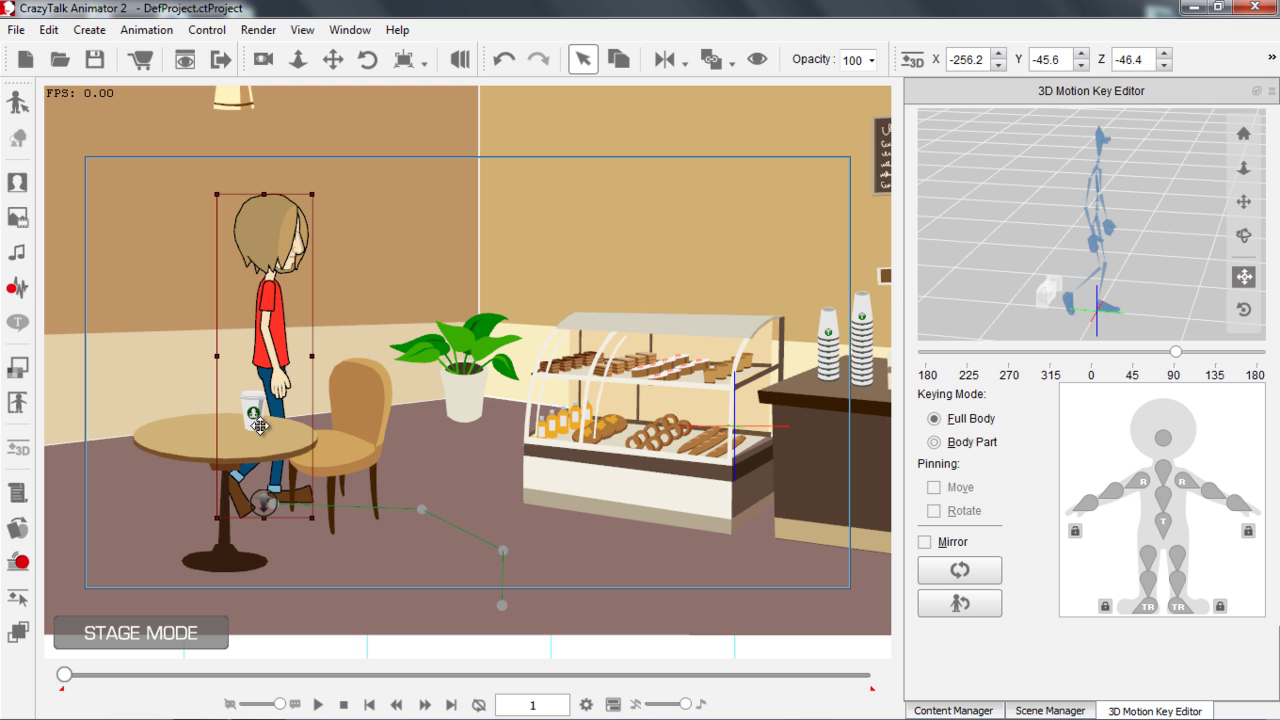
{"action": "left_click", "coordinate": [17, 288]}
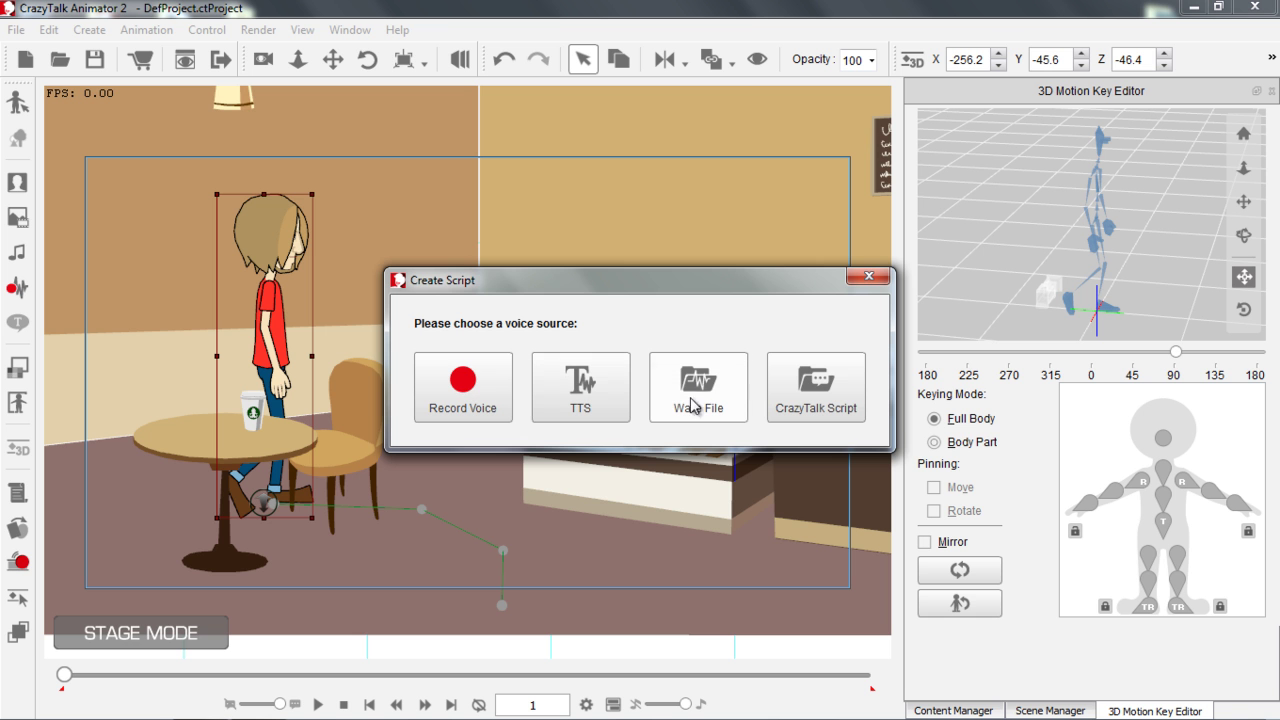
{"action": "left_click_drag", "start_coordinate": [737, 283], "coordinate": [1025, 148]}
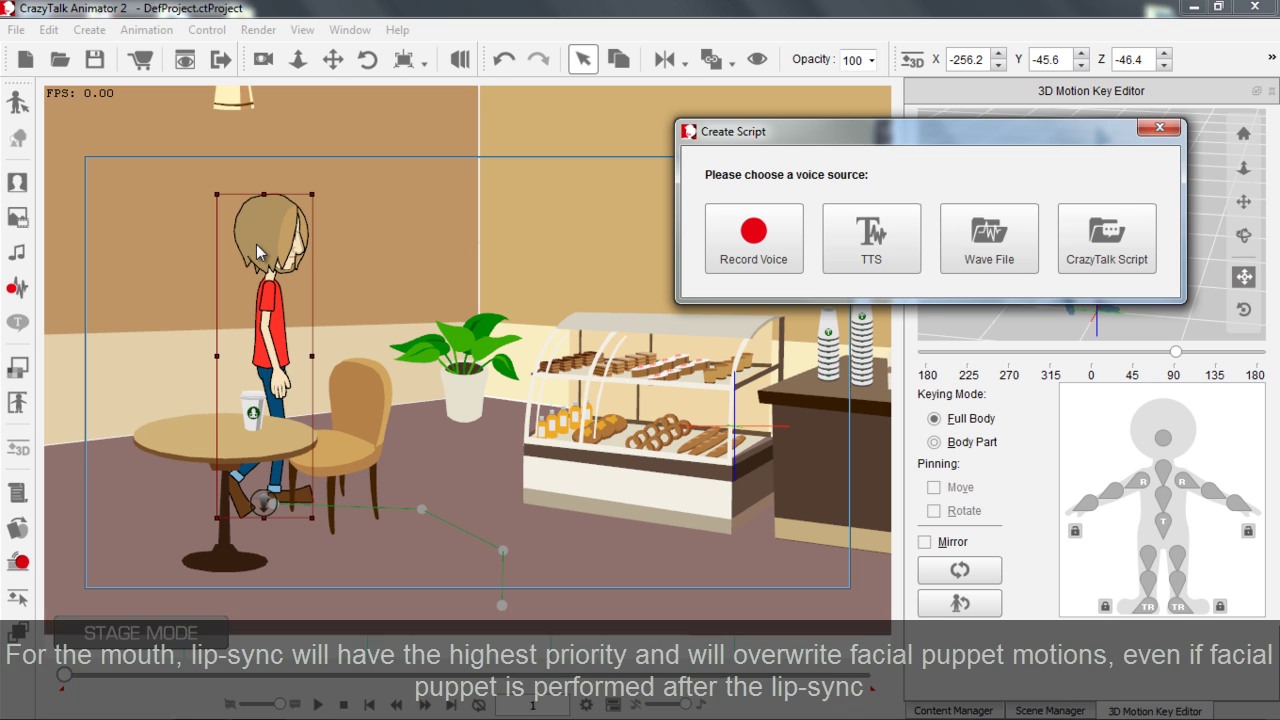
{"action": "left_click", "coordinate": [766, 252]}
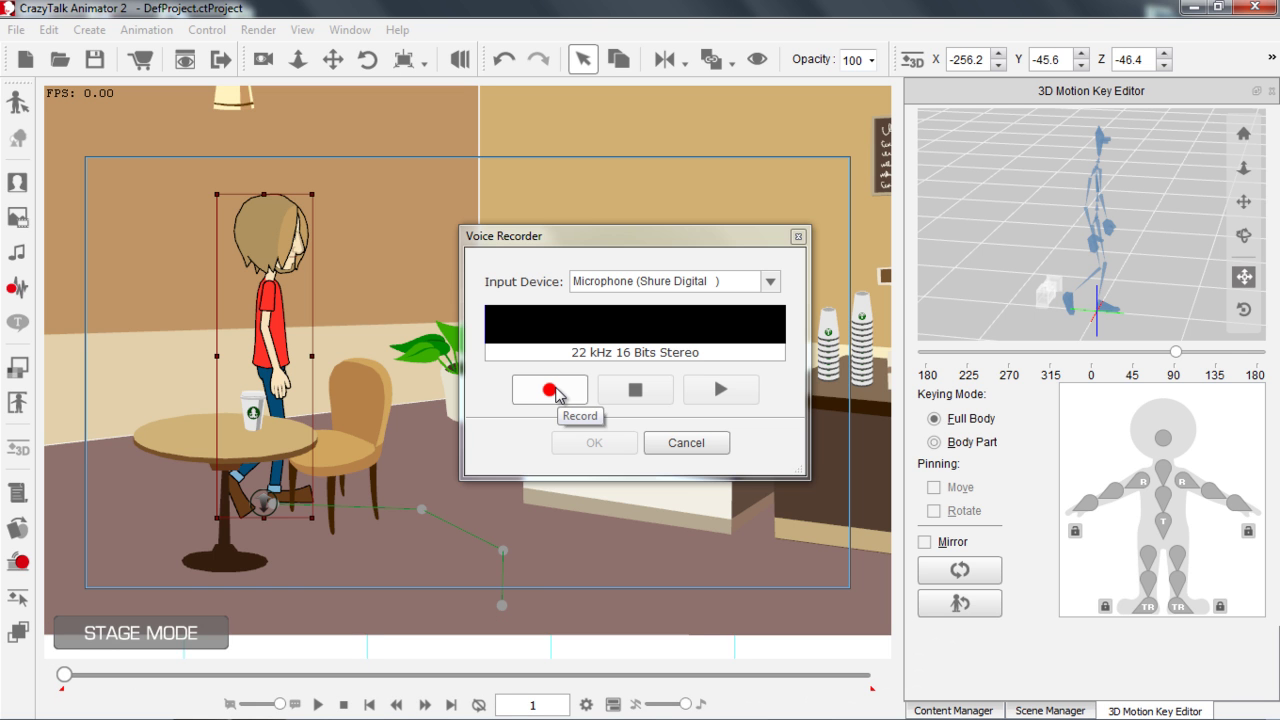
{"action": "left_click", "coordinate": [557, 393]}
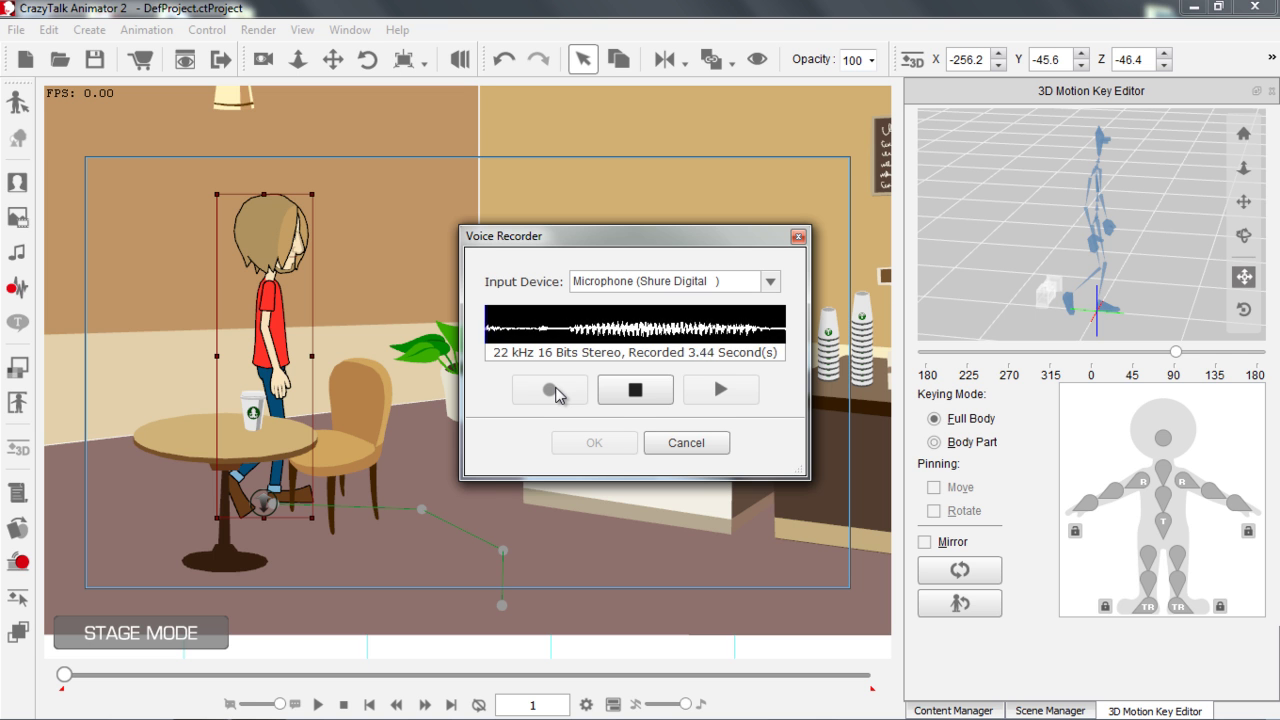
{"action": "left_click", "coordinate": [644, 395]}
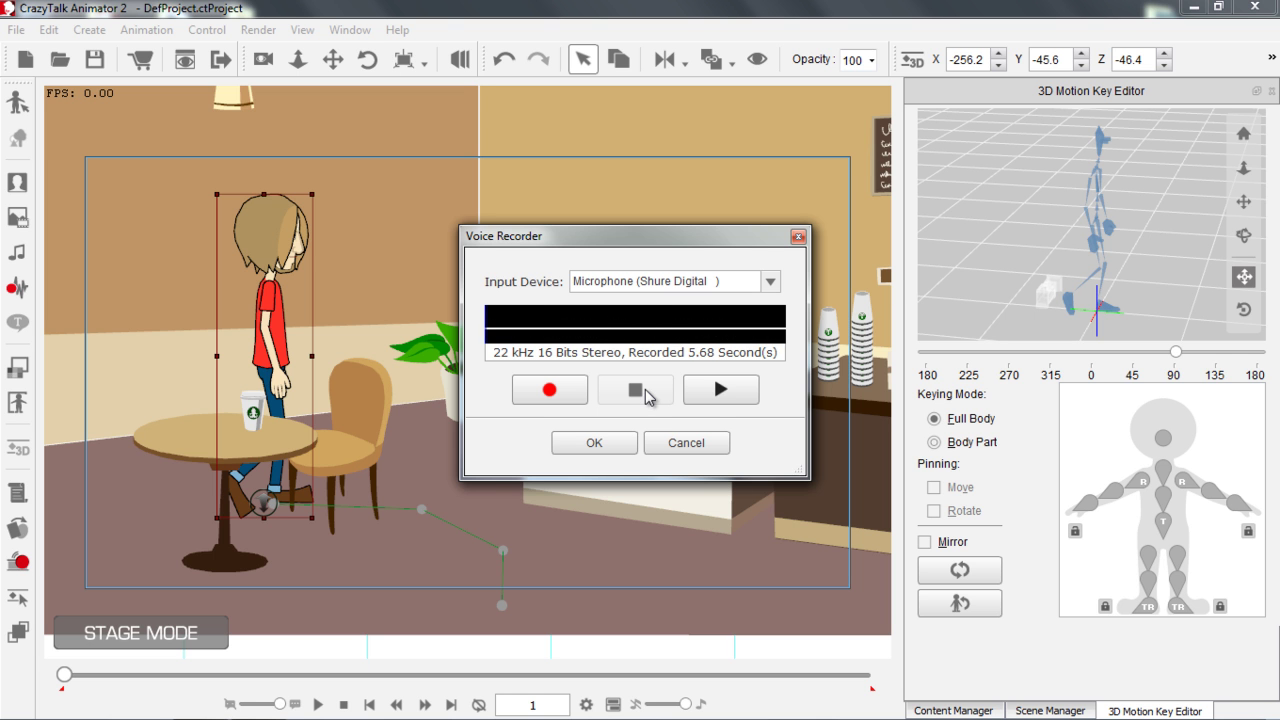
{"action": "left_click", "coordinate": [609, 439]}
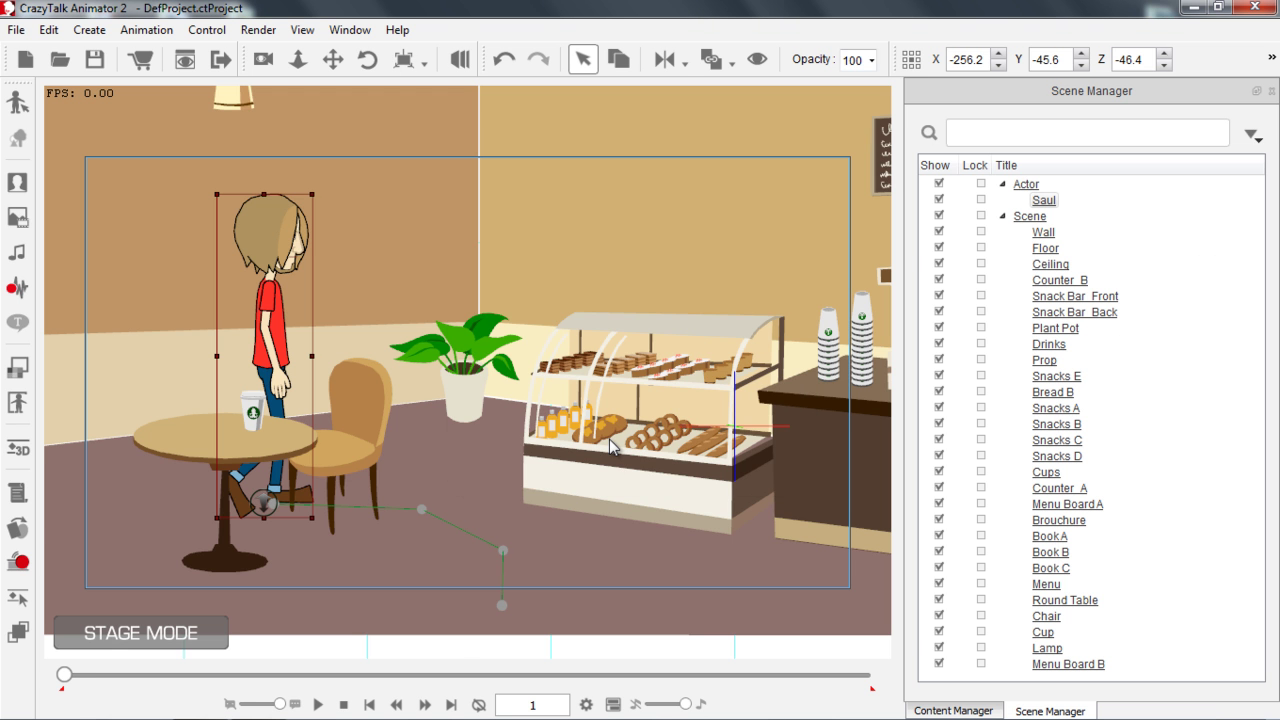
{"action": "key", "text": "space"}
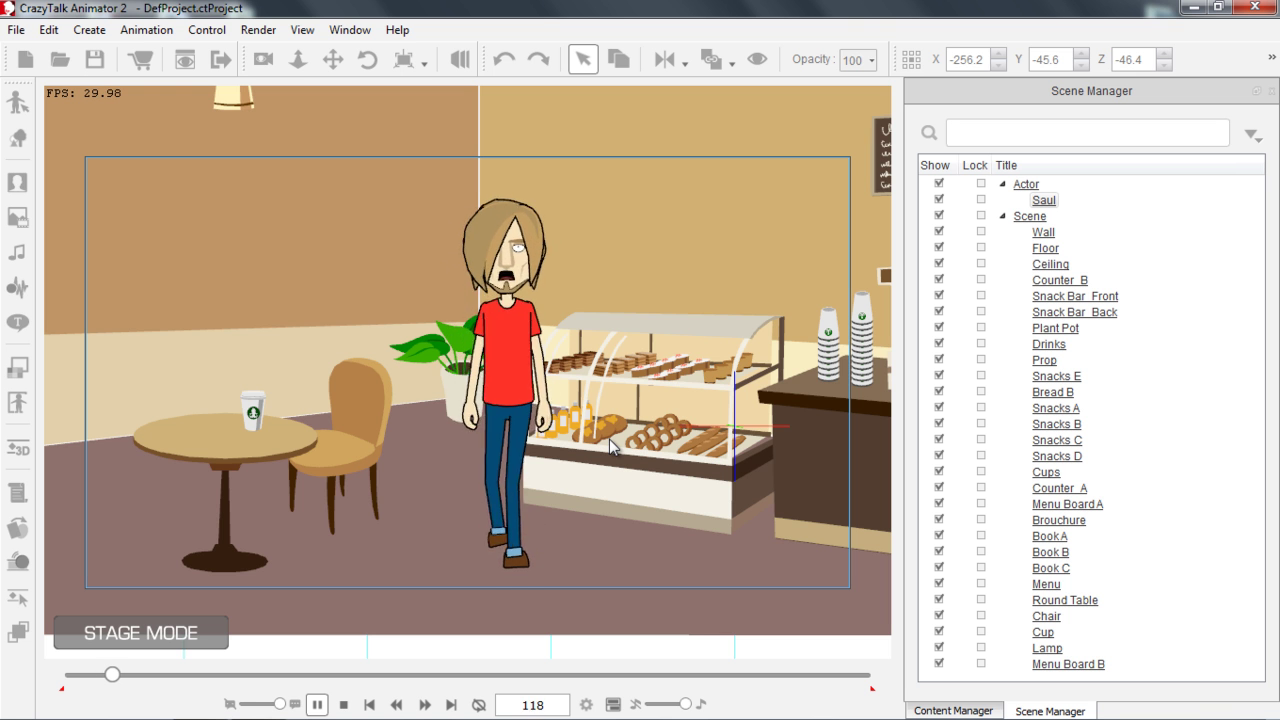
{"action": "key", "text": "space"}
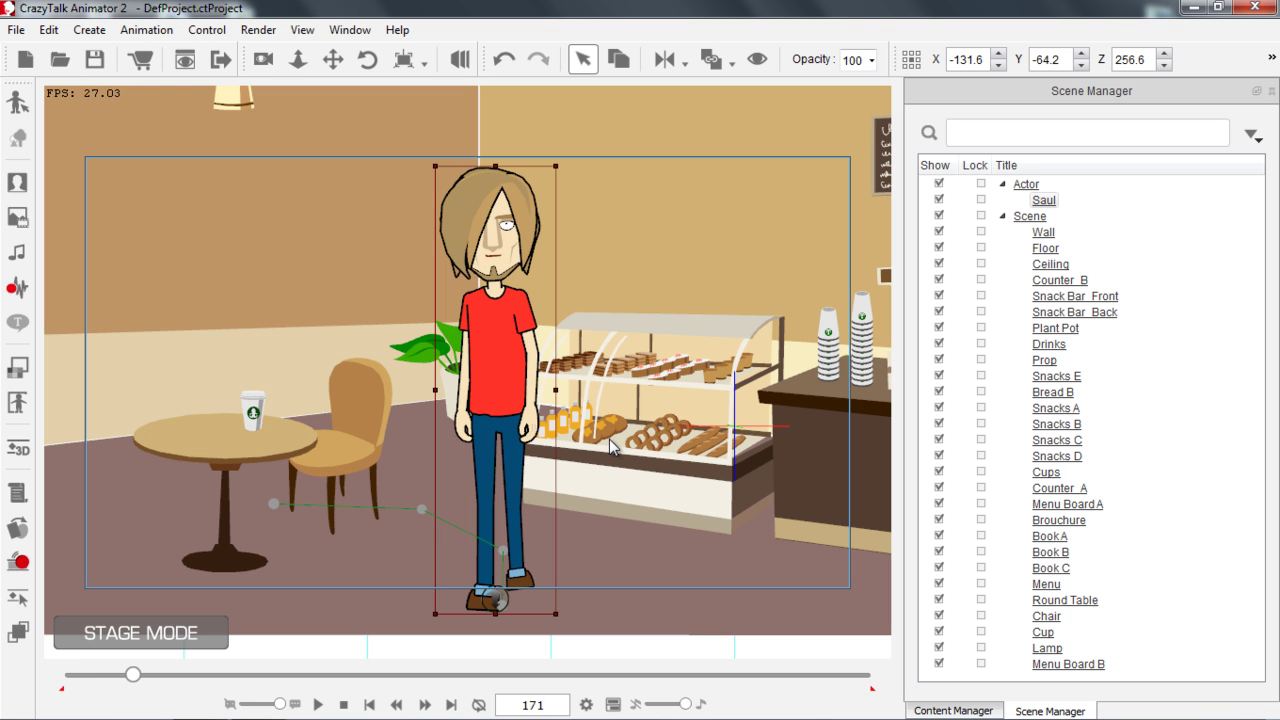
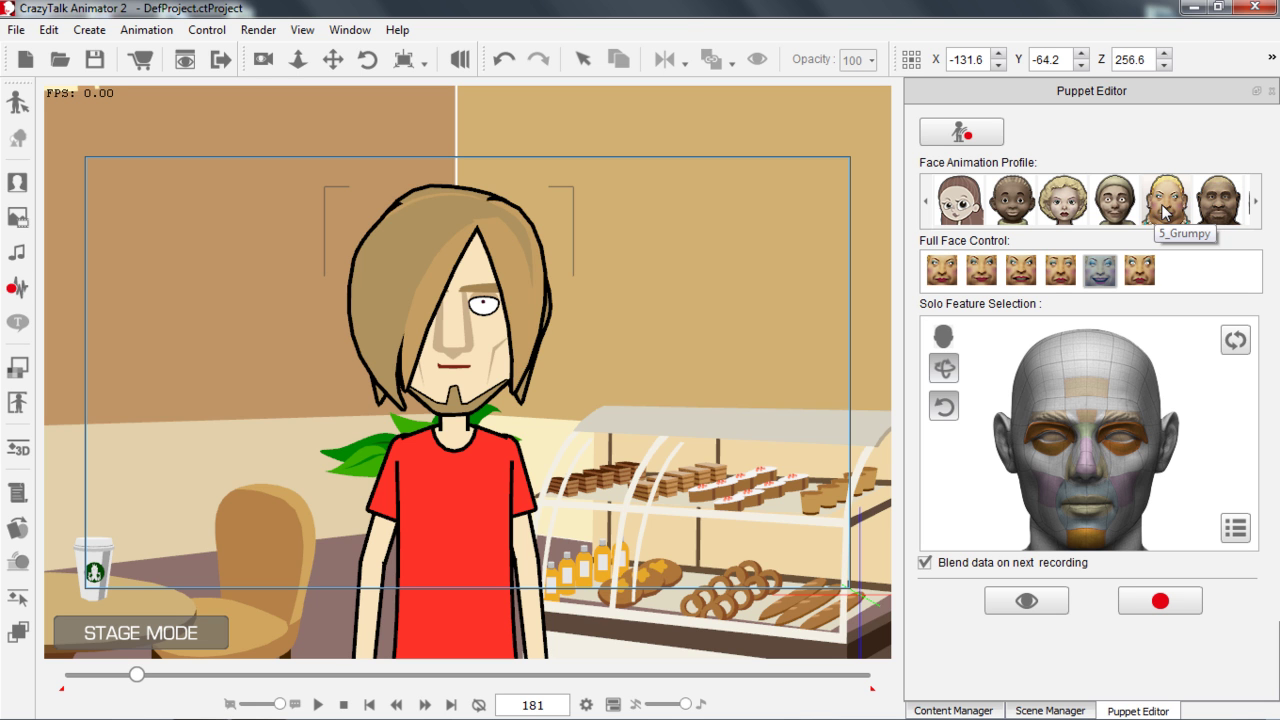
Apply the 5_Grumpy face animation profile to Saul and preview puppeteering his face with it
{"action": "left_click", "coordinate": [1163, 210]}
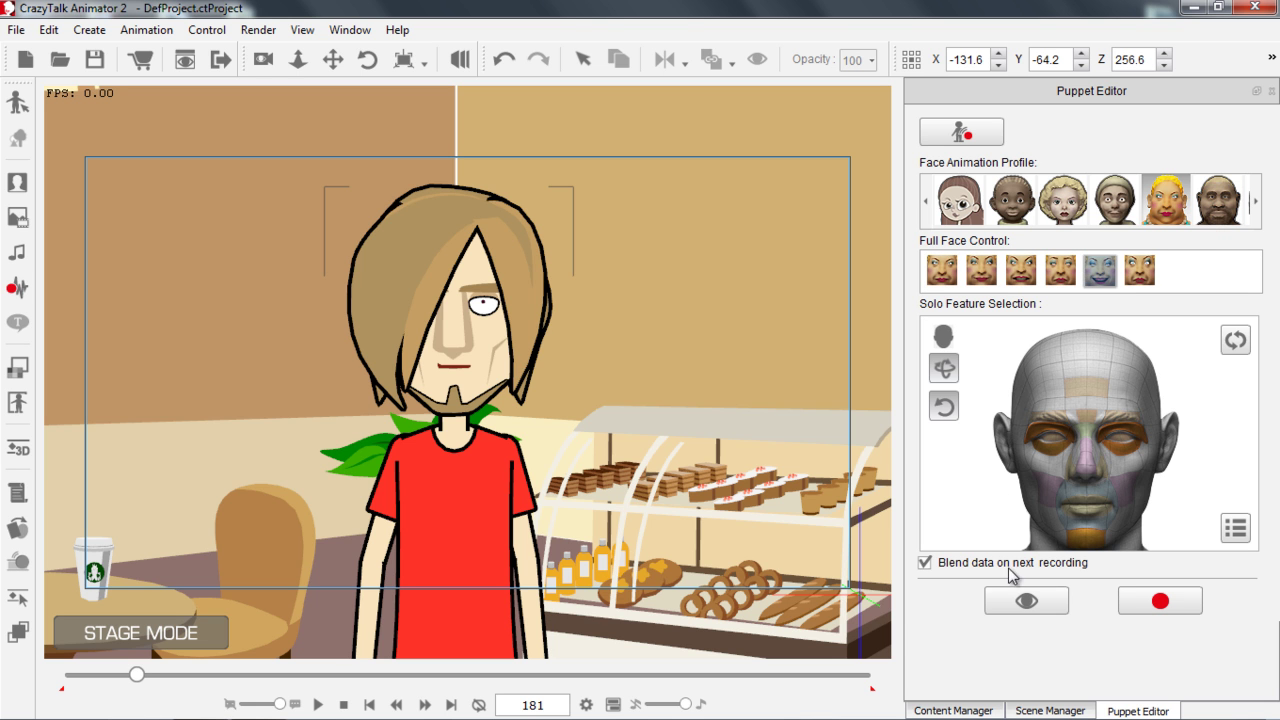
{"action": "left_click", "coordinate": [1027, 601]}
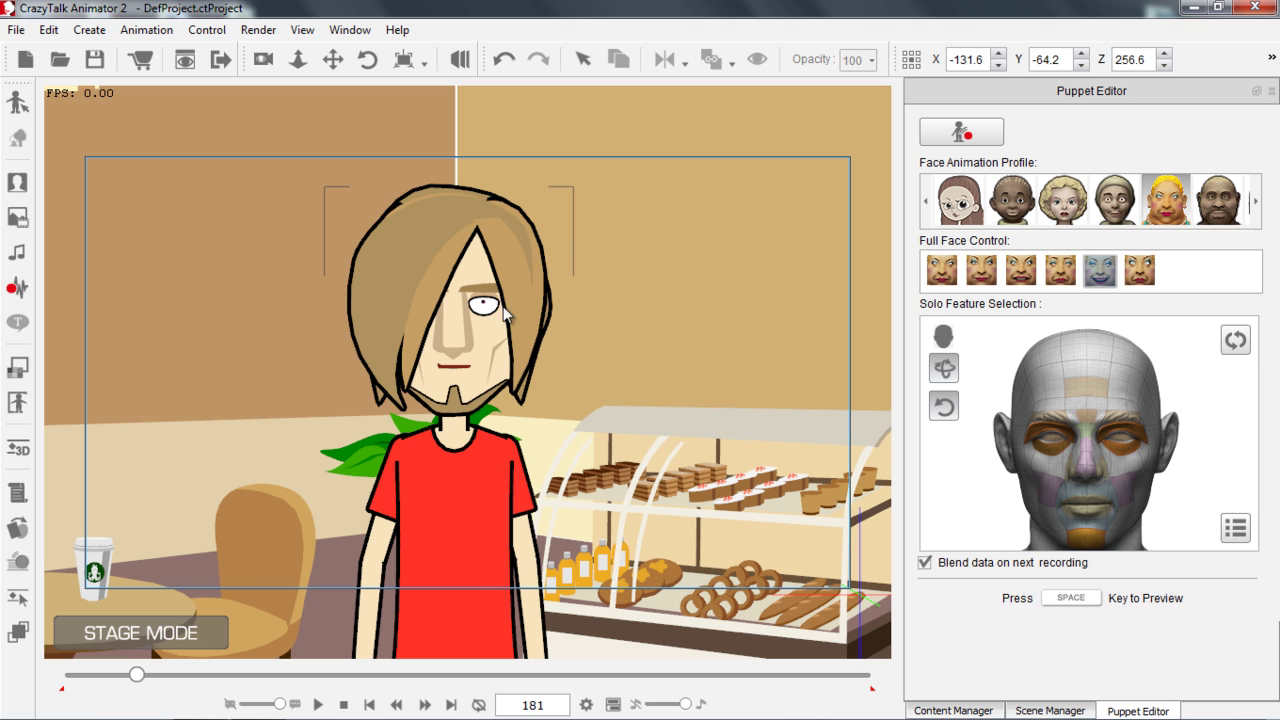
{"action": "key", "text": "space"}
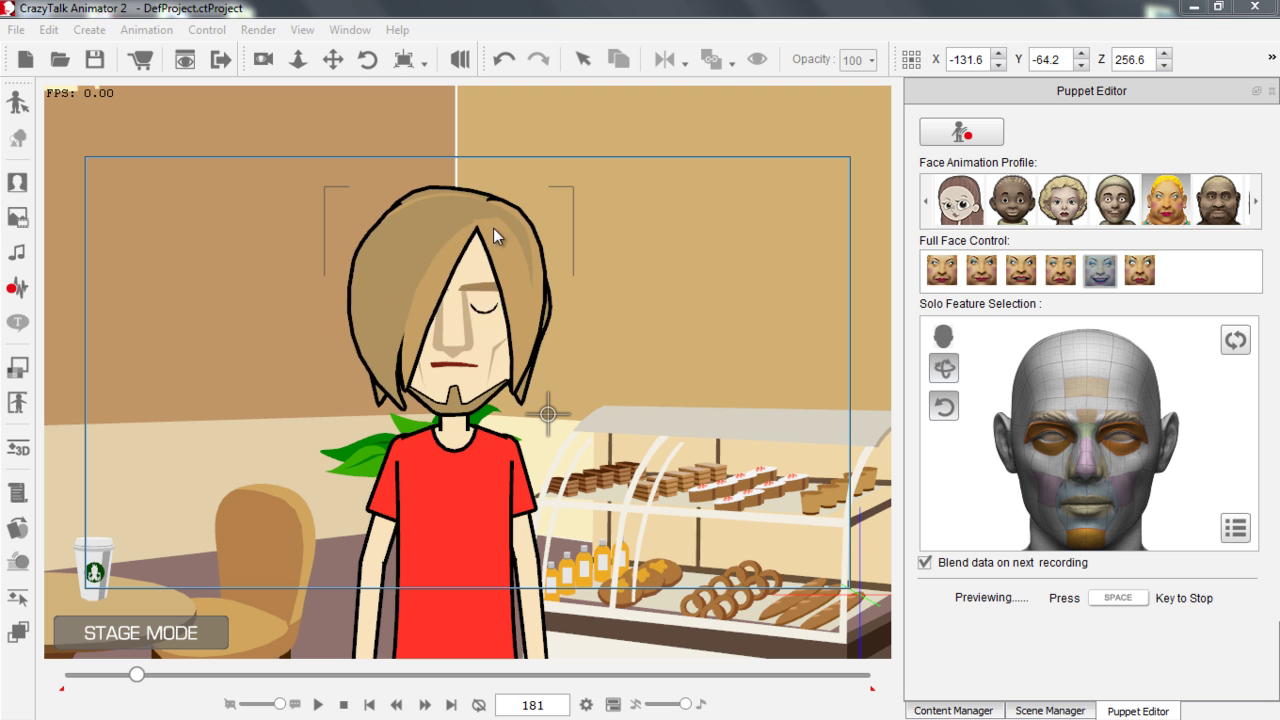
{"action": "key", "text": "space"}
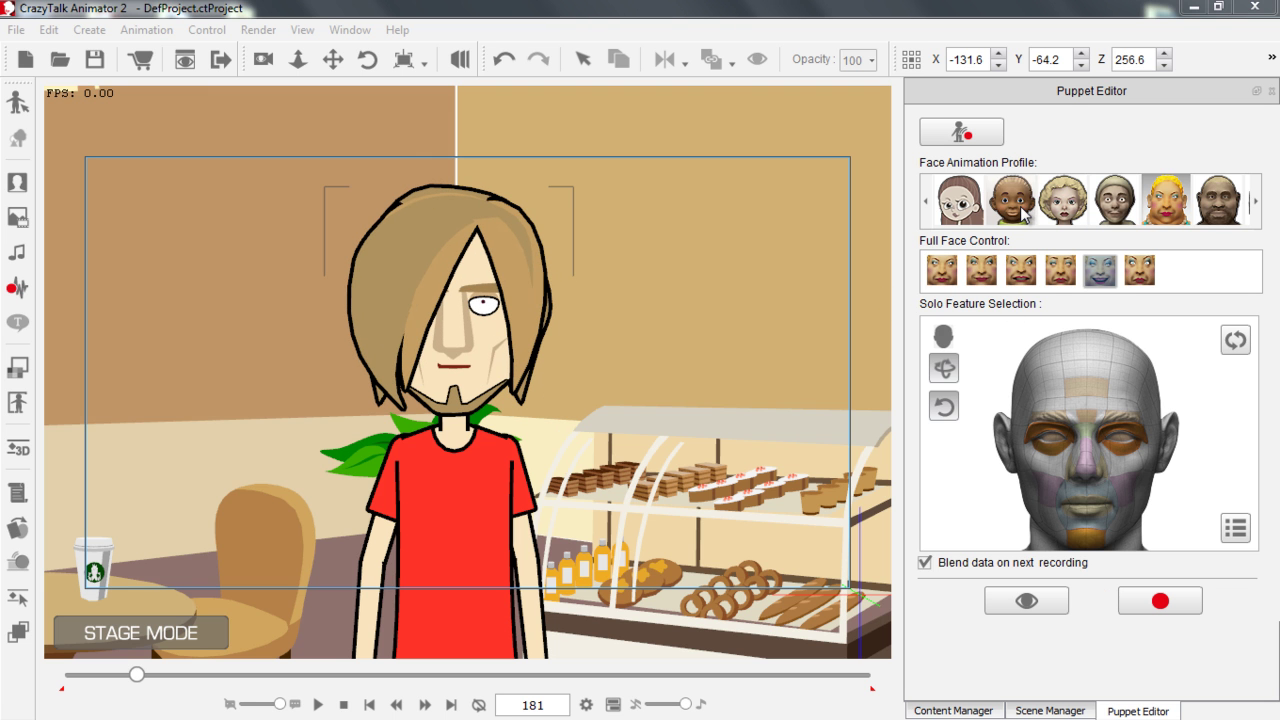
Switch to the young boy's face animation profile and preview its second full-face expression on Saul
{"action": "left_click", "coordinate": [1020, 206]}
{"action": "left_click", "coordinate": [986, 280]}
{"action": "left_click", "coordinate": [1026, 600]}
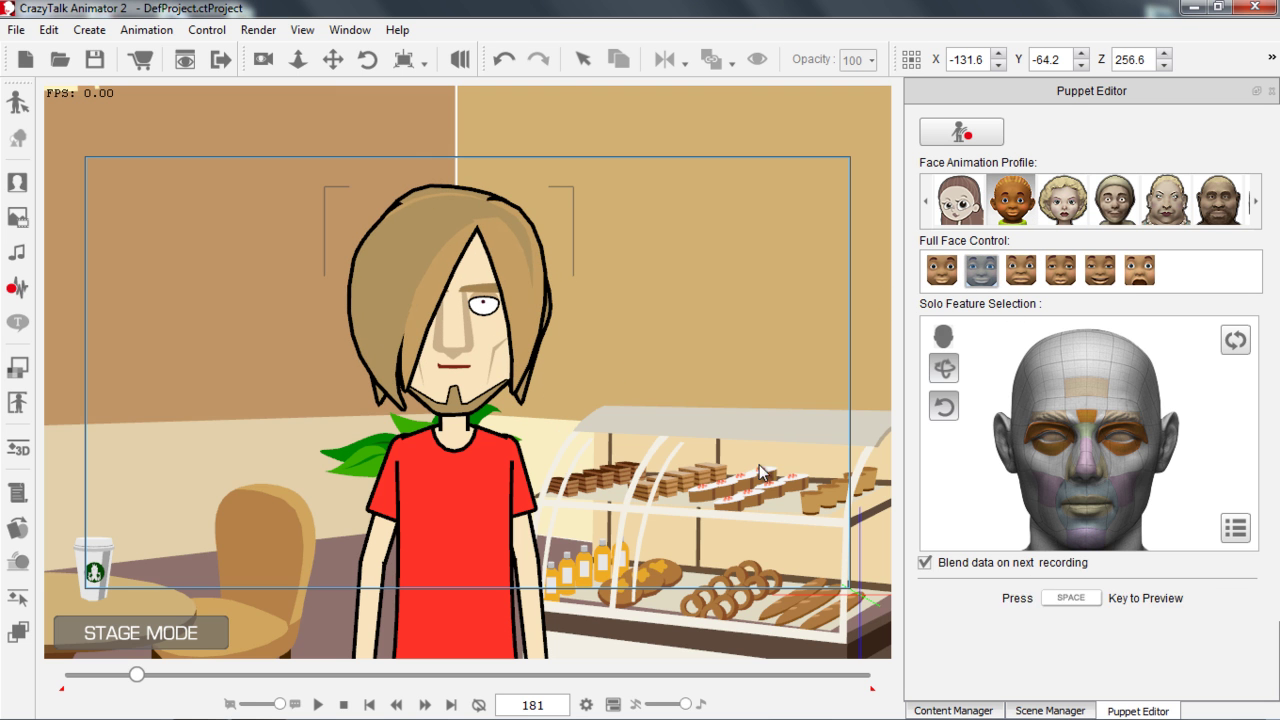
{"action": "key", "text": "space"}
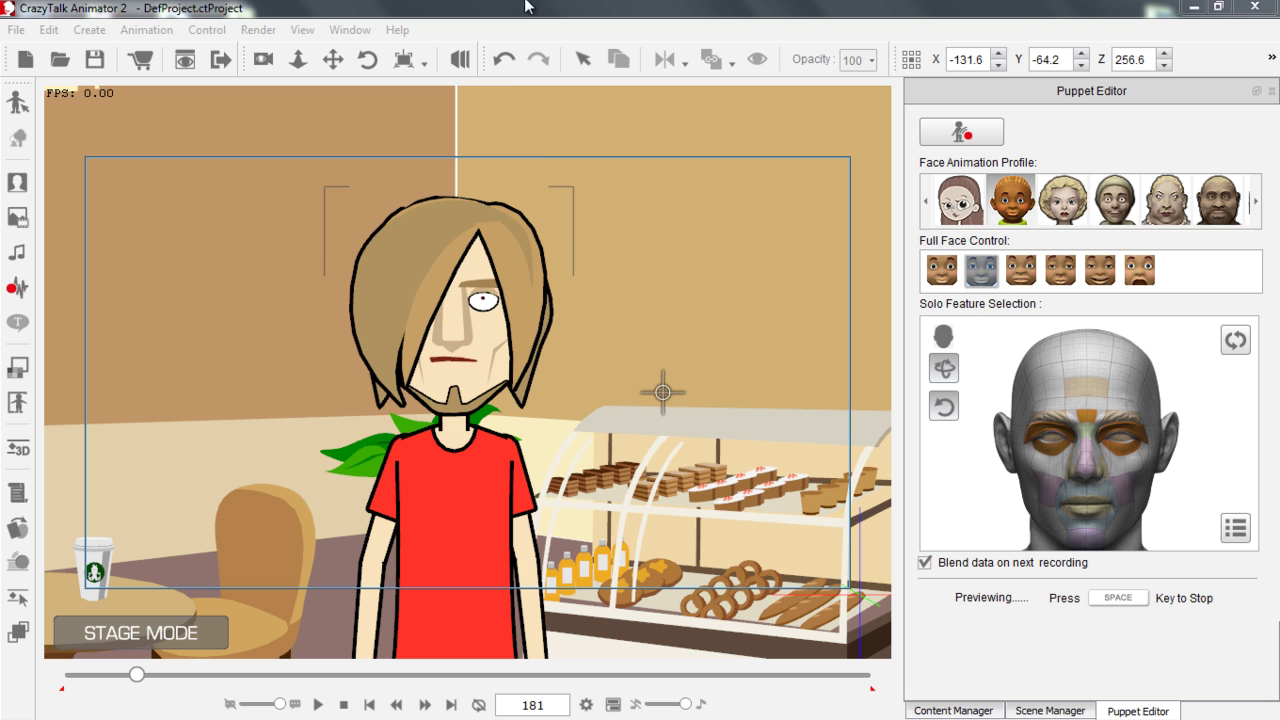
{"action": "key", "text": "space"}
Preview the fifth and second full-face expressions of the green-capped character's profile on Saul
{"action": "left_click", "coordinate": [1115, 200]}
{"action": "left_click", "coordinate": [1100, 270]}
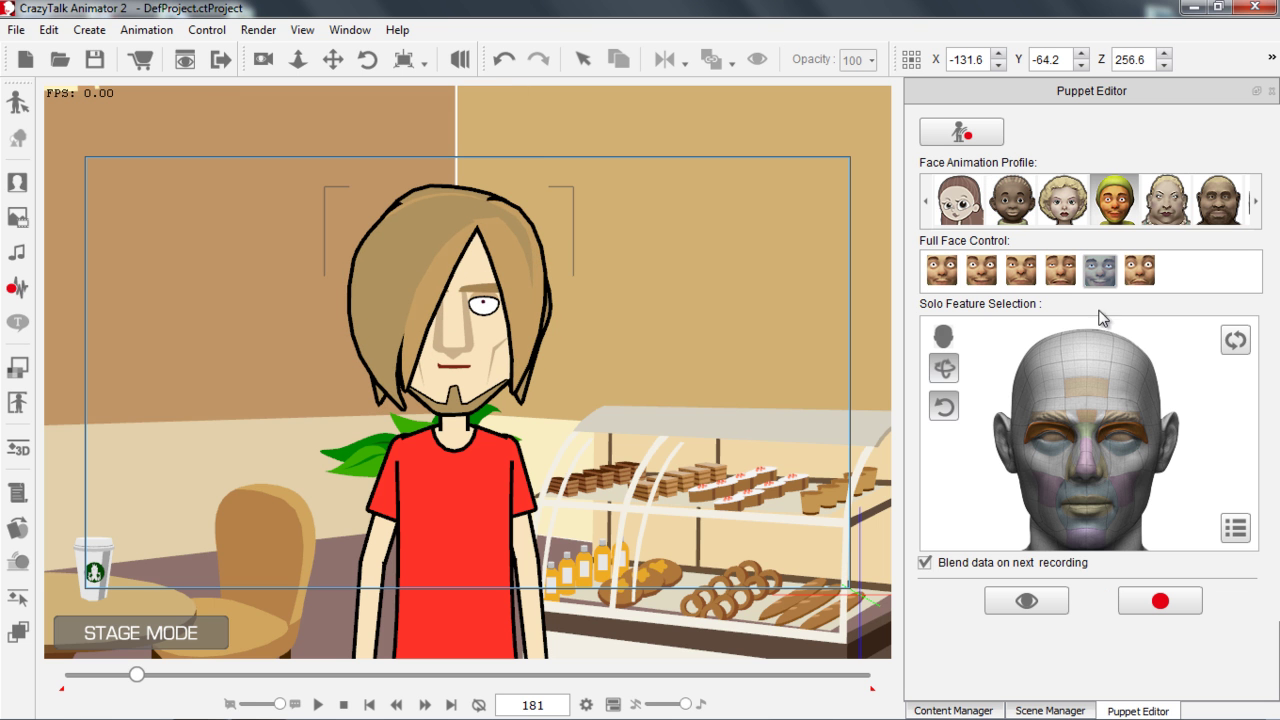
{"action": "left_click", "coordinate": [1026, 600]}
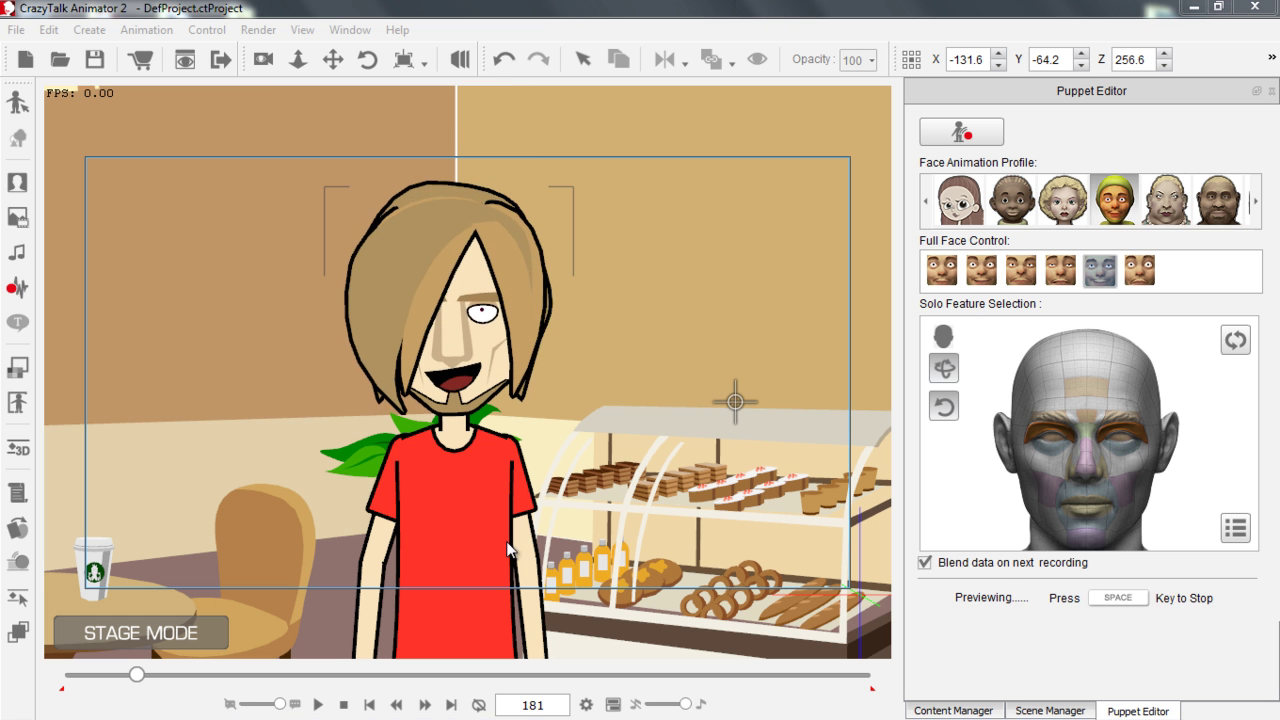
{"action": "key", "text": "space"}
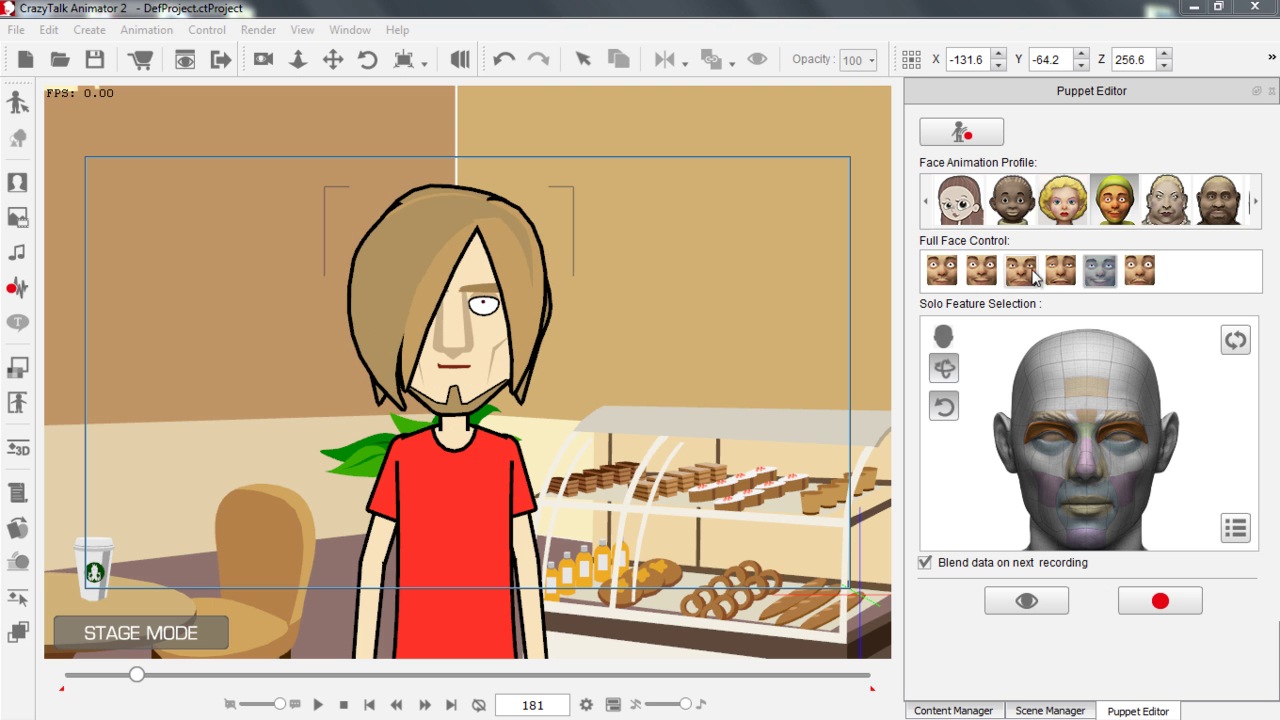
{"action": "left_click", "coordinate": [983, 272]}
{"action": "left_click", "coordinate": [1026, 600]}
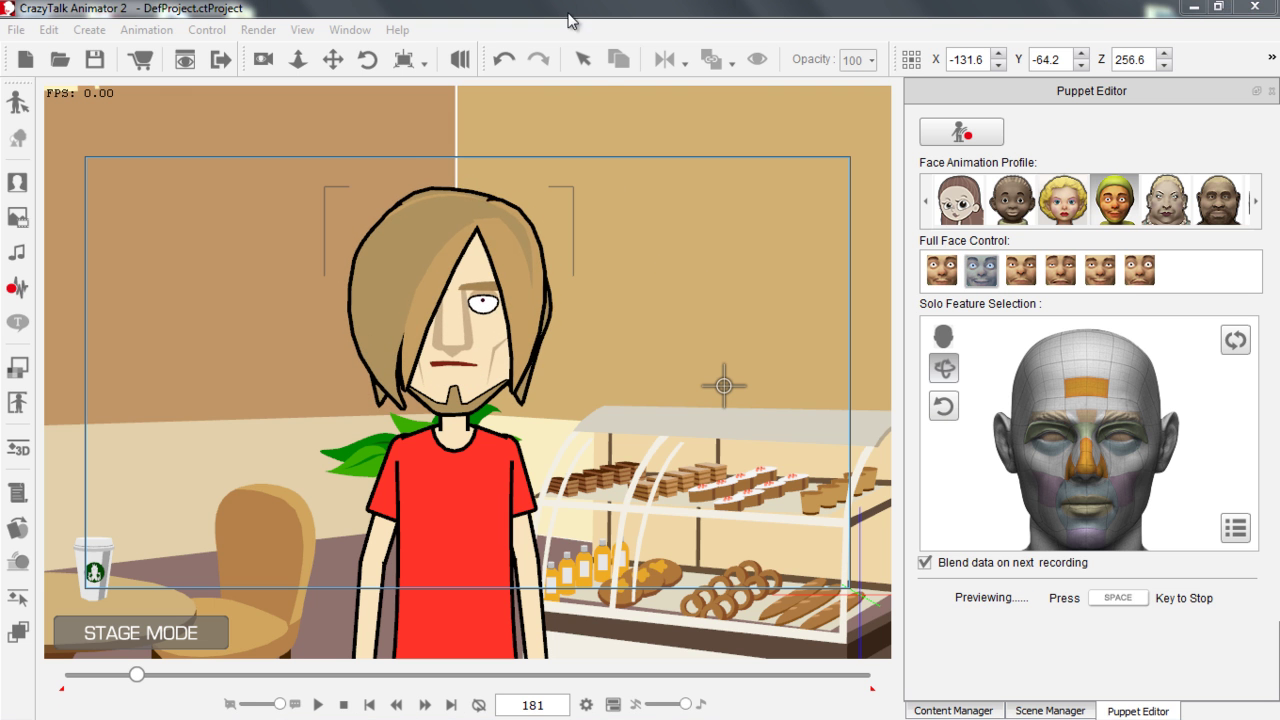
{"action": "key", "text": "space"}
Preview the third full-face expression of the girl with glasses' profile on Saul
{"action": "left_click", "coordinate": [960, 202]}
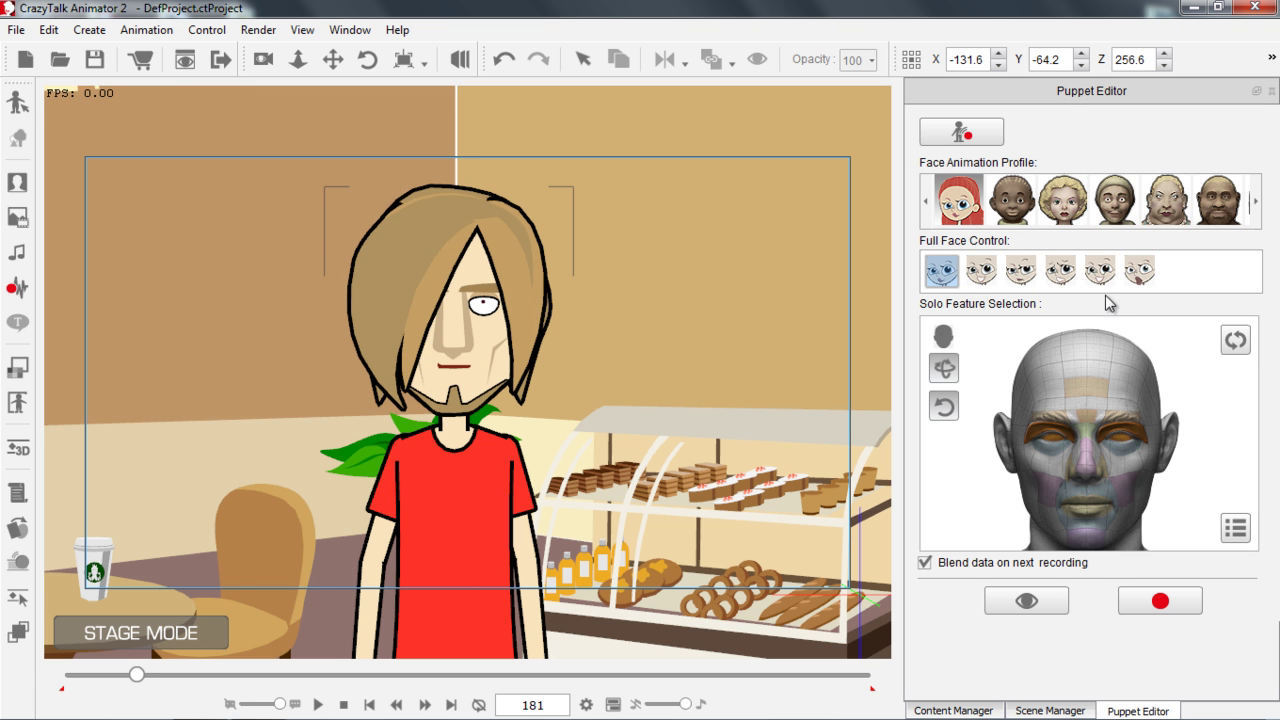
{"action": "left_click", "coordinate": [1020, 270]}
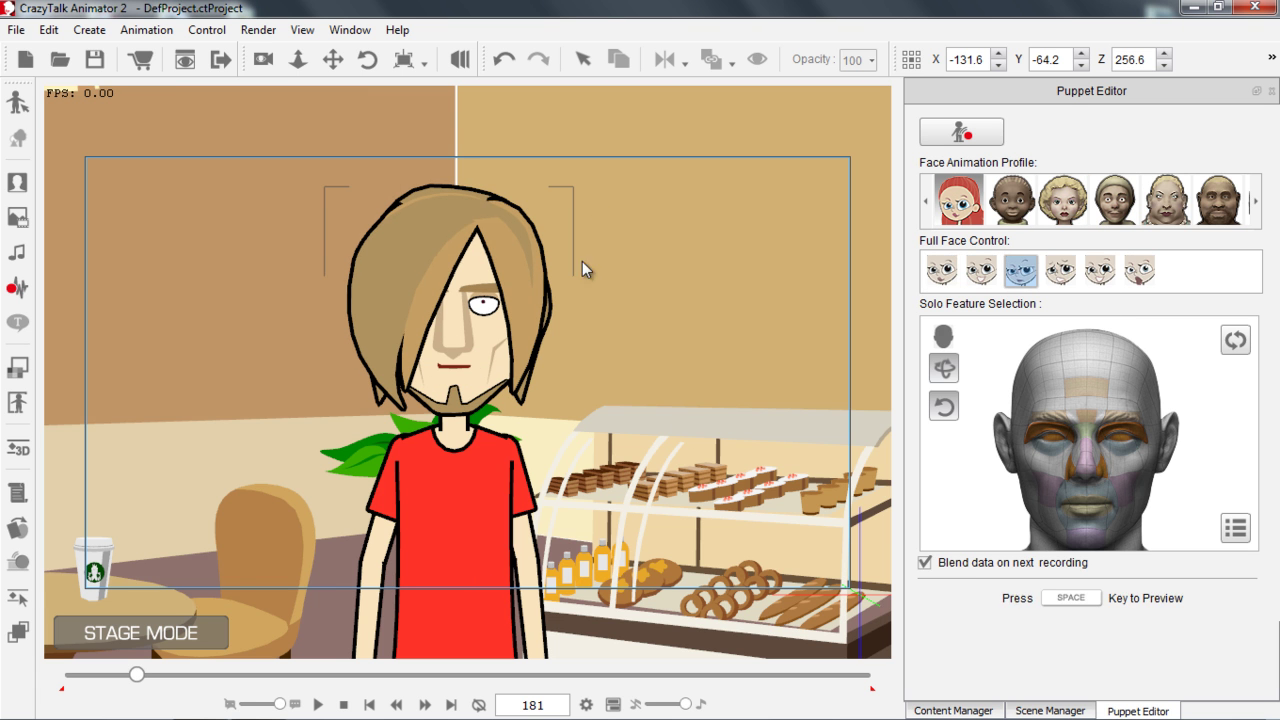
{"action": "key", "text": "space"}
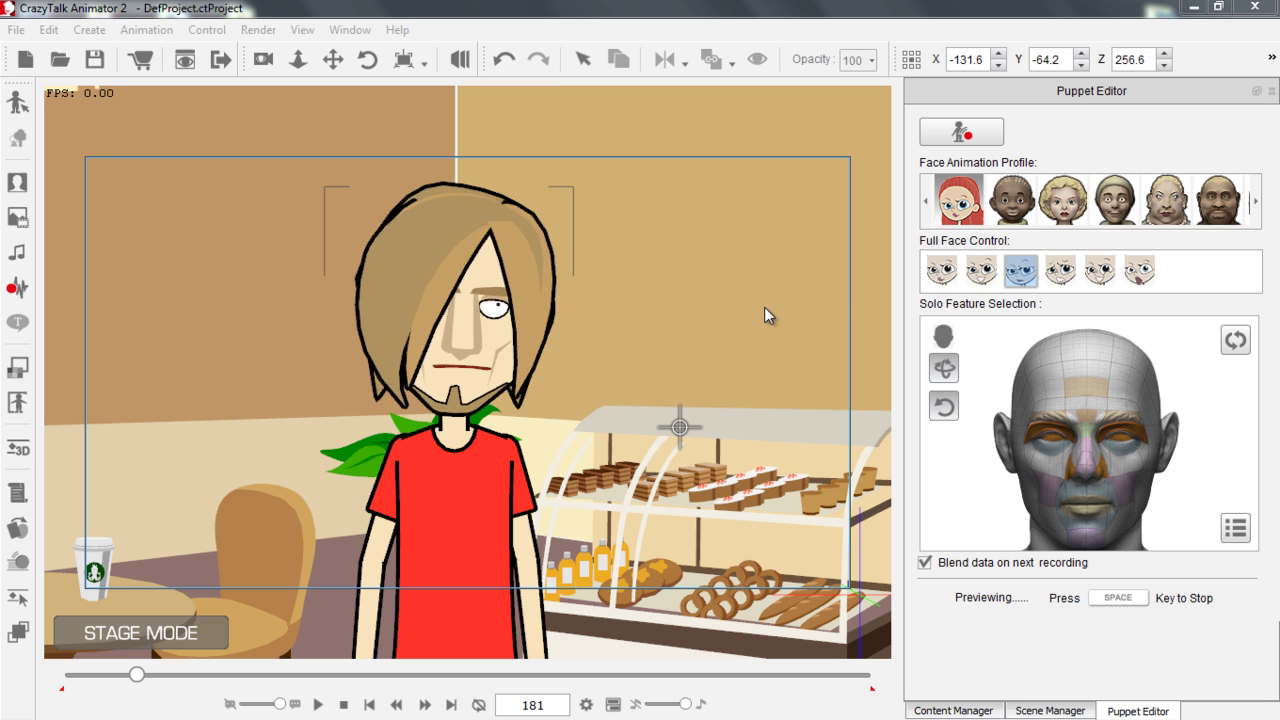
{"action": "key", "text": "space"}
Return to the young boy's profile with its second full-face expression and preview how Saul's face follows the pointer
{"action": "left_click", "coordinate": [1011, 210]}
{"action": "left_click", "coordinate": [985, 276]}
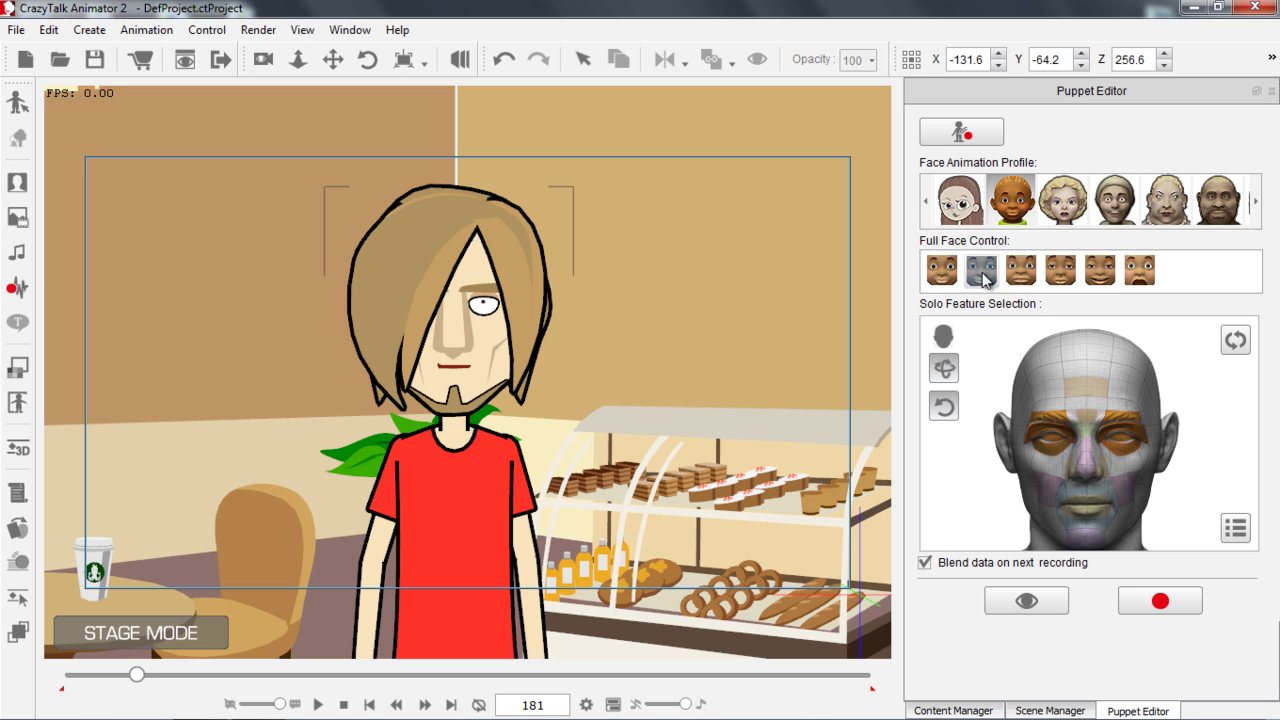
{"action": "left_click", "coordinate": [1028, 601]}
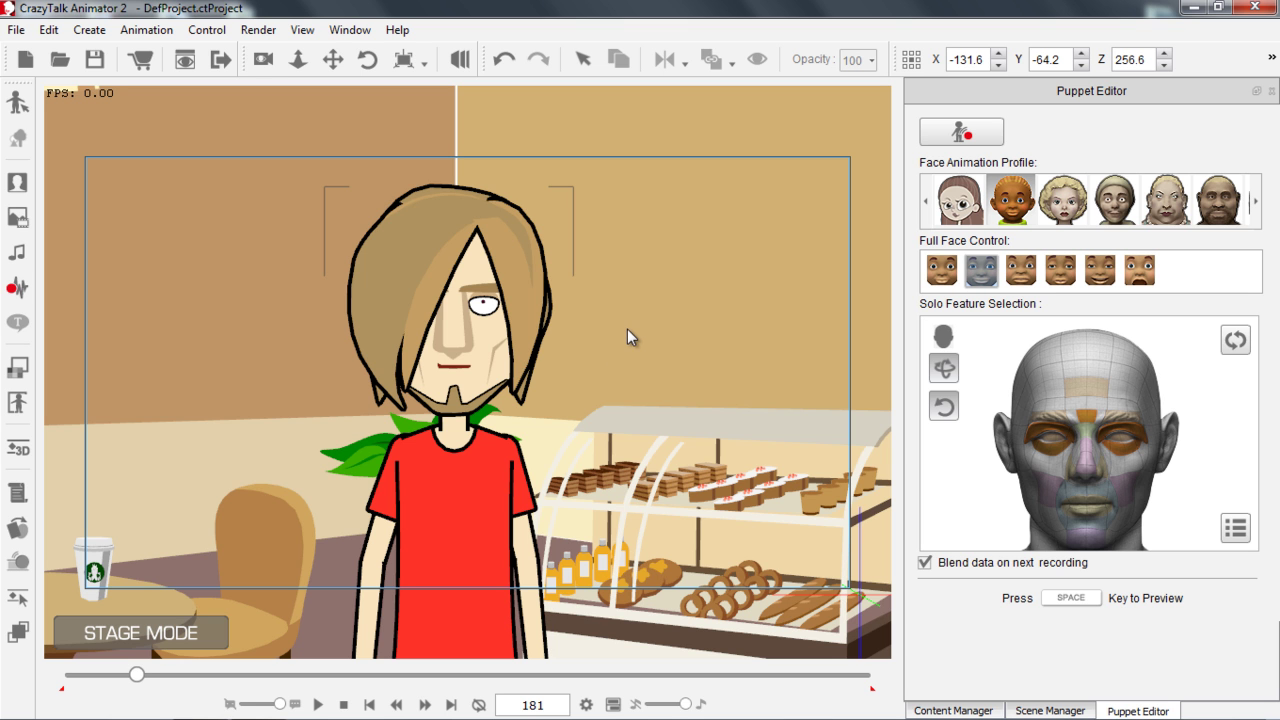
{"action": "key", "text": "space"}
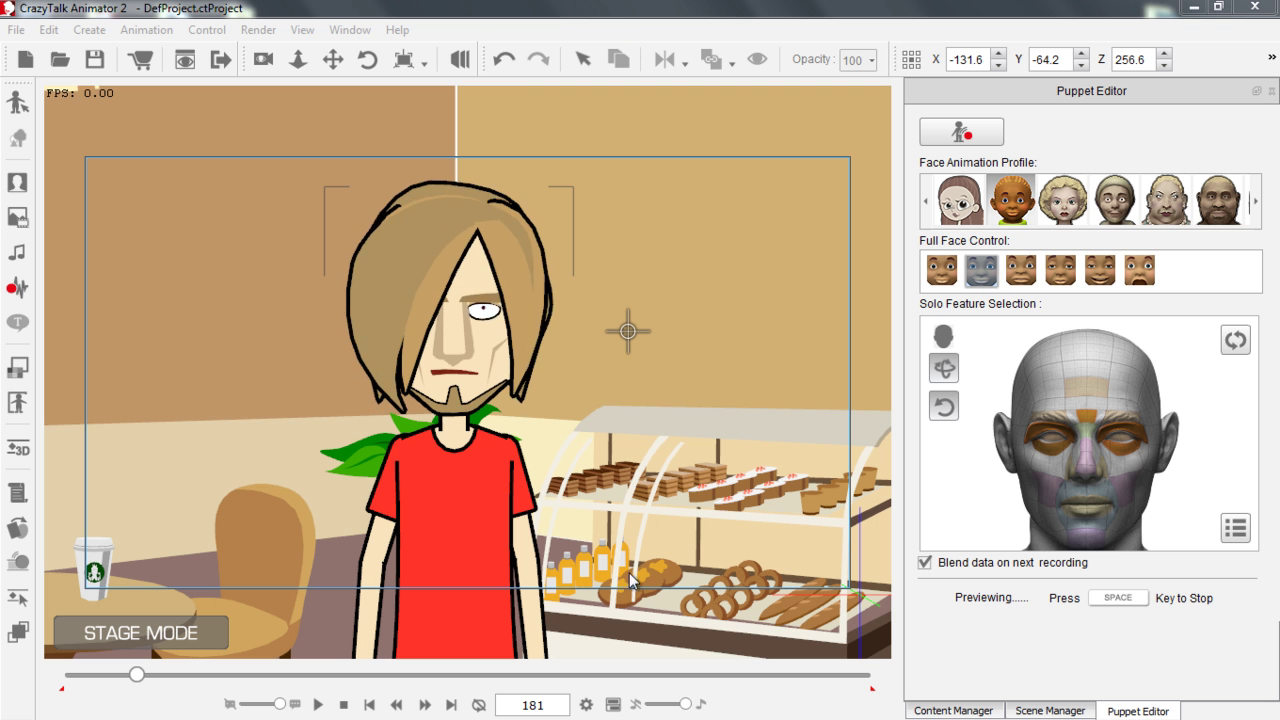
{"action": "key", "text": "space"}
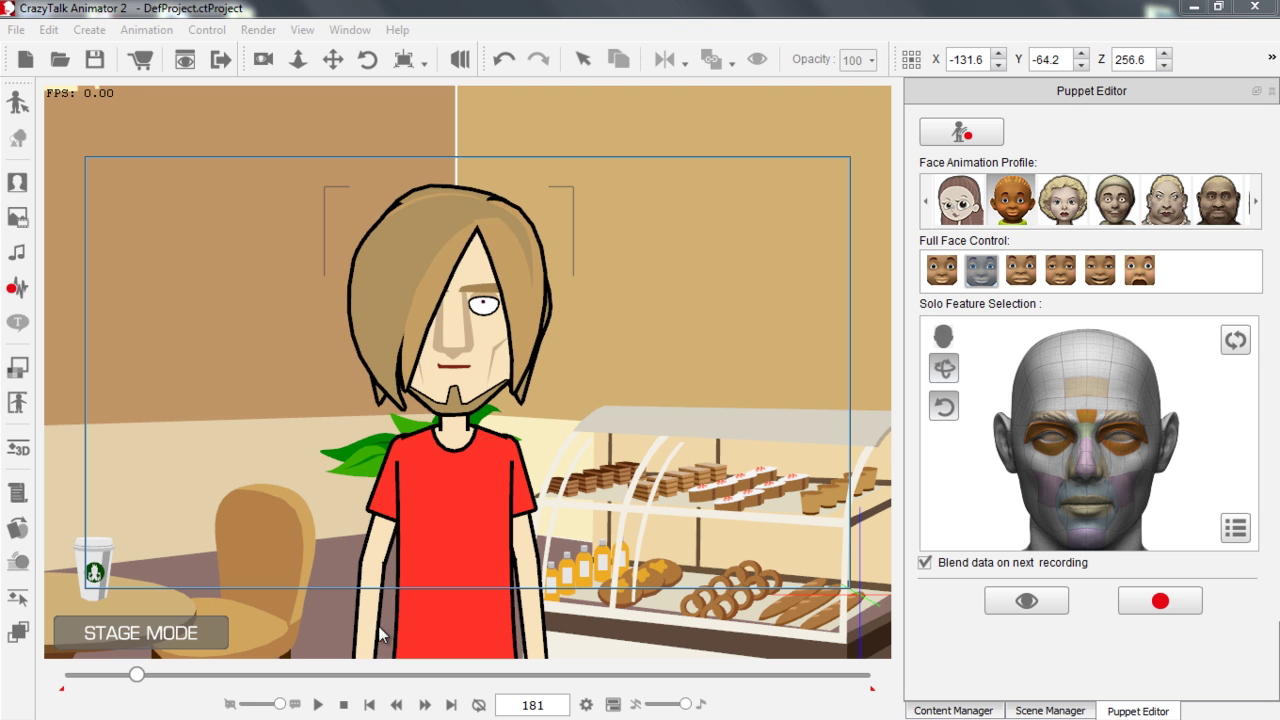
Record Saul's facial puppet performance from frame 1 to about frame 208 using the chosen expression
{"action": "left_click", "coordinate": [343, 705]}
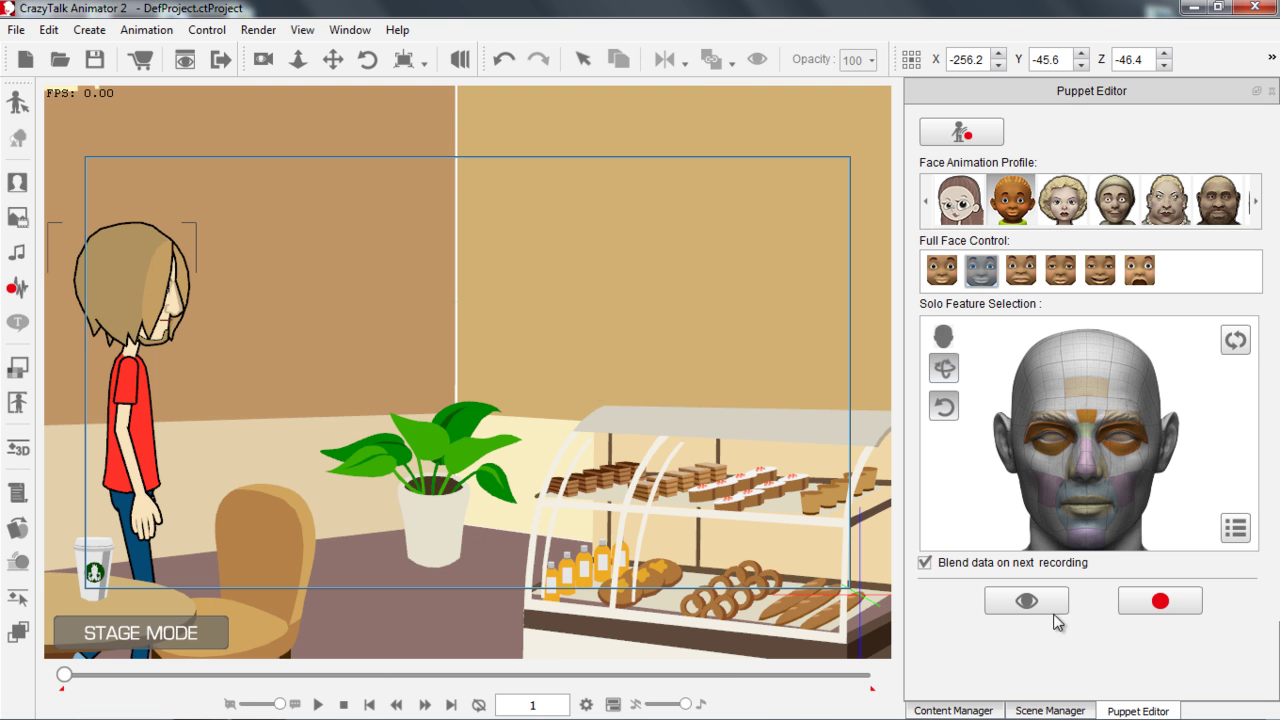
{"action": "left_click", "coordinate": [1160, 601]}
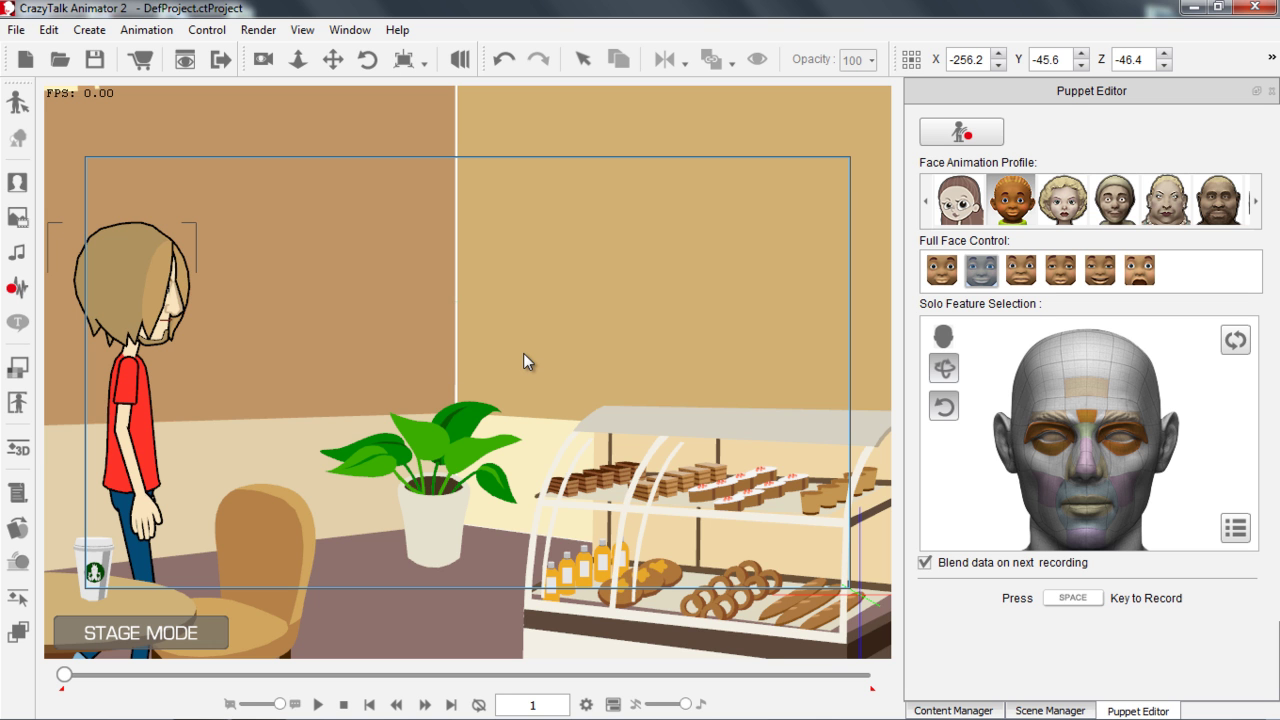
{"action": "key", "text": "space"}
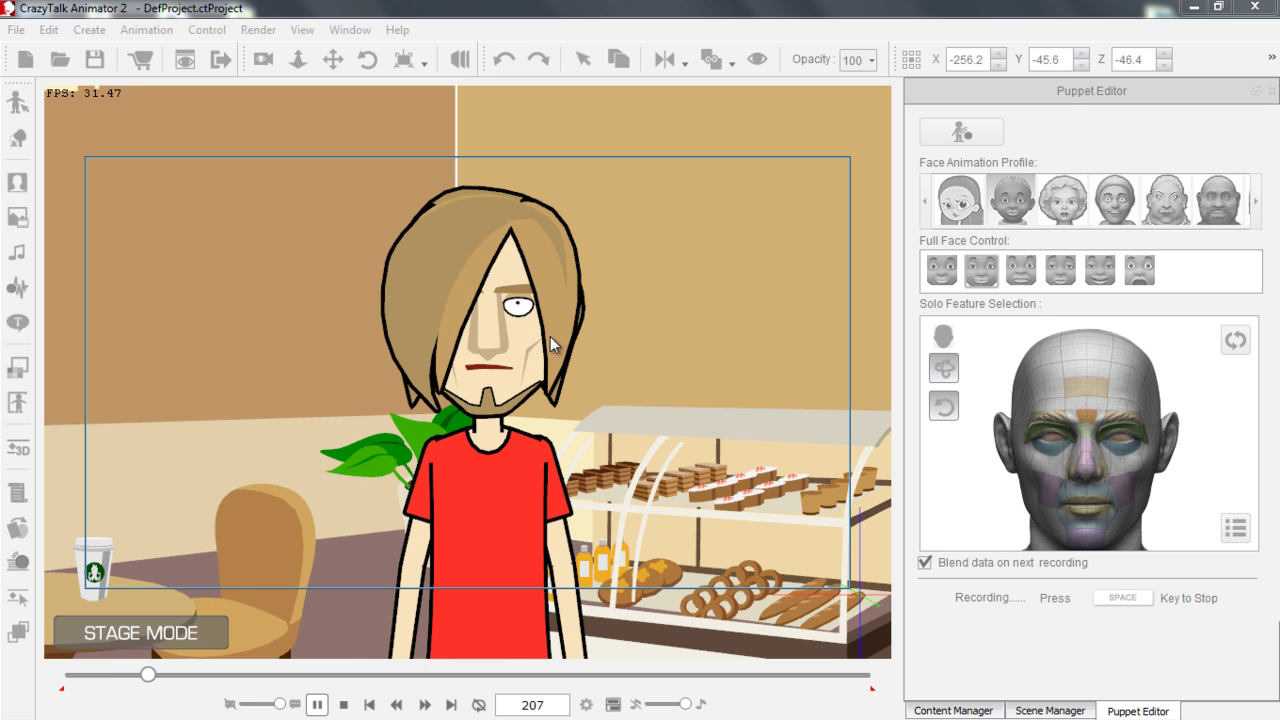
{"action": "key", "text": "space"}
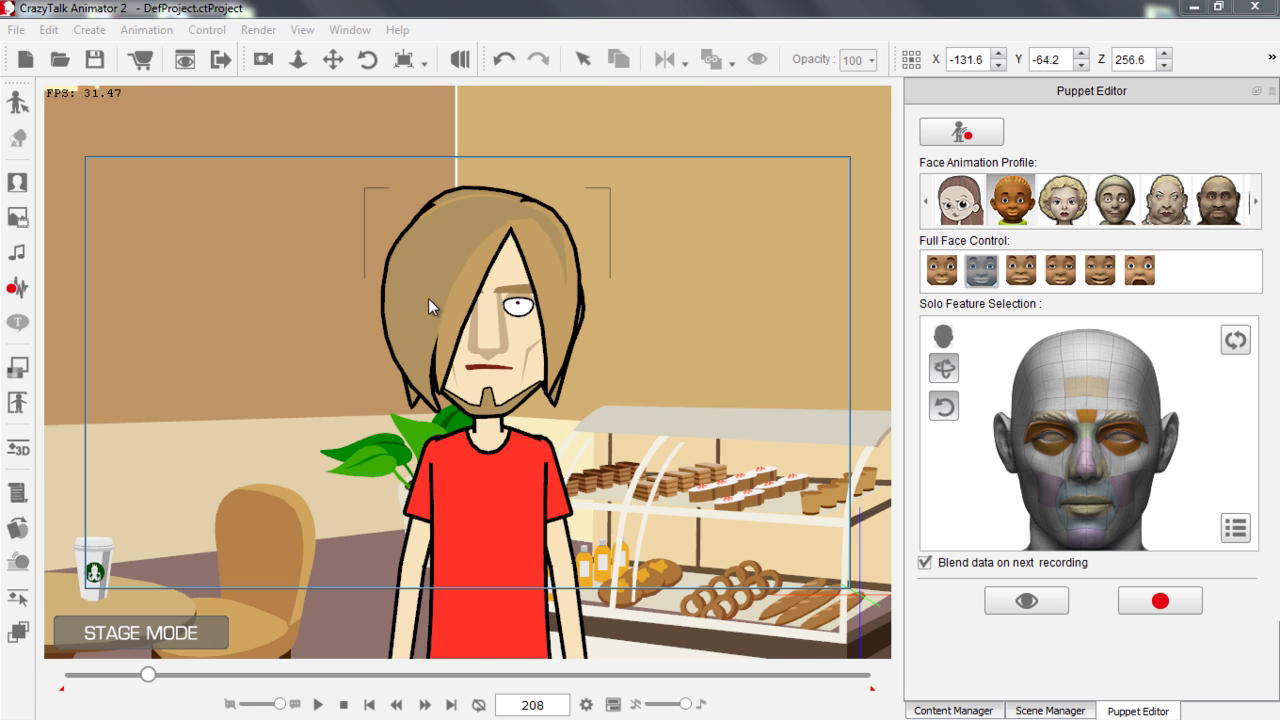
Open the Timeline, hide Saul's Transform and 3D Motion tracks, and show his Face tracks
{"action": "scroll", "coordinate": [432, 308], "scroll_direction": "down", "scroll_amount": 5}
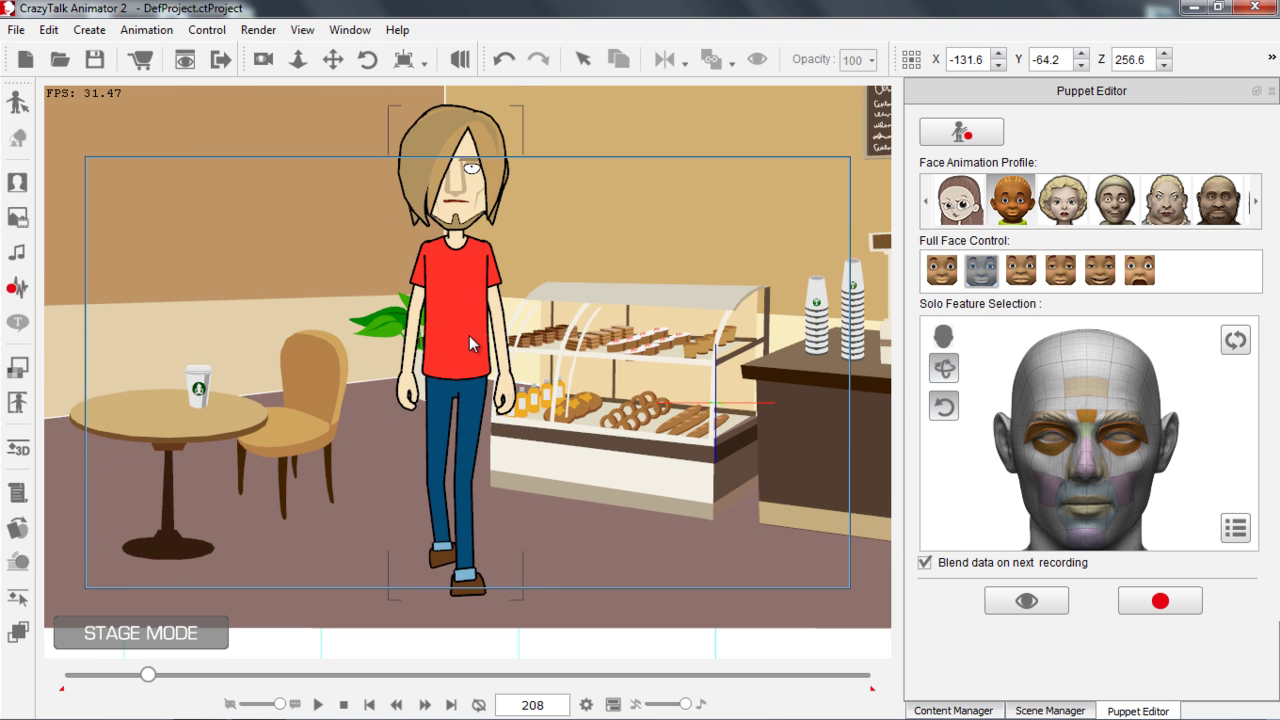
{"action": "key", "text": "F3"}
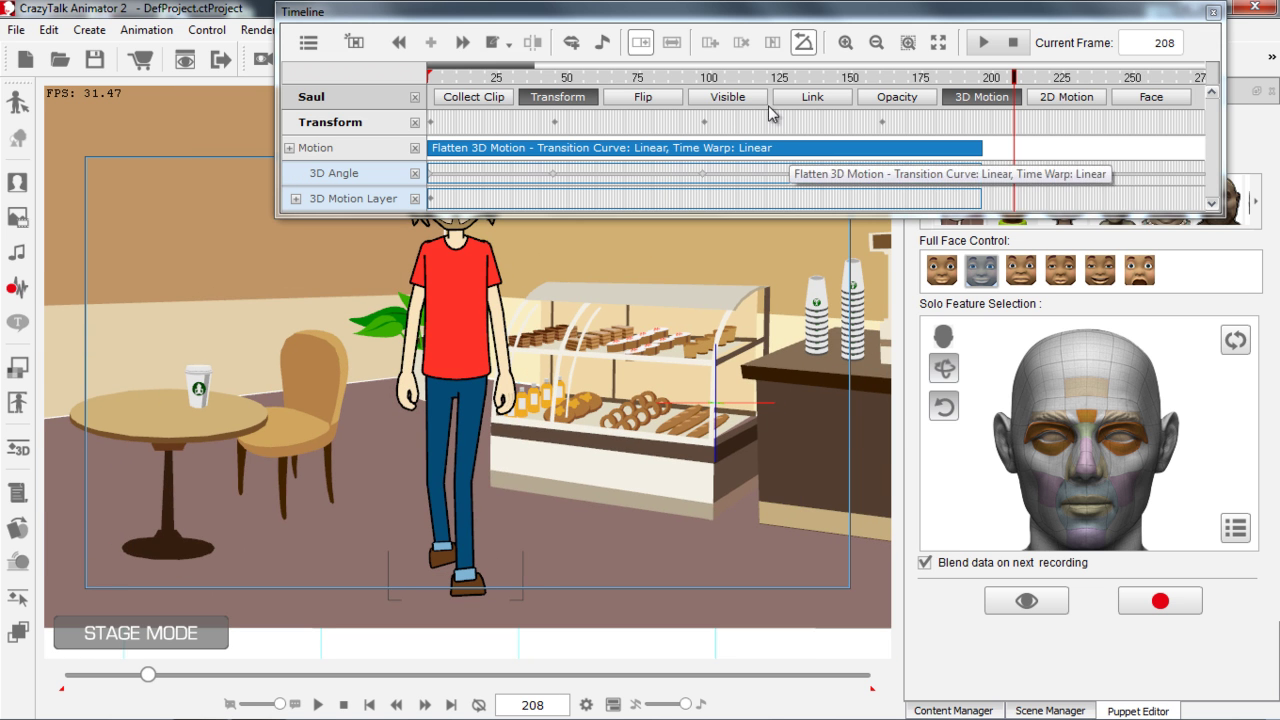
{"action": "left_click", "coordinate": [558, 97]}
{"action": "left_click", "coordinate": [976, 98]}
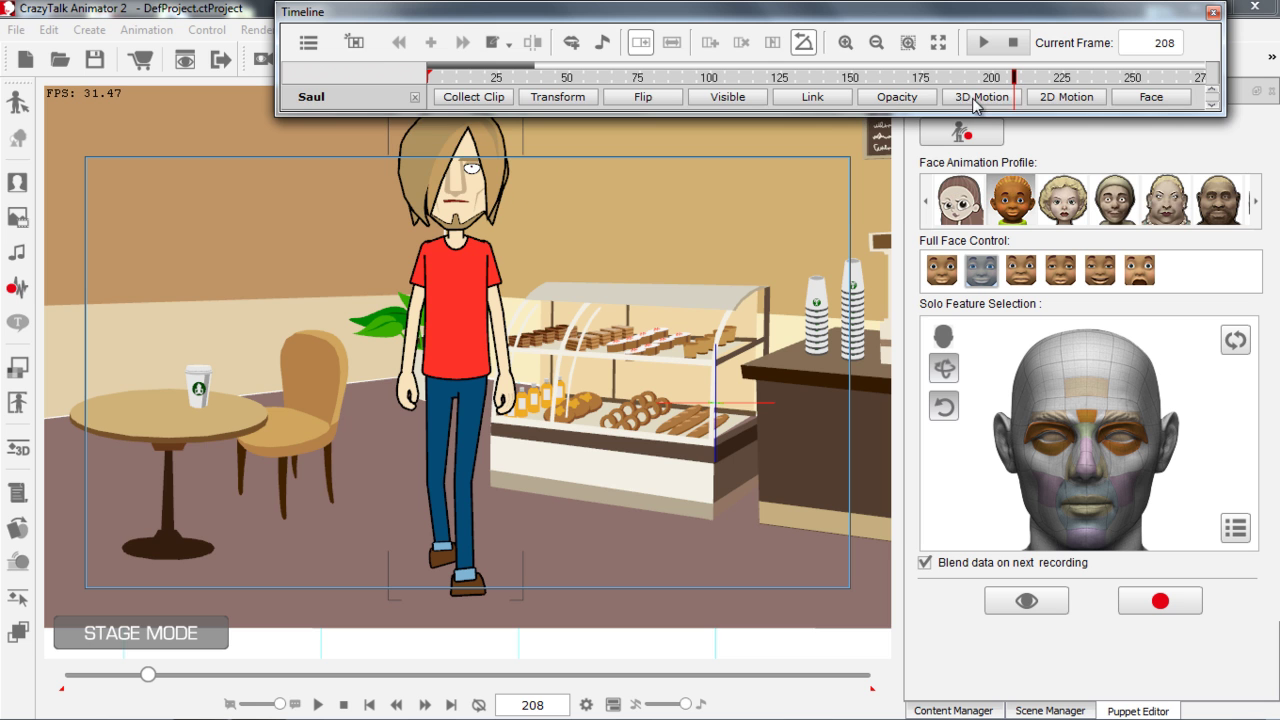
{"action": "left_click", "coordinate": [1155, 98]}
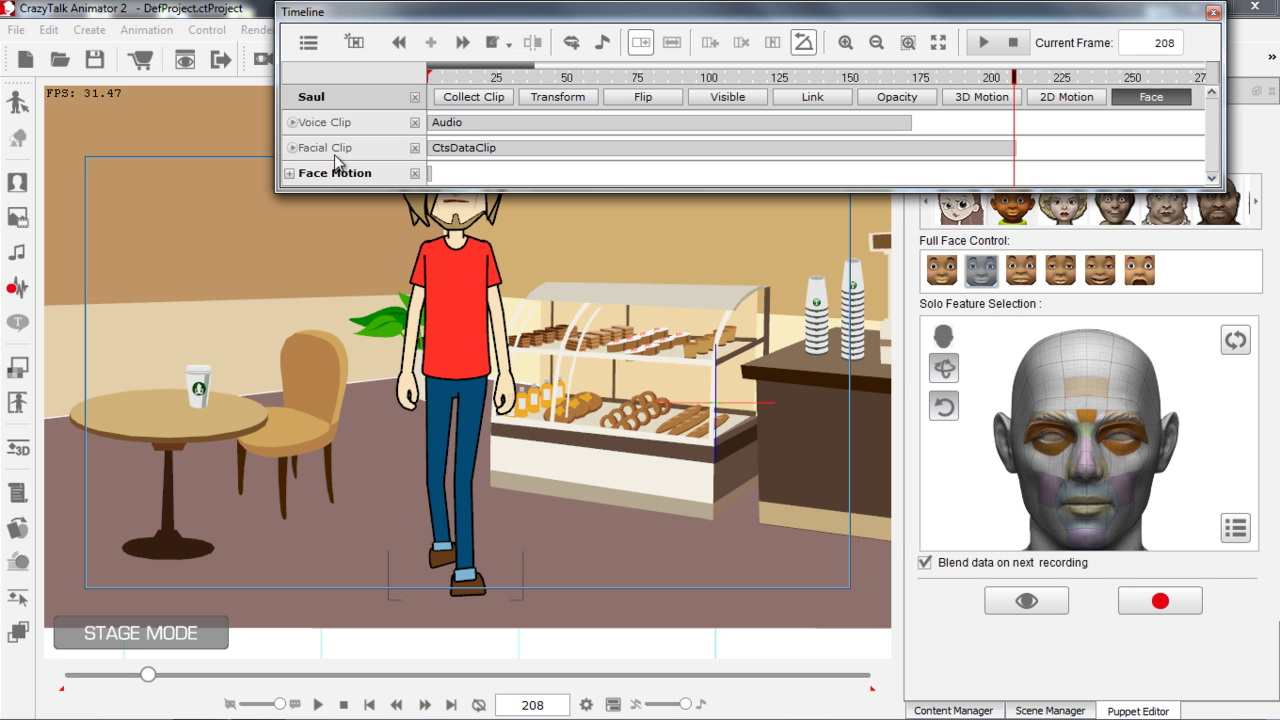
Expand Saul's Voice Clip track to show its Voice waveform and Lips keys, enlarged around frames 105 to 195
{"action": "left_click", "coordinate": [469, 152]}
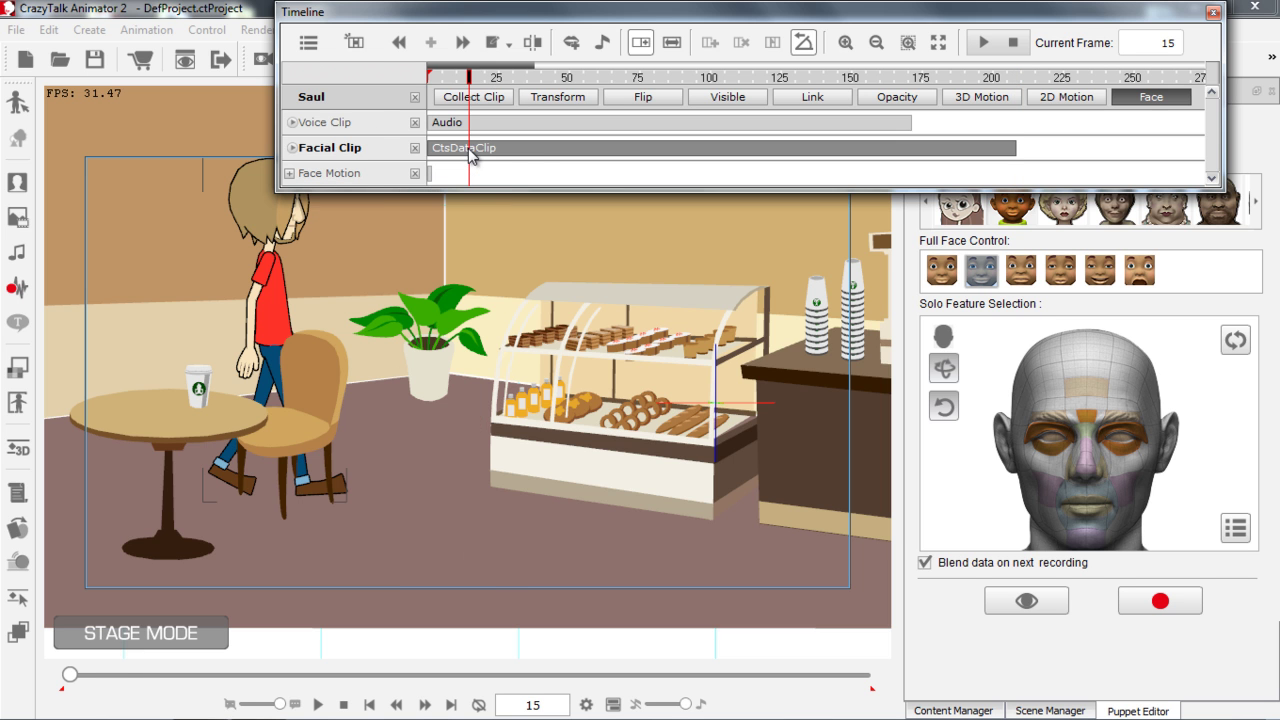
{"action": "left_click", "coordinate": [468, 123]}
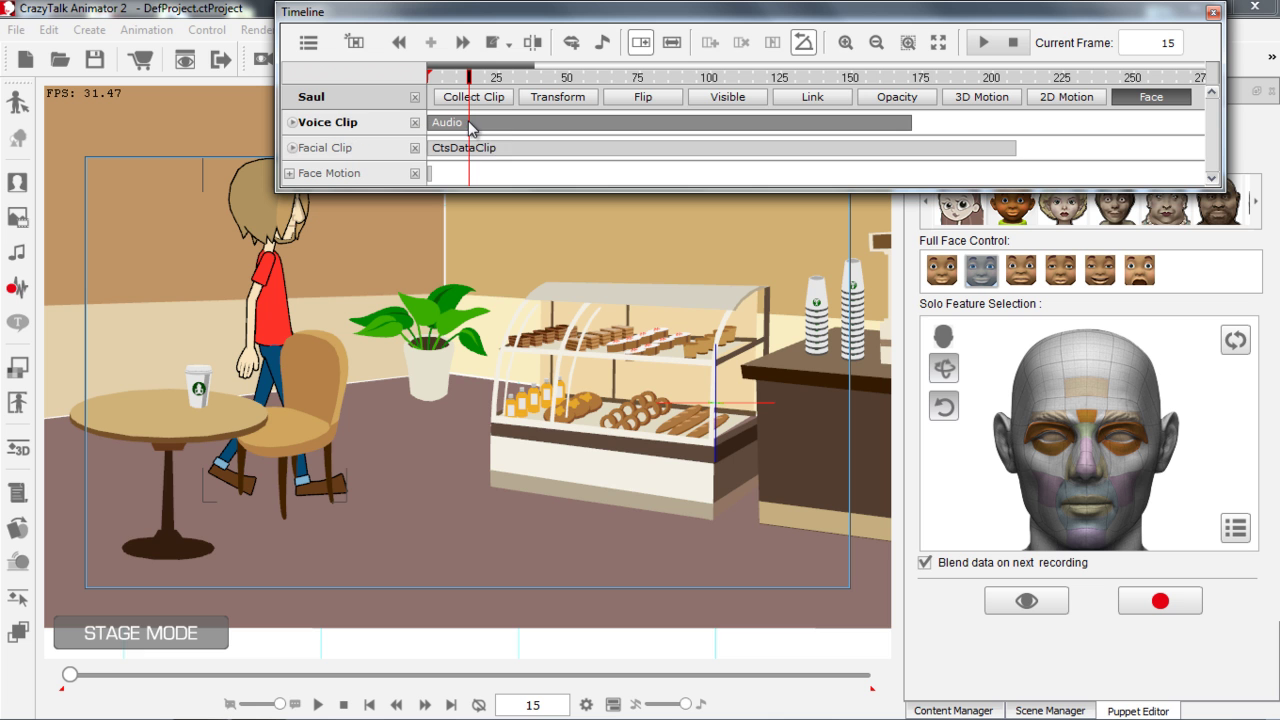
{"action": "left_click", "coordinate": [292, 122]}
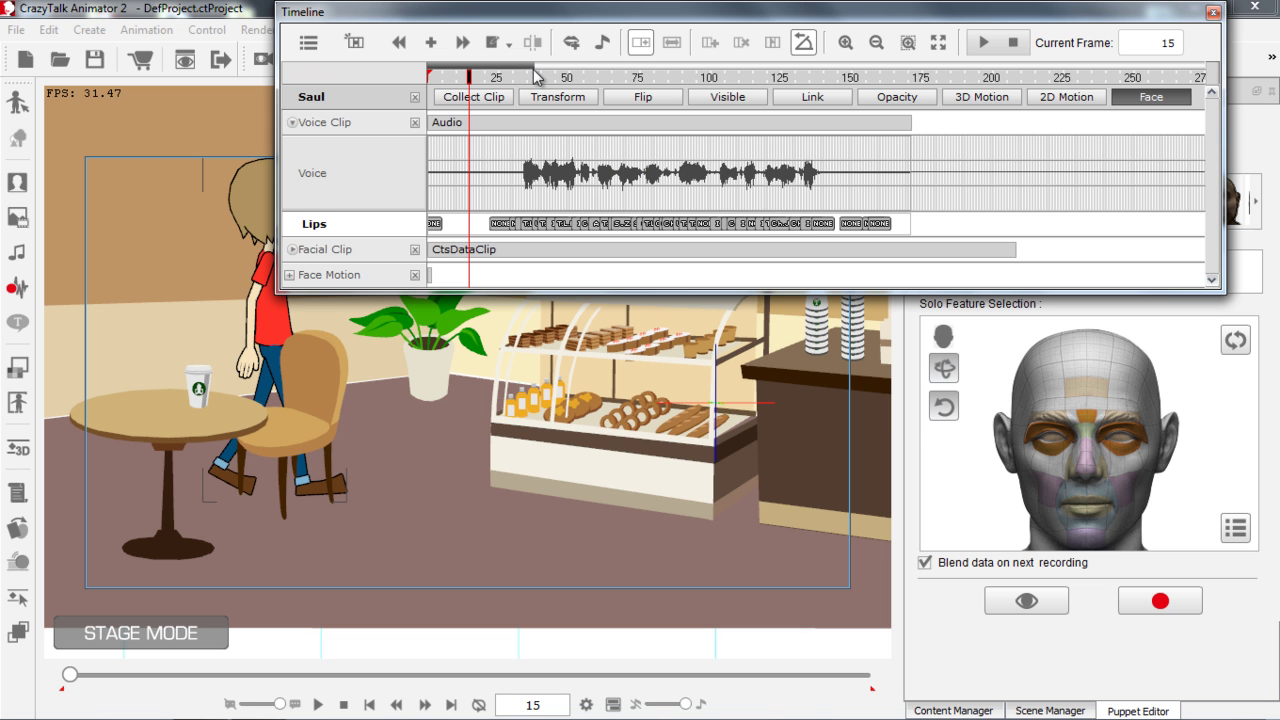
{"action": "left_click_drag", "start_coordinate": [535, 65], "coordinate": [497, 65]}
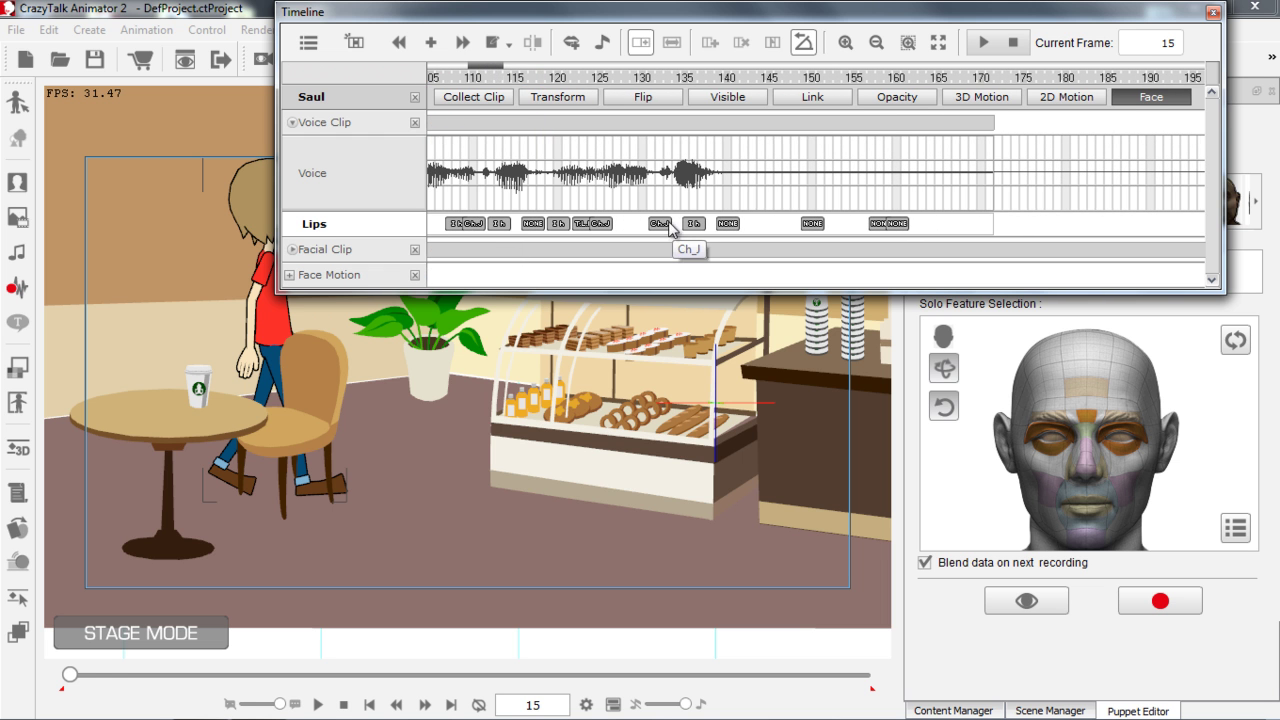
Open the Ch_J lip key at frame 132 in the Lips Editor with Saul's mouth in close view
{"action": "left_click", "coordinate": [660, 223]}
{"action": "scroll", "coordinate": [560, 470], "scroll_direction": "up", "scroll_amount": 5}
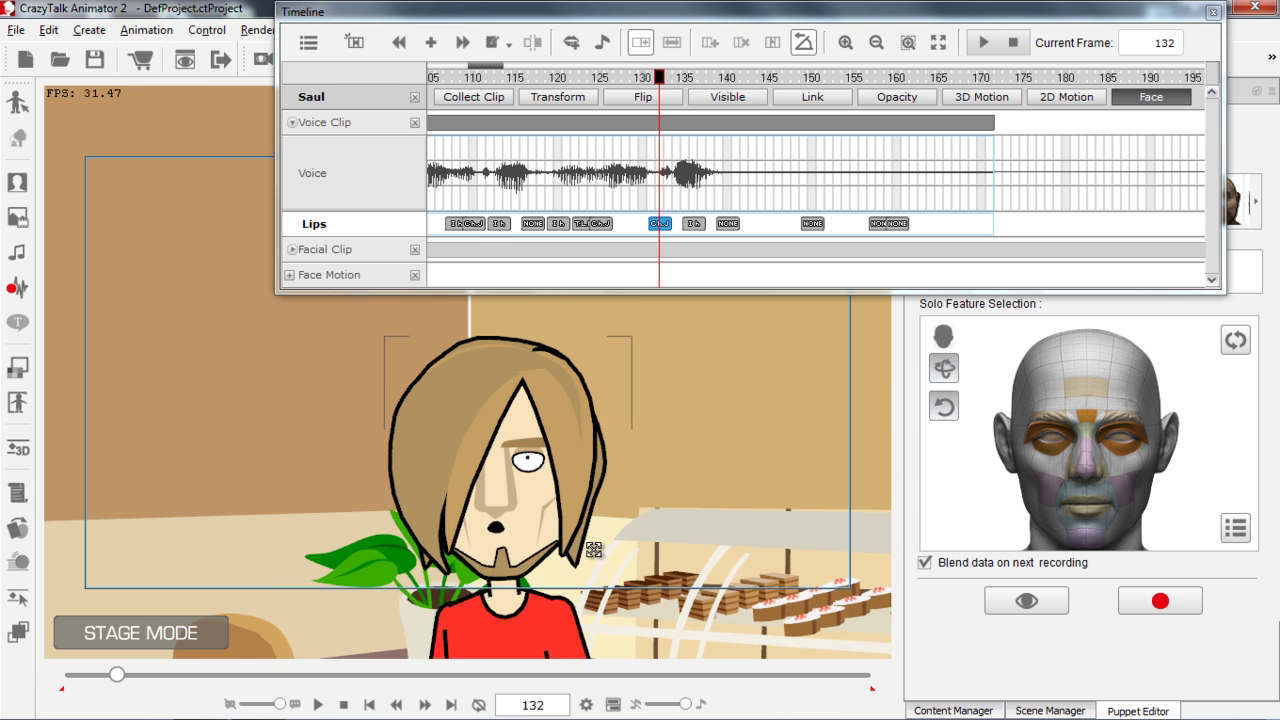
{"action": "scroll", "coordinate": [572, 549], "scroll_direction": "up", "scroll_amount": 5}
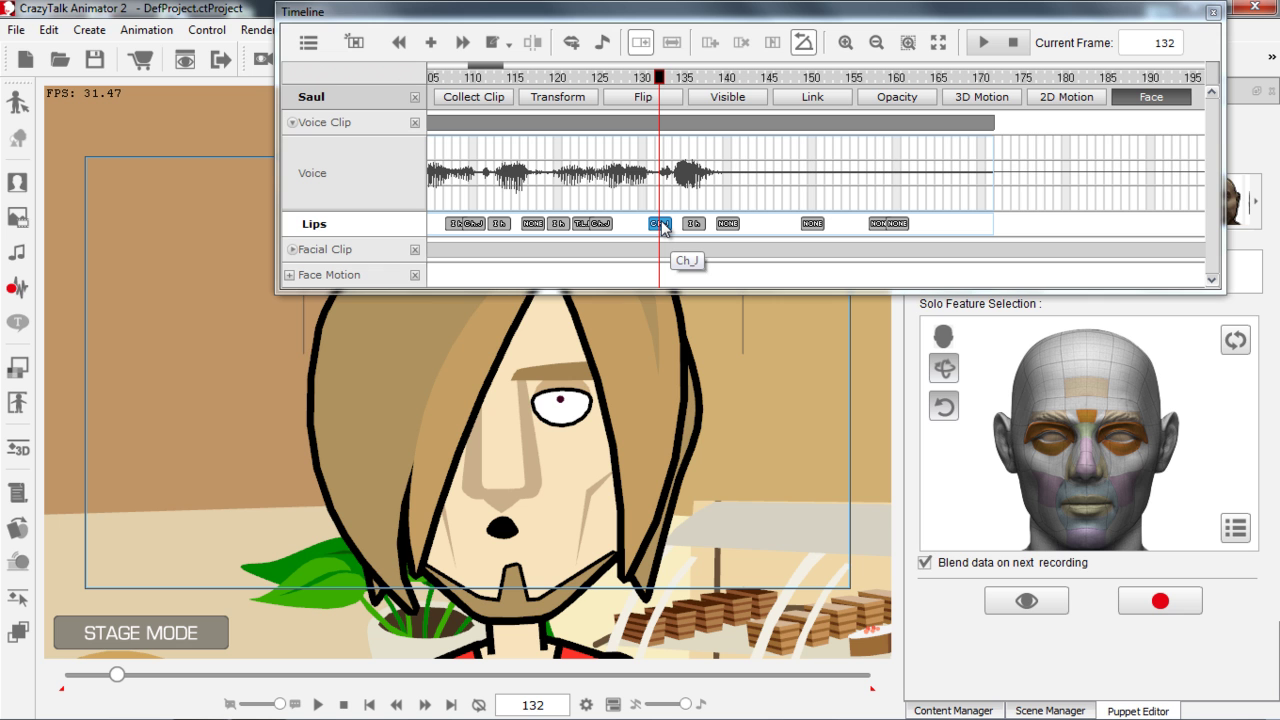
{"action": "double_click", "coordinate": [660, 224]}
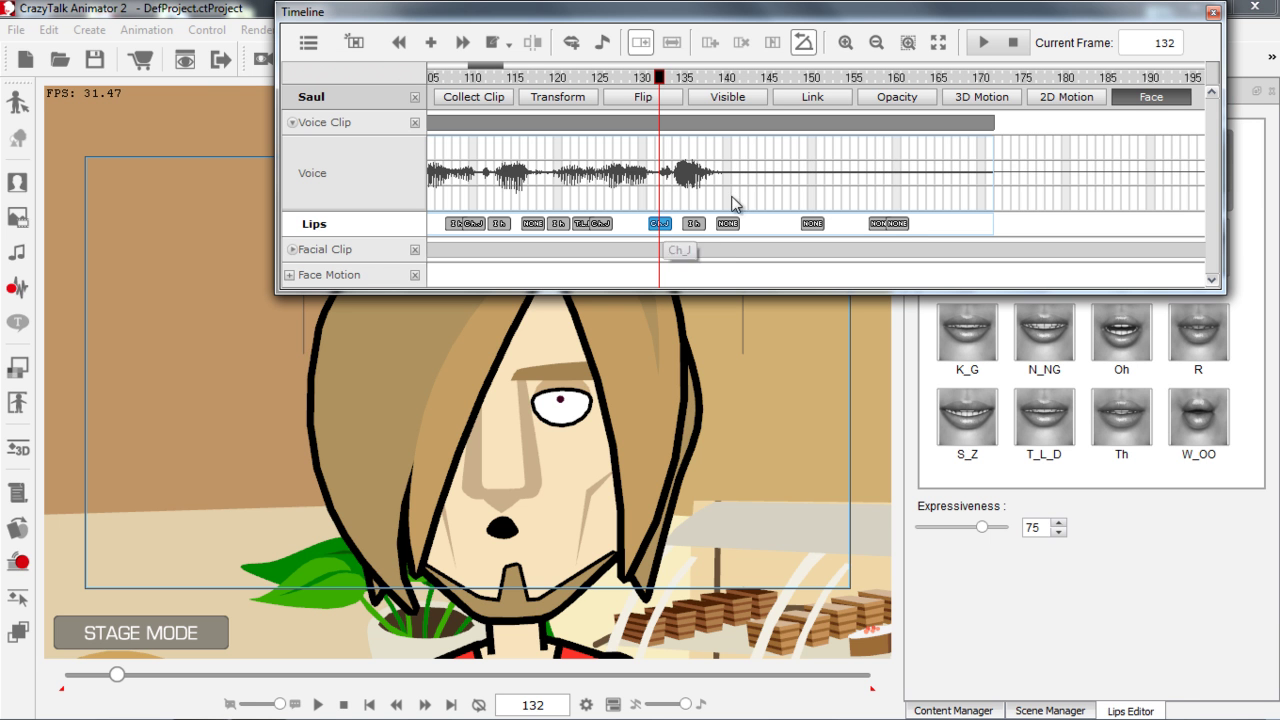
Try the T_L_D, Ih and EE mouth shapes on the frame 132 lip key, then set it to (None)
{"action": "left_click_drag", "start_coordinate": [852, 14], "coordinate": [577, 8]}
{"action": "left_click", "coordinate": [1118, 340]}
{"action": "left_click", "coordinate": [1060, 418]}
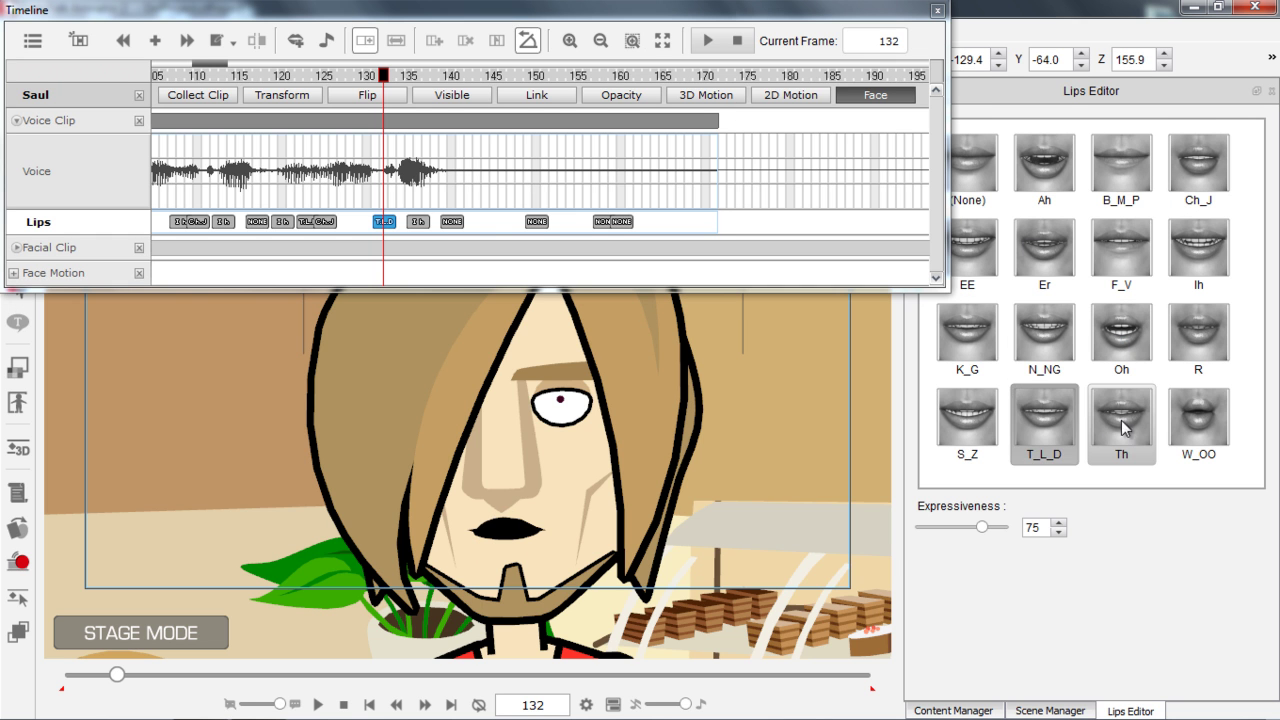
{"action": "left_click", "coordinate": [1216, 250]}
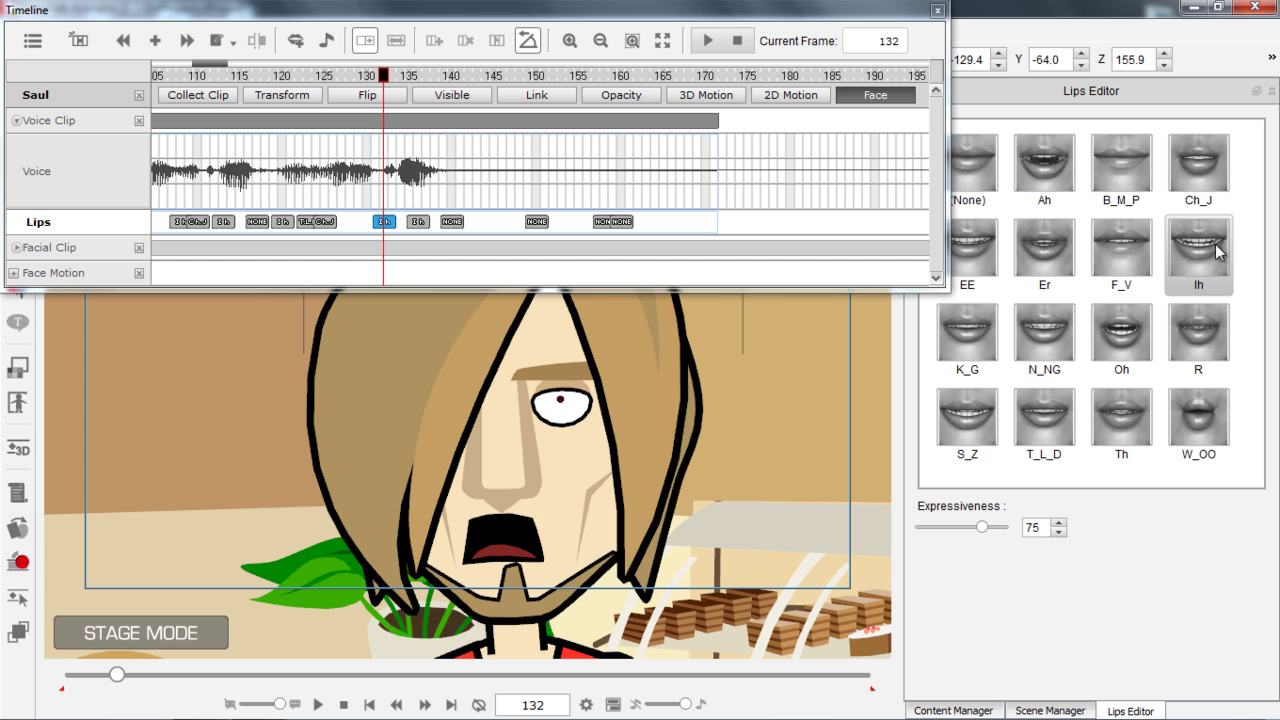
{"action": "left_click", "coordinate": [976, 249]}
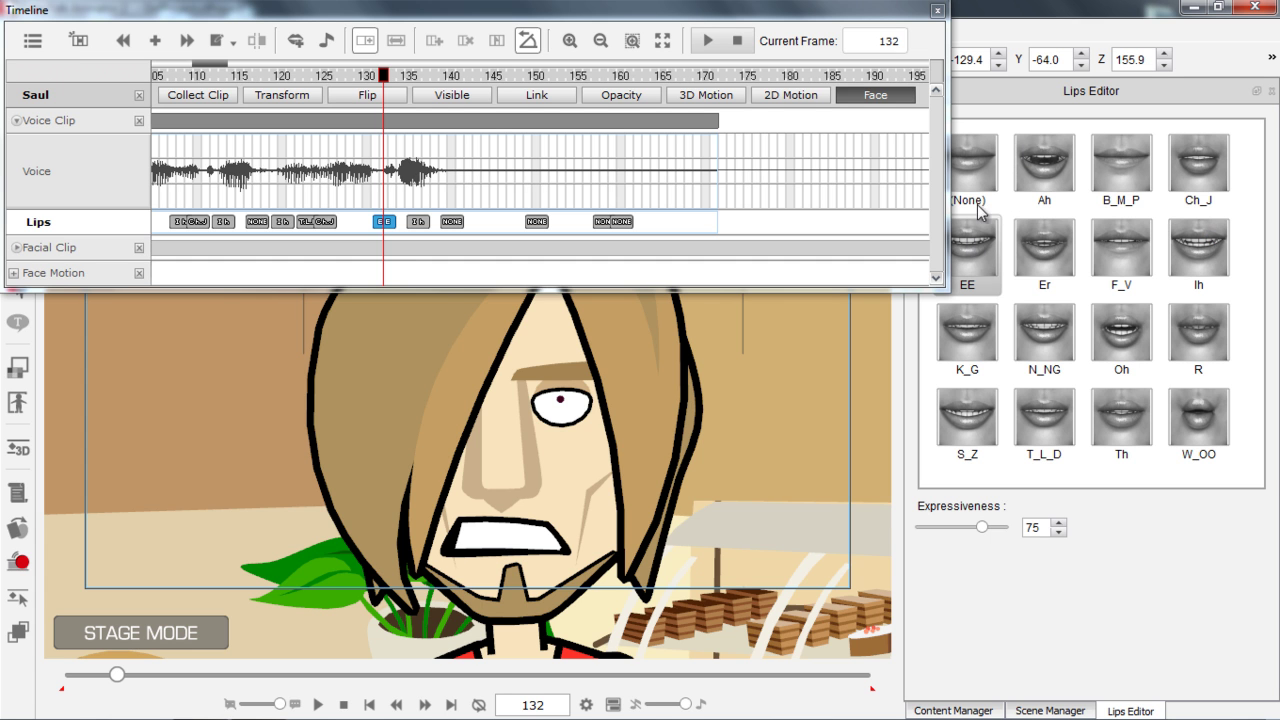
{"action": "left_click", "coordinate": [978, 166]}
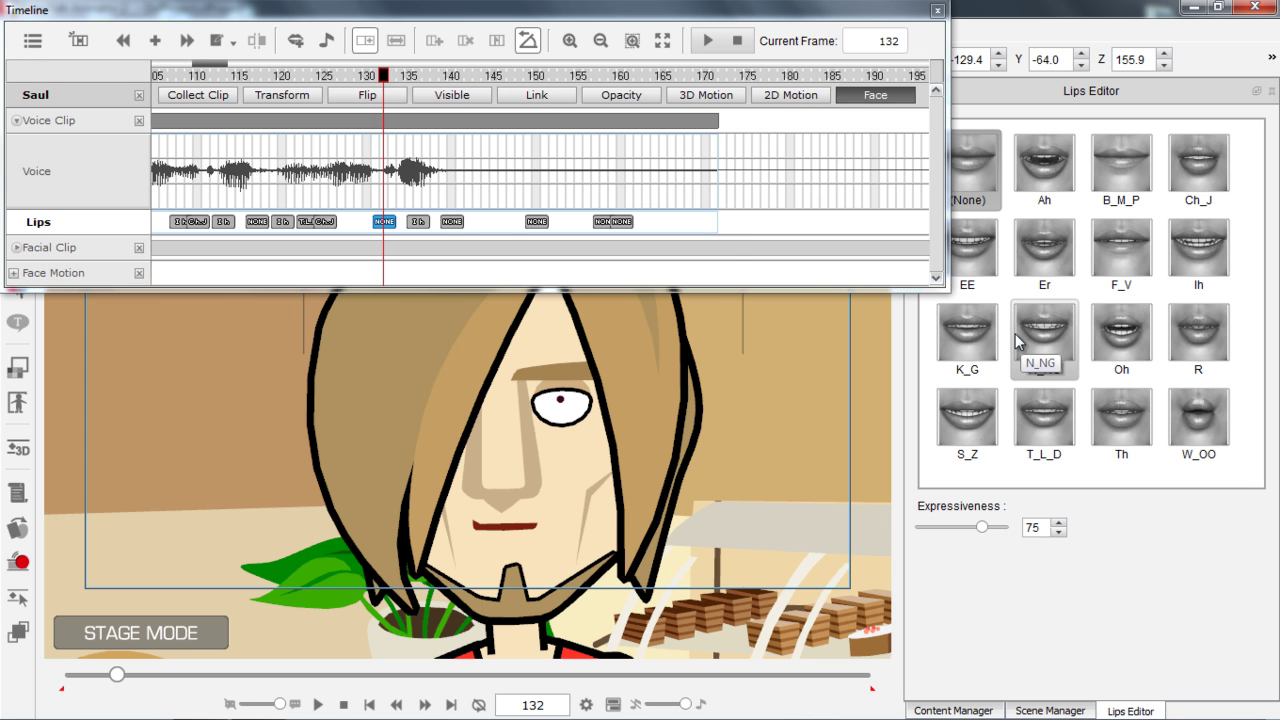
Collapse the Voice Clip track and play back Saul's facial animation from about frame 97
{"action": "scroll", "coordinate": [640, 415], "scroll_direction": "down", "scroll_amount": 3}
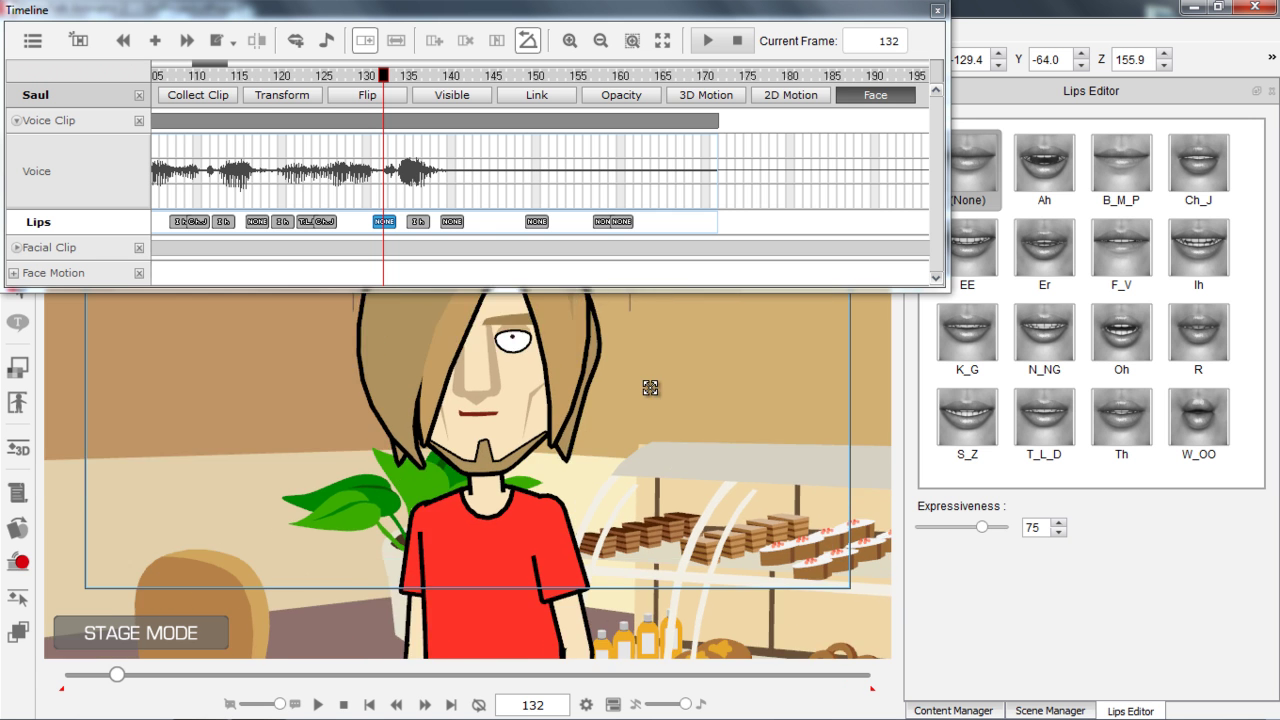
{"action": "scroll", "coordinate": [650, 388], "scroll_direction": "down", "scroll_amount": 3}
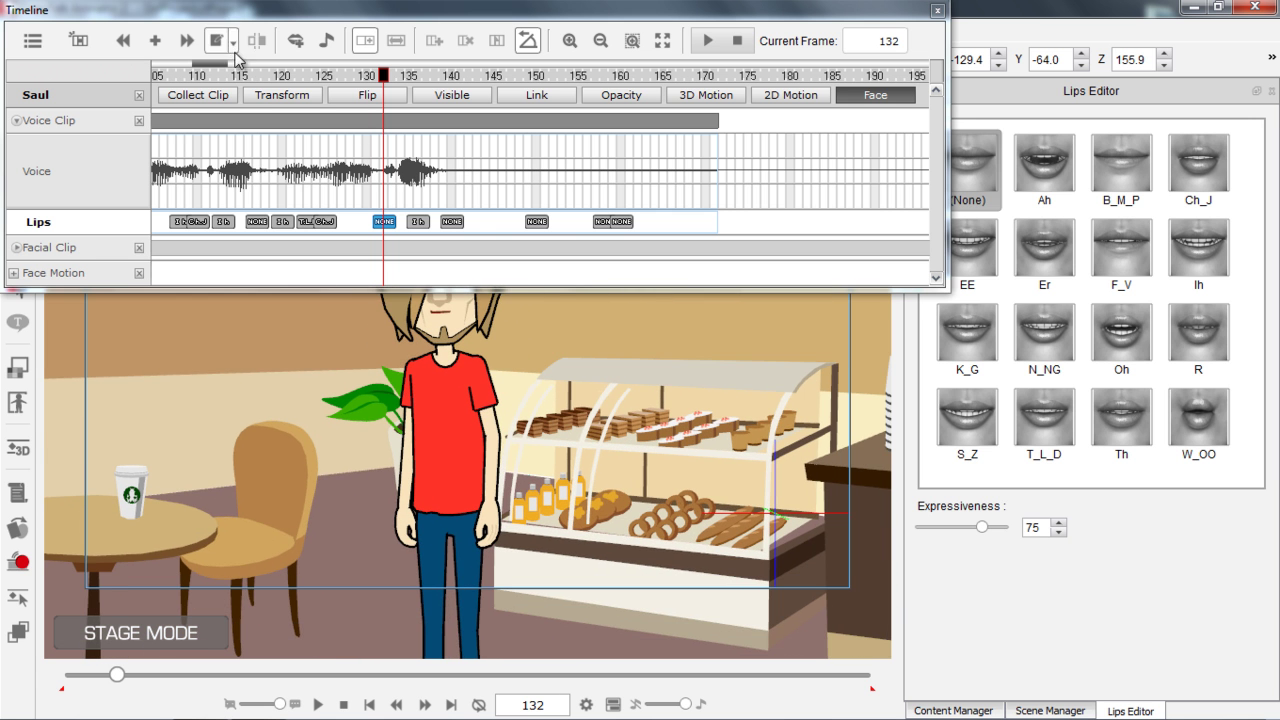
{"action": "mouse_move", "coordinate": [222, 66]}
{"action": "left_mouse_down"}
{"action": "mouse_move", "coordinate": [190, 66]}
{"action": "mouse_move", "coordinate": [235, 64]}
{"action": "left_mouse_up"}
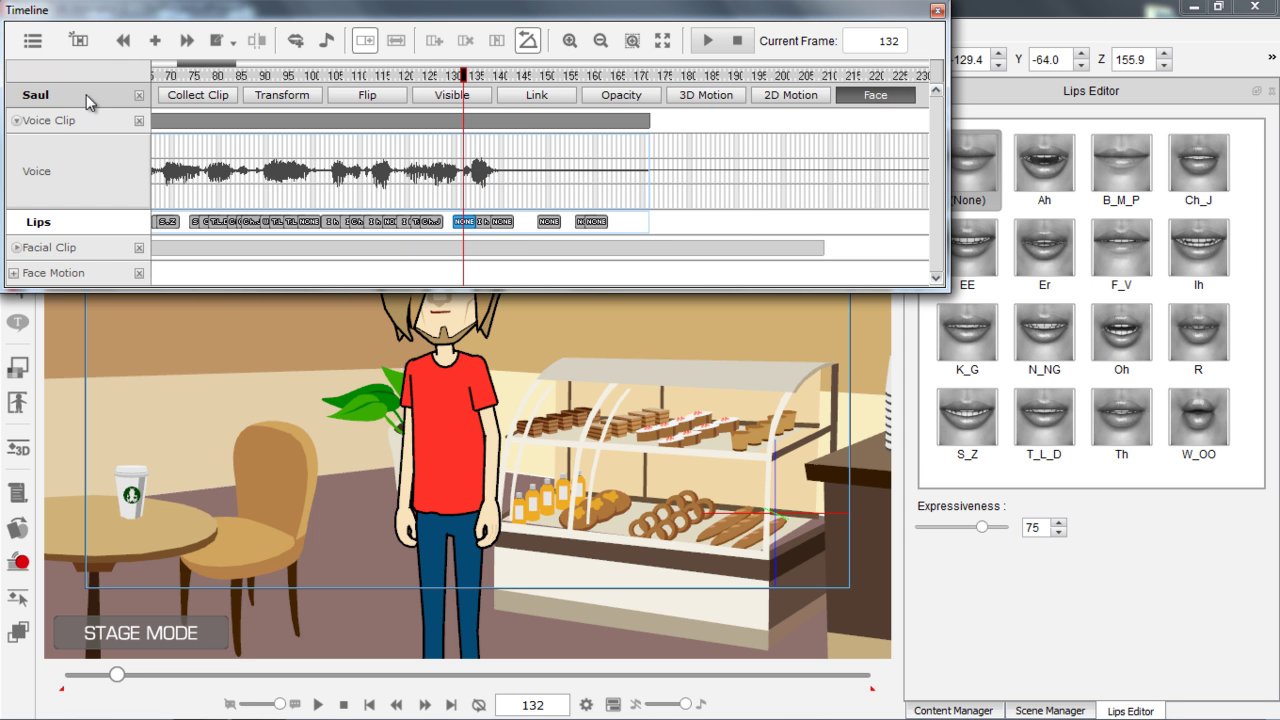
{"action": "left_click", "coordinate": [16, 121]}
{"action": "left_click", "coordinate": [520, 75]}
{"action": "left_click", "coordinate": [298, 75]}
{"action": "key", "text": "space"}
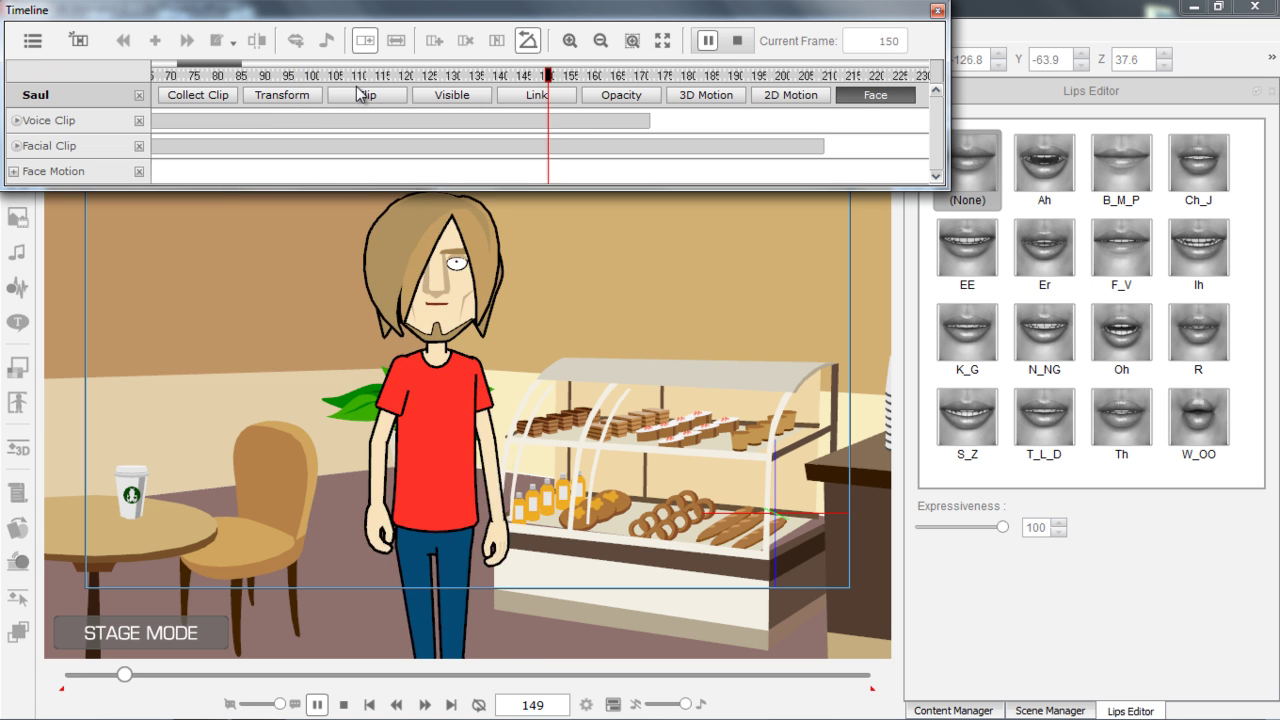
{"action": "key", "text": "space"}
Replace Saul's Face tracks with his 3D Motion and Transform tracks, and place the playhead at frame 161
{"action": "left_click", "coordinate": [614, 76]}
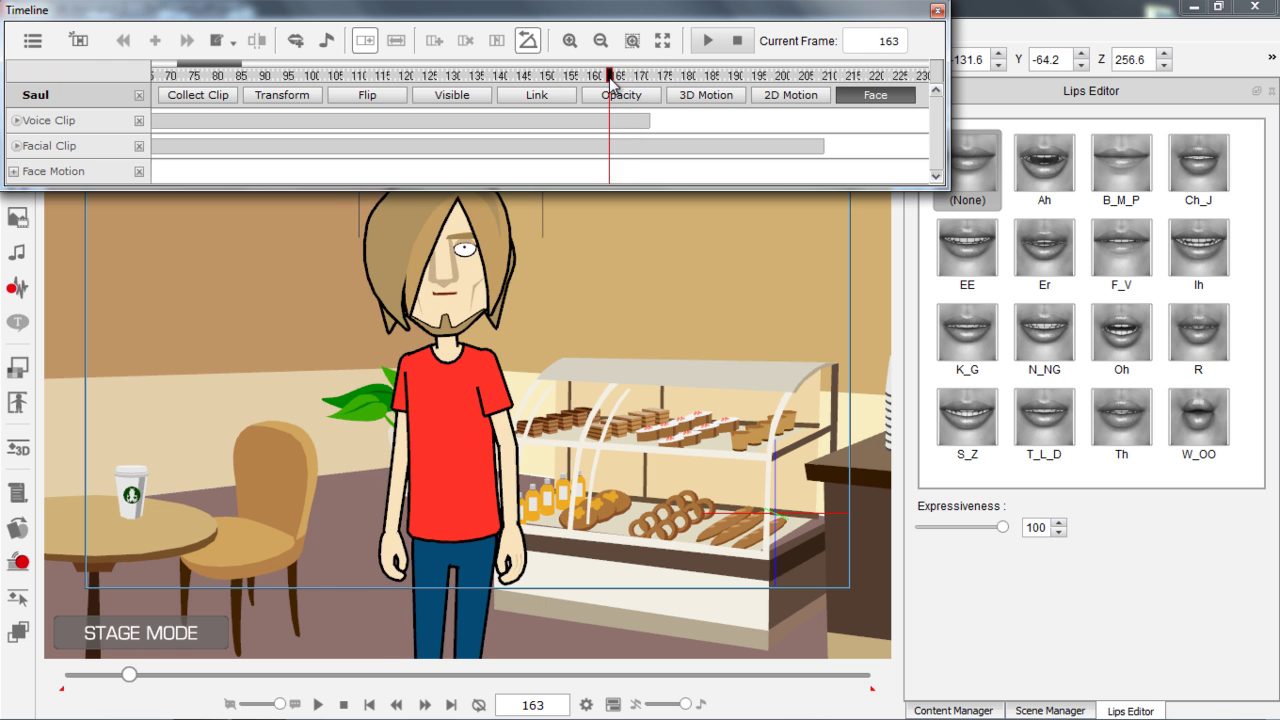
{"action": "left_click", "coordinate": [882, 98]}
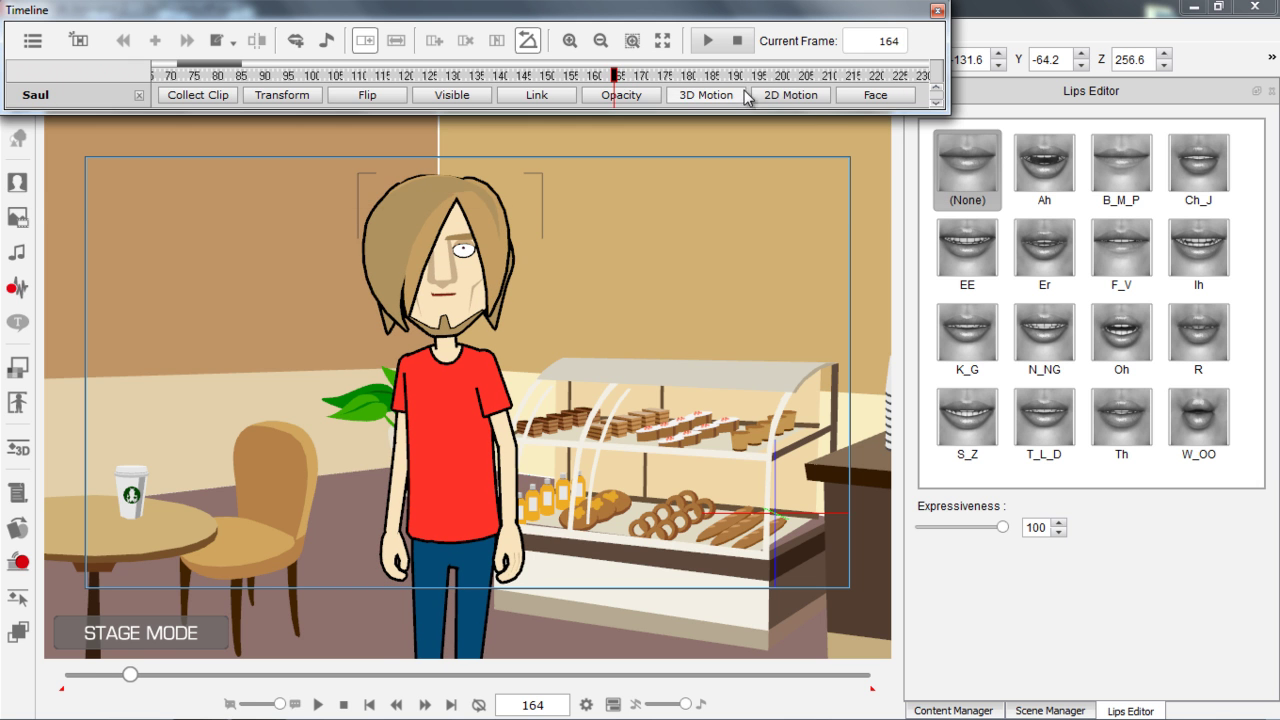
{"action": "left_click", "coordinate": [712, 97]}
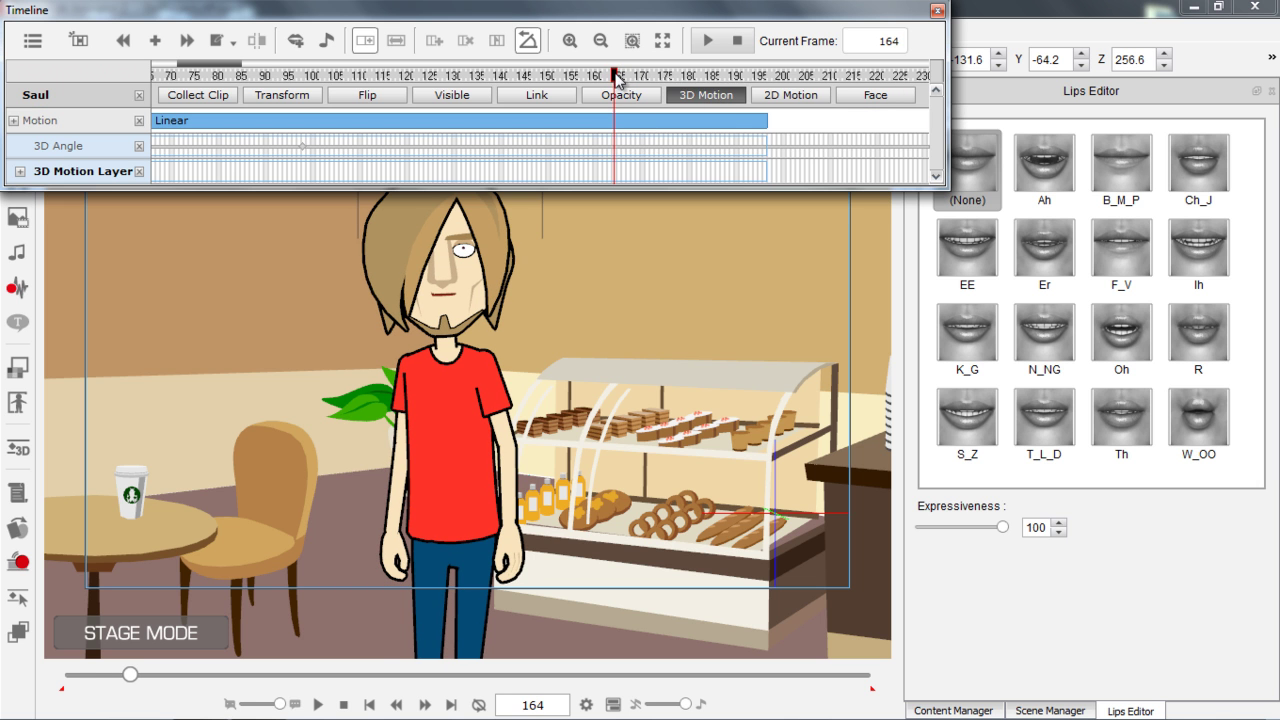
{"action": "left_click", "coordinate": [282, 95]}
{"action": "left_click_drag", "start_coordinate": [614, 79], "coordinate": [602, 84]}
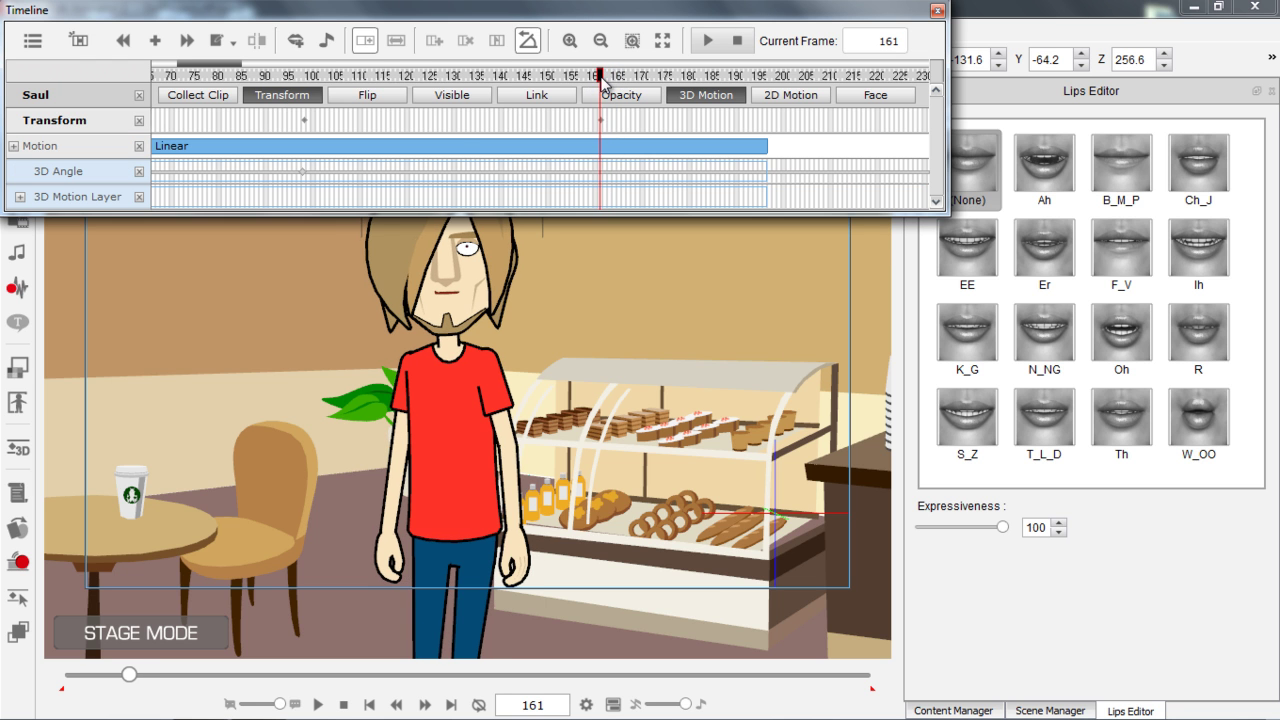
Apply the MJ motion from the 3D 05_Dance templates to Saul at frame 161
{"action": "left_click", "coordinate": [955, 709]}
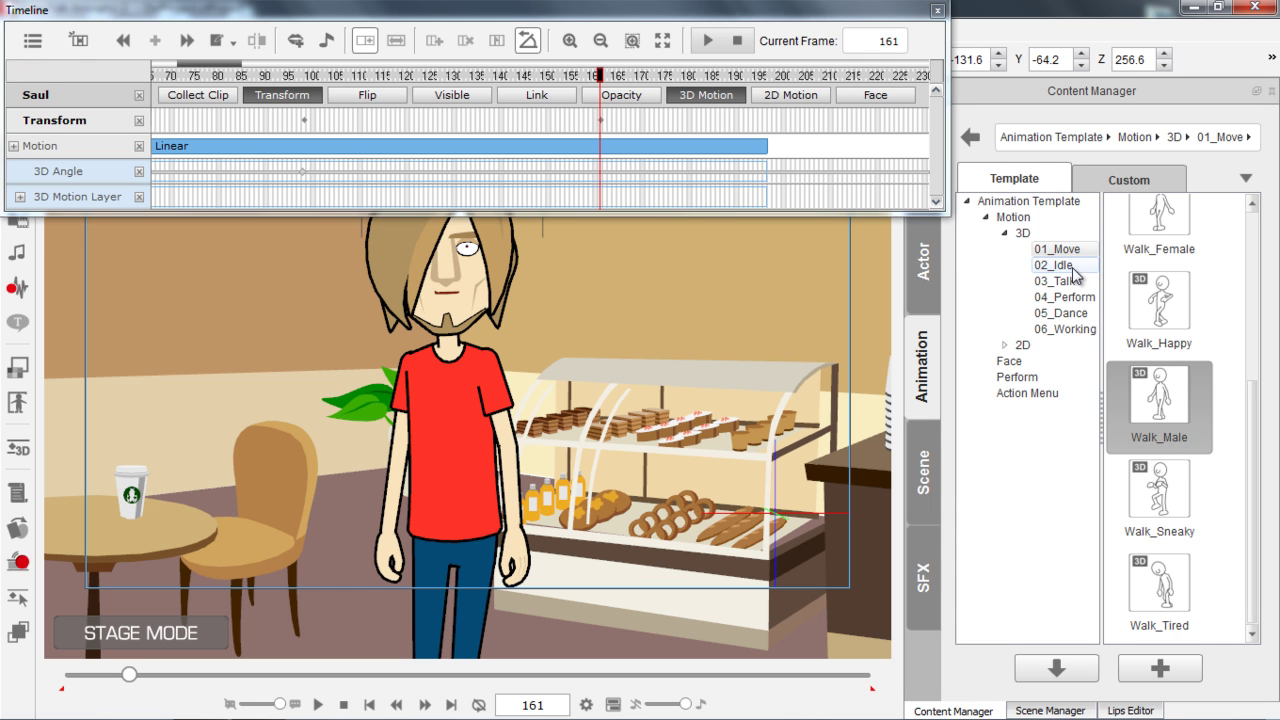
{"action": "left_click", "coordinate": [1075, 314]}
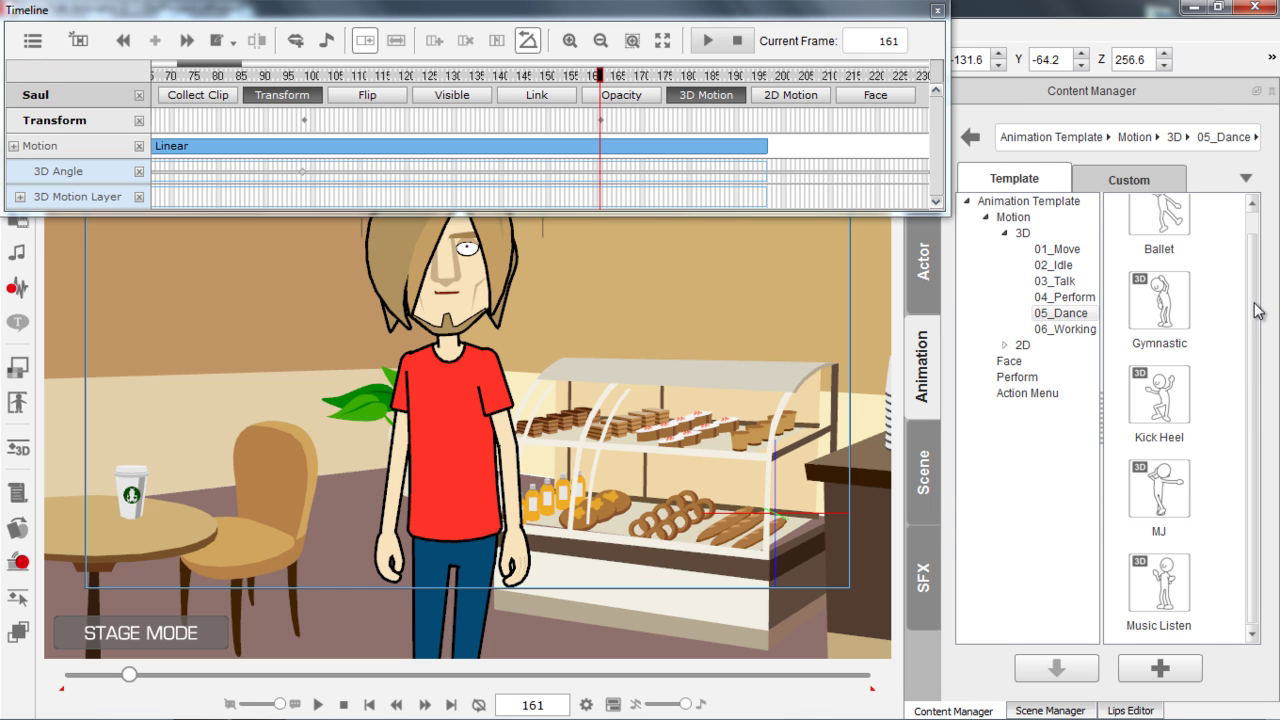
{"action": "scroll", "coordinate": [687, 360], "scroll_direction": "down", "scroll_amount": 5}
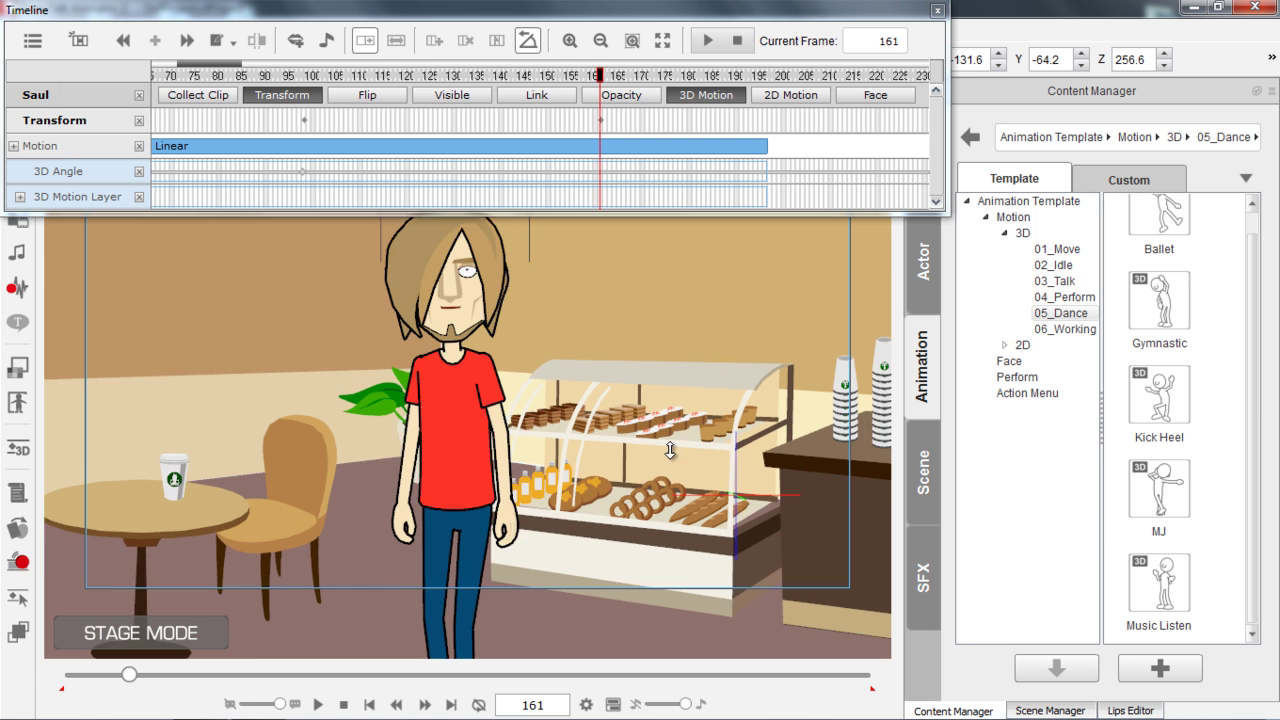
{"action": "left_click_drag", "start_coordinate": [686, 445], "coordinate": [693, 469]}
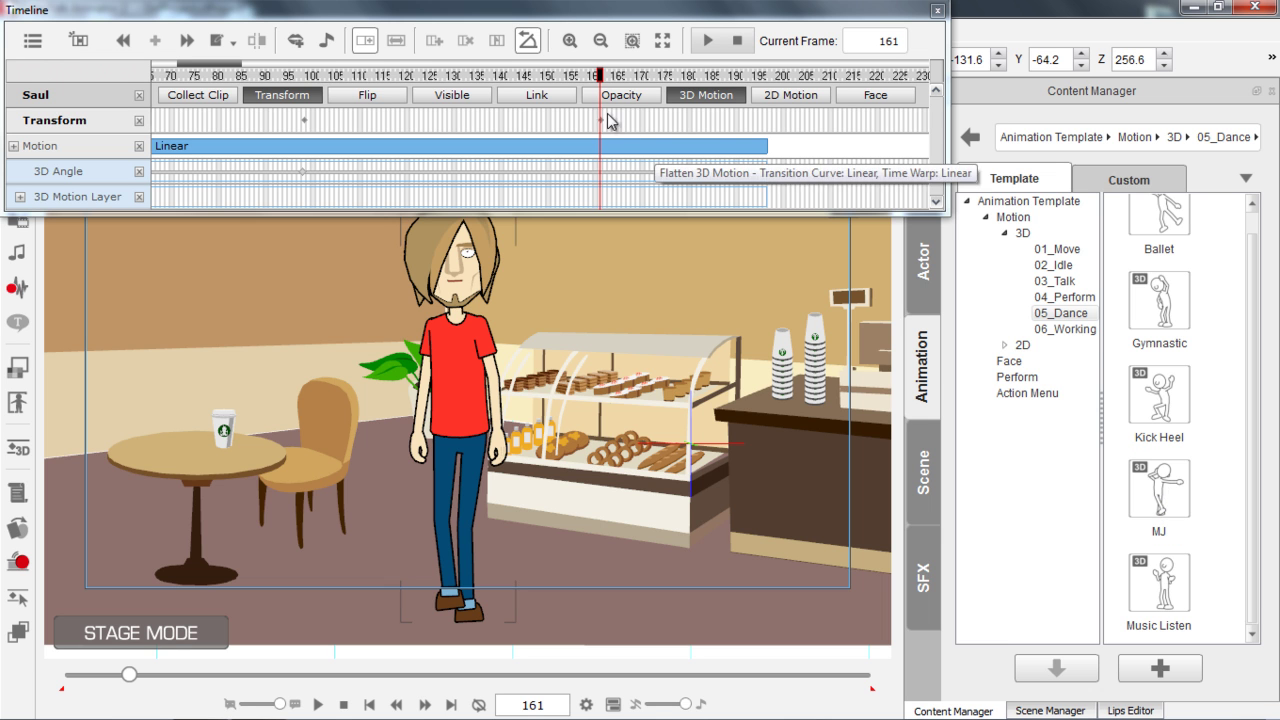
{"action": "double_click", "coordinate": [1157, 492]}
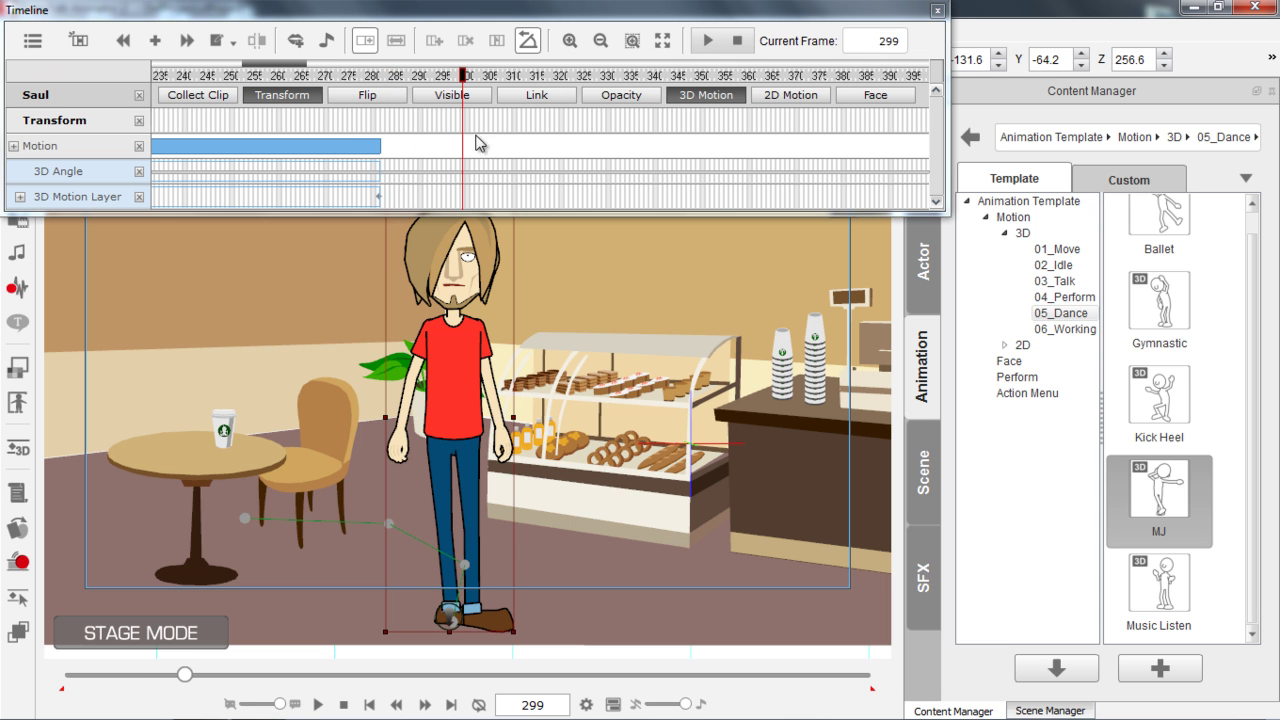
Preview the transition into Saul's MJ dance from about frame 145
{"action": "left_click_drag", "start_coordinate": [287, 70], "coordinate": [235, 68]}
{"action": "left_click_drag", "start_coordinate": [378, 84], "coordinate": [316, 84]}
{"action": "key", "text": "space"}
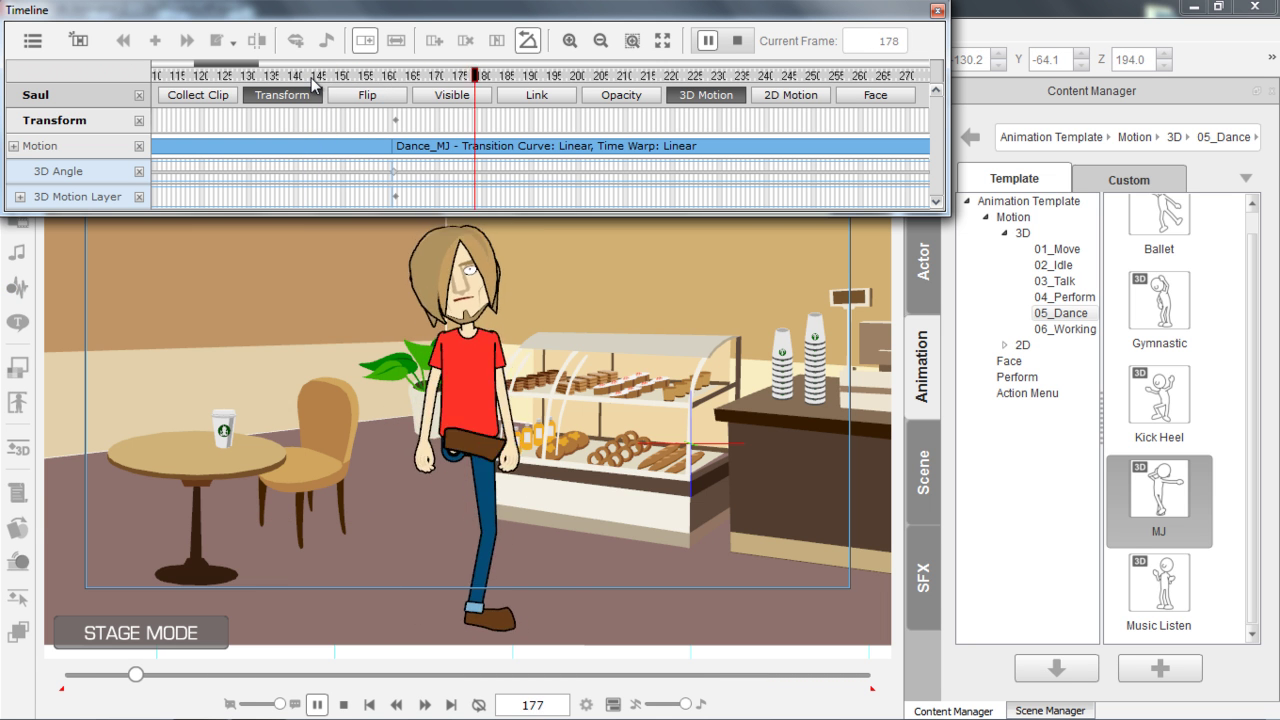
{"action": "key", "text": "space"}
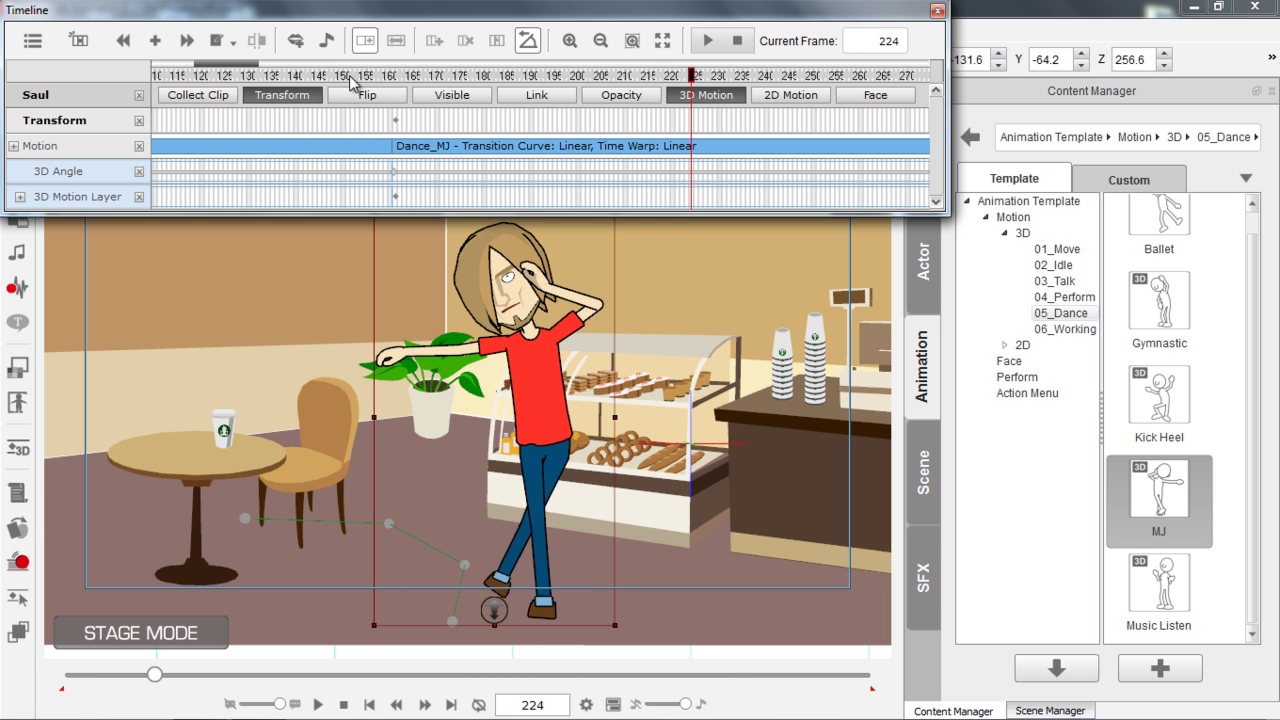
Play the dance from frame 162 and stop at the pose on frame 202
{"action": "left_click", "coordinate": [397, 82]}
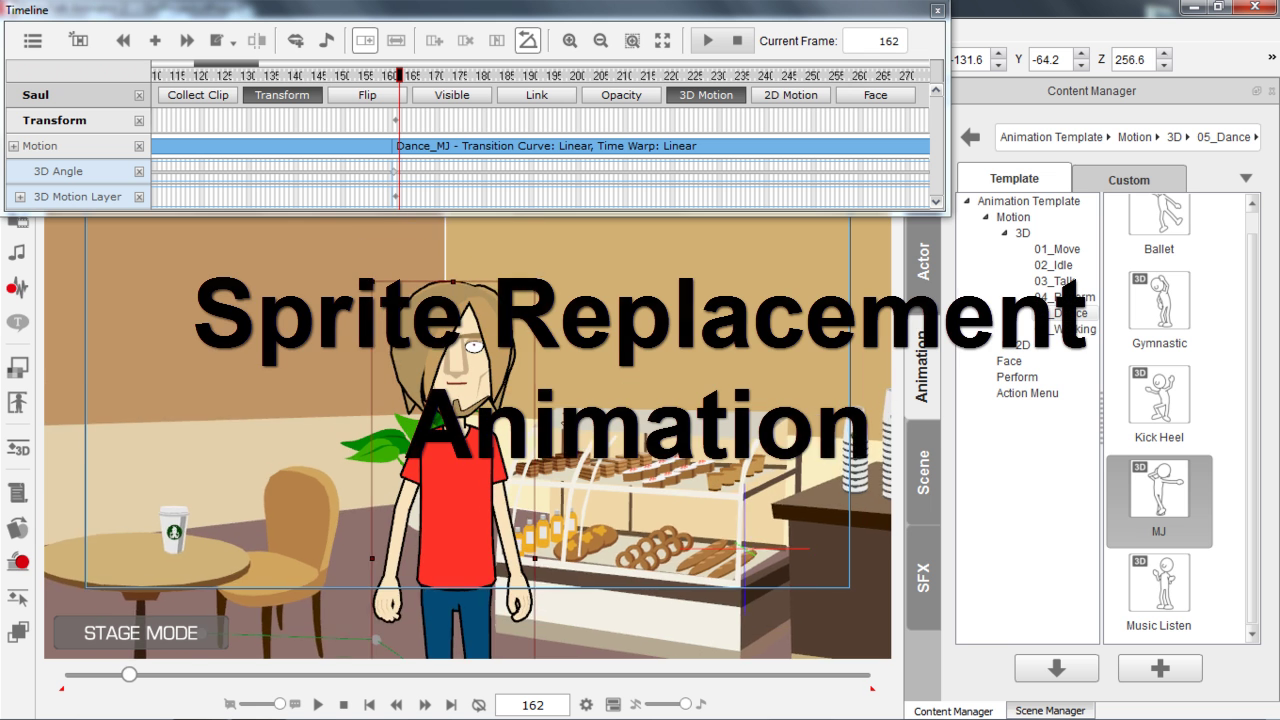
{"action": "key", "text": "space"}
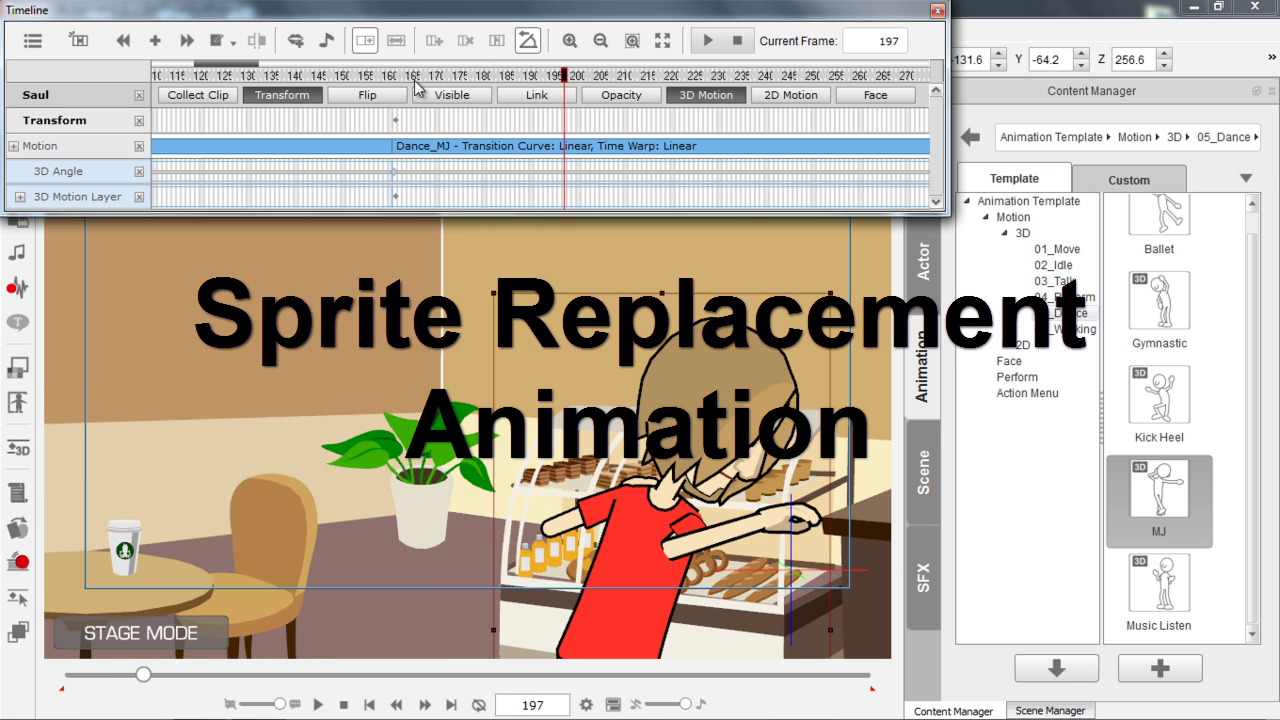
{"action": "key", "text": "space"}
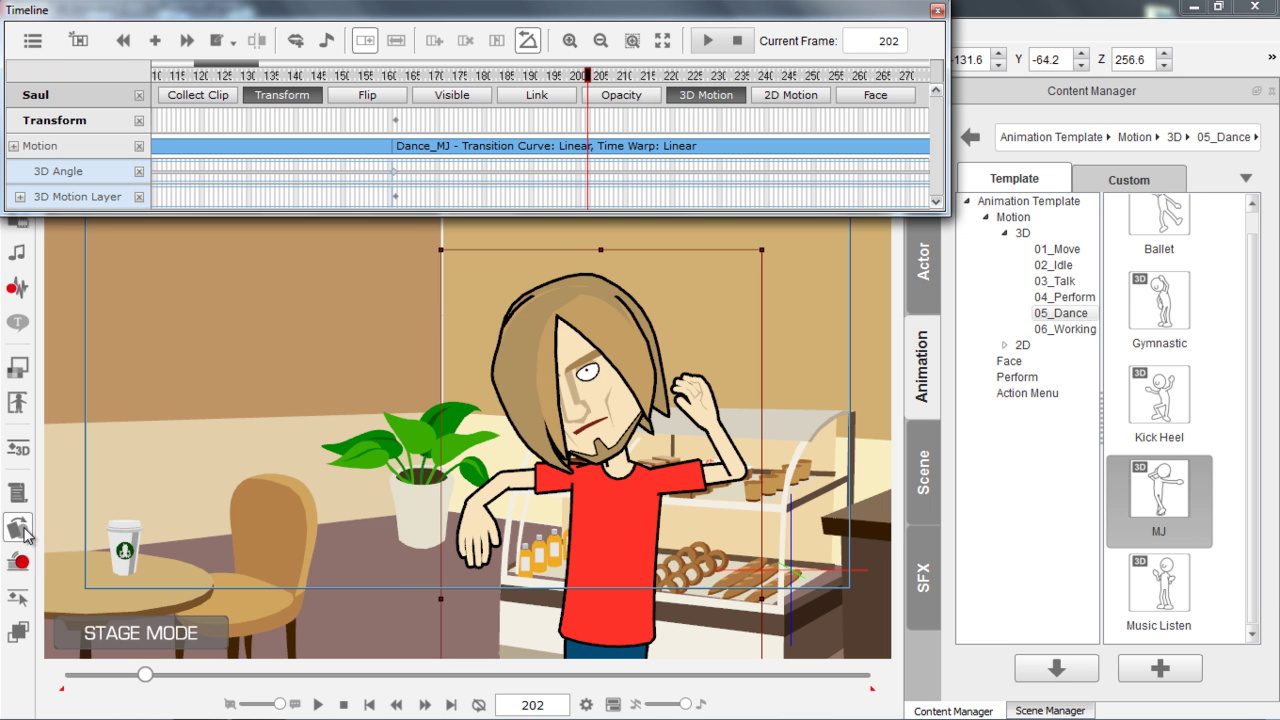
Replace Saul's left eye sprite at frame 202 with the 08_Angry_Exe... sprite using the Sprite Editor
{"action": "left_click", "coordinate": [22, 532]}
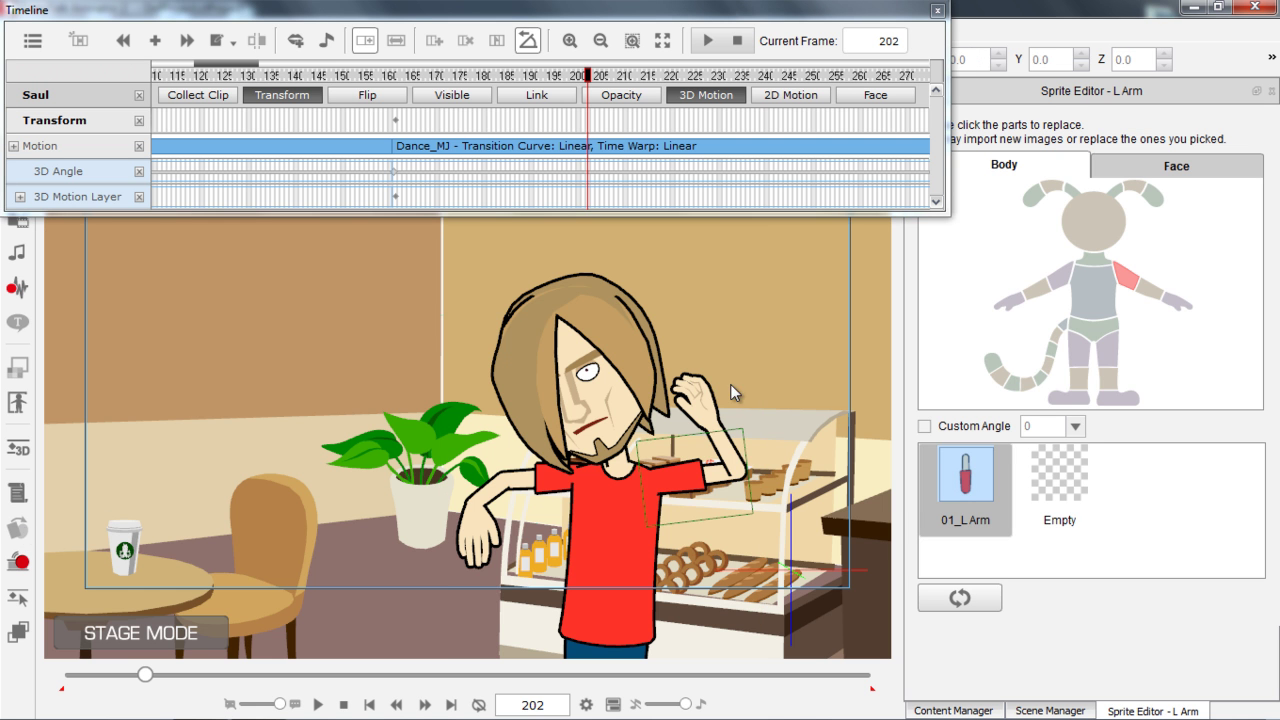
{"action": "scroll", "coordinate": [482, 377], "scroll_direction": "up", "scroll_amount": 6}
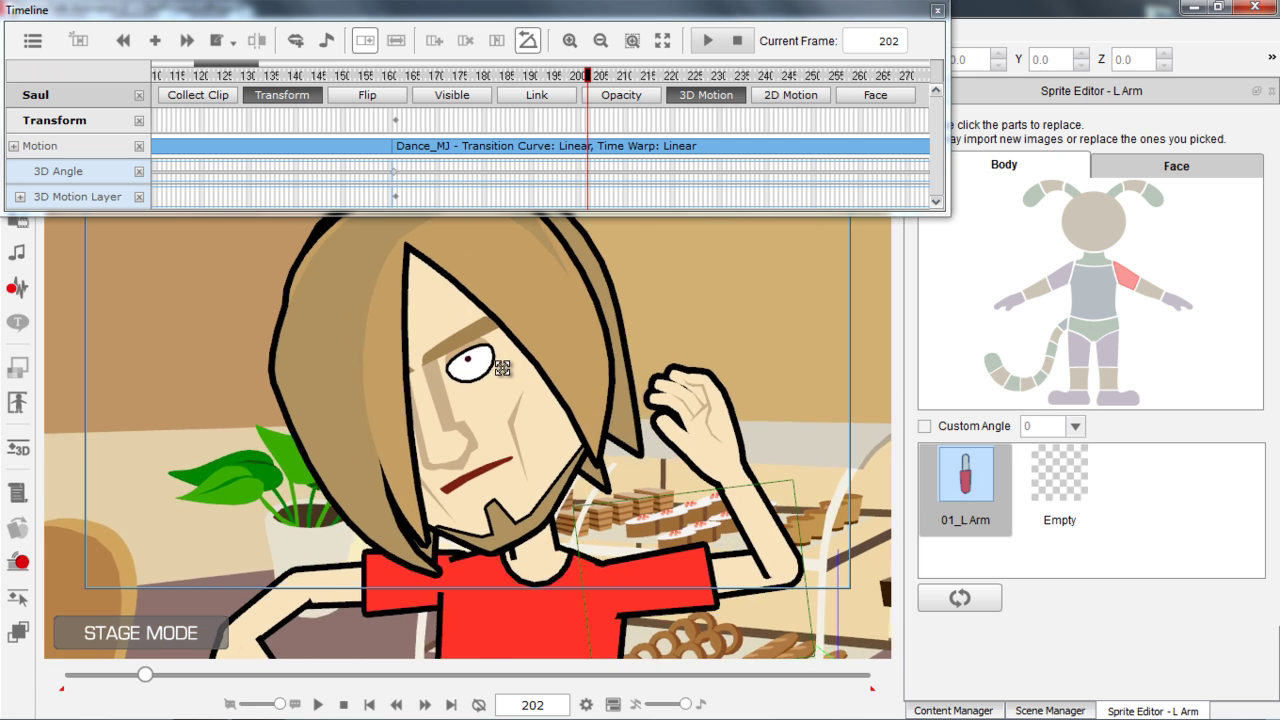
{"action": "left_click", "coordinate": [441, 386]}
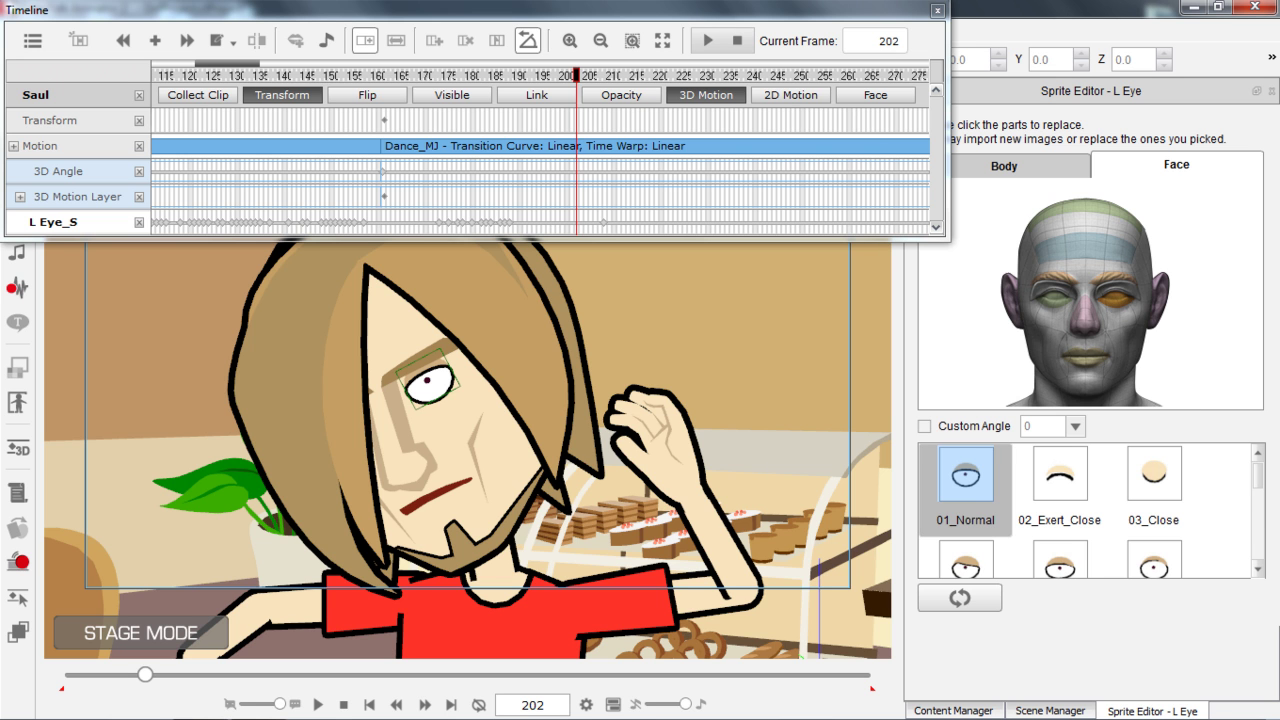
{"action": "scroll", "coordinate": [1258, 485], "scroll_direction": "down", "scroll_amount": 3}
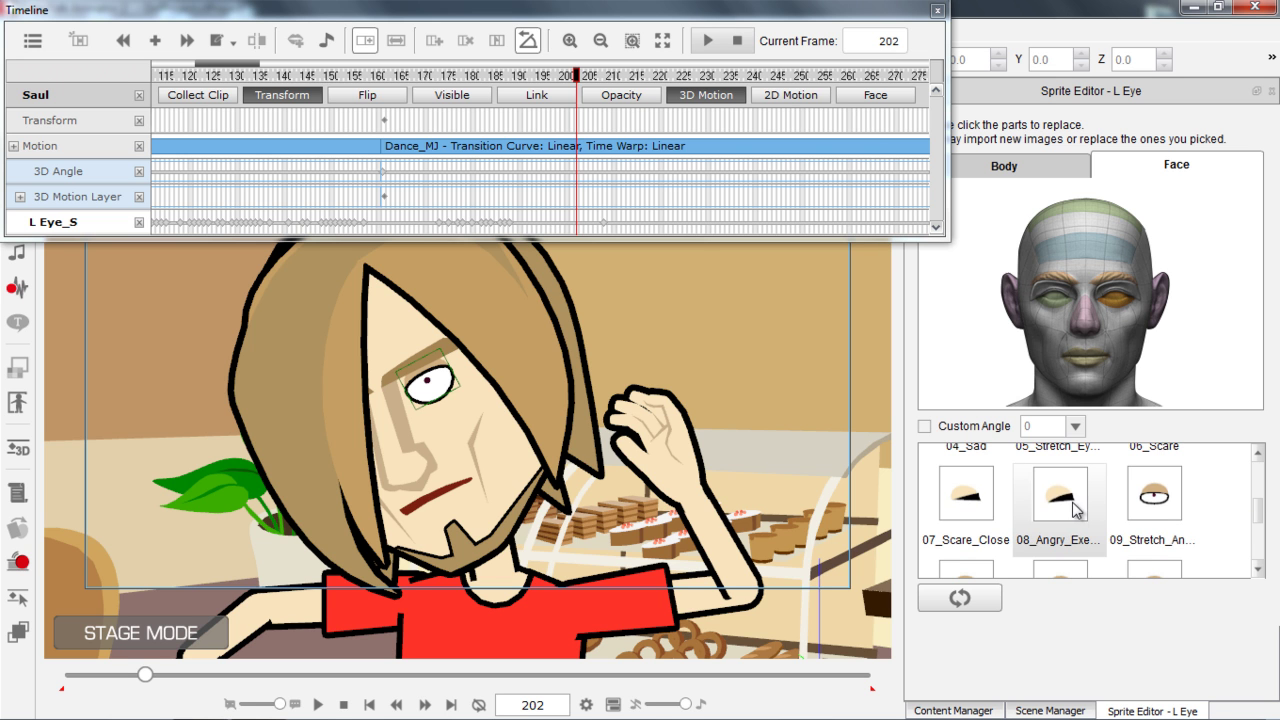
{"action": "left_click", "coordinate": [1071, 502]}
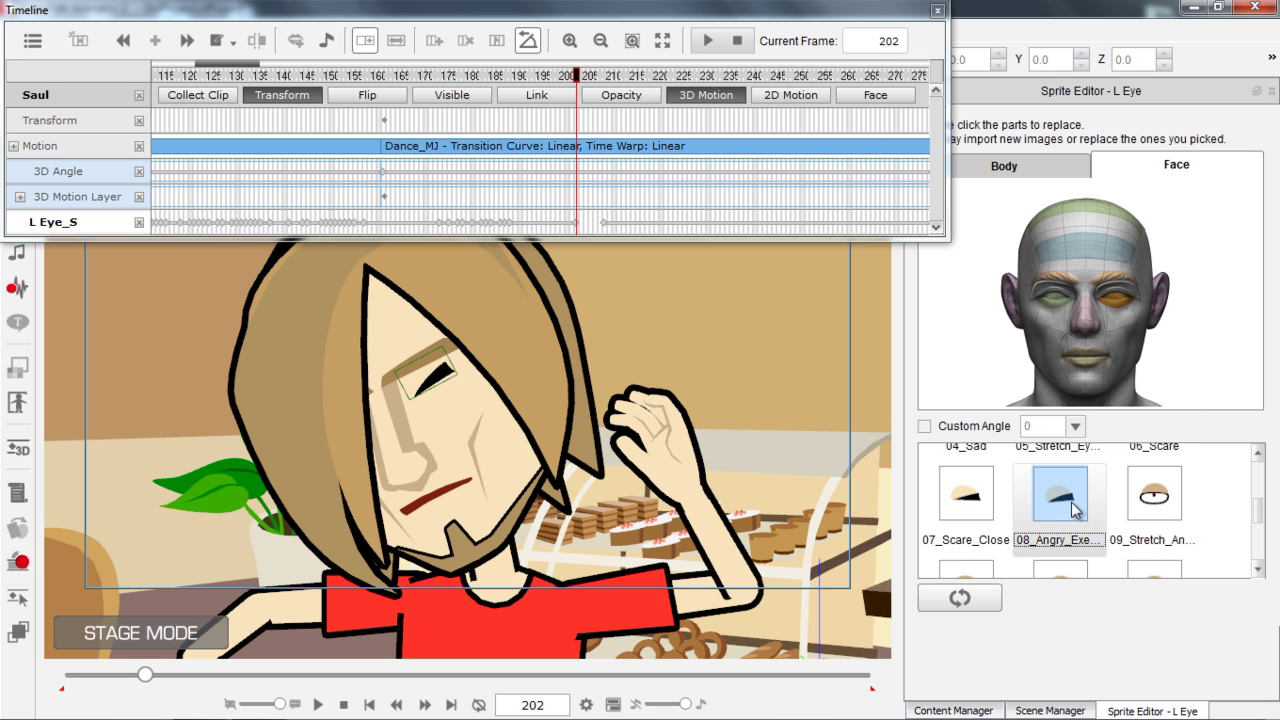
Replace Saul's right eye sprite with 08_Angry_Exe... and his mouth sprite with 24_Oh at frame 202
{"action": "left_click", "coordinate": [1056, 305]}
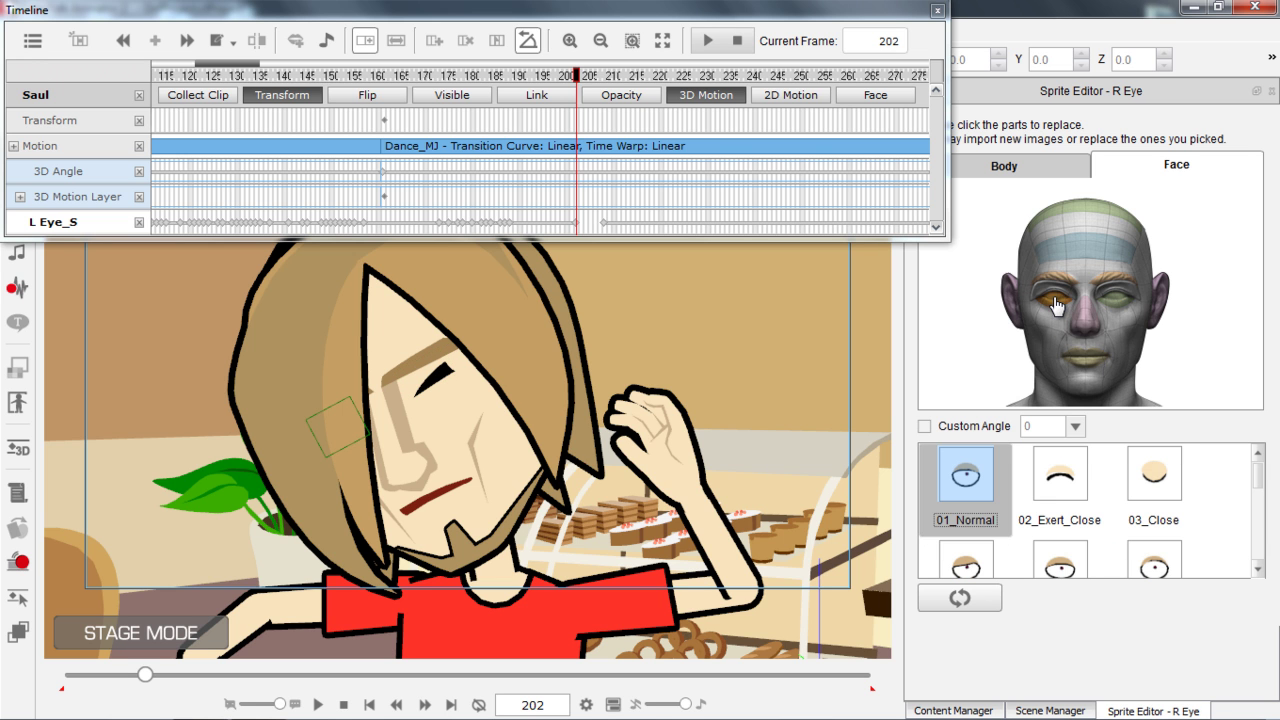
{"action": "scroll", "coordinate": [1262, 524], "scroll_direction": "down", "scroll_amount": 2}
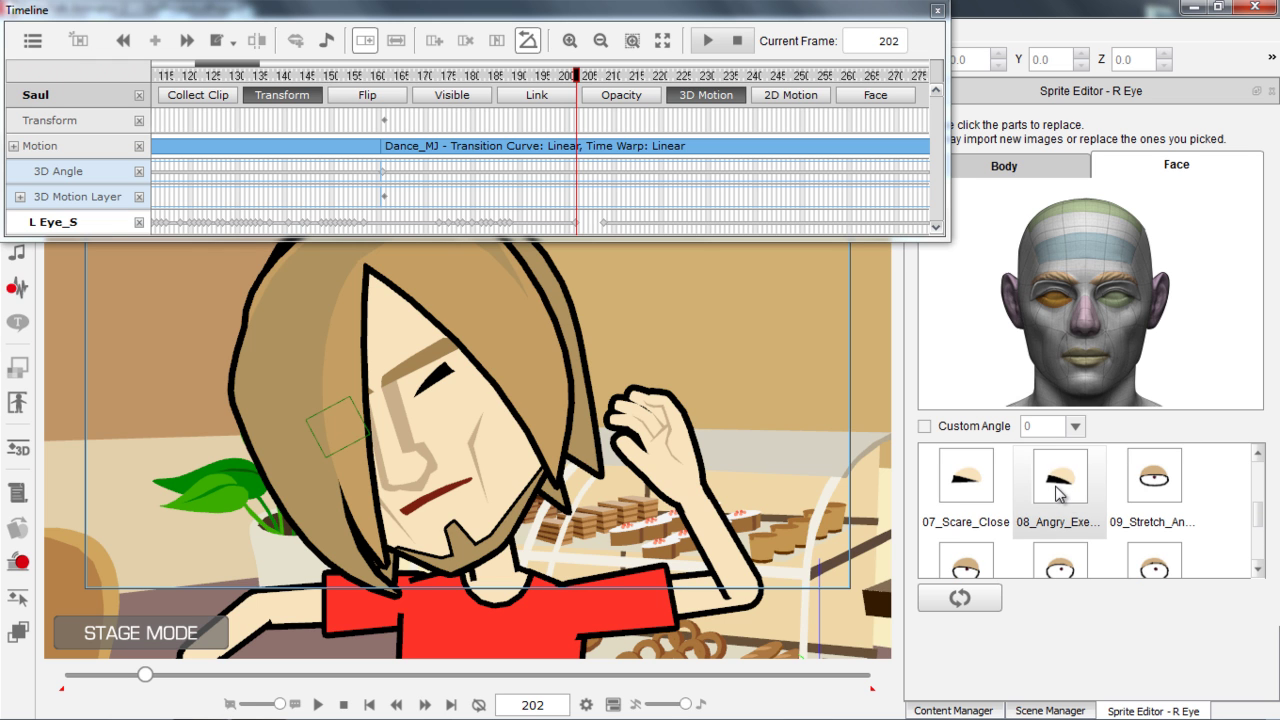
{"action": "left_click", "coordinate": [1058, 488]}
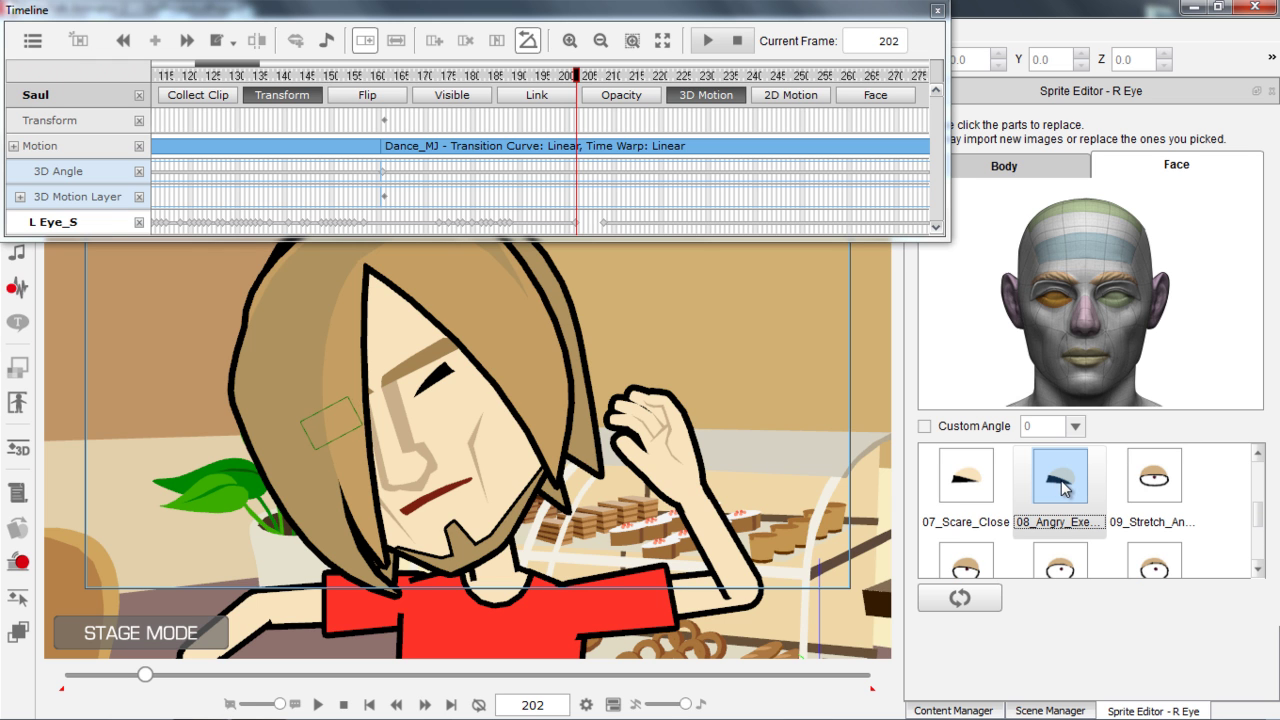
{"action": "left_click", "coordinate": [1083, 366]}
{"action": "left_click_drag", "start_coordinate": [1260, 489], "coordinate": [1252, 535]}
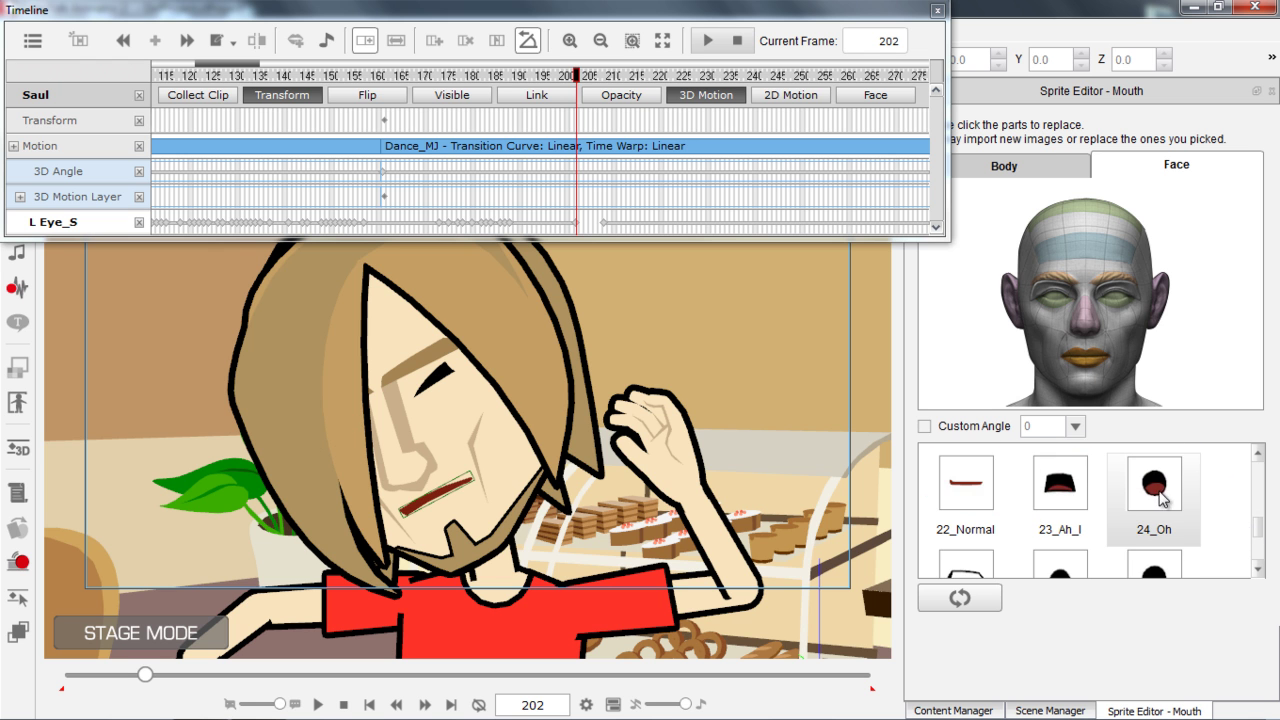
{"action": "left_click", "coordinate": [1154, 484]}
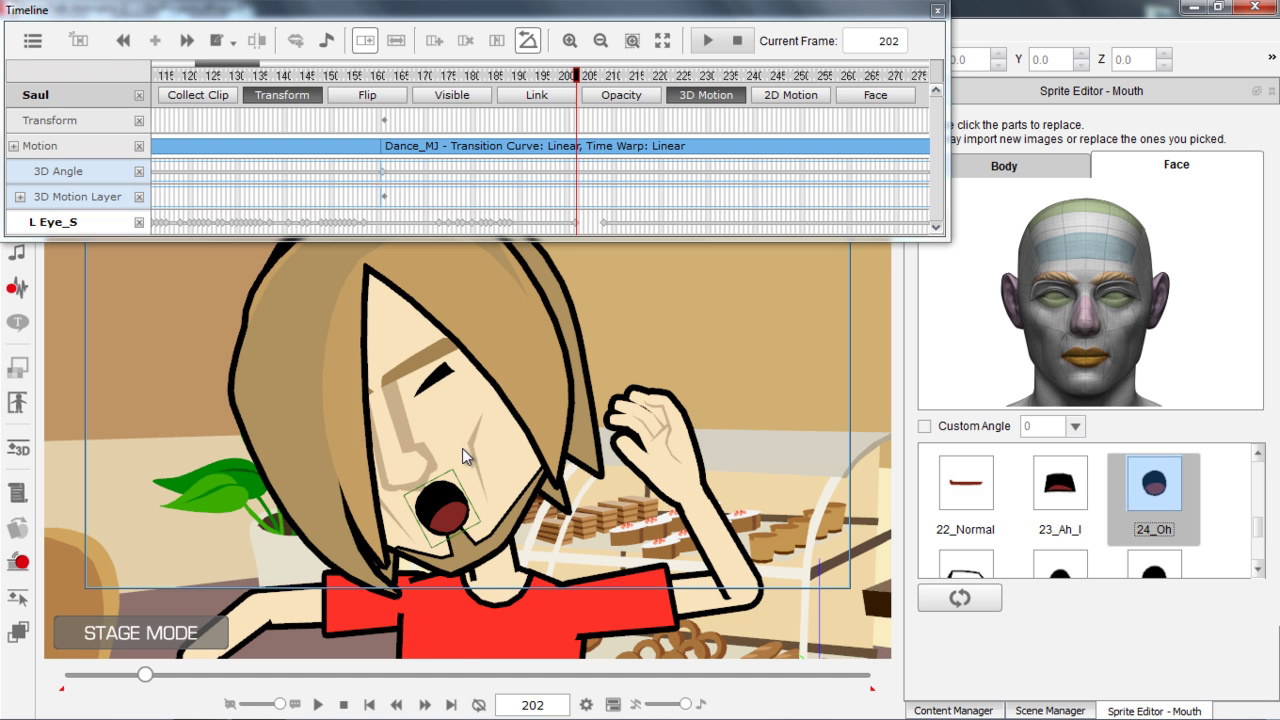
Replace Saul's right hand sprite with 05_One at frame 202
{"action": "scroll", "coordinate": [467, 474], "scroll_direction": "down", "scroll_amount": 5}
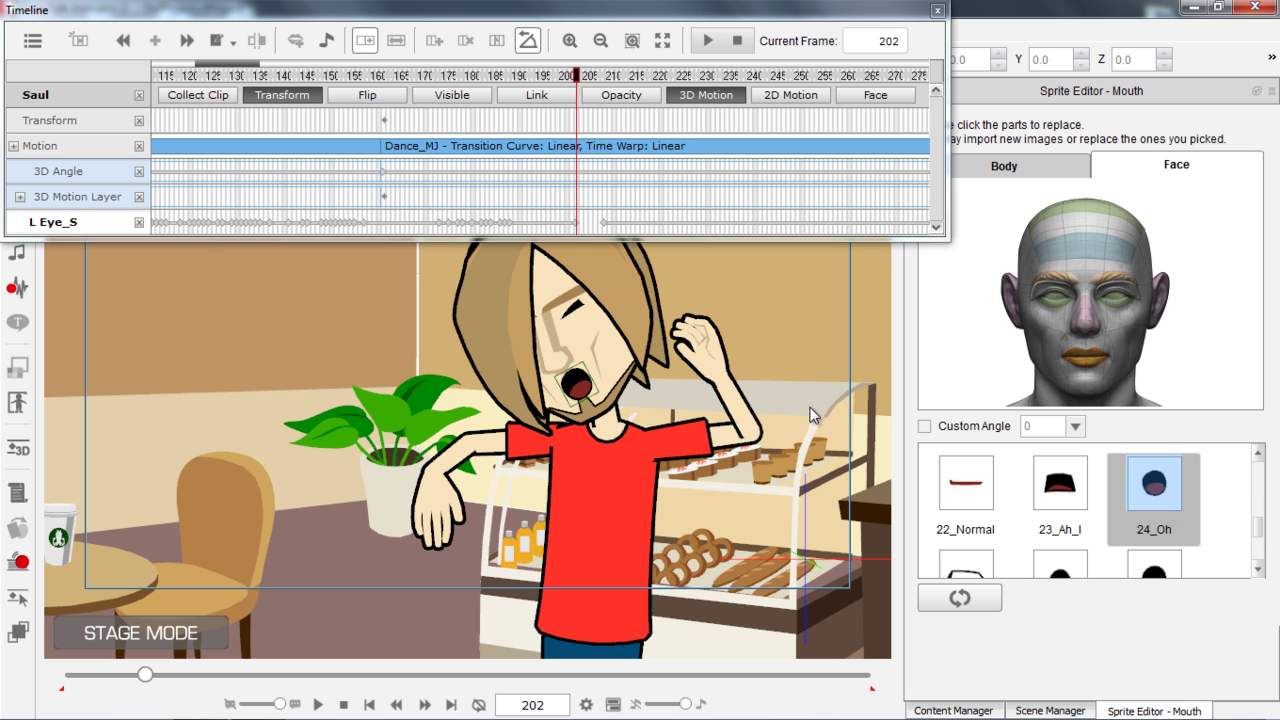
{"action": "left_click", "coordinate": [445, 507]}
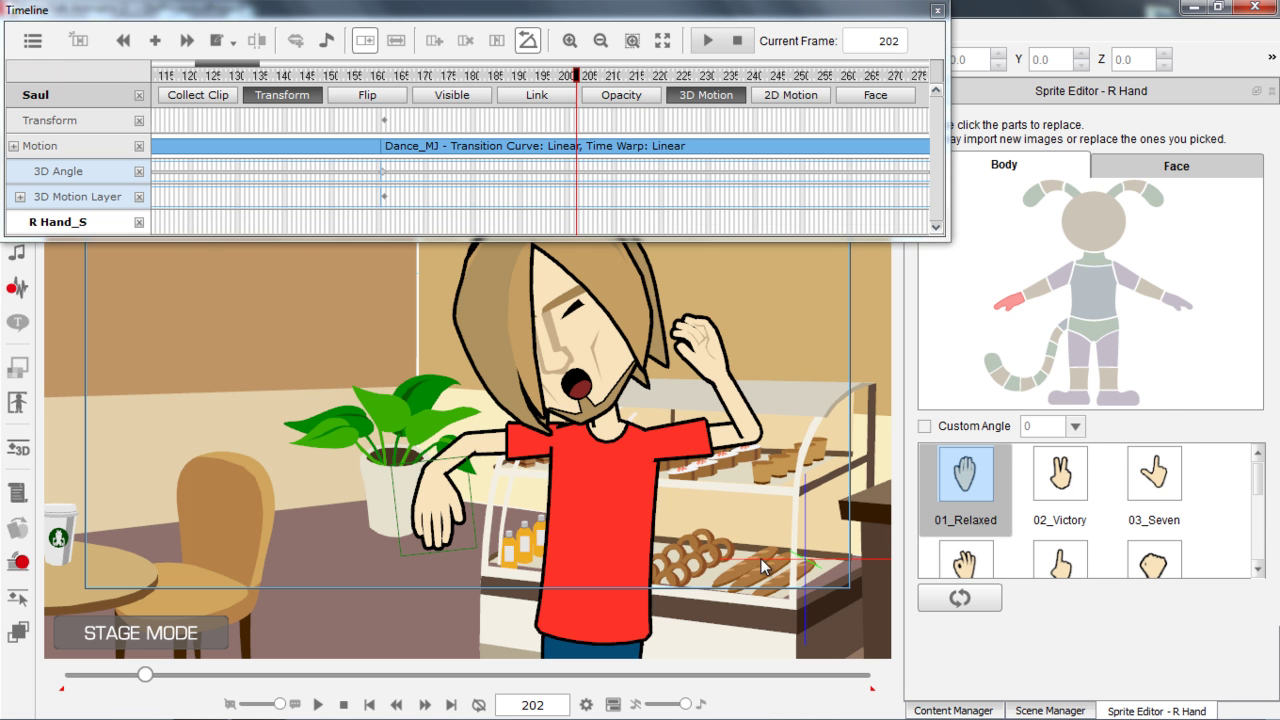
{"action": "left_click_drag", "start_coordinate": [1257, 486], "coordinate": [1255, 508]}
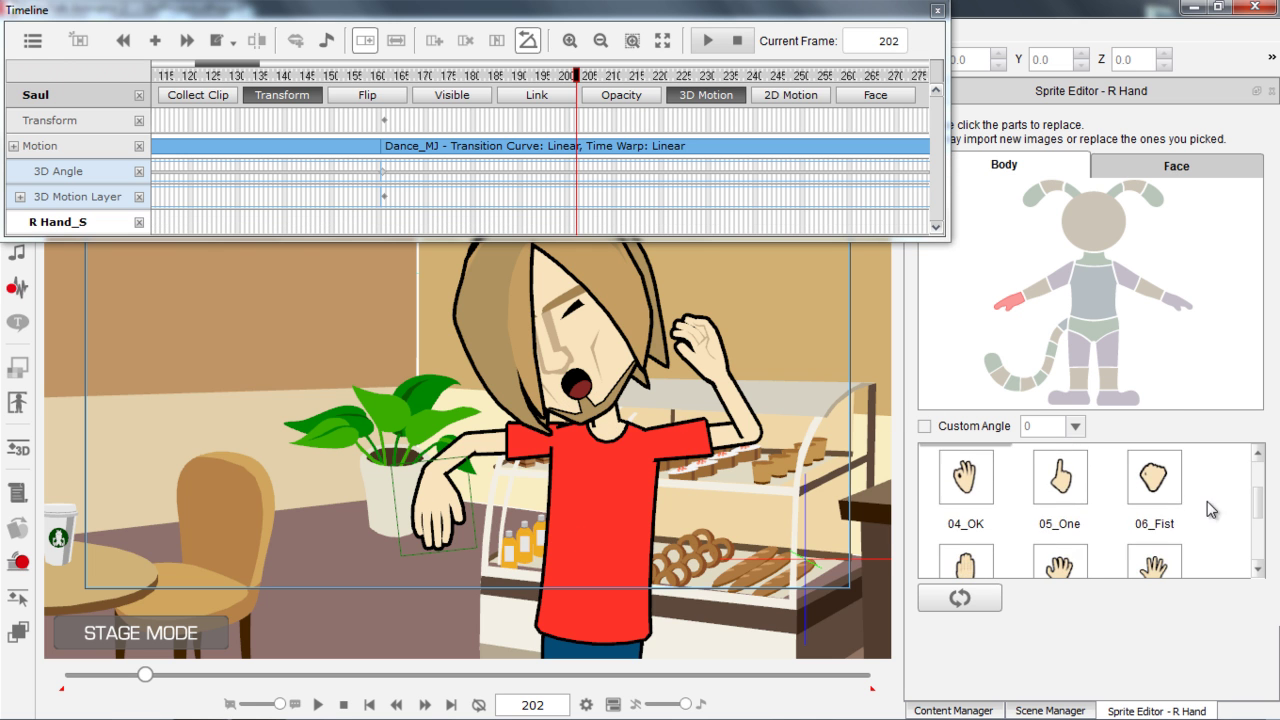
{"action": "left_click", "coordinate": [1072, 488]}
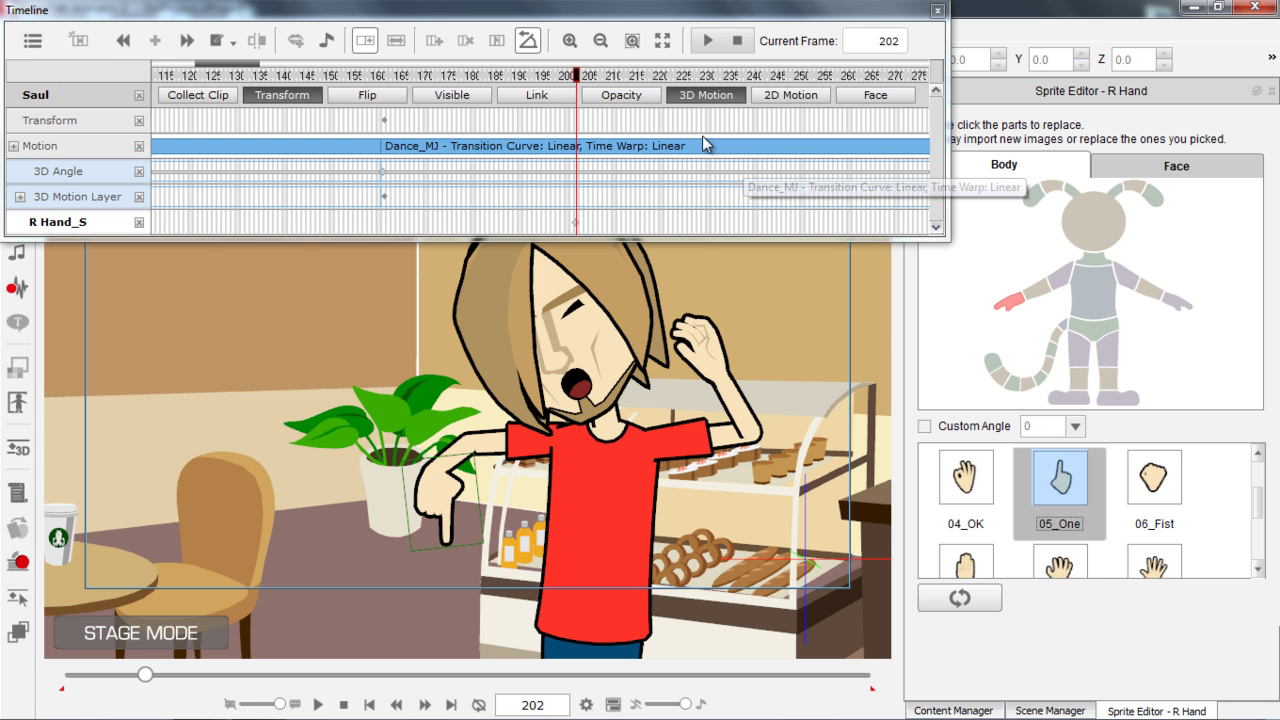
Preview the dance with the new sprites and stop at the pose on frame 250
{"action": "left_click_drag", "start_coordinate": [611, 82], "coordinate": [806, 101]}
{"action": "key", "text": "space"}
{"action": "key", "text": "space"}
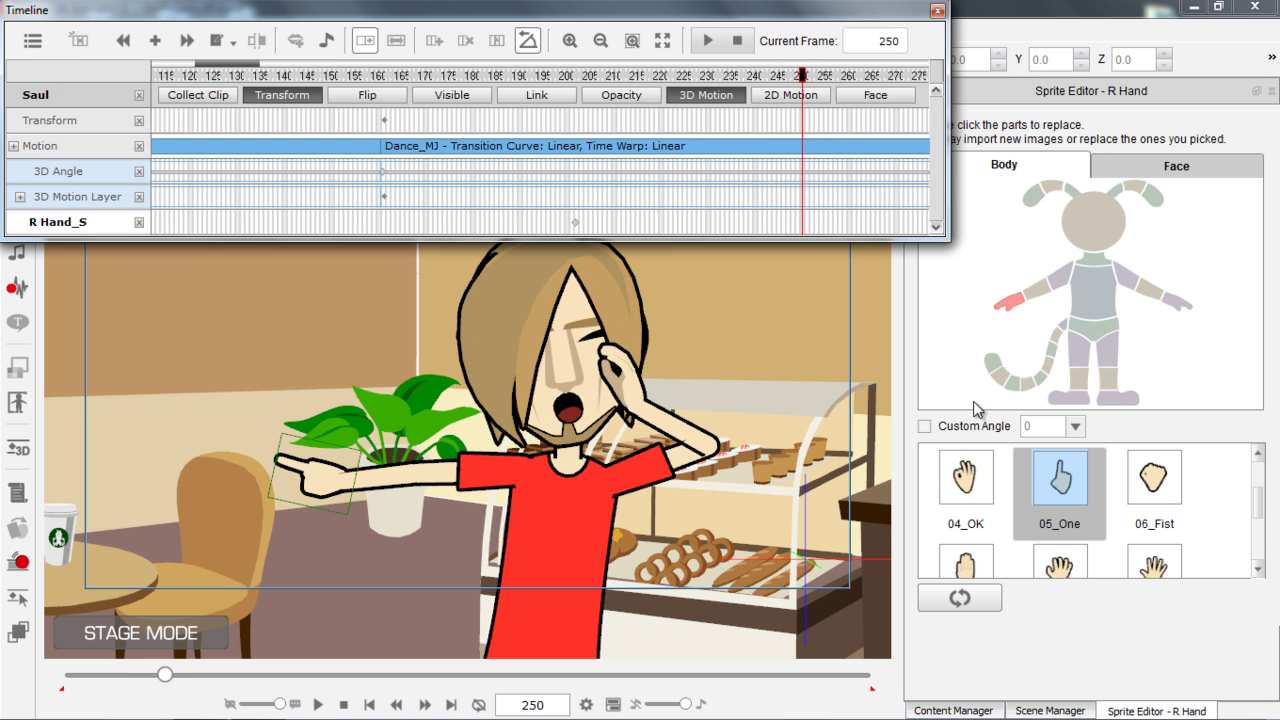
Replace both of Saul's eyes with the 09_Stretch_An... sprite and his mouth with 05_Raise_Lef... at frame 250
{"action": "left_click", "coordinate": [603, 340]}
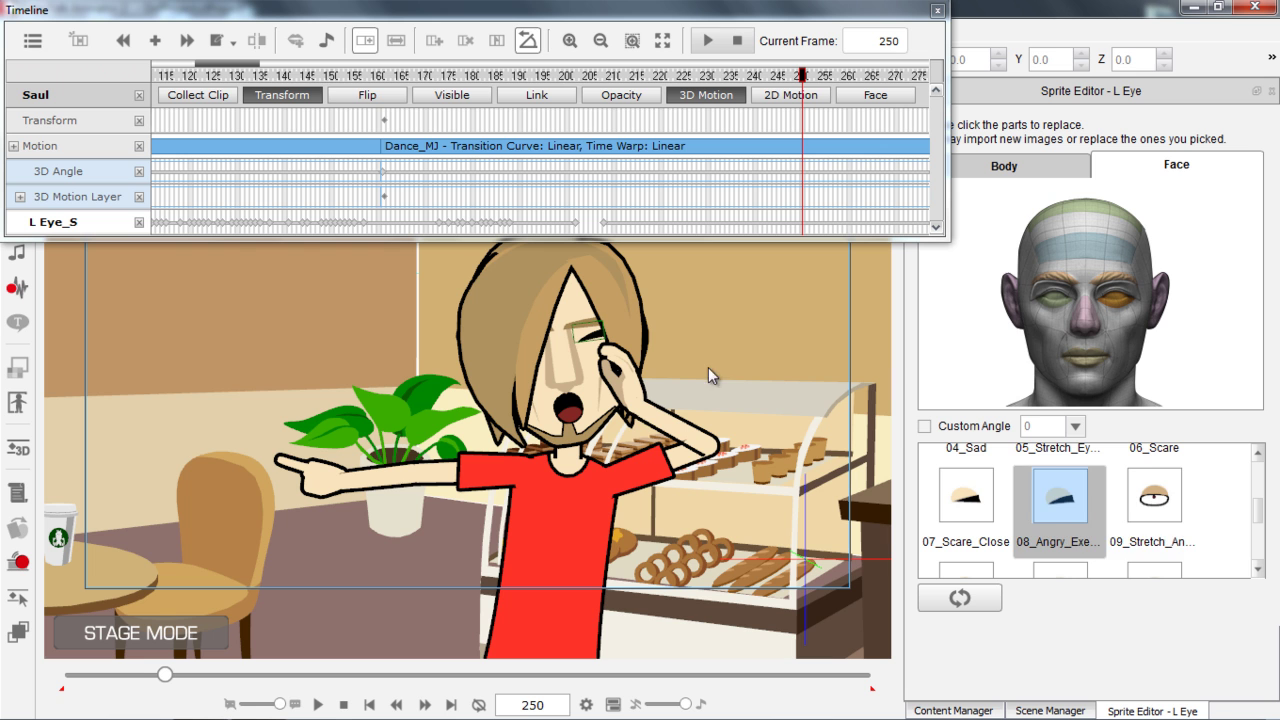
{"action": "left_click", "coordinate": [1154, 500]}
{"action": "left_click", "coordinate": [1116, 299]}
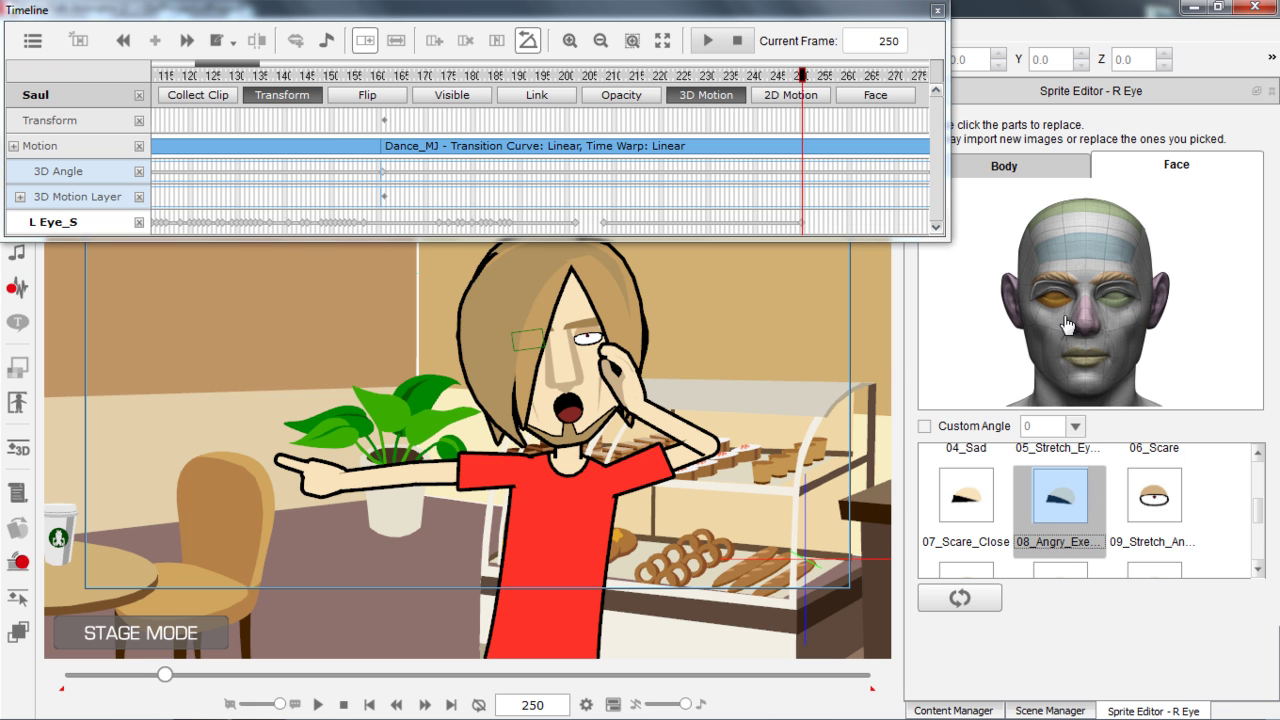
{"action": "left_click", "coordinate": [1150, 495]}
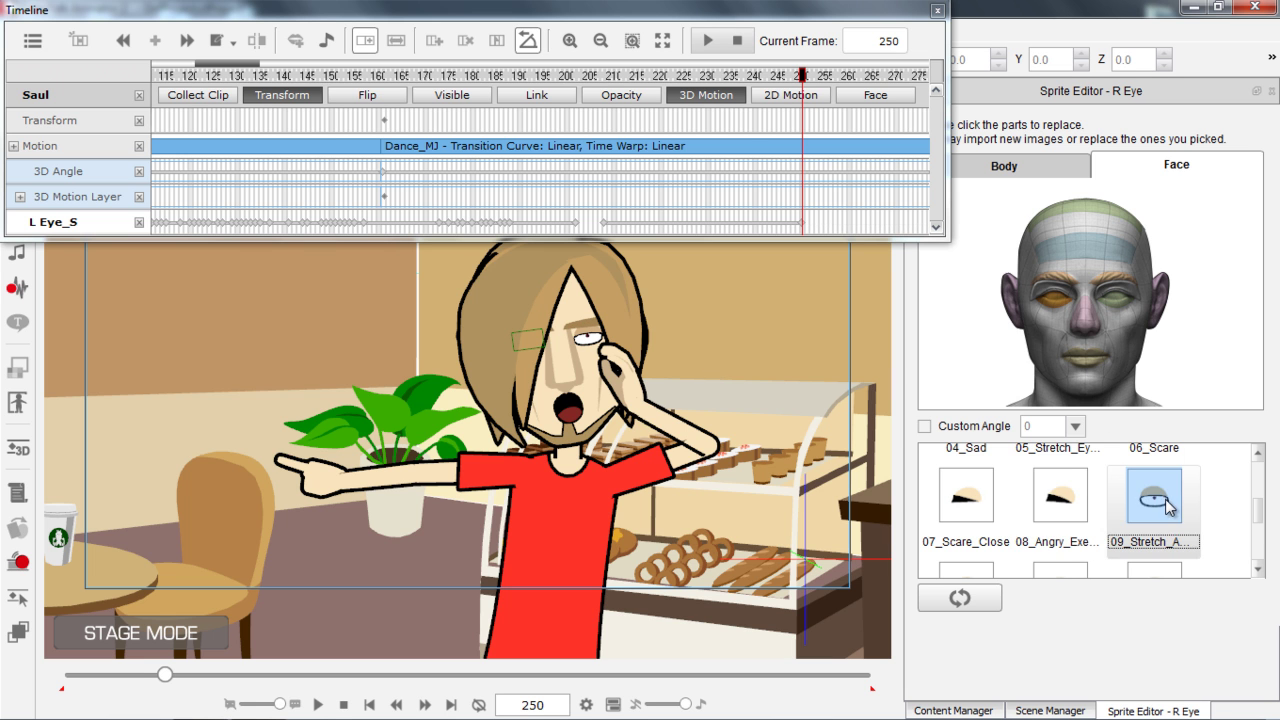
{"action": "left_click", "coordinate": [567, 420]}
{"action": "scroll", "coordinate": [1260, 533], "scroll_direction": "up", "scroll_amount": 6}
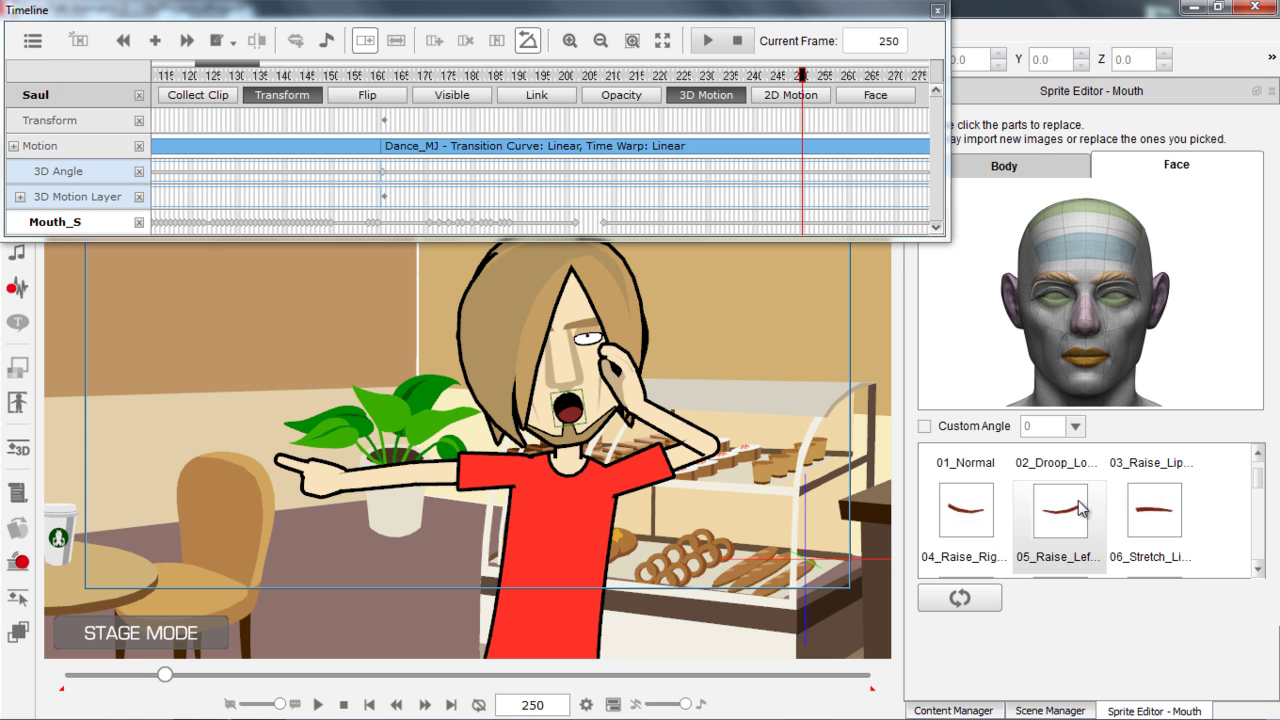
{"action": "left_click", "coordinate": [1080, 507]}
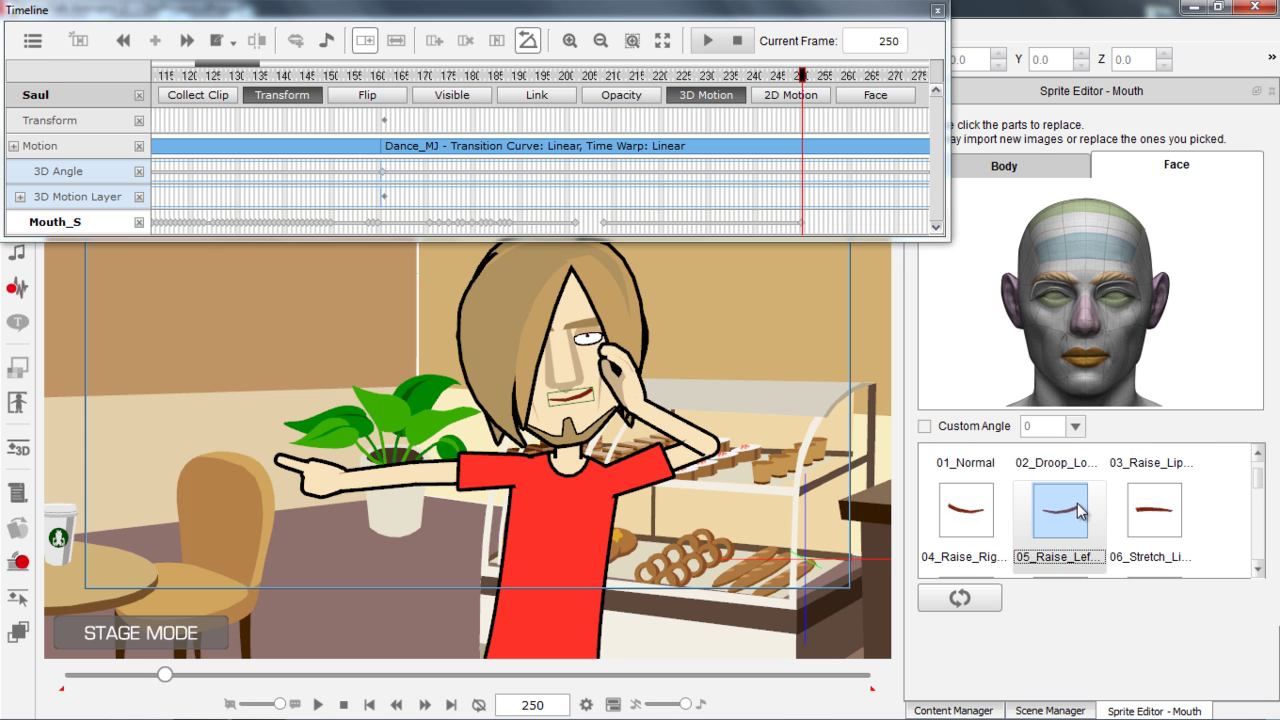
Replace Saul's right hand sprite with 01_Relaxed at frame 250
{"action": "left_click", "coordinate": [337, 475]}
{"action": "scroll", "coordinate": [1262, 500], "scroll_direction": "up", "scroll_amount": 1}
{"action": "scroll", "coordinate": [1262, 500], "scroll_direction": "up", "scroll_amount": 1}
{"action": "left_click", "coordinate": [962, 475]}
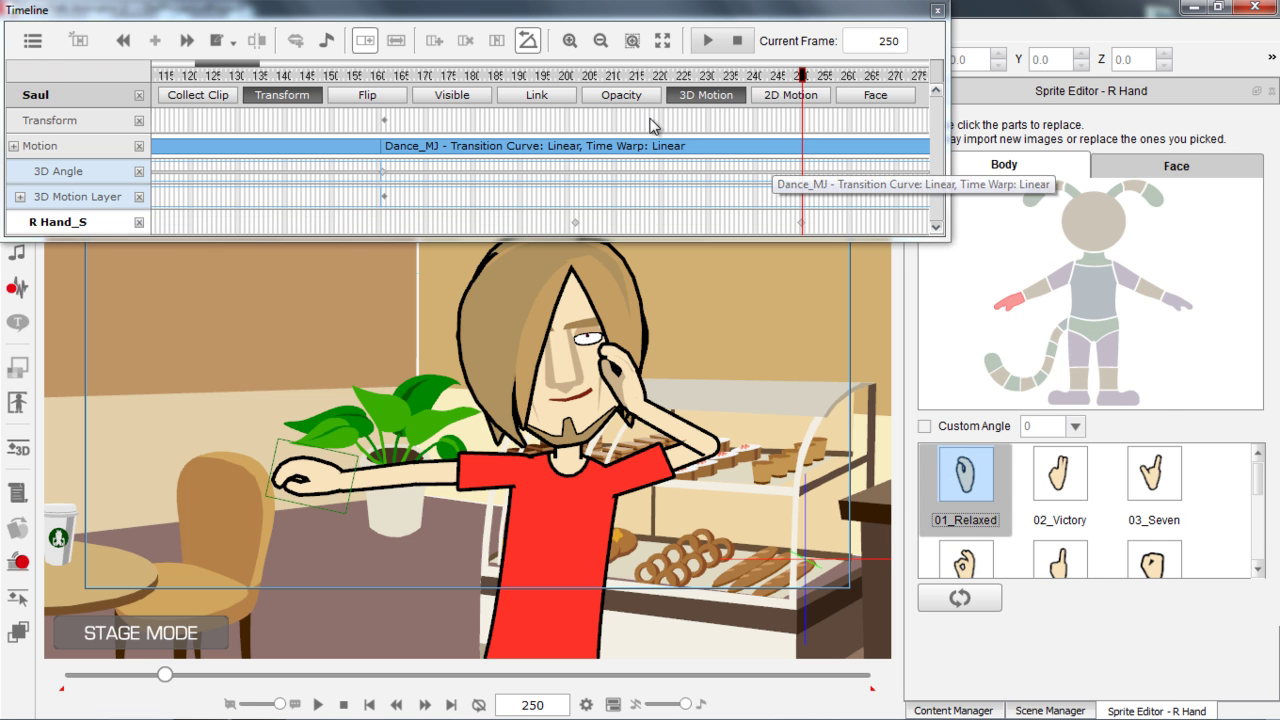
Close the Timeline and play the rest of the dance from frame 250 with the whole character in view
{"action": "left_click", "coordinate": [937, 12]}
{"action": "scroll", "coordinate": [391, 208], "scroll_direction": "down", "scroll_amount": 5}
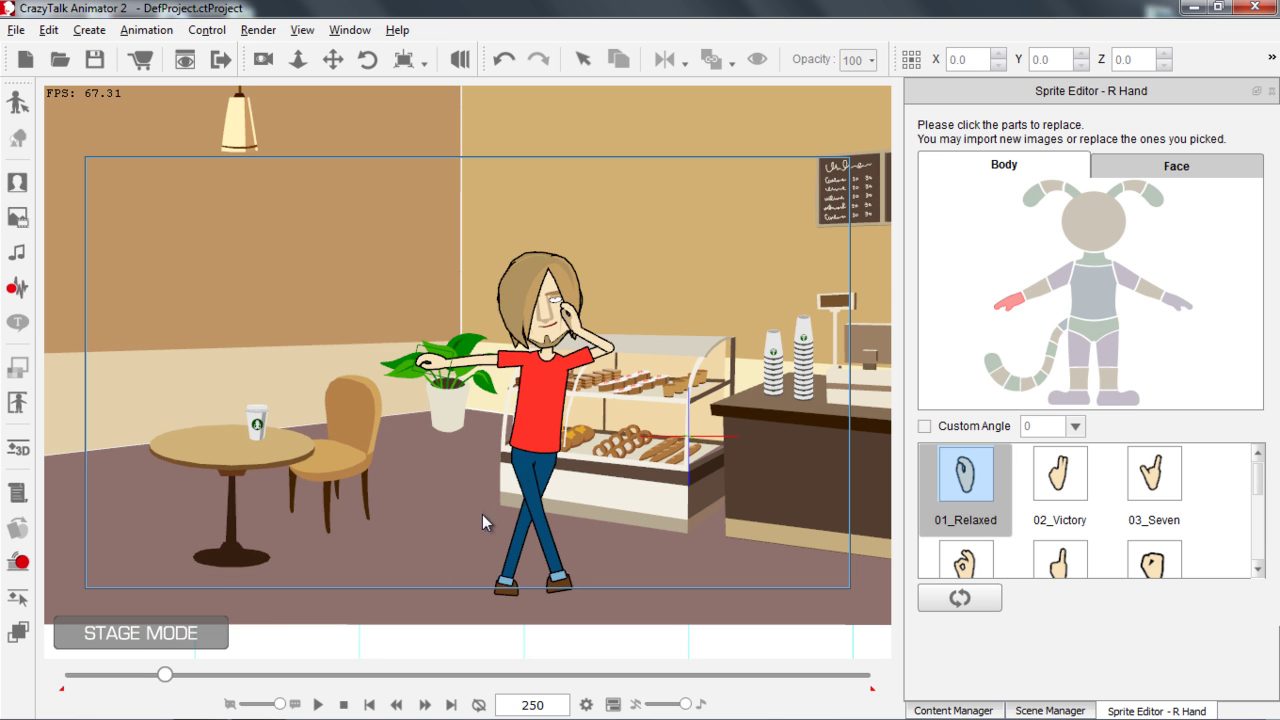
{"action": "left_click", "coordinate": [318, 704]}
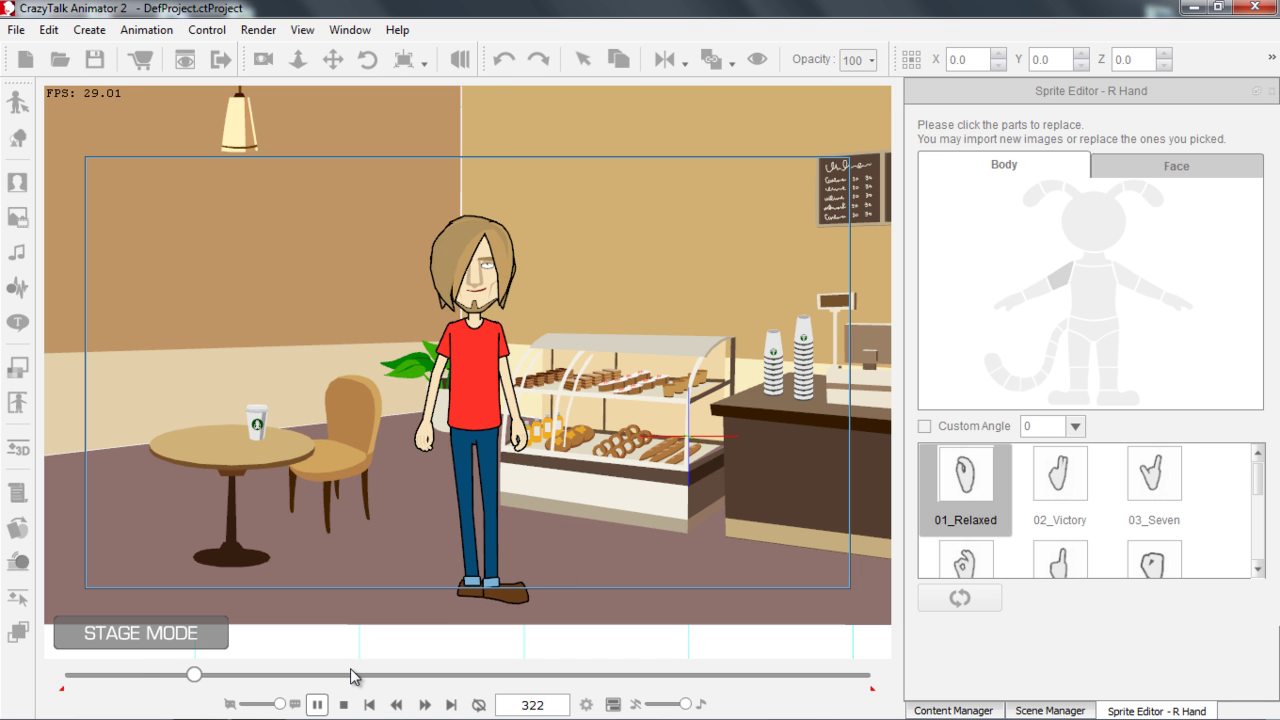
{"action": "left_click", "coordinate": [342, 705]}
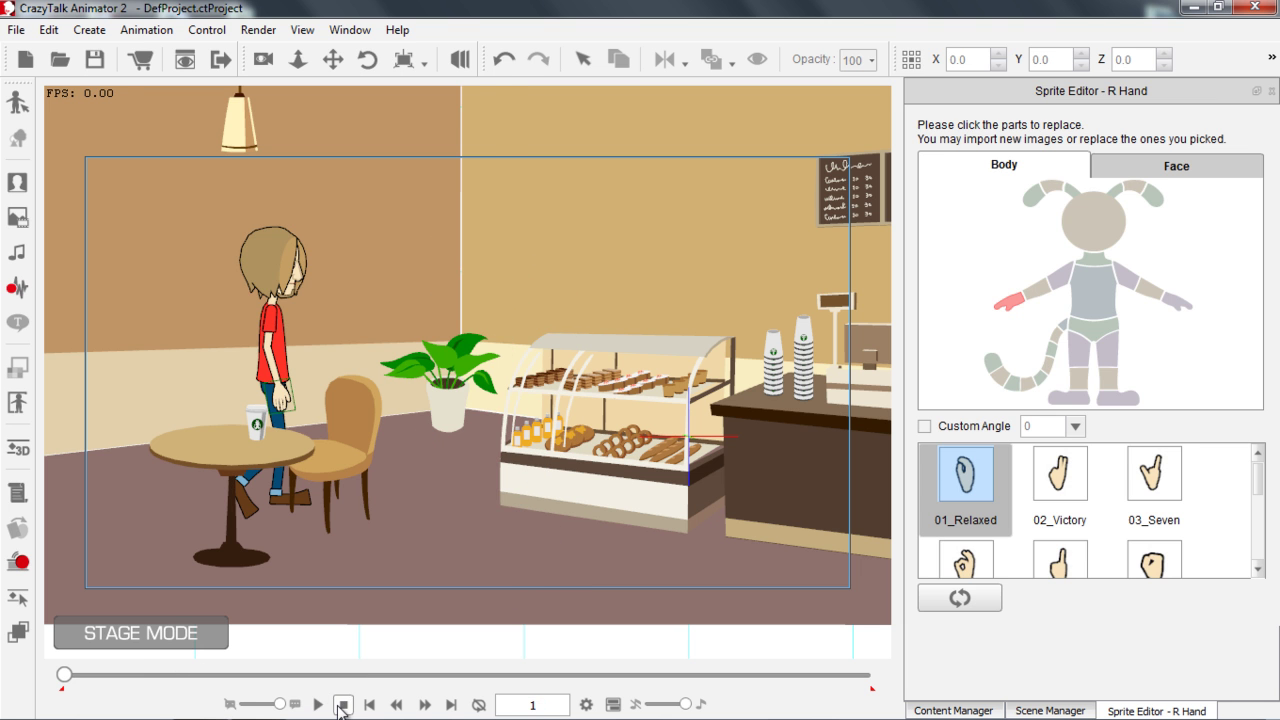
Scrub through the animation from the start to Saul's dance pose at frame 204
{"action": "left_click", "coordinate": [66, 677]}
{"action": "left_click_drag", "start_coordinate": [66, 677], "coordinate": [146, 674]}
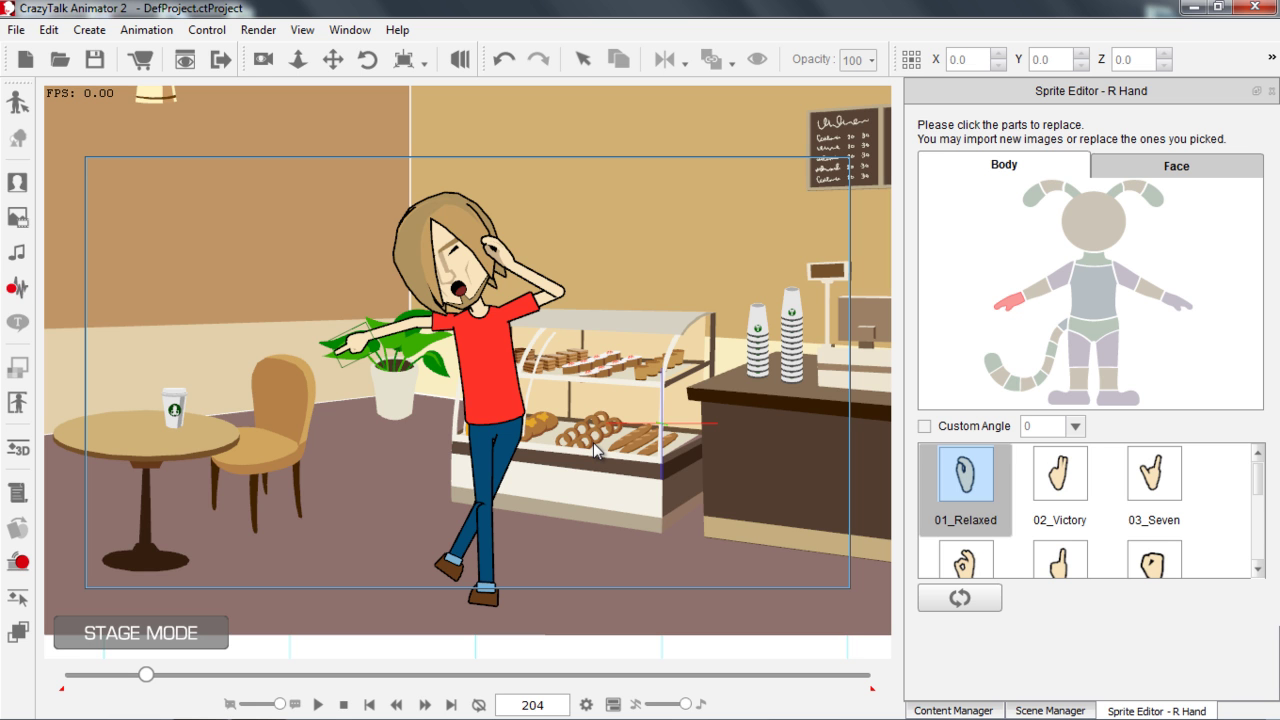
{"action": "left_click", "coordinate": [490, 335]}
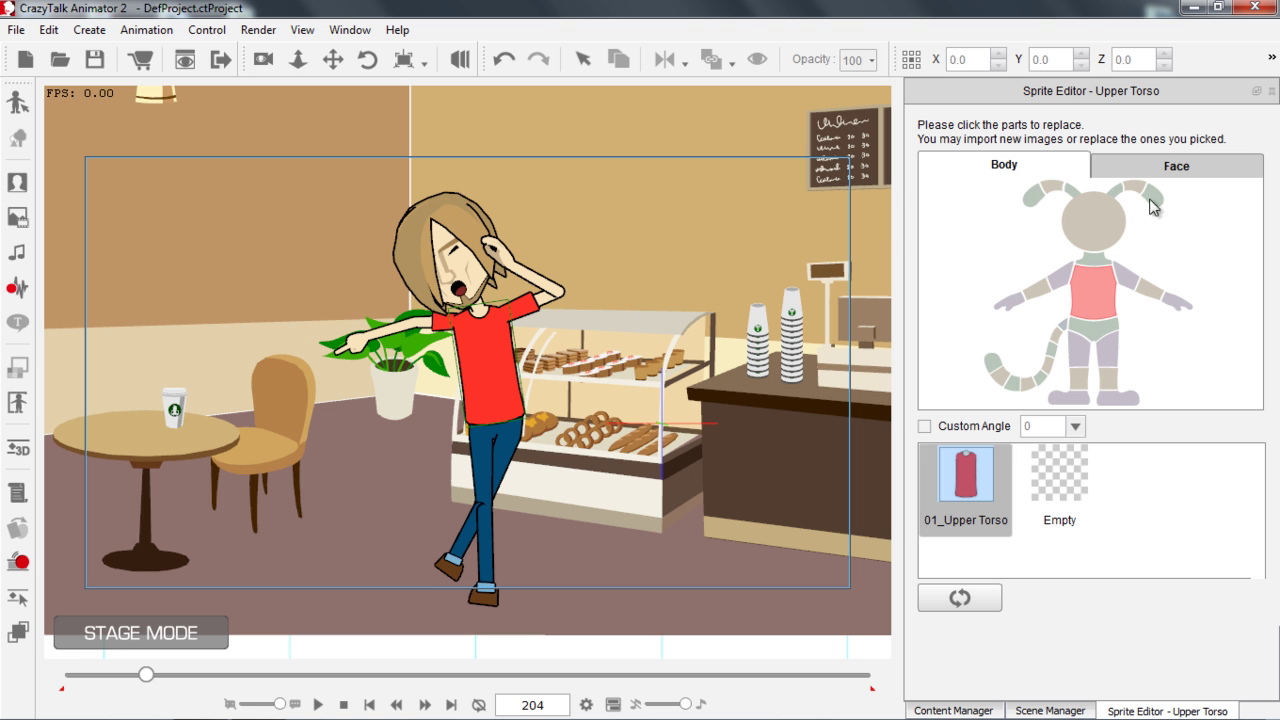
Close the Sprite Editor and apply the Neon render style to Saul
{"action": "left_click", "coordinate": [1272, 91]}
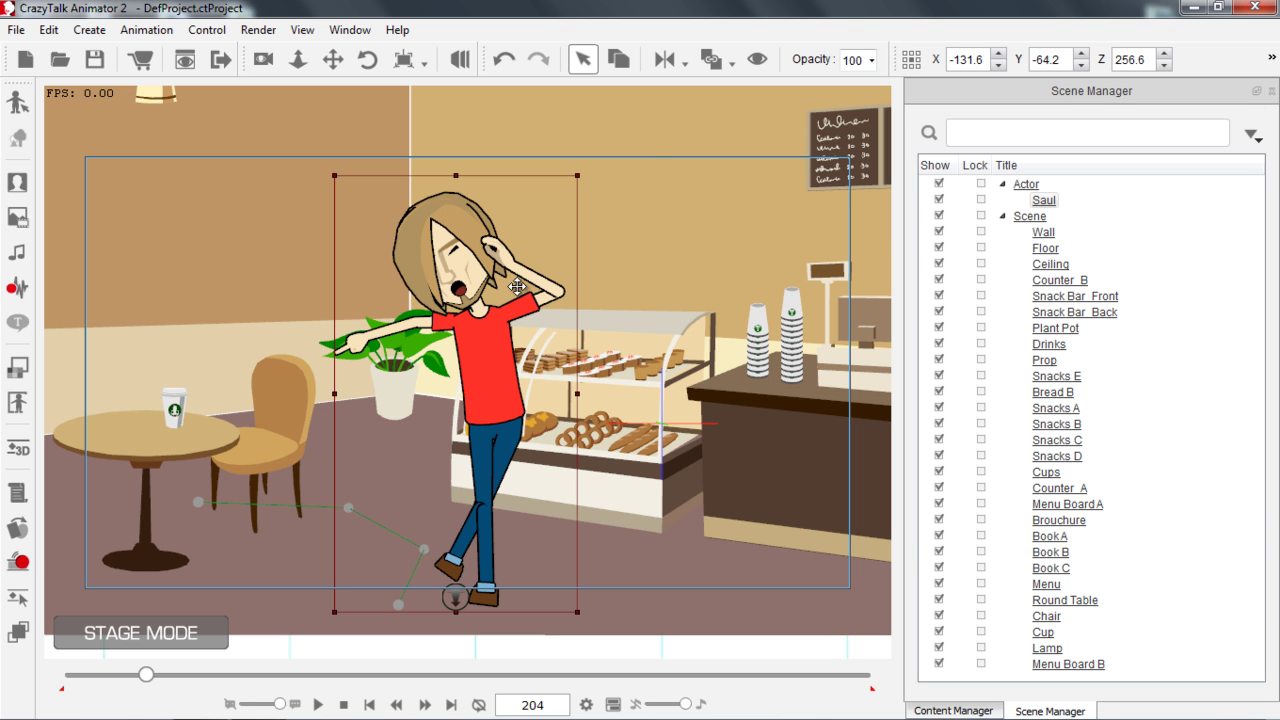
{"action": "left_click", "coordinate": [18, 368]}
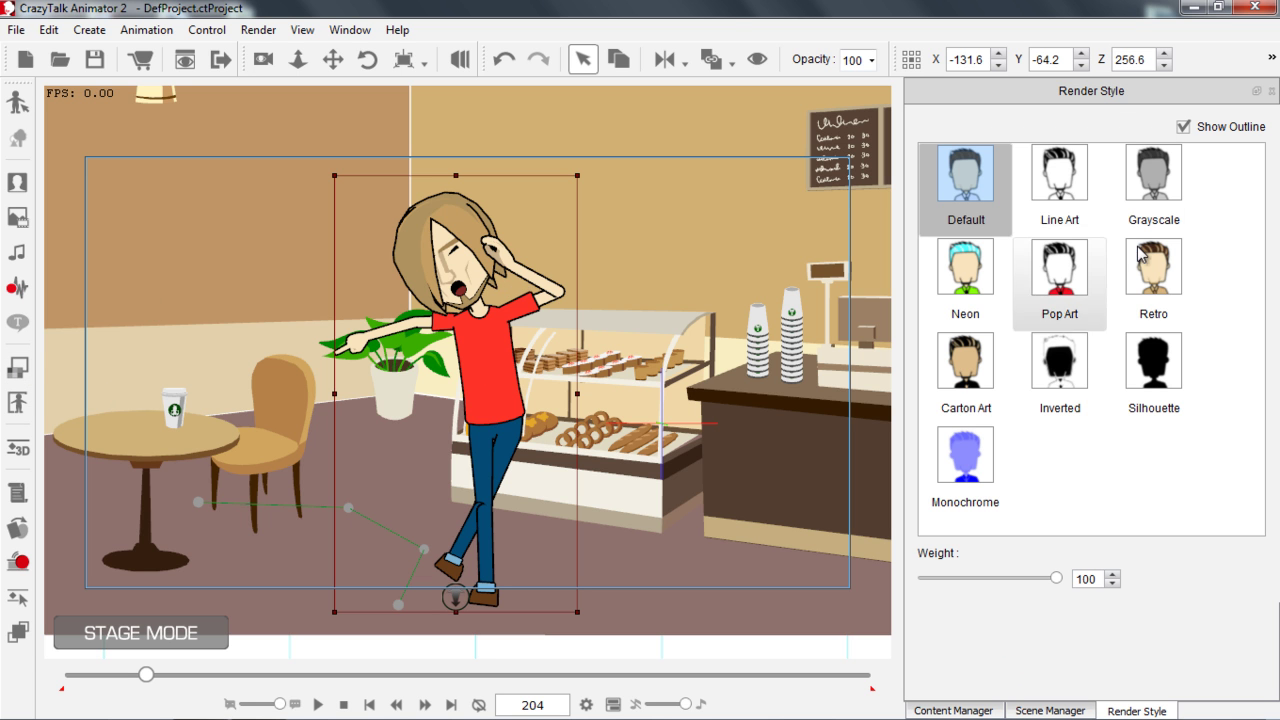
{"action": "left_click", "coordinate": [973, 268]}
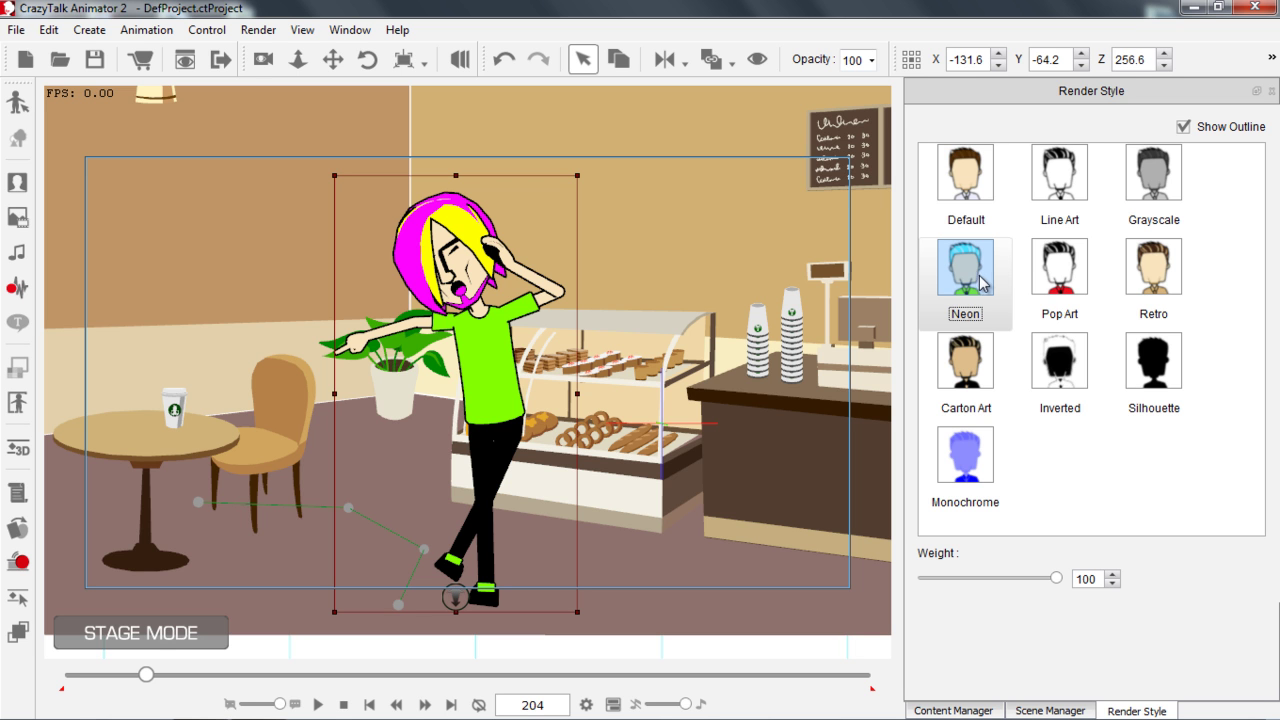
Try the Pop Art, Retro and Line Art render styles on Saul and return him to Neon
{"action": "left_click", "coordinate": [1068, 278]}
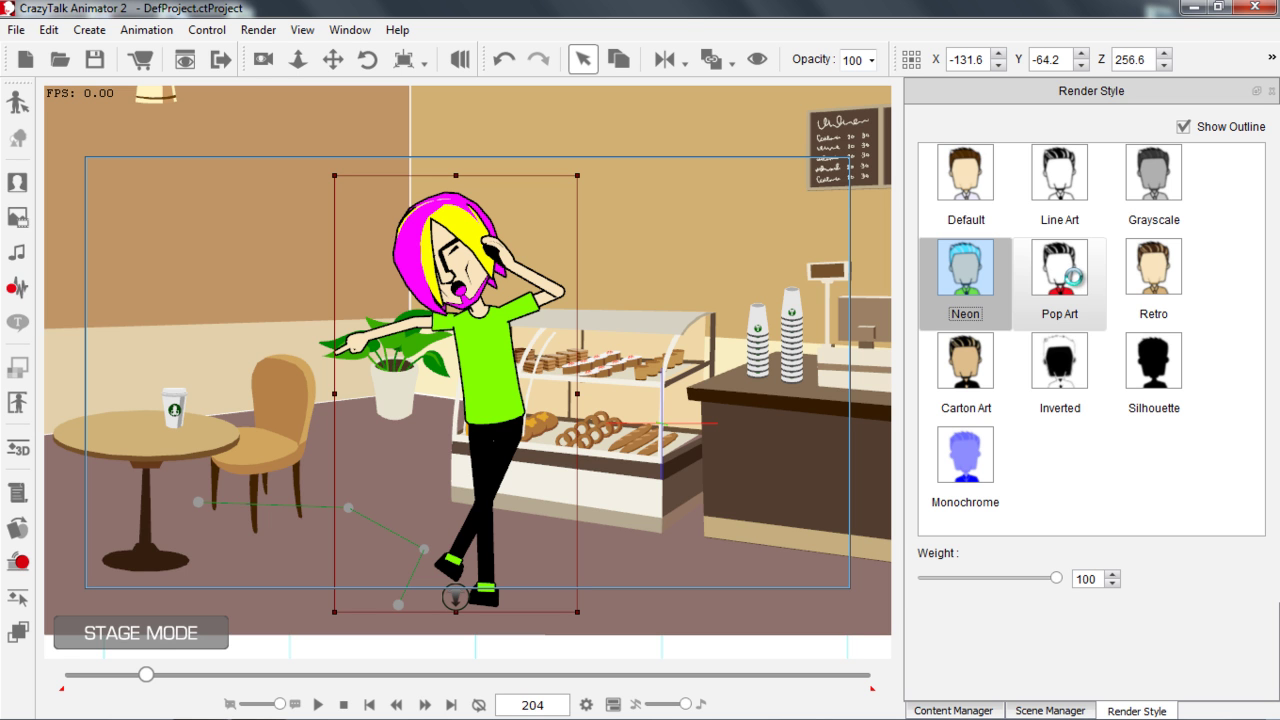
{"action": "left_click", "coordinate": [1166, 279]}
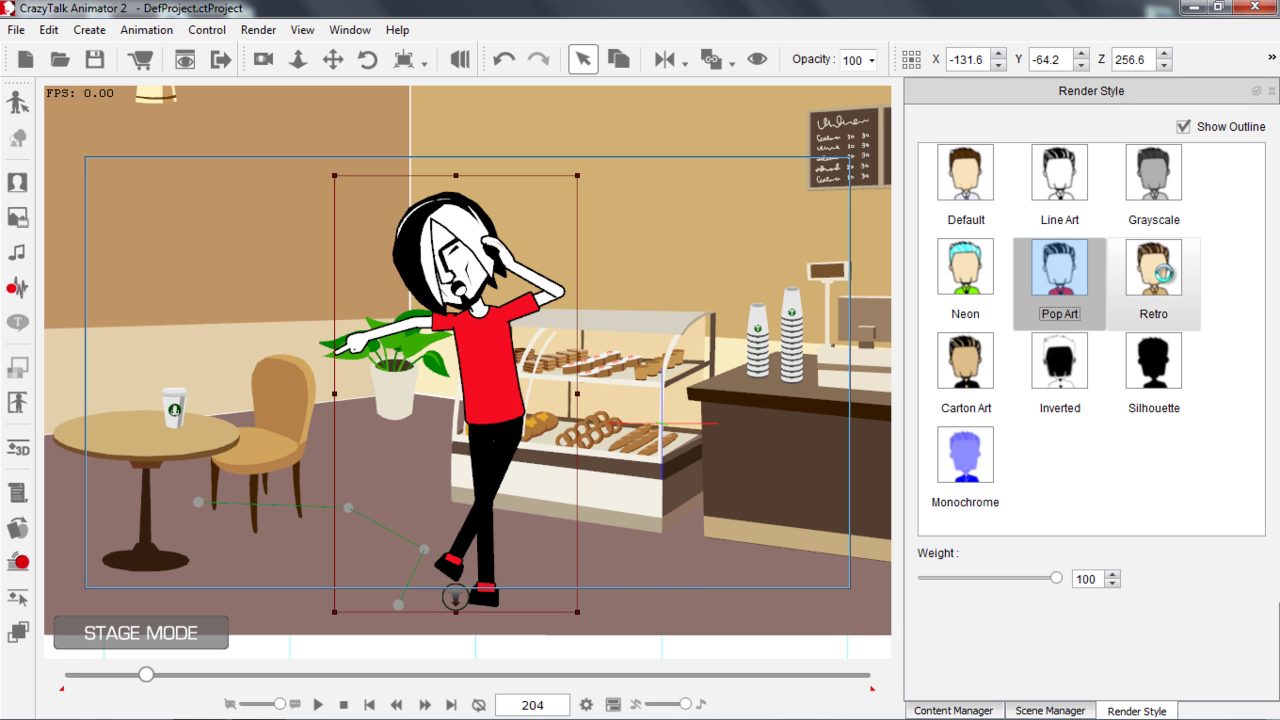
{"action": "left_click", "coordinate": [1073, 185]}
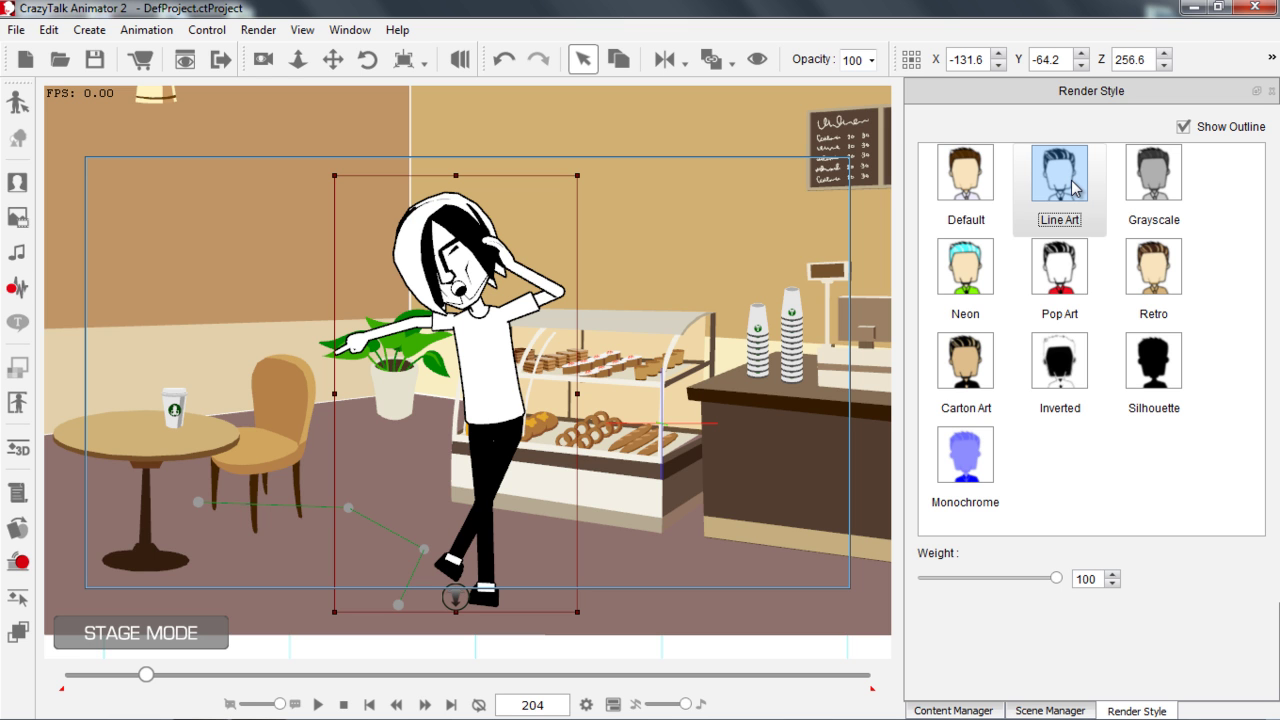
{"action": "left_click", "coordinate": [1073, 187]}
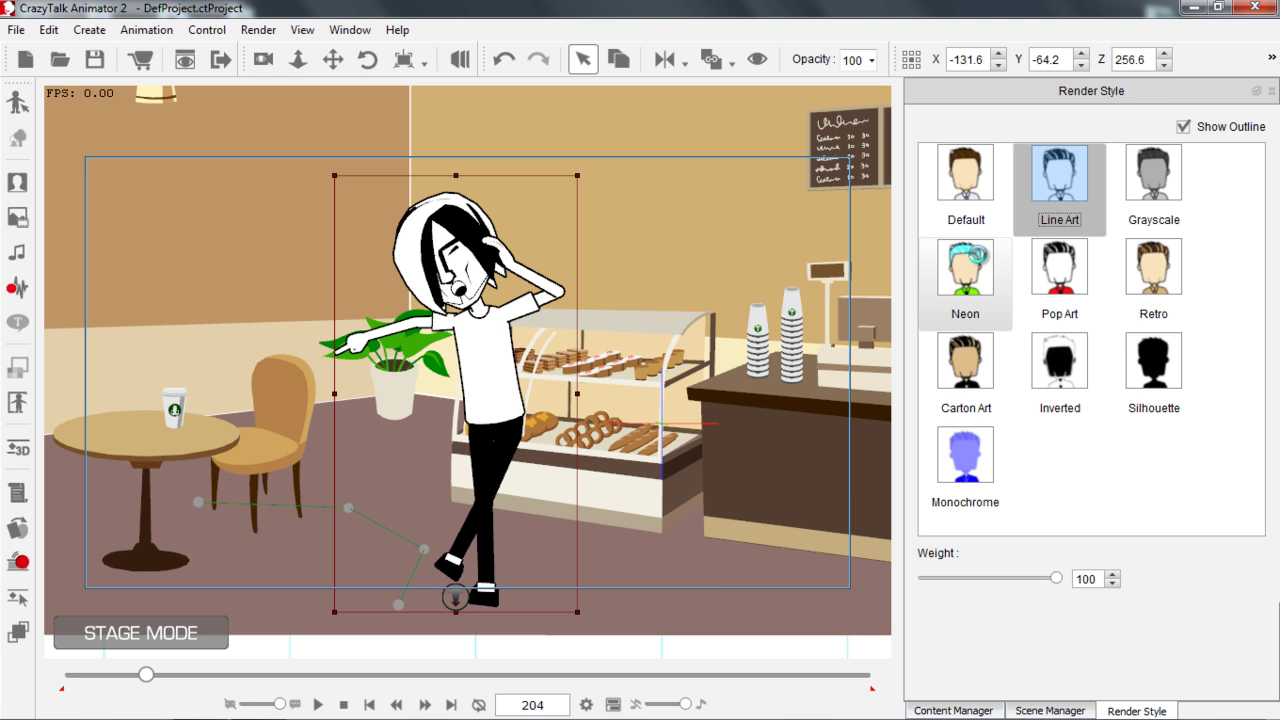
{"action": "left_click", "coordinate": [975, 252]}
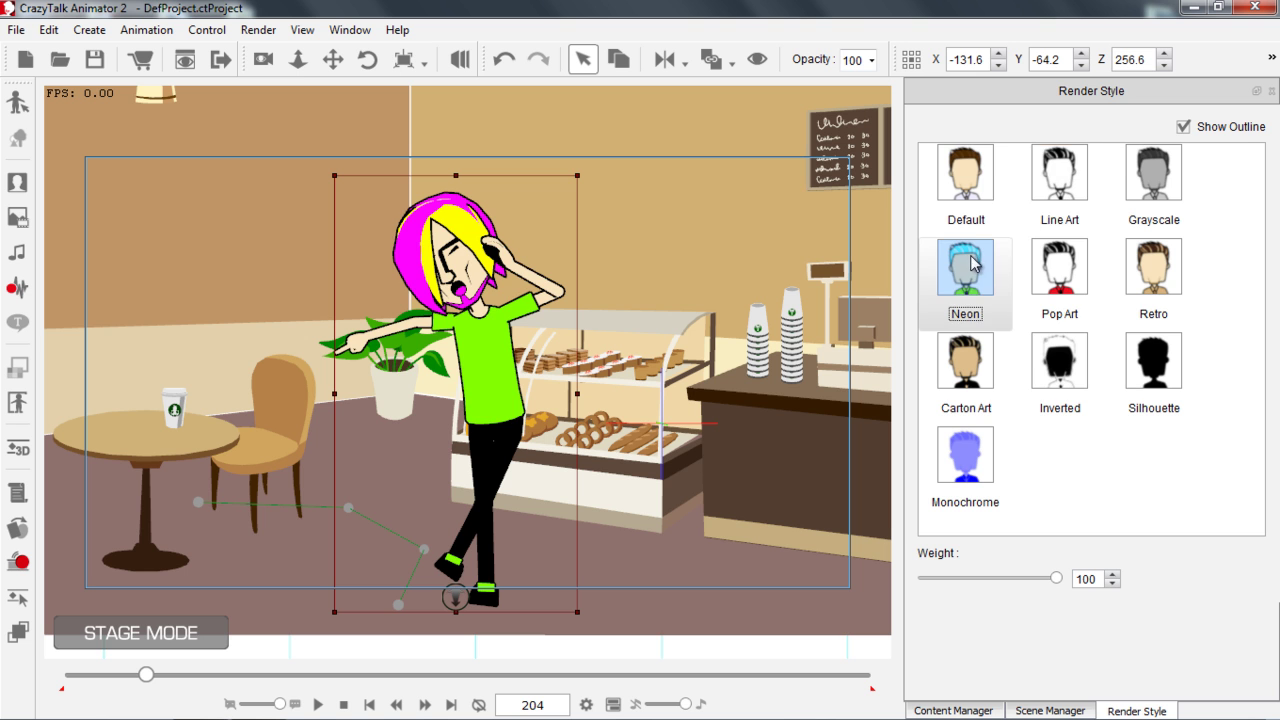
Select Snack Bar_Front in the Scene Manager and apply the Neon render style to it
{"action": "left_click", "coordinate": [1053, 705]}
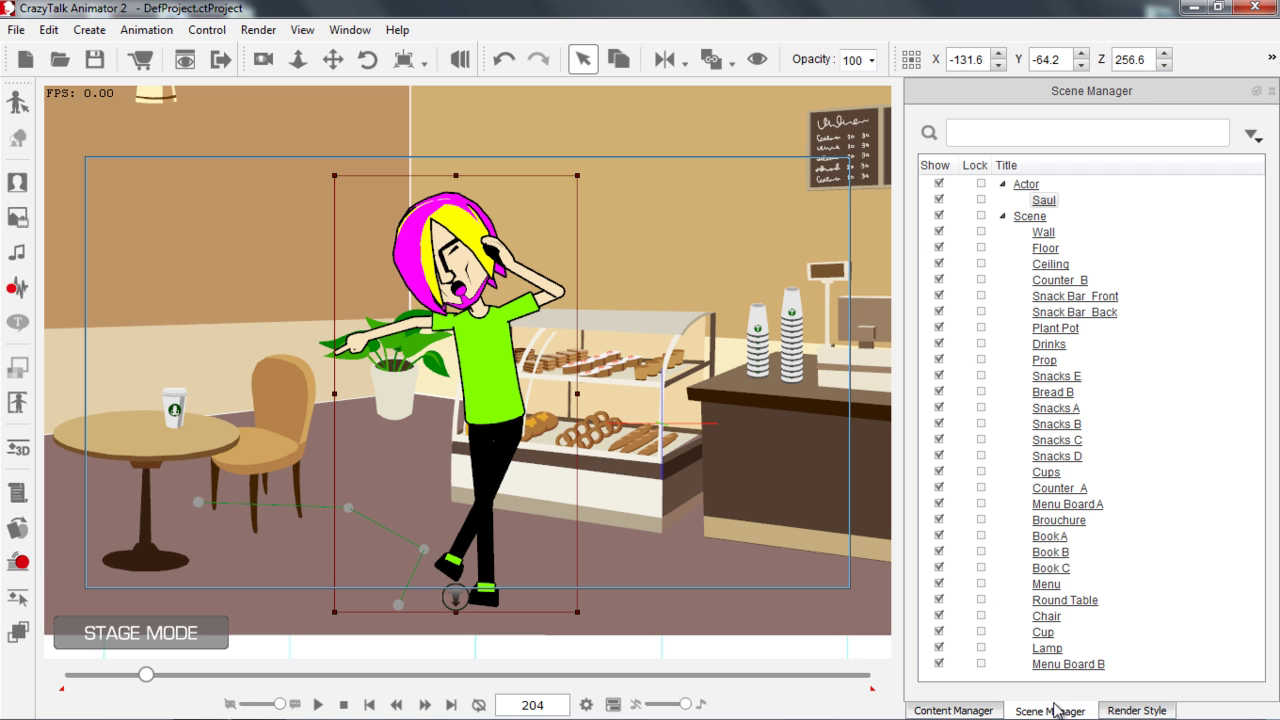
{"action": "left_click", "coordinate": [1055, 328]}
{"action": "left_click", "coordinate": [1075, 296]}
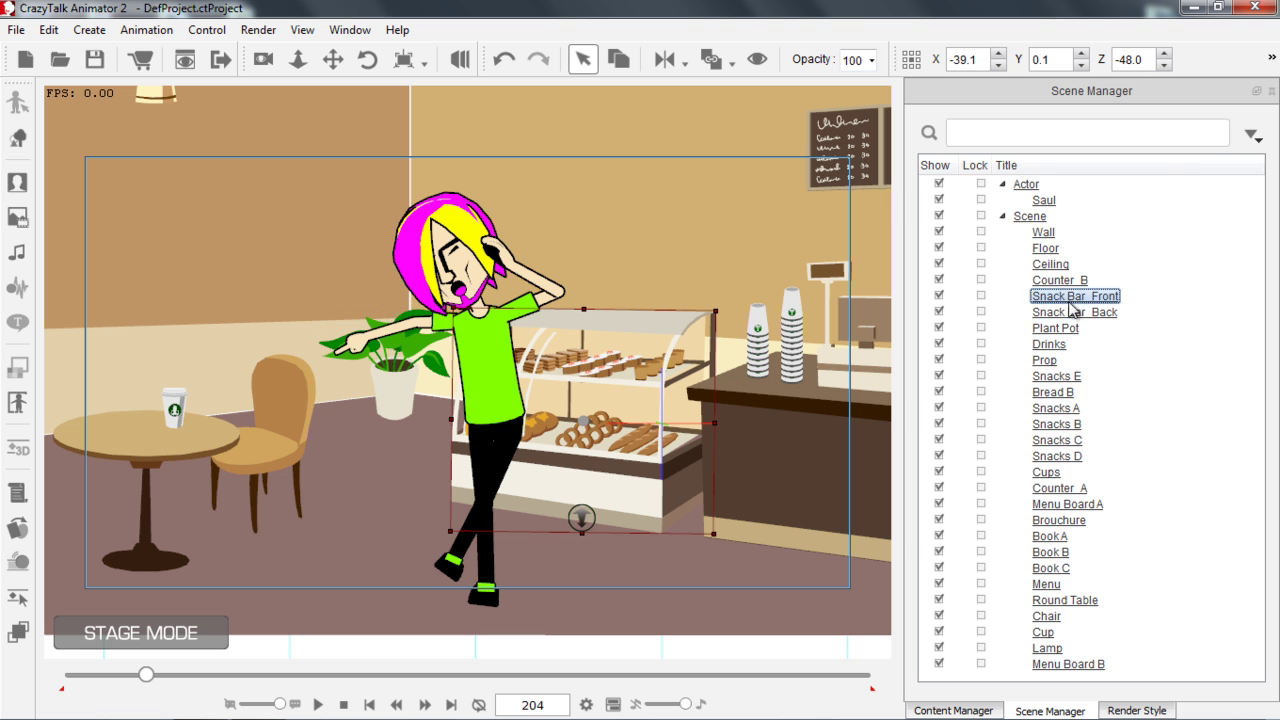
{"action": "left_click", "coordinate": [1137, 710]}
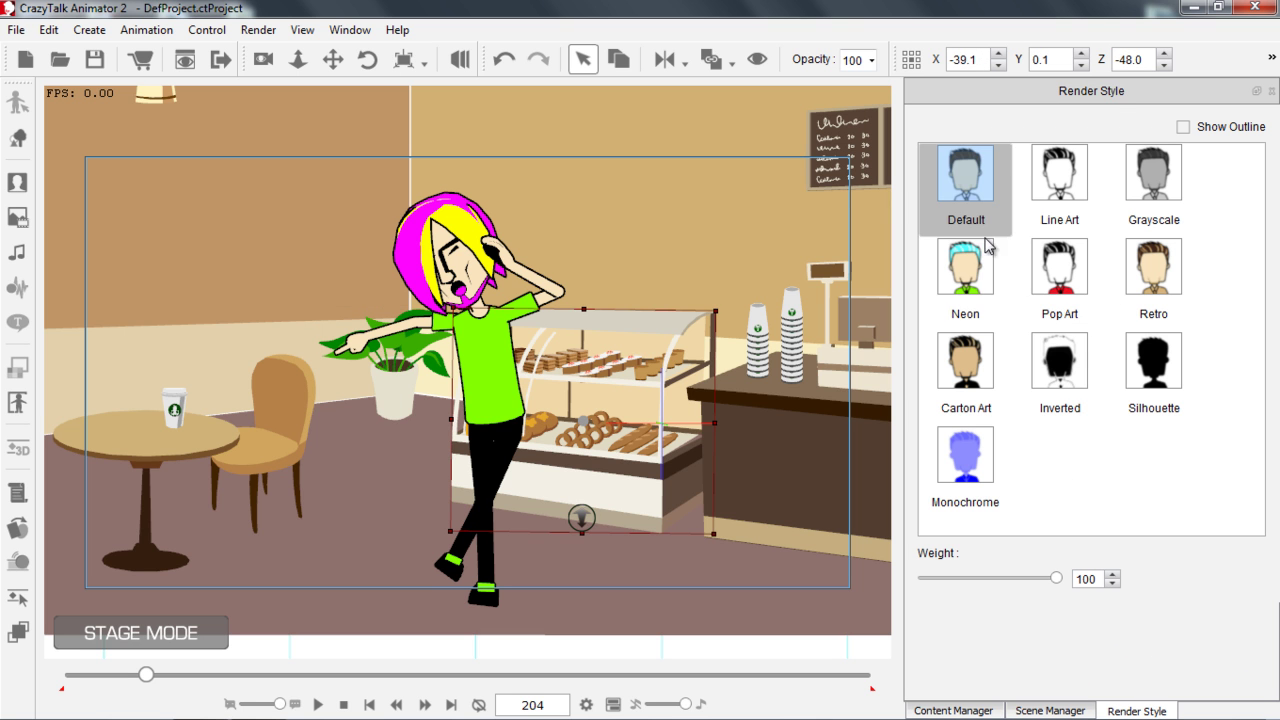
{"action": "left_click", "coordinate": [975, 268]}
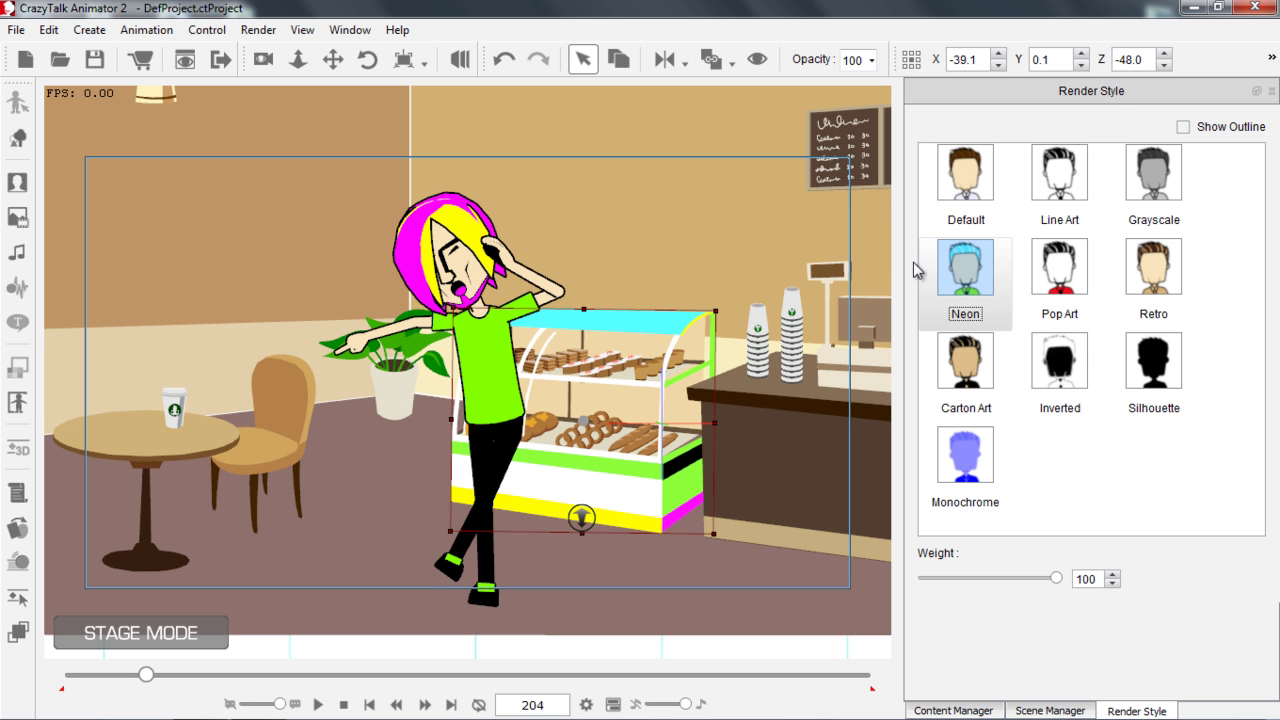
Select all scene items from Wall to Menu Board B in the Scene Manager and apply the Neon render style to them
{"action": "left_click", "coordinate": [1050, 710]}
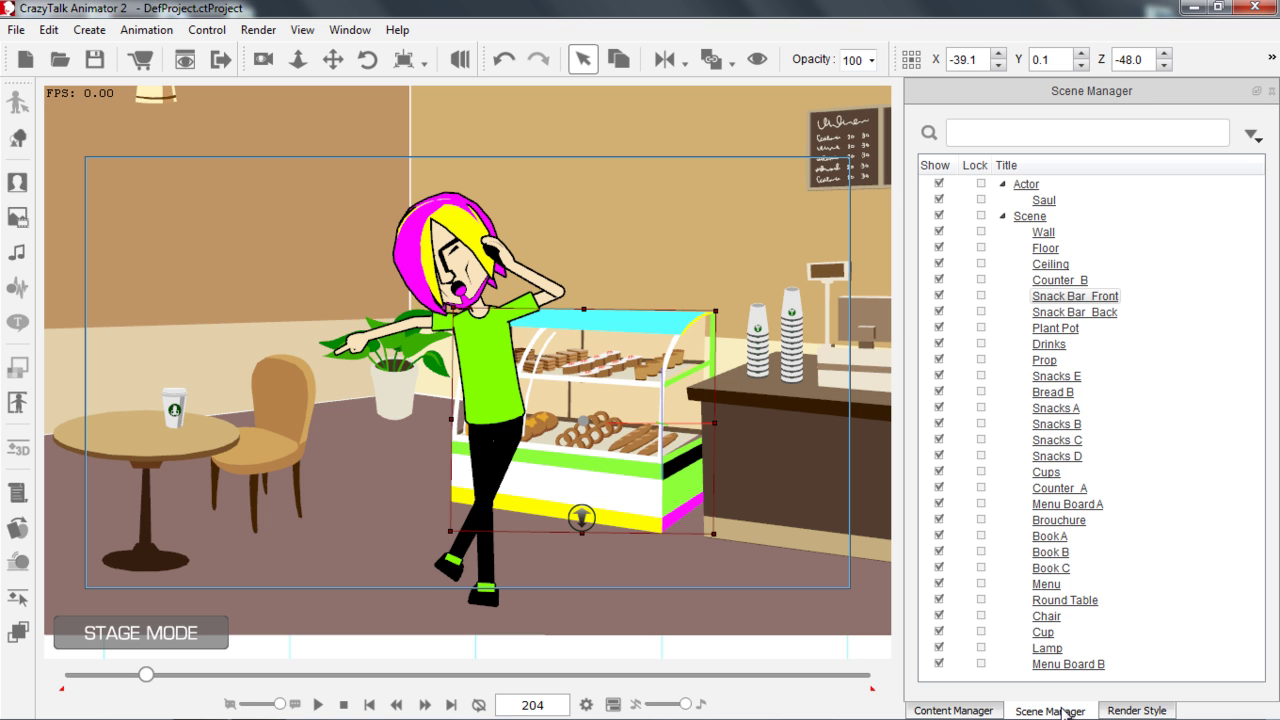
{"action": "left_click", "coordinate": [1033, 216]}
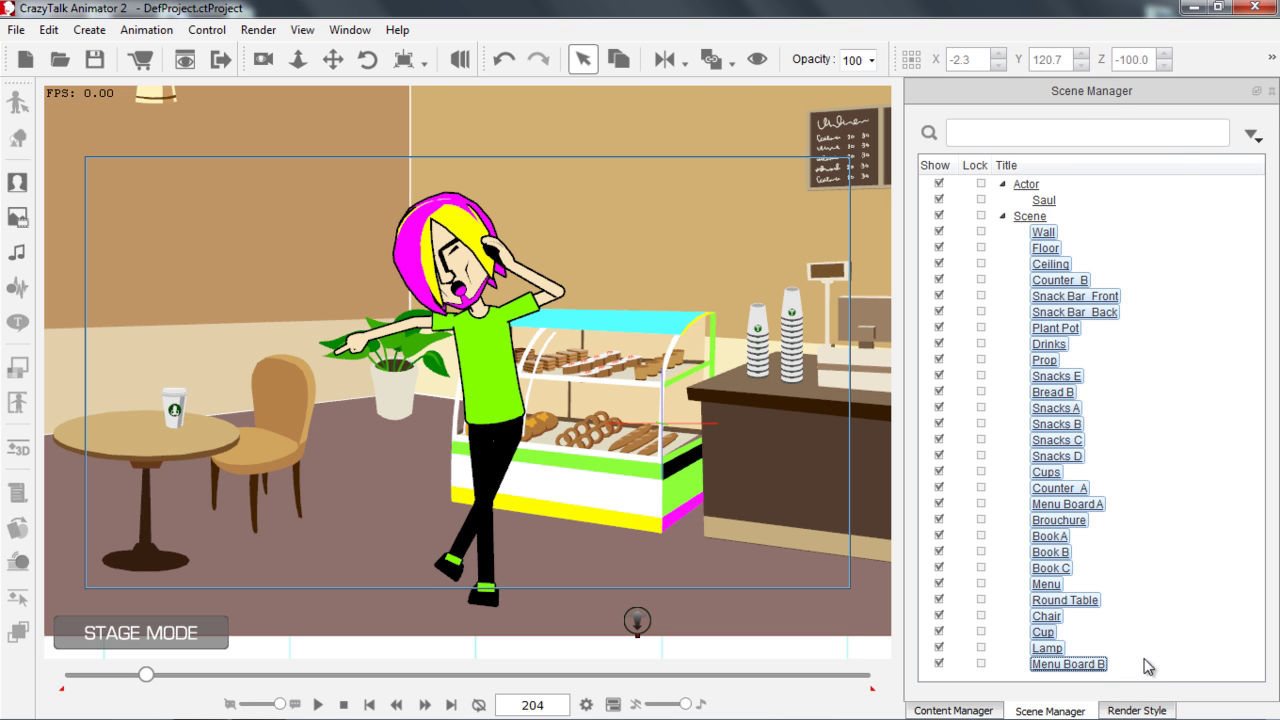
{"action": "left_click", "coordinate": [1137, 710]}
{"action": "left_click", "coordinate": [987, 285]}
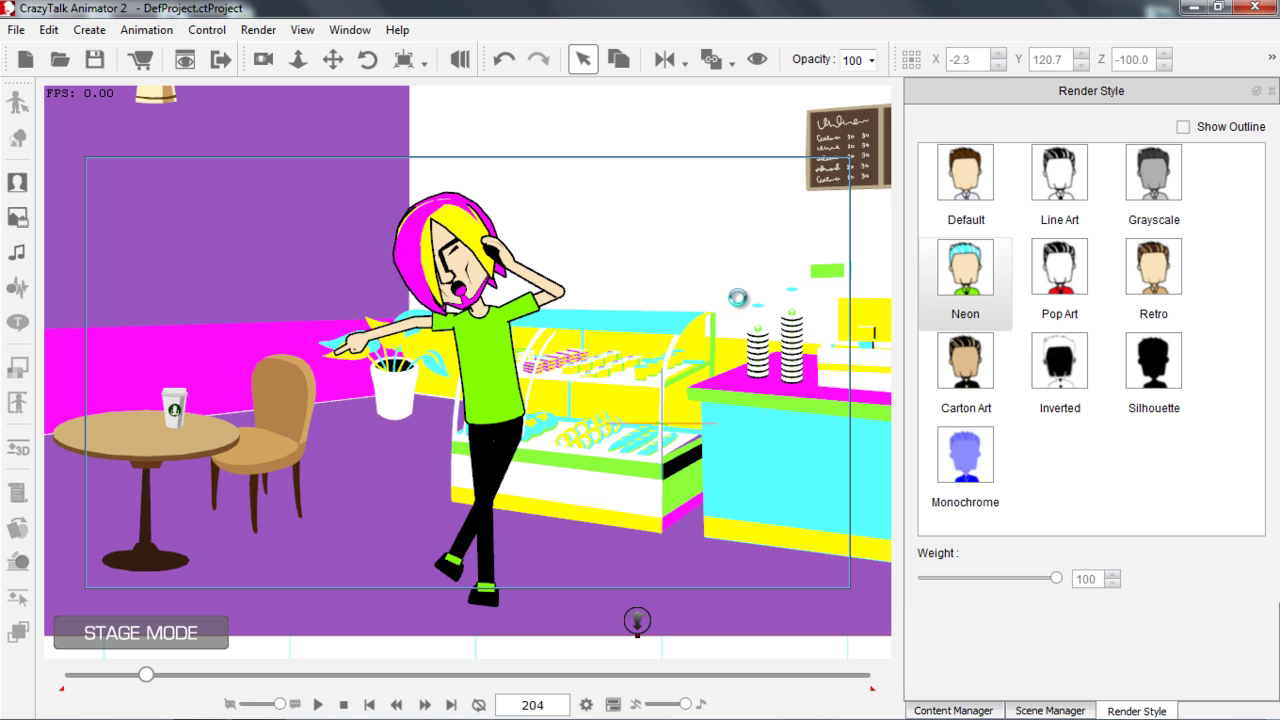
{"action": "left_click_drag", "start_coordinate": [603, 296], "coordinate": [567, 242]}
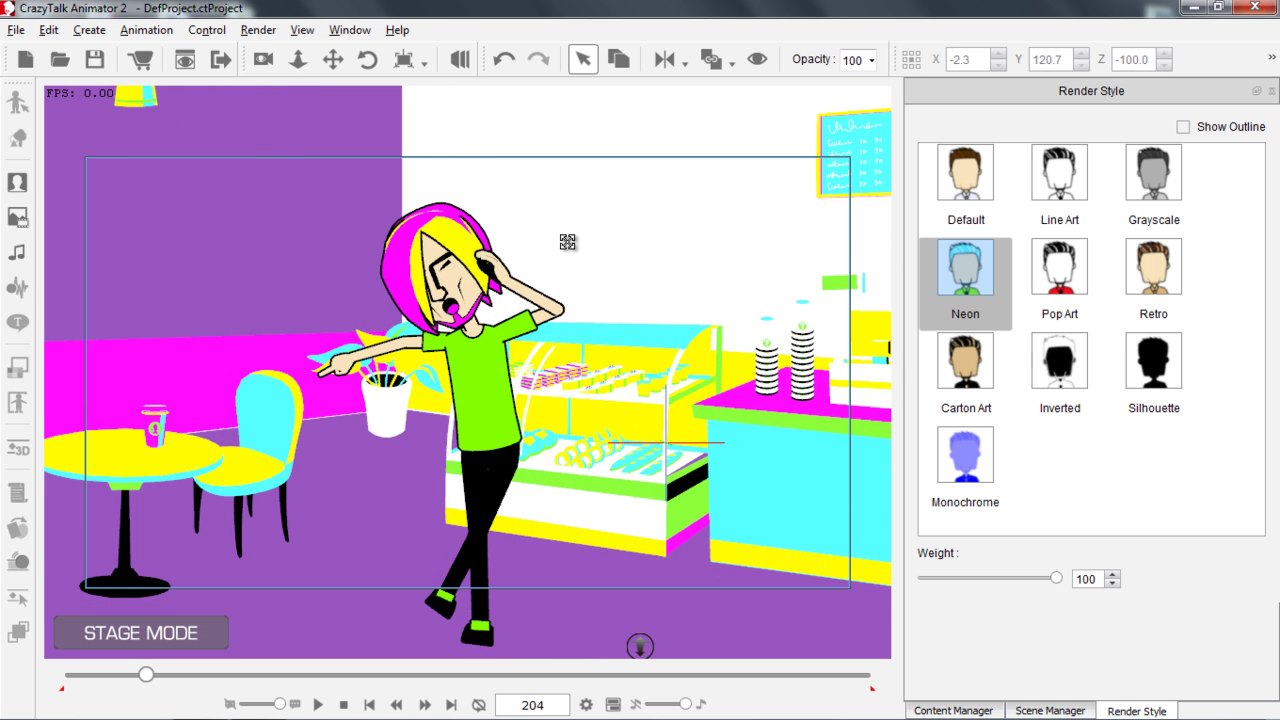
Set Saul's render style back to Default and open him in the character Composer
{"action": "left_click", "coordinate": [478, 350]}
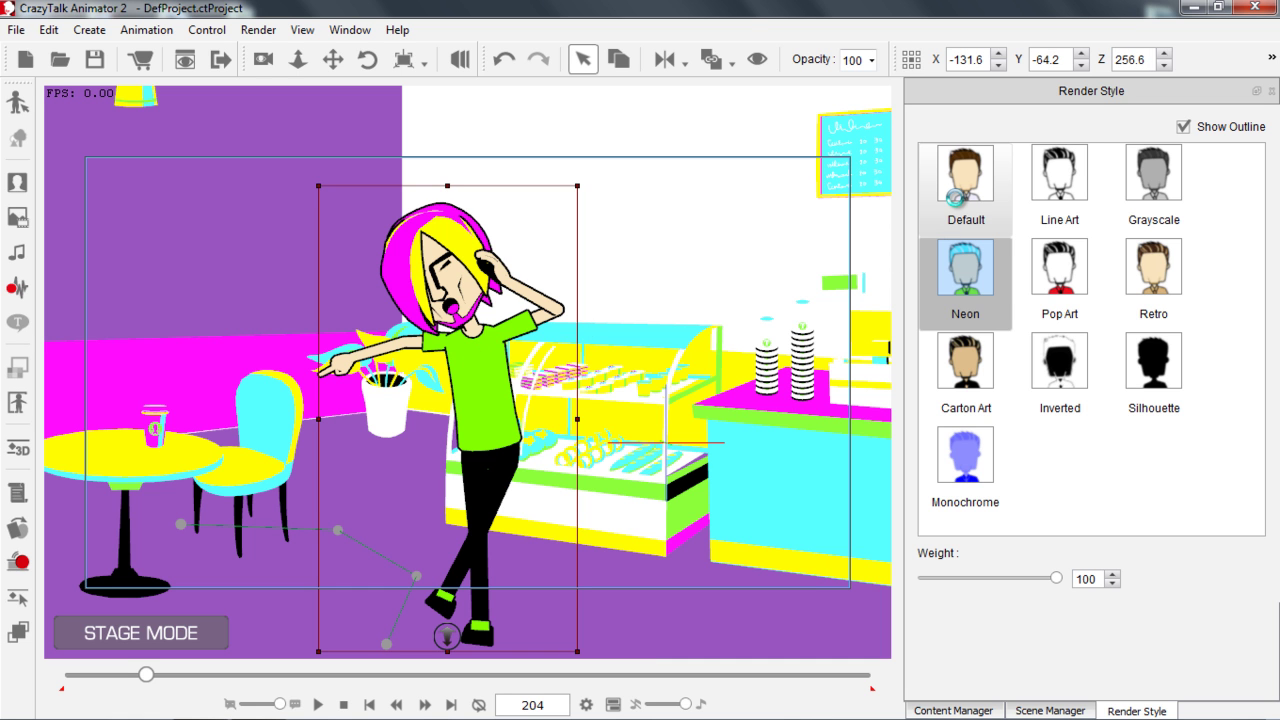
{"action": "left_click", "coordinate": [958, 200]}
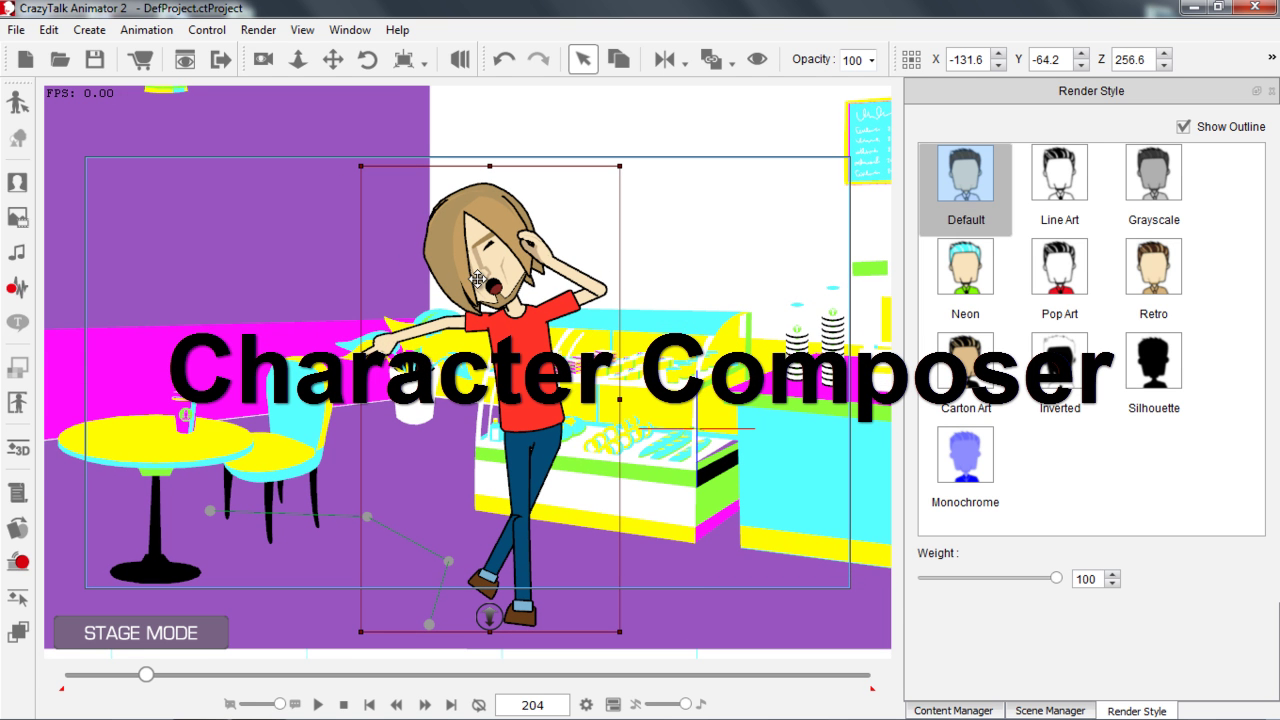
{"action": "left_click", "coordinate": [17, 102]}
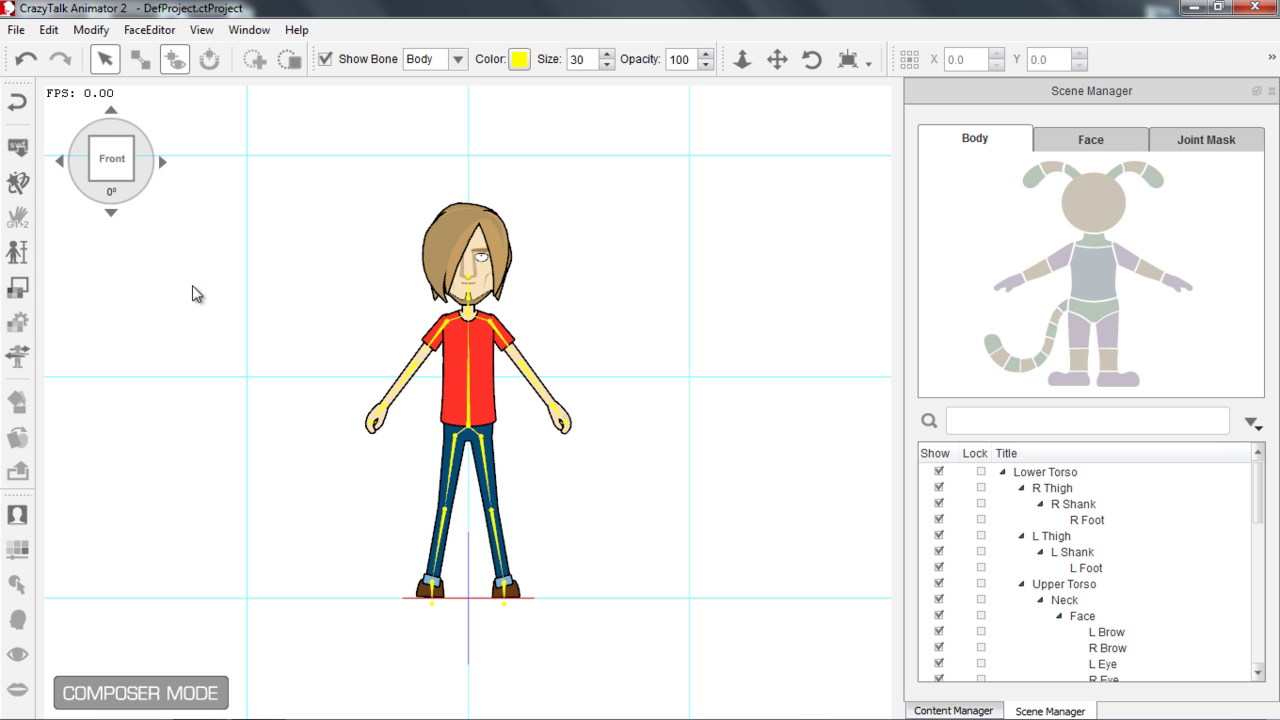
Try the Air Head, Stretchy, Strong and Hobbit actor proportions on the character and return to Default
{"action": "left_click", "coordinate": [18, 253]}
{"action": "left_click", "coordinate": [1076, 190]}
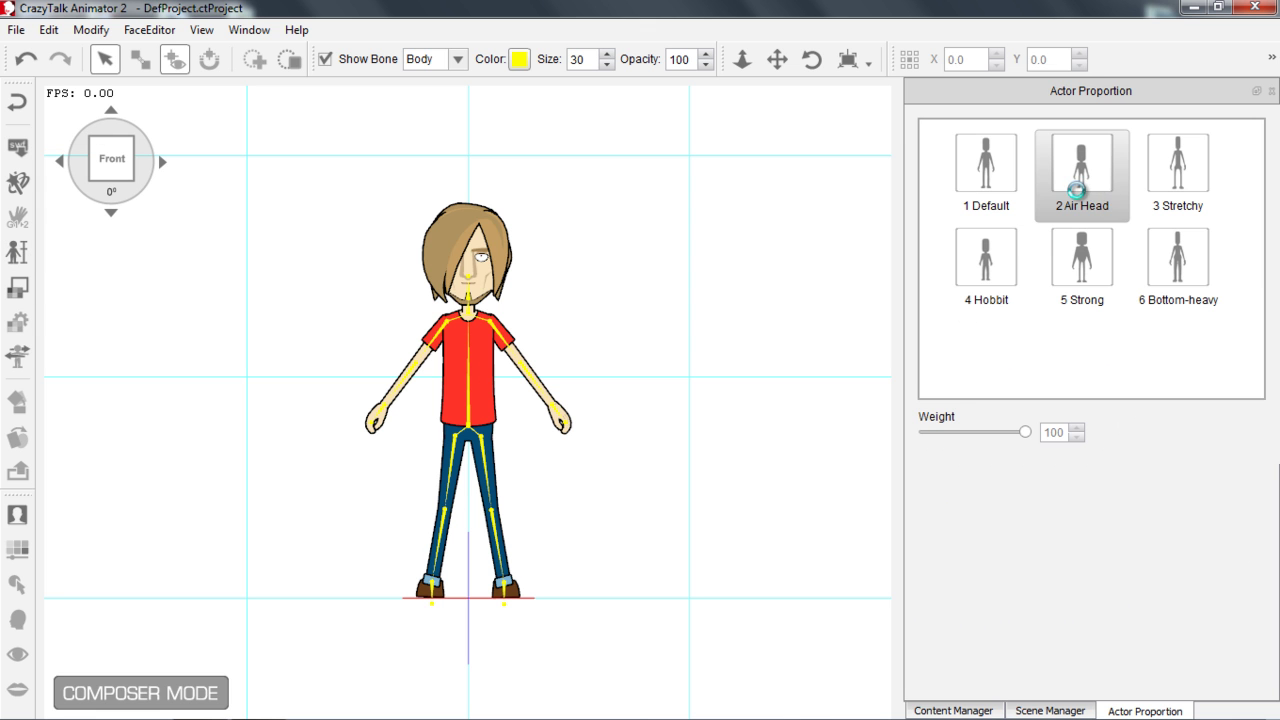
{"action": "left_click", "coordinate": [1189, 184]}
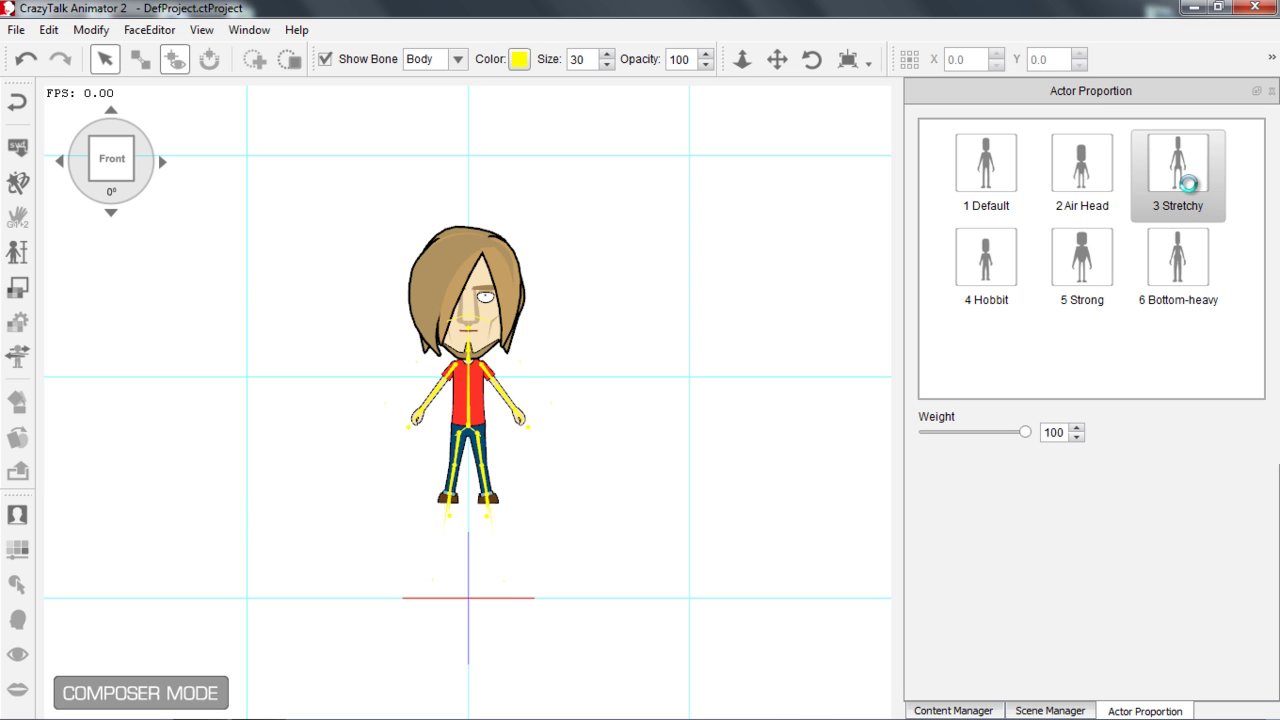
{"action": "left_click", "coordinate": [1105, 266]}
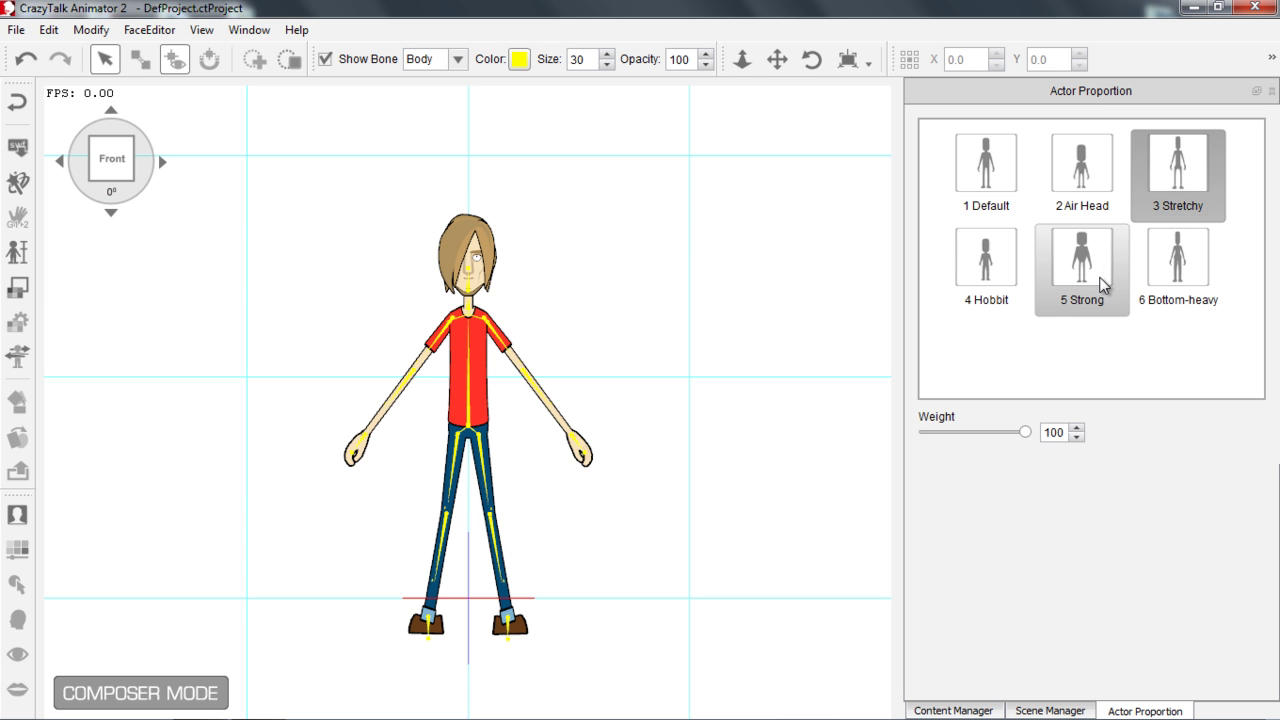
{"action": "left_click", "coordinate": [990, 272]}
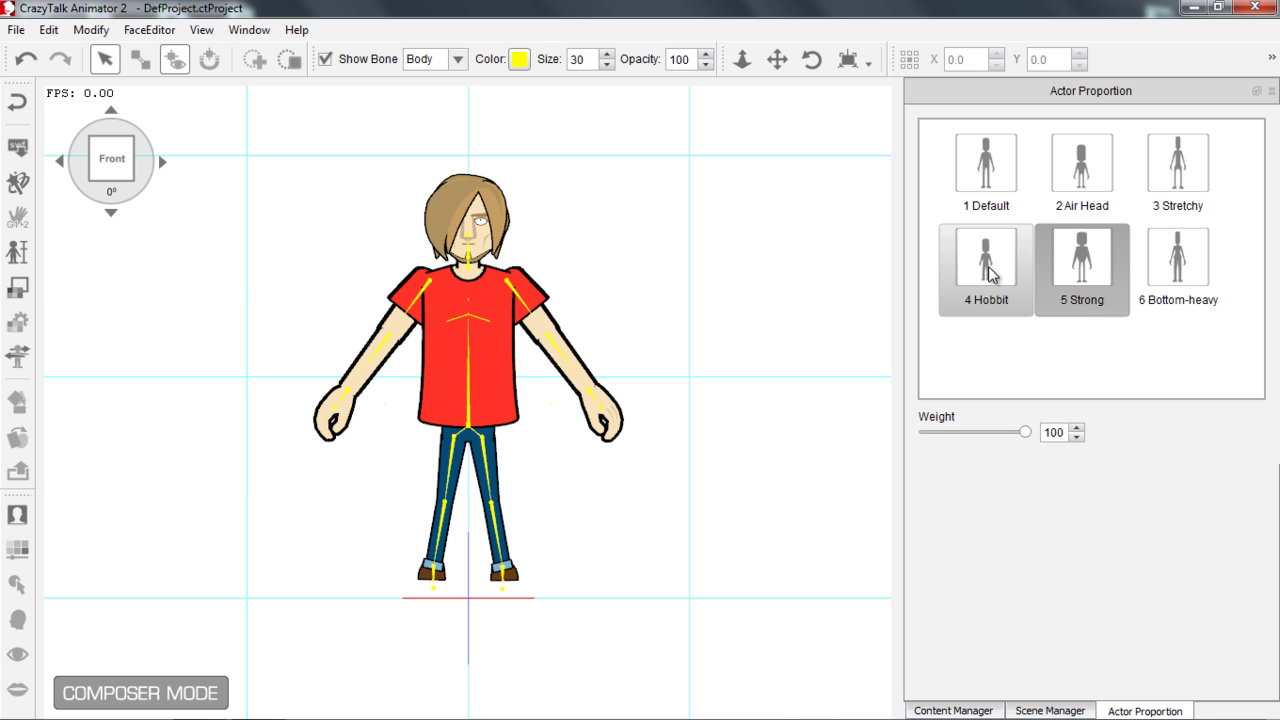
{"action": "left_click", "coordinate": [1004, 180]}
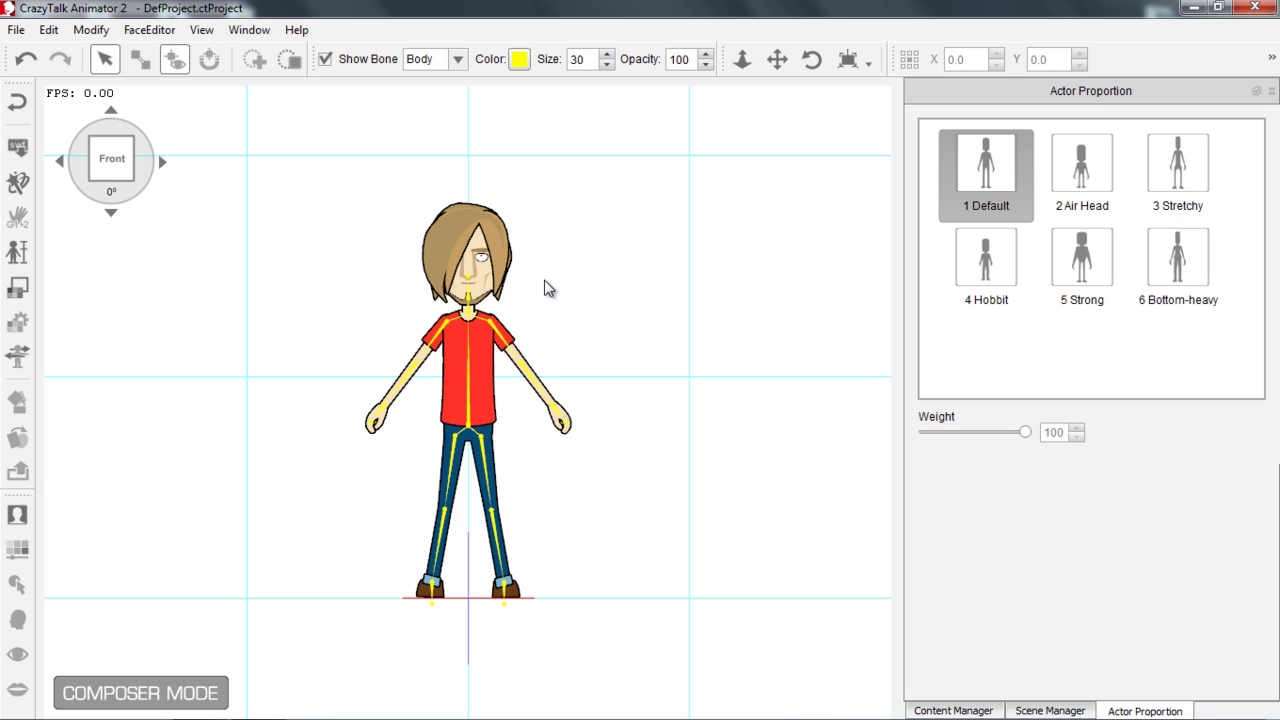
Replace the character's hair with Hair_01 from the G2 Hair head templates
{"action": "left_click", "coordinate": [958, 710]}
{"action": "scroll", "coordinate": [680, 354], "scroll_direction": "up", "scroll_amount": 5}
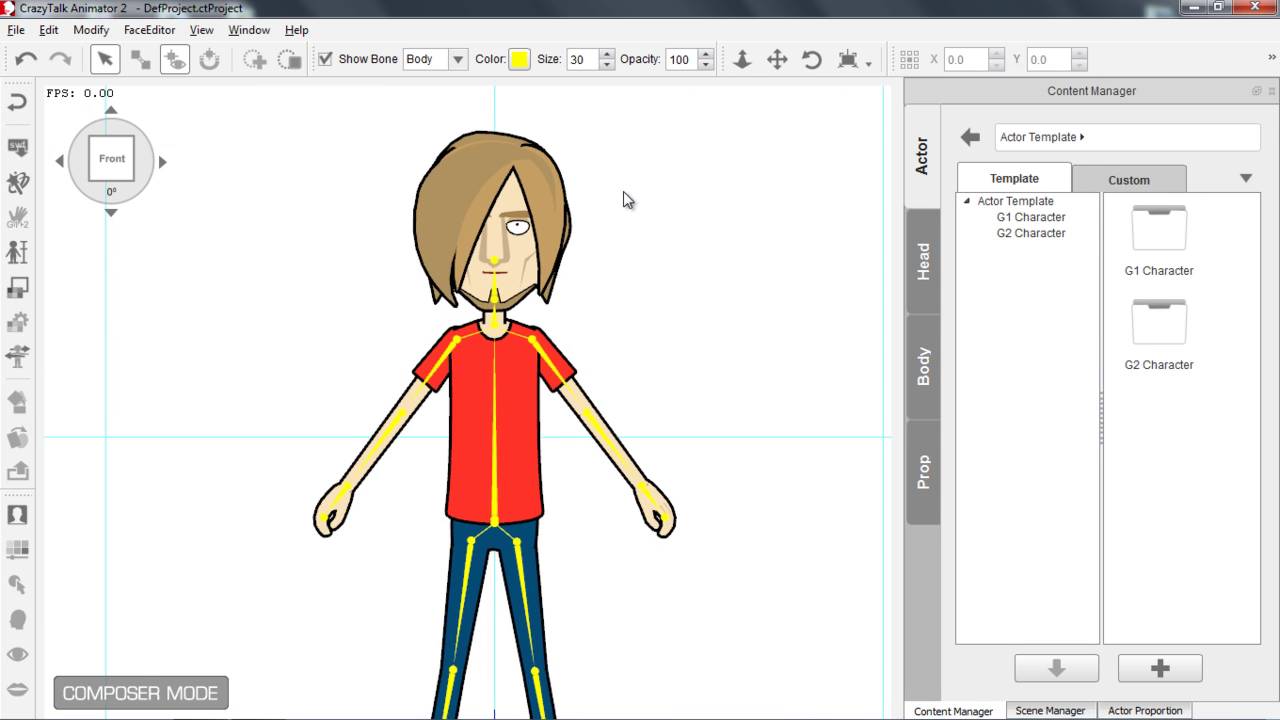
{"action": "left_click", "coordinate": [925, 272]}
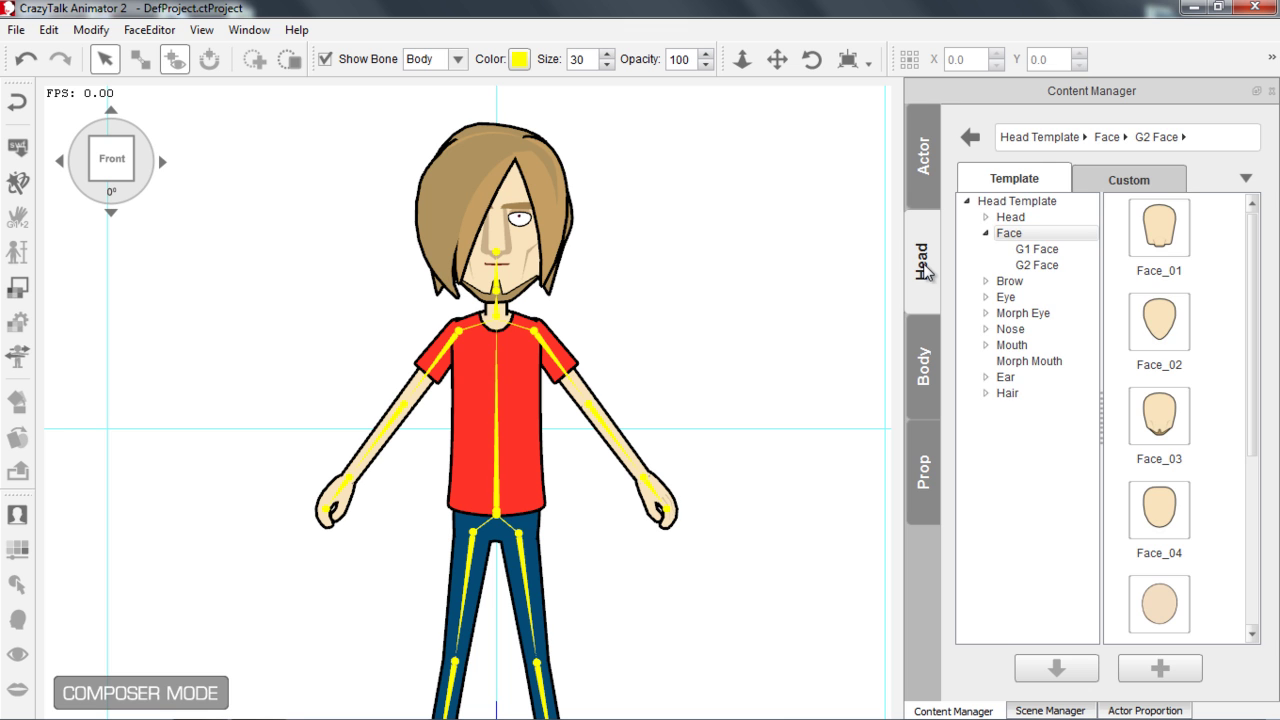
{"action": "double_click", "coordinate": [1000, 234]}
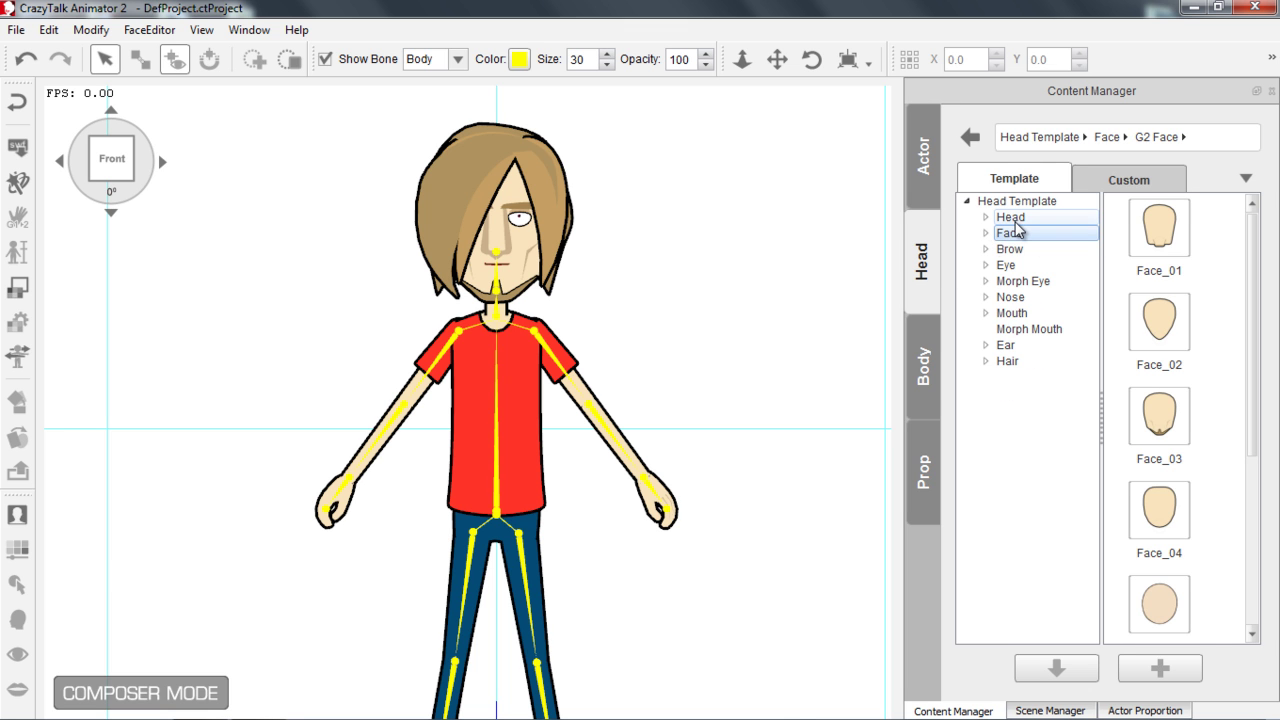
{"action": "left_click", "coordinate": [1008, 362]}
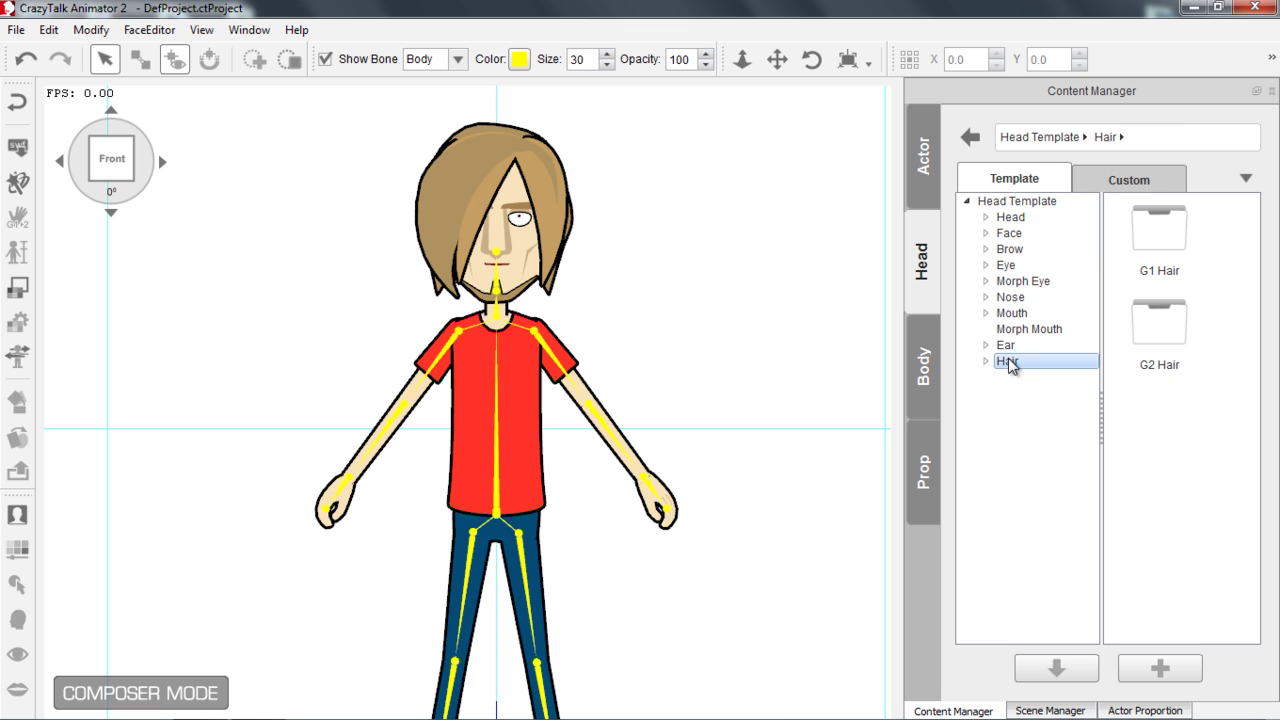
{"action": "double_click", "coordinate": [1163, 346]}
{"action": "double_click", "coordinate": [1162, 231]}
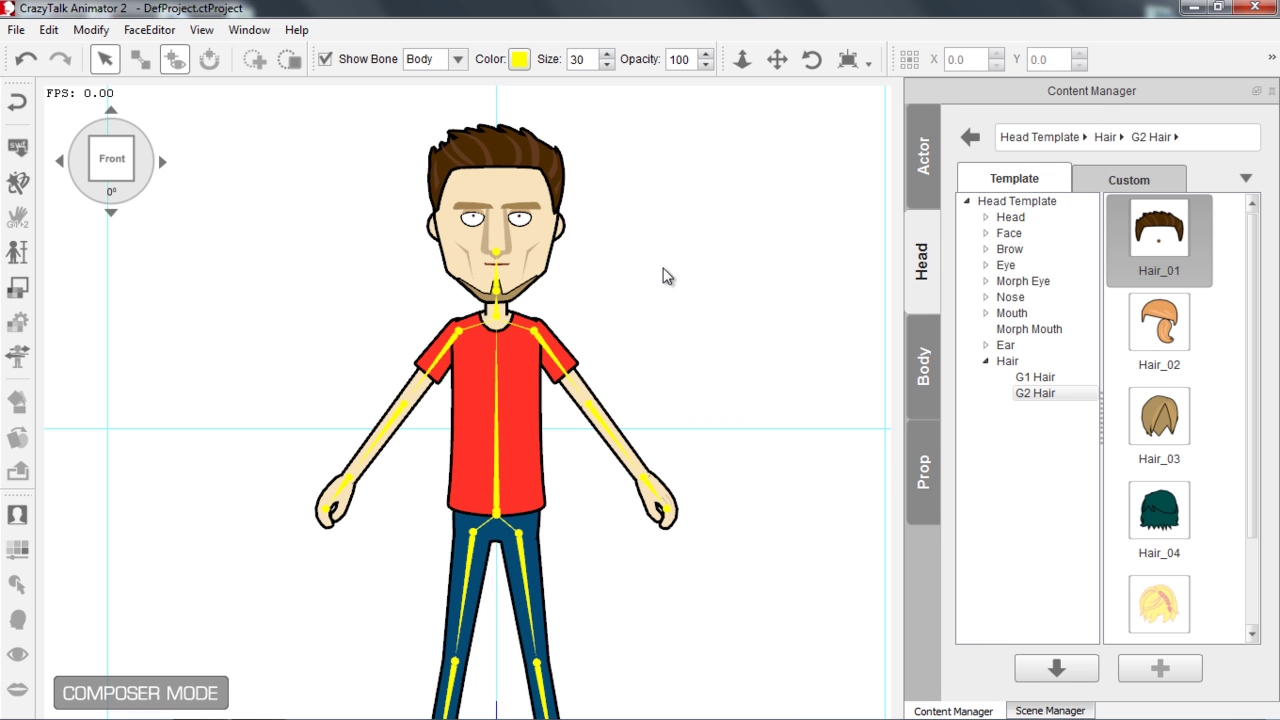
Replace the character's face with Face_02 from the G2 Face head templates
{"action": "double_click", "coordinate": [1016, 236]}
{"action": "left_click", "coordinate": [1034, 266]}
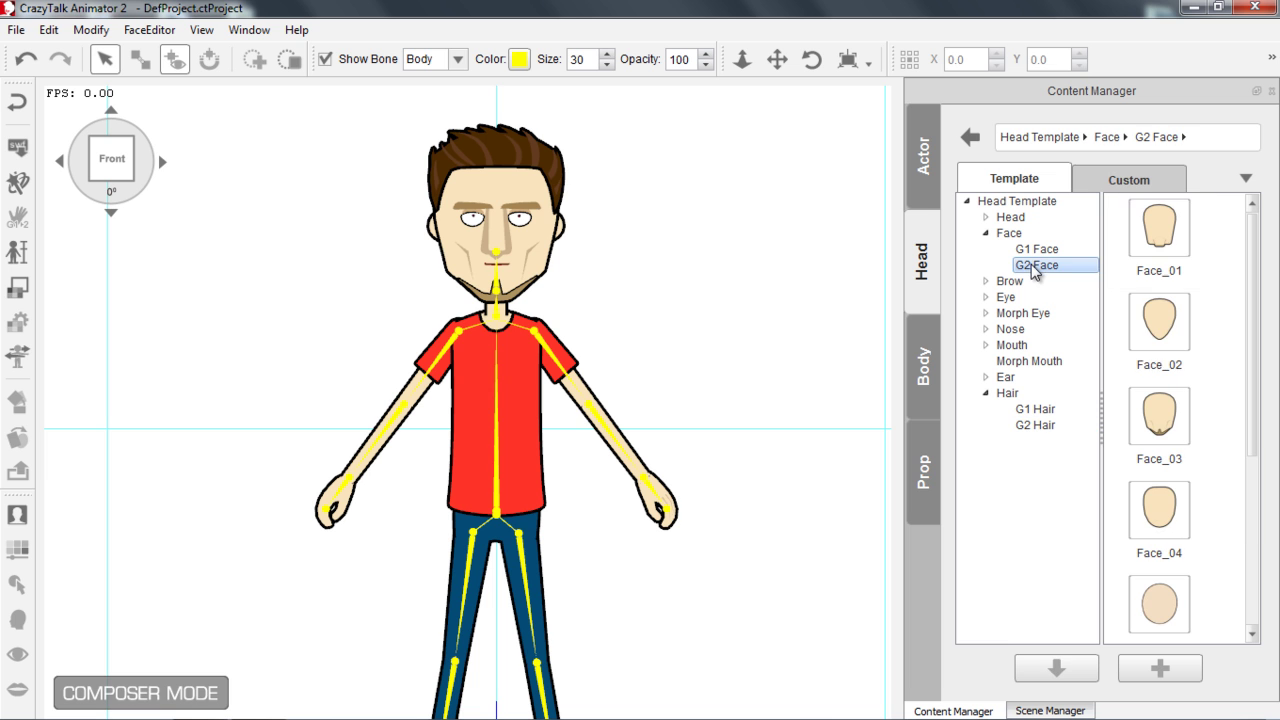
{"action": "double_click", "coordinate": [1160, 324]}
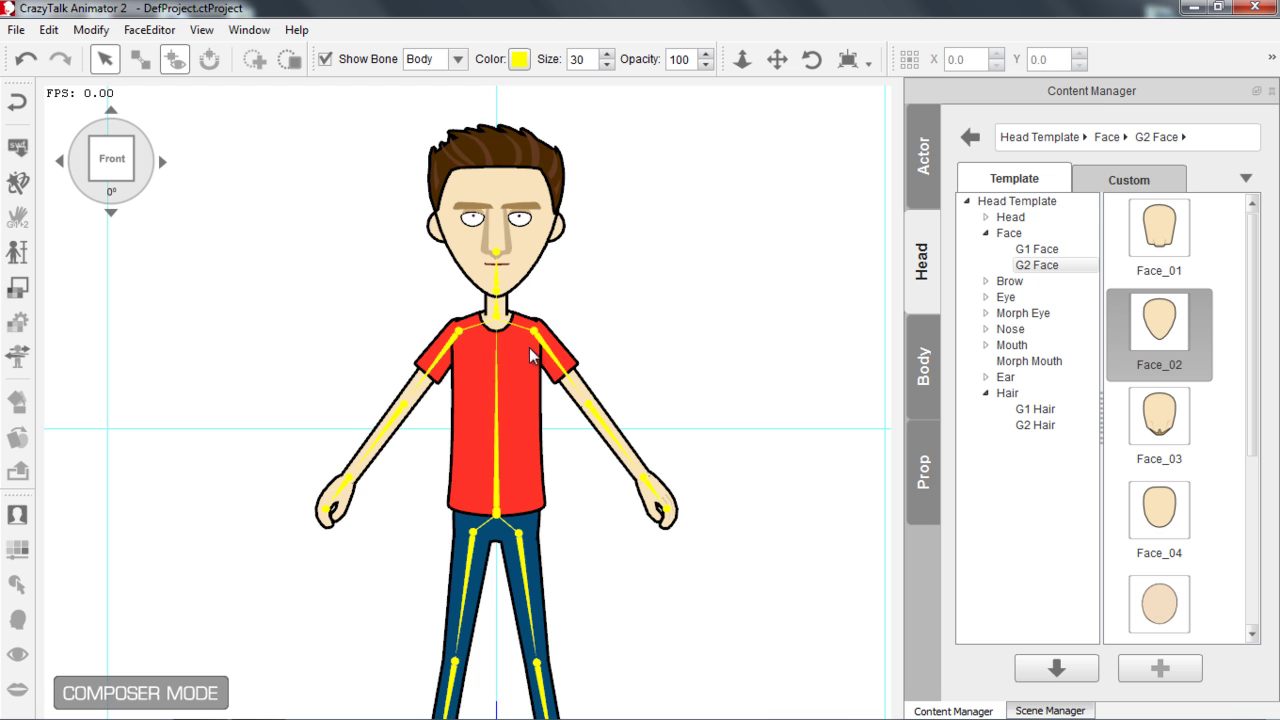
Apply Body_01 from the G2 body templates to the character and return to the stage
{"action": "scroll", "coordinate": [522, 344], "scroll_direction": "down", "scroll_amount": 3}
{"action": "scroll", "coordinate": [580, 300], "scroll_direction": "down", "scroll_amount": 2}
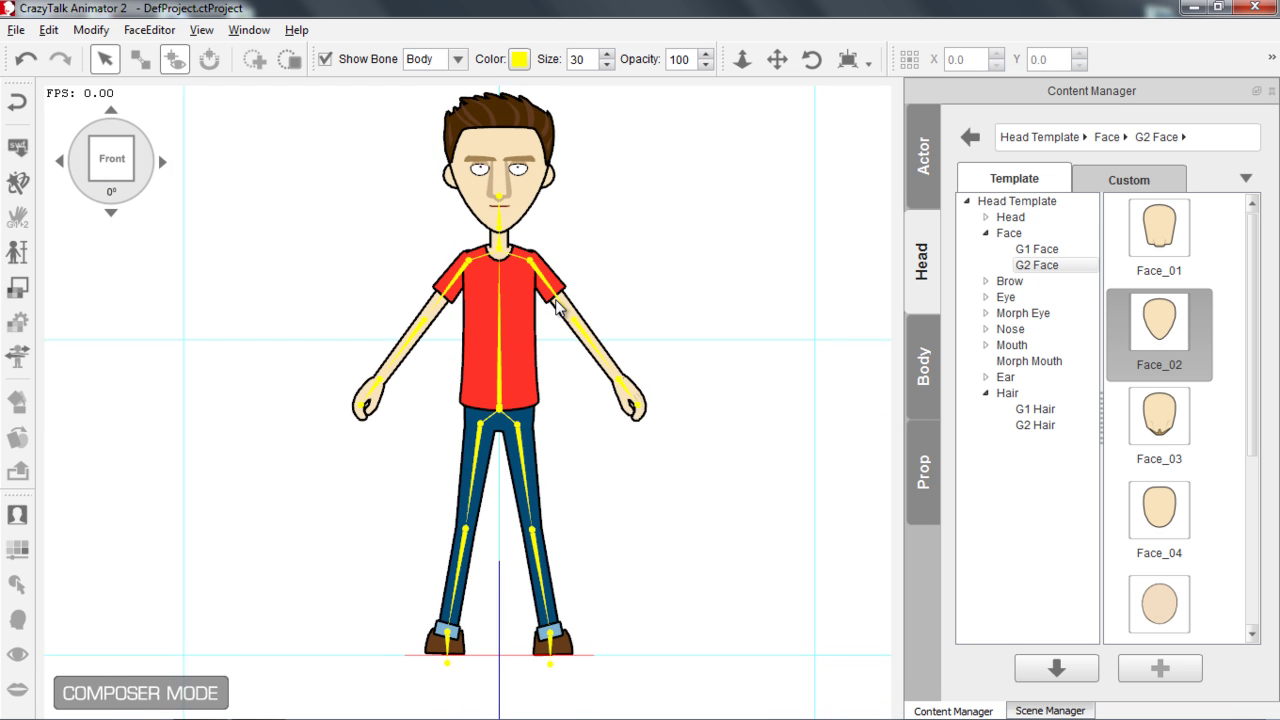
{"action": "left_click", "coordinate": [922, 376]}
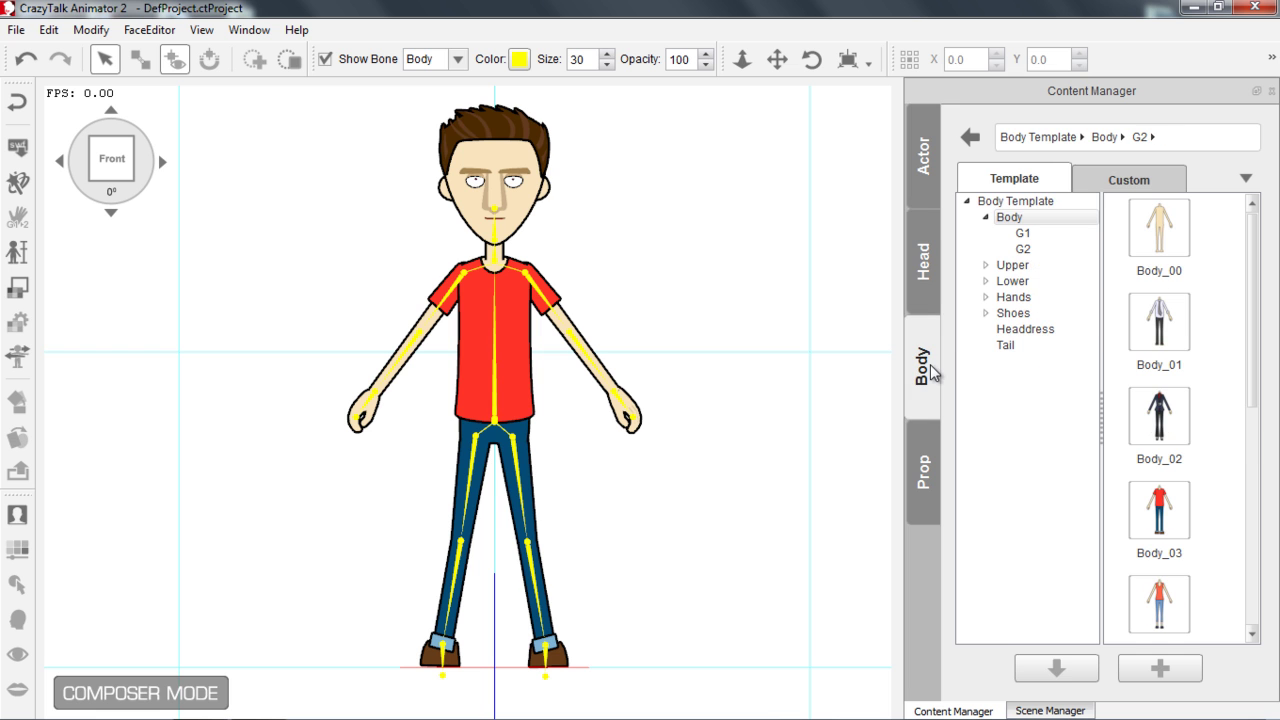
{"action": "left_click", "coordinate": [1024, 249]}
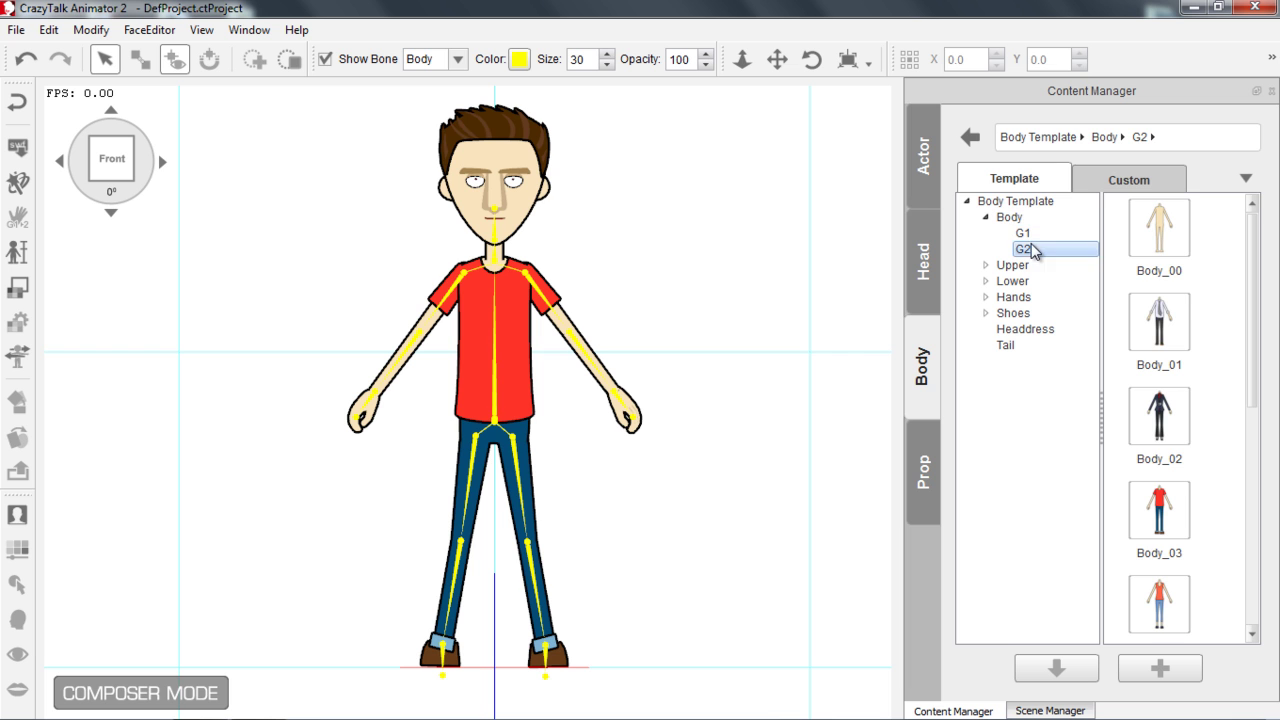
{"action": "left_click", "coordinate": [1010, 220]}
{"action": "left_click", "coordinate": [1030, 251]}
{"action": "left_click", "coordinate": [1166, 328]}
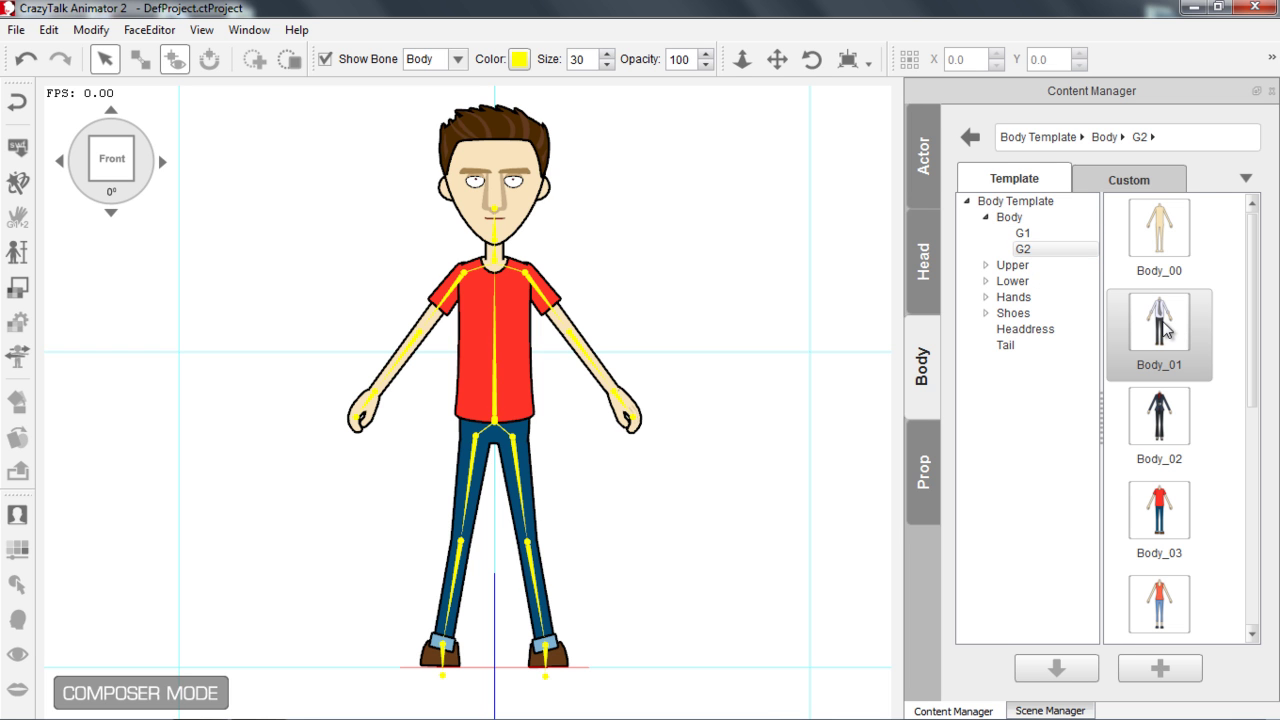
{"action": "double_click", "coordinate": [1164, 326]}
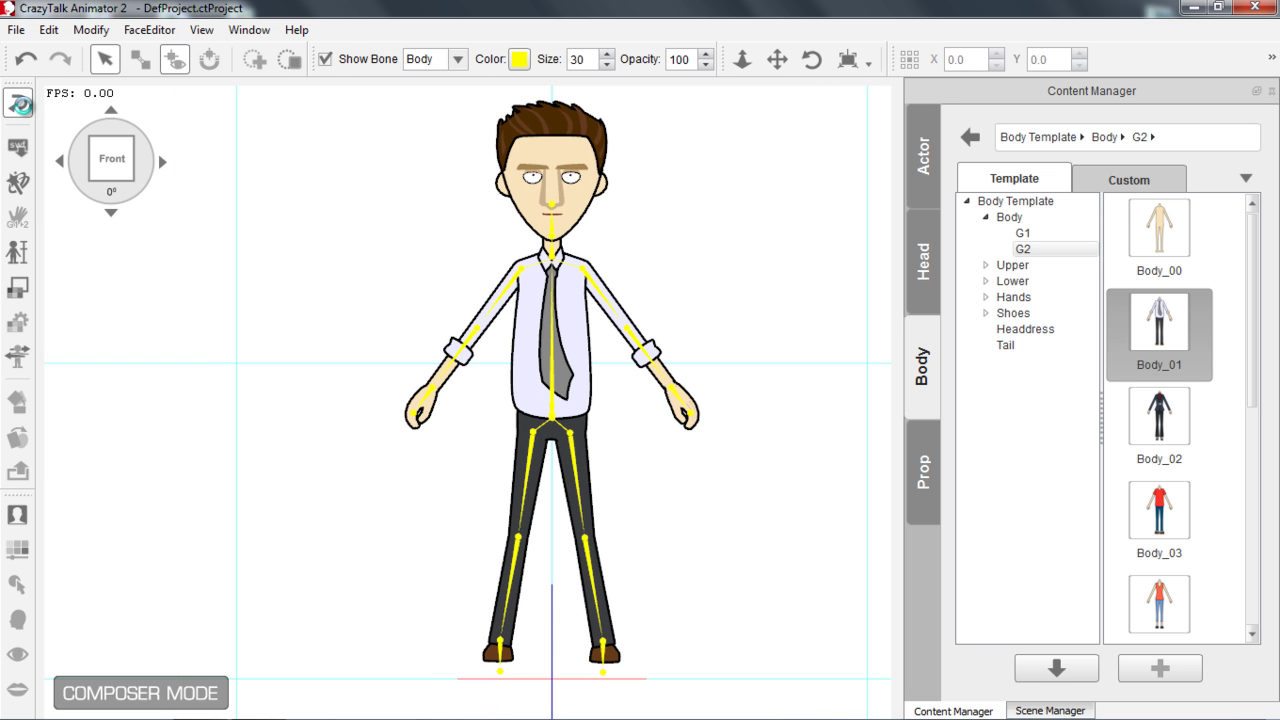
{"action": "left_click", "coordinate": [24, 105]}
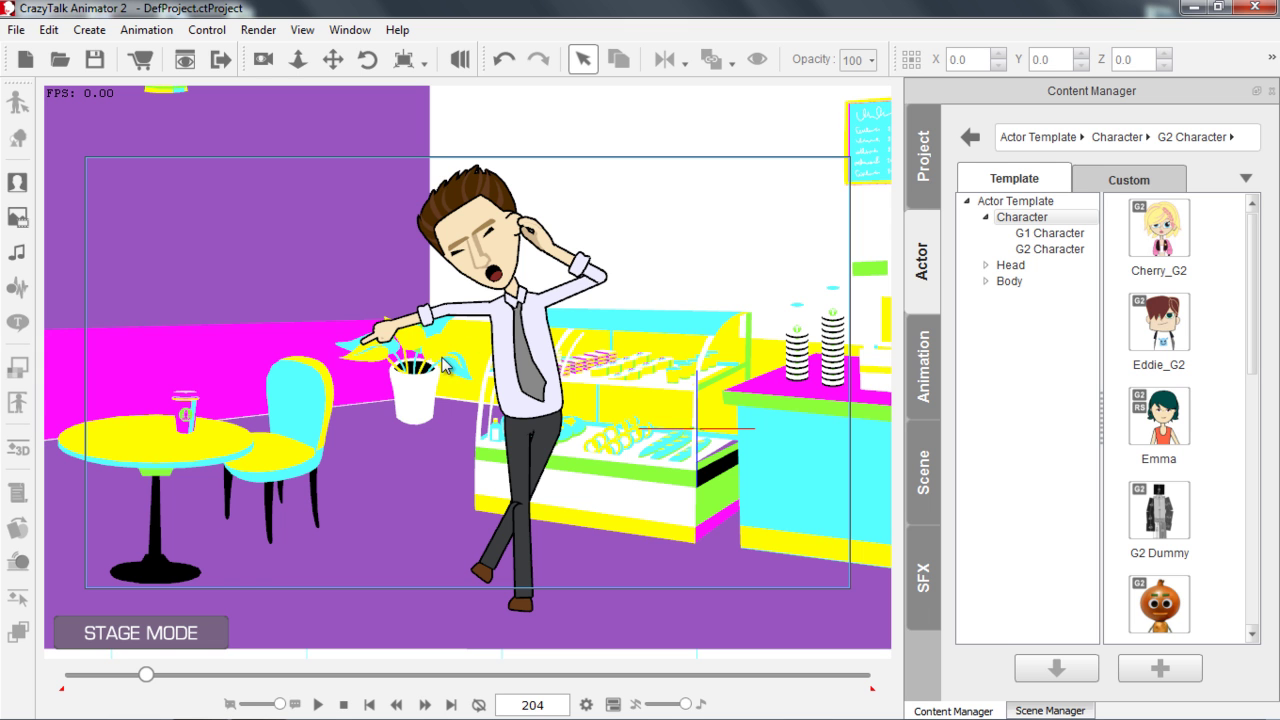
Play the animation from frame 1 to check the restyled character's motion and pause at about frame 399
{"action": "left_click_drag", "start_coordinate": [150, 675], "coordinate": [66, 689]}
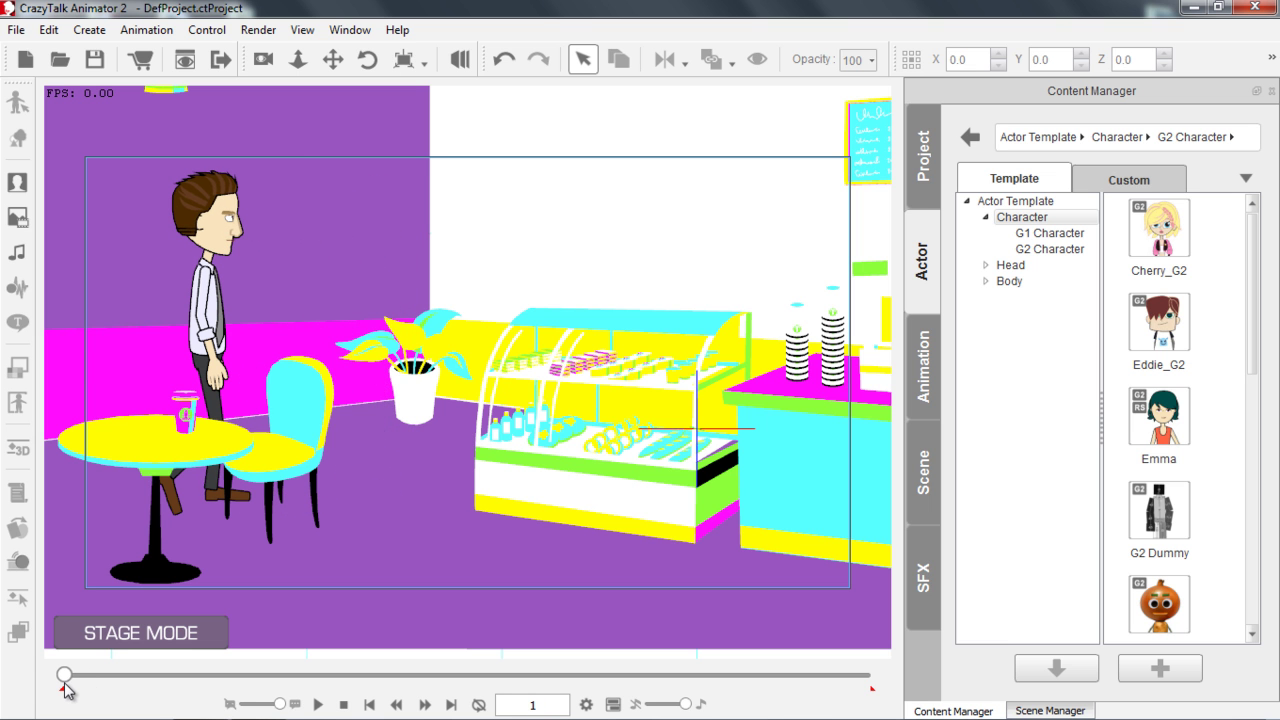
{"action": "left_click", "coordinate": [318, 704]}
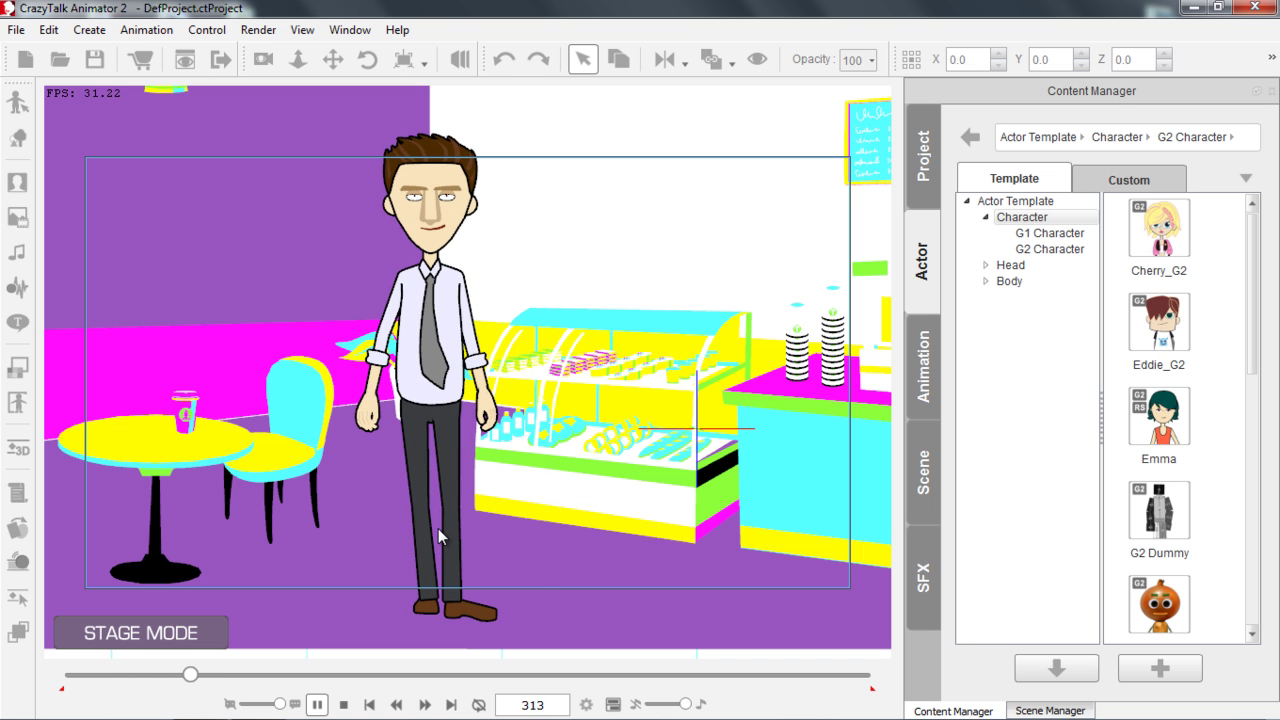
{"action": "left_click", "coordinate": [317, 705]}
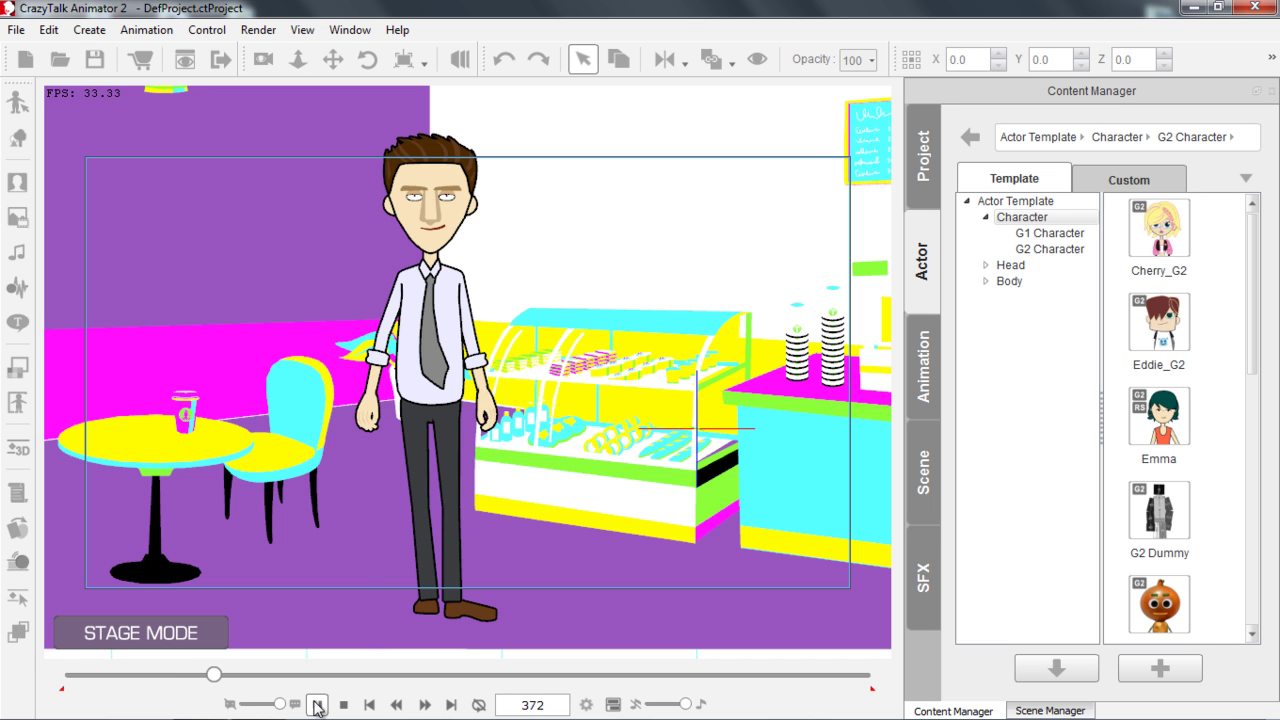
{"action": "left_click", "coordinate": [317, 705]}
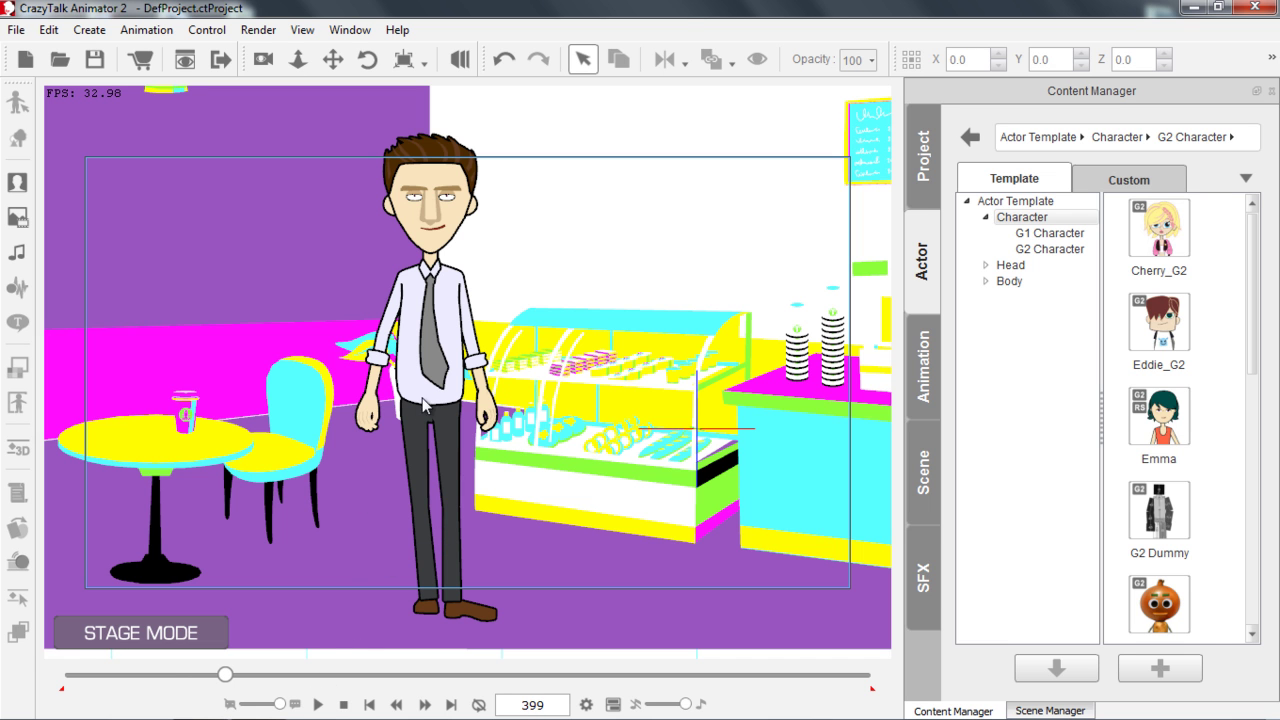
Apply the Neon render style to the restyled character on the stage
{"action": "left_click", "coordinate": [440, 308]}
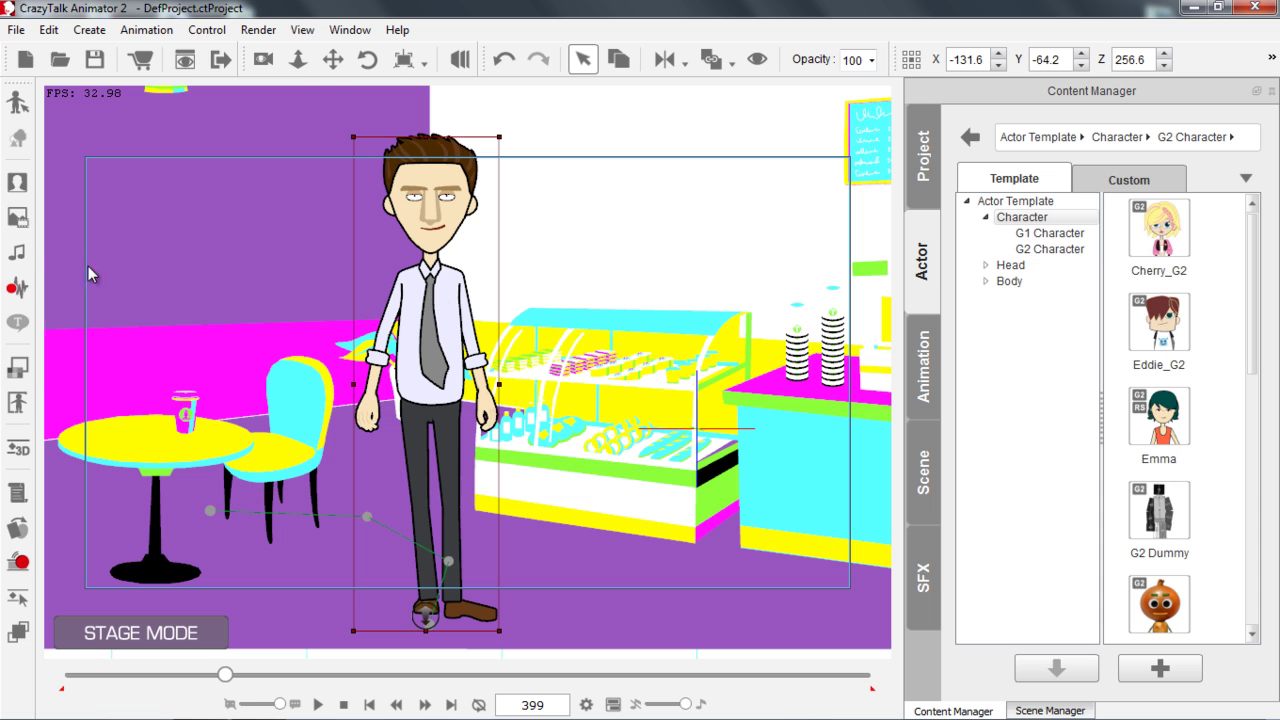
{"action": "left_click", "coordinate": [18, 368]}
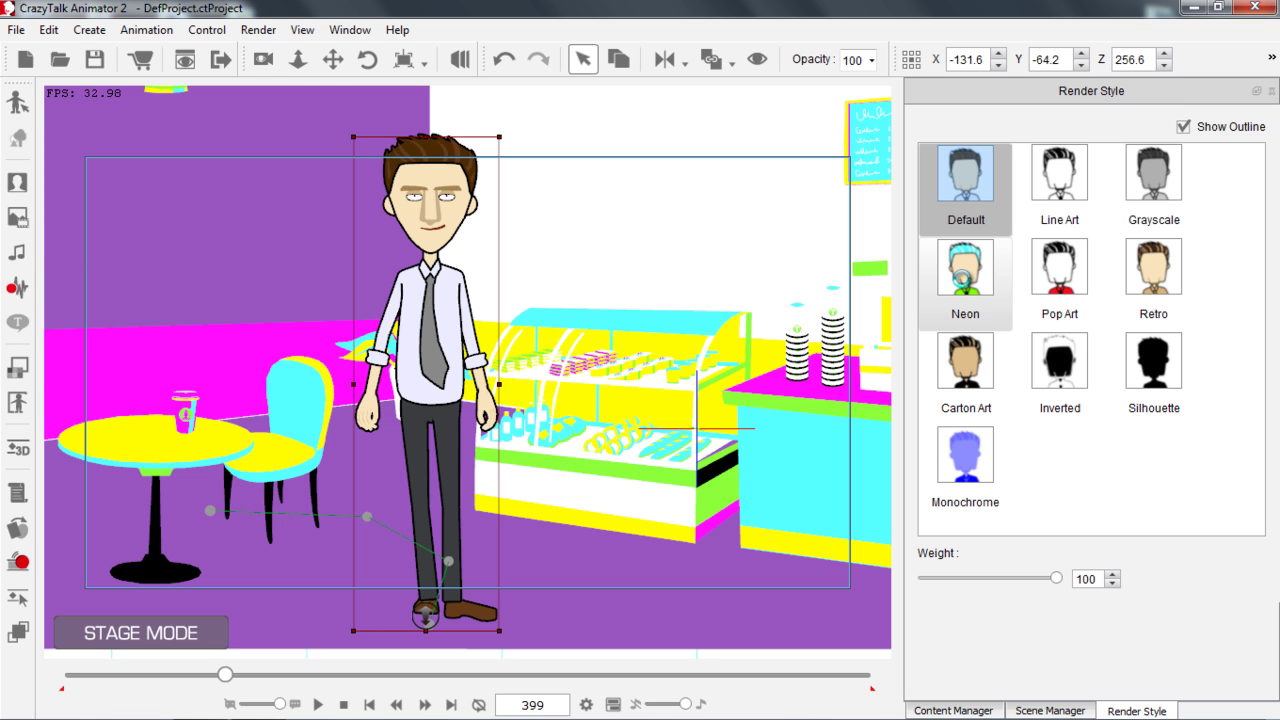
{"action": "left_click", "coordinate": [958, 280]}
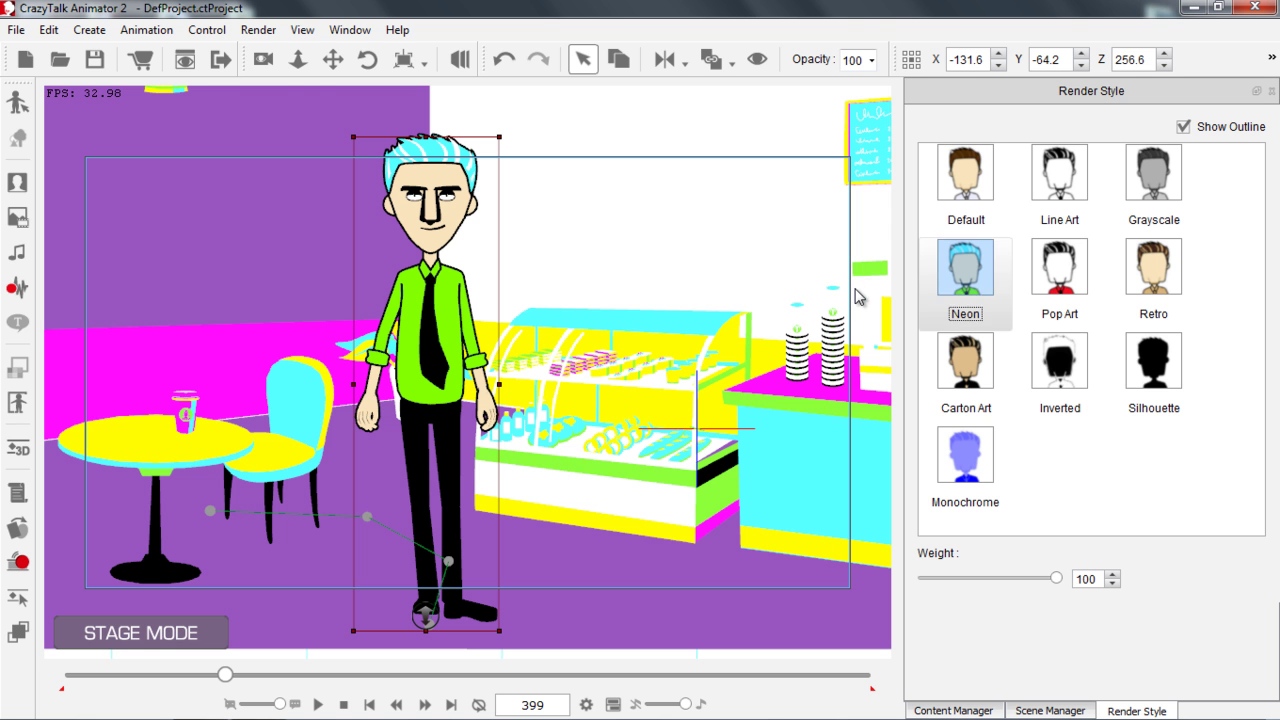
Record a camera move with a close view of the character at frame 1 and a wider view of him at frame 160
{"action": "scroll", "coordinate": [624, 243], "scroll_direction": "down", "scroll_amount": 3}
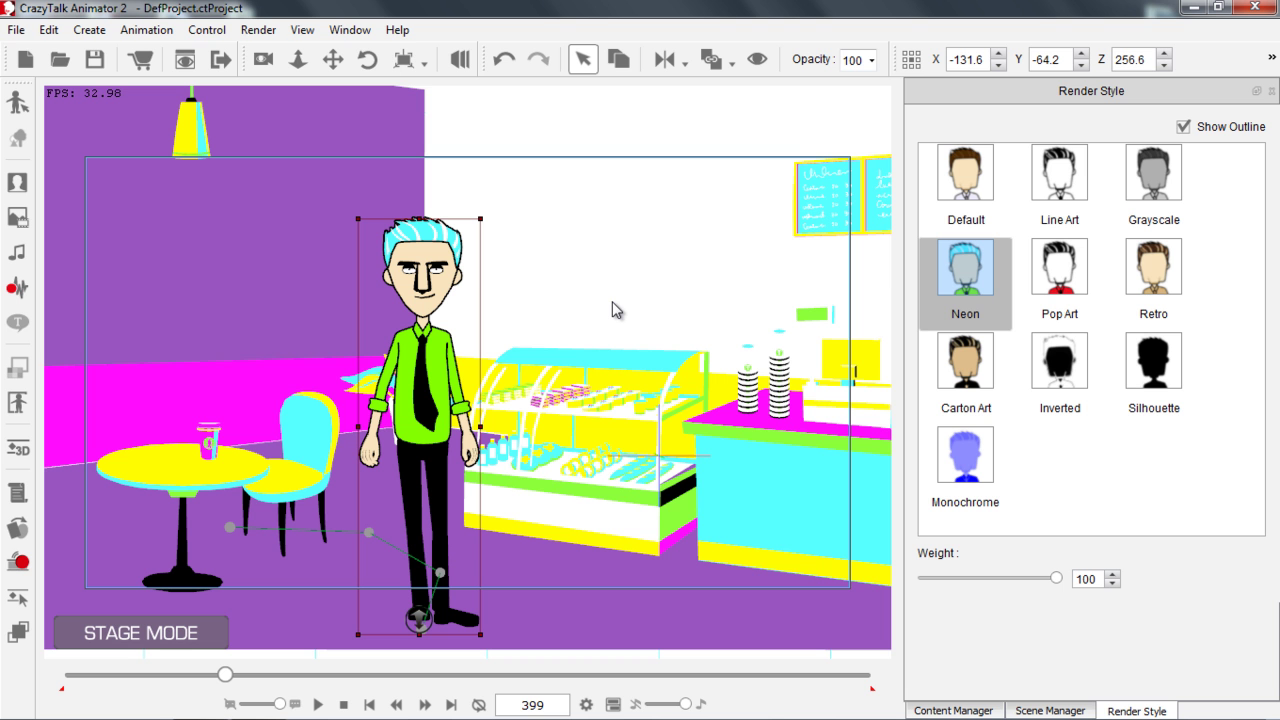
{"action": "left_click", "coordinate": [343, 705]}
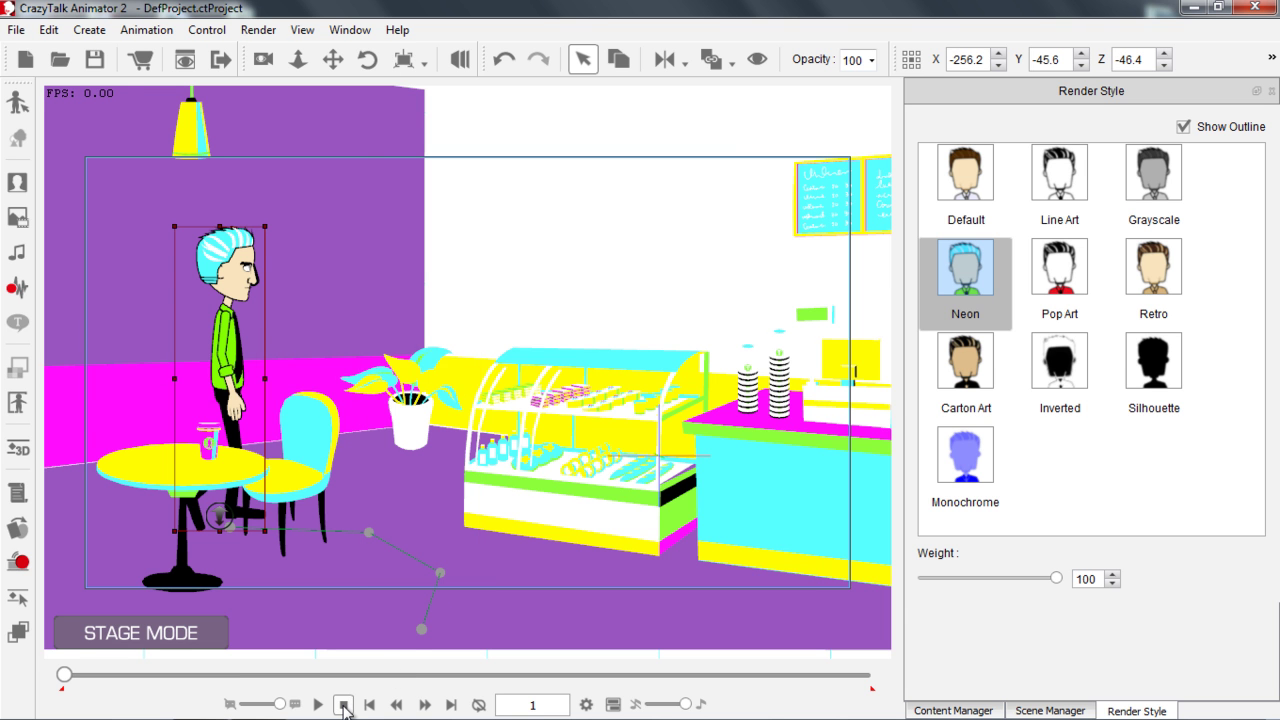
{"action": "left_click", "coordinate": [263, 62]}
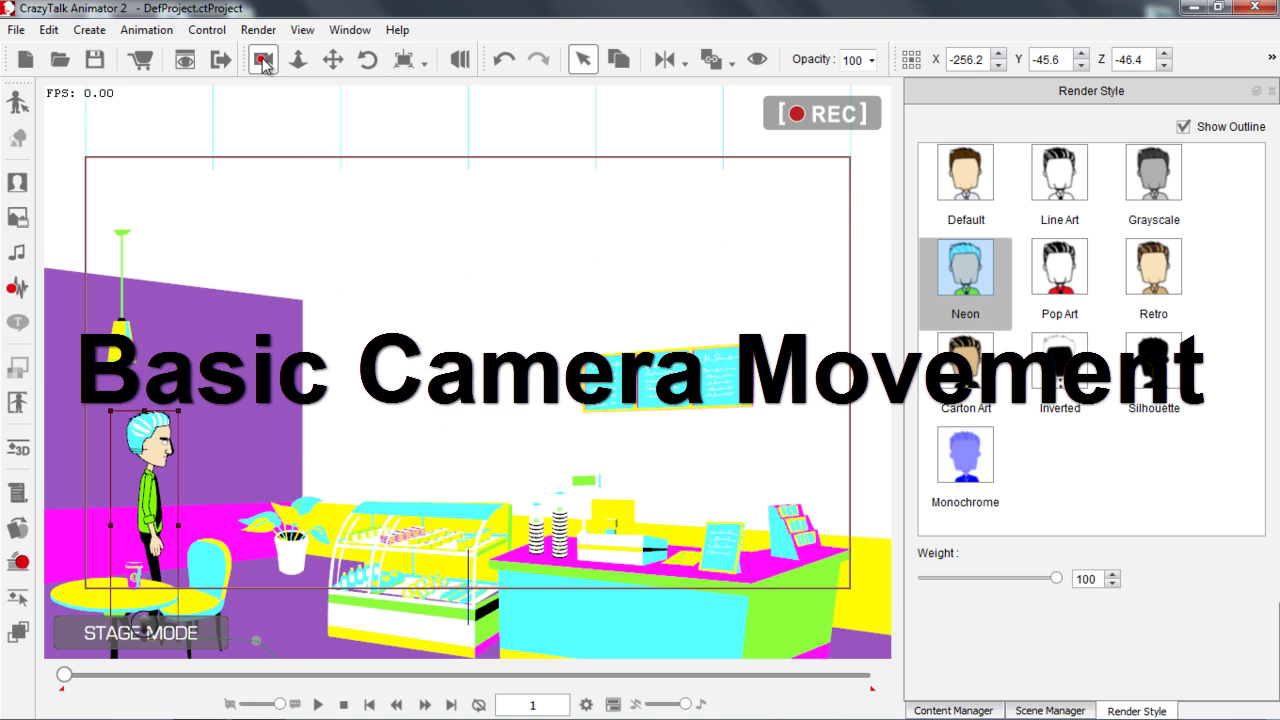
{"action": "left_click_drag", "start_coordinate": [368, 497], "coordinate": [470, 323]}
{"action": "left_click_drag", "start_coordinate": [66, 680], "coordinate": [128, 683]}
{"action": "left_click_drag", "start_coordinate": [490, 468], "coordinate": [431, 502]}
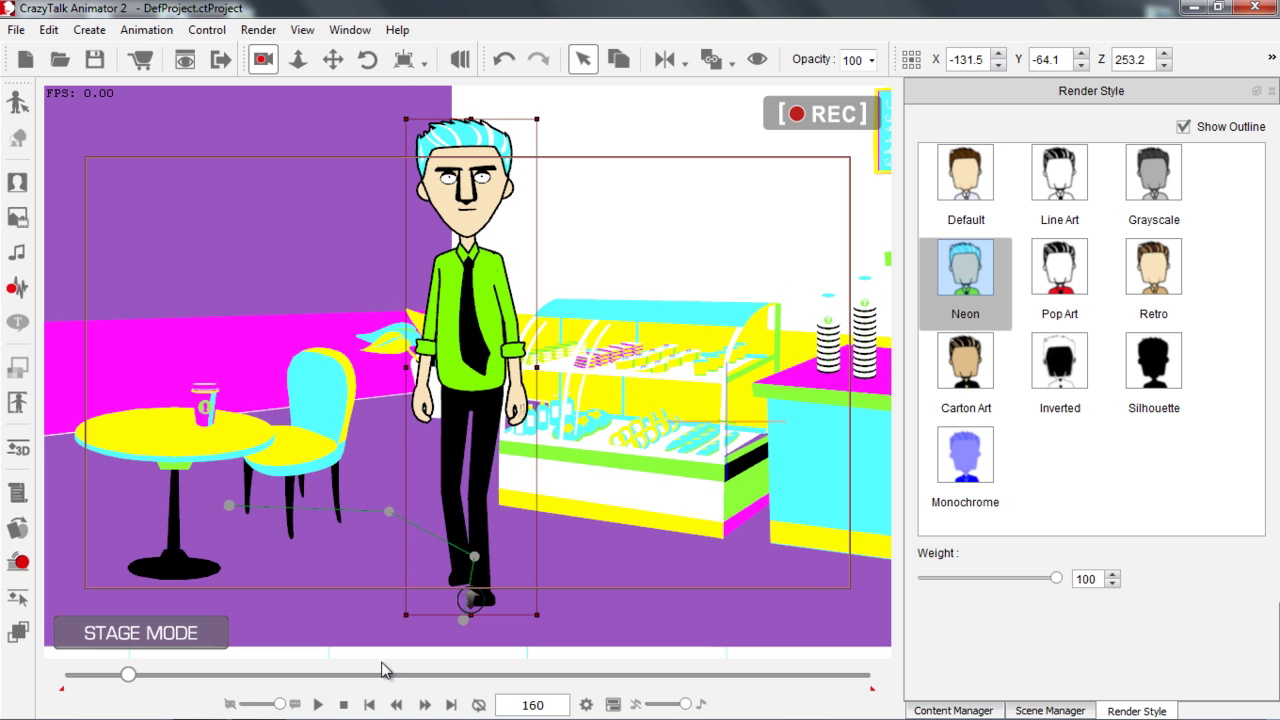
Play the animation from the start to review the recorded camera movement and pause at about frame 317
{"action": "left_click", "coordinate": [343, 704]}
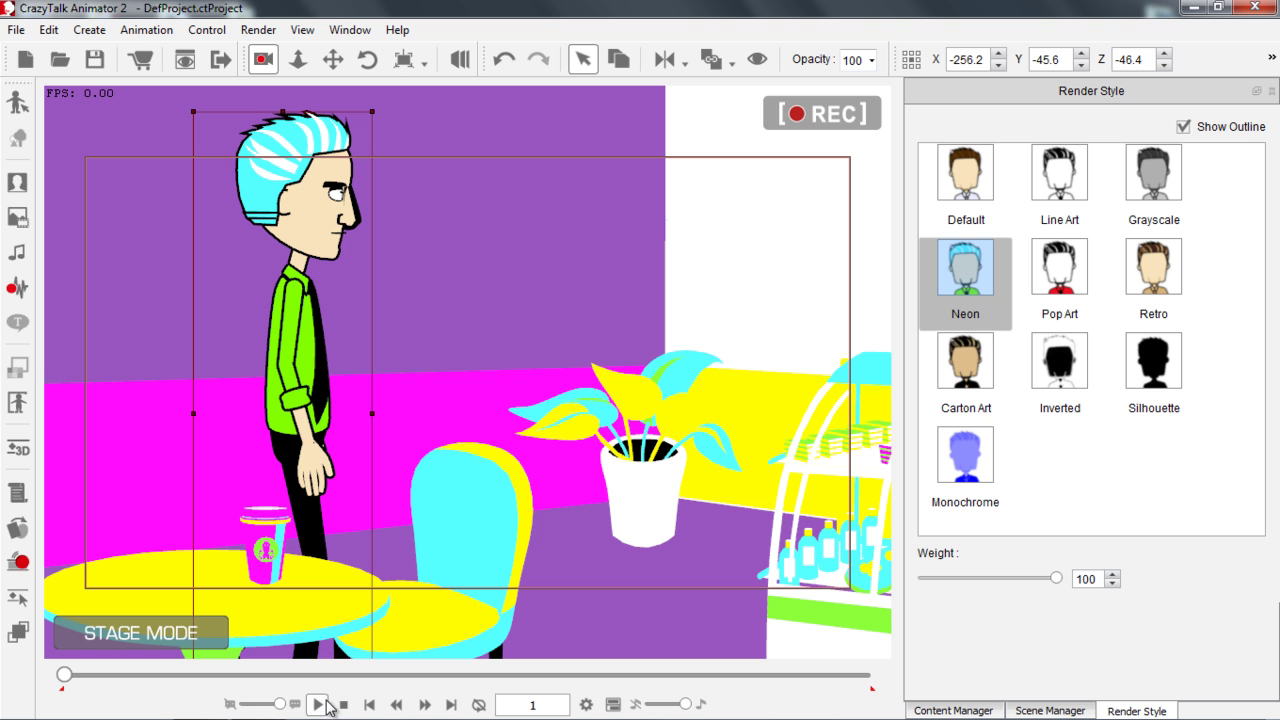
{"action": "left_click", "coordinate": [320, 706]}
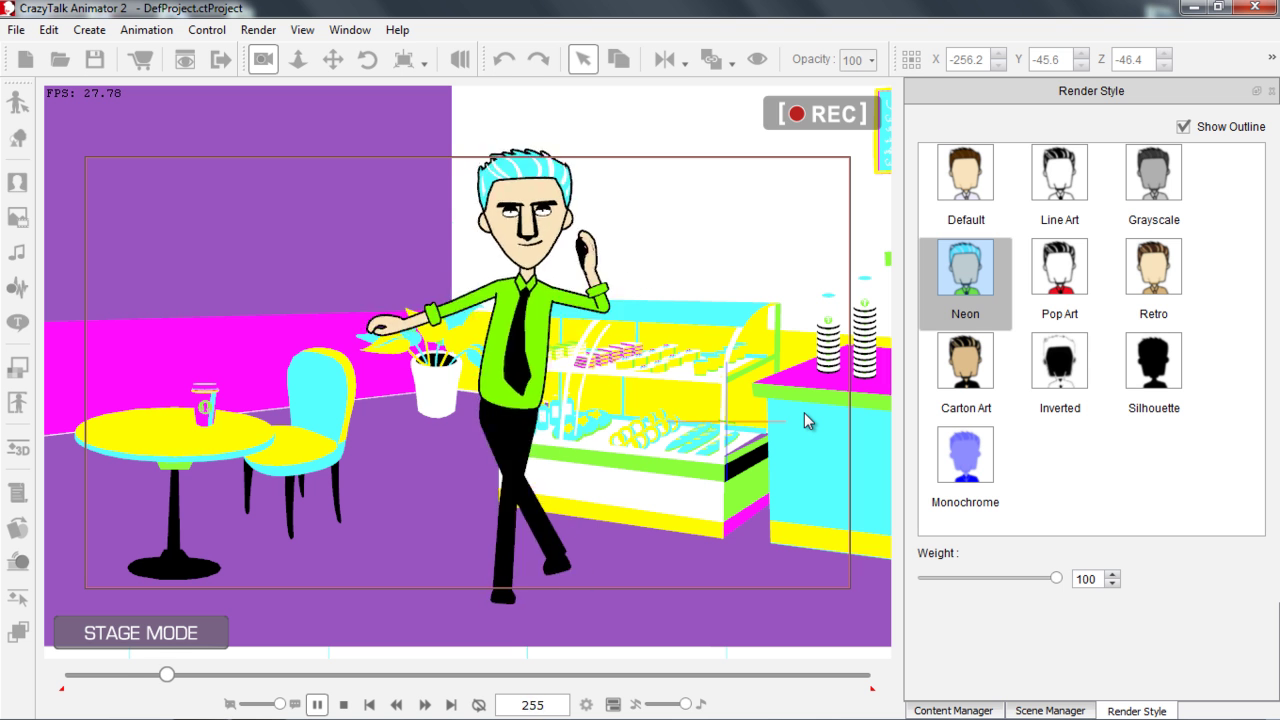
{"action": "left_click", "coordinate": [317, 704]}
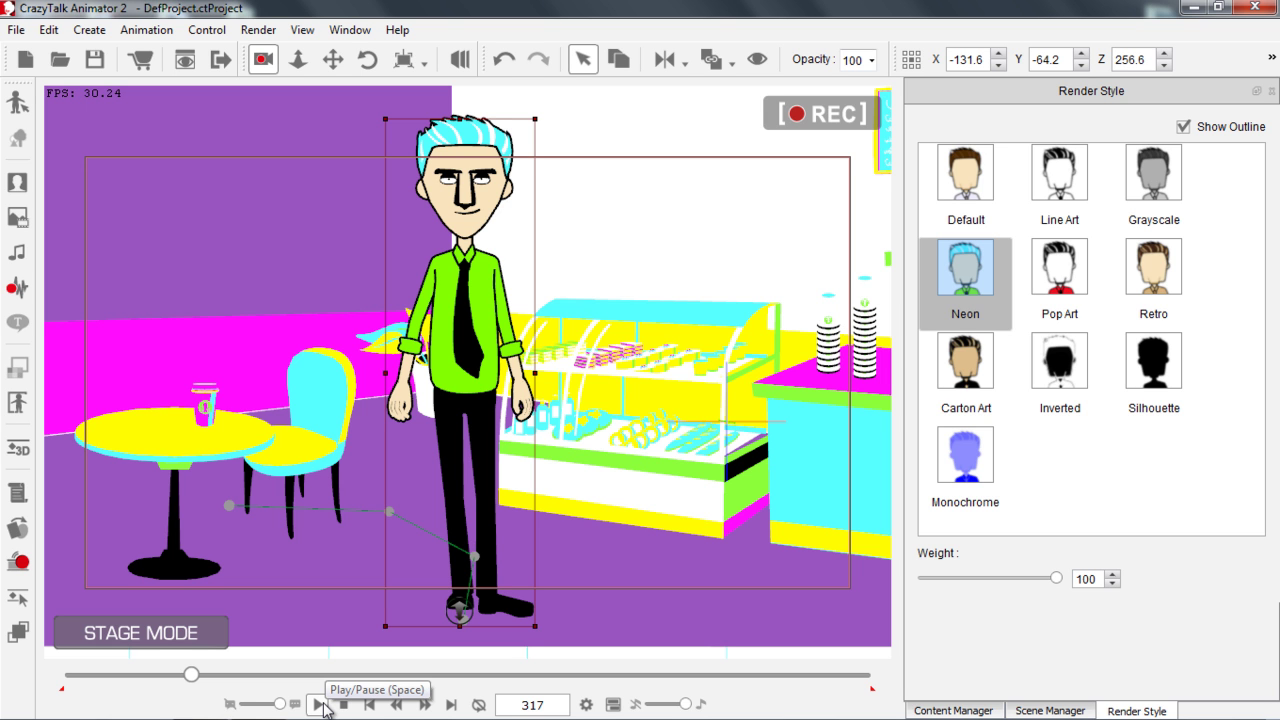
{"action": "left_click", "coordinate": [319, 705]}
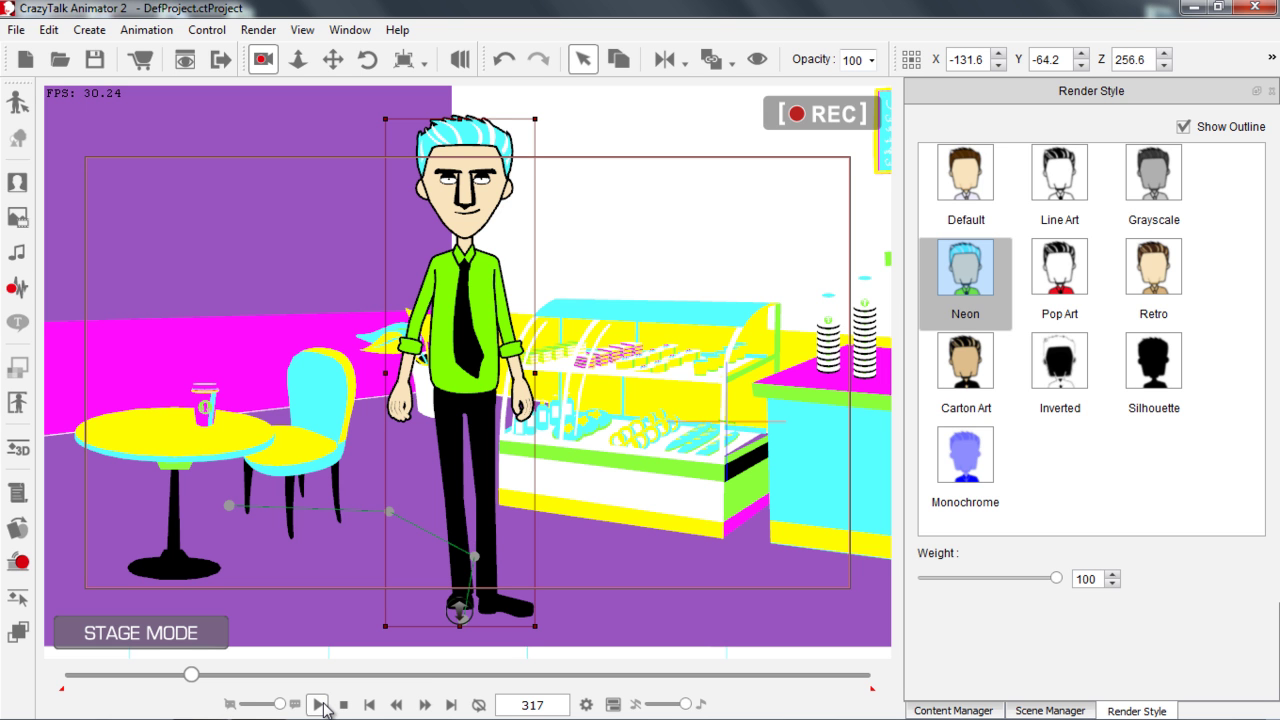